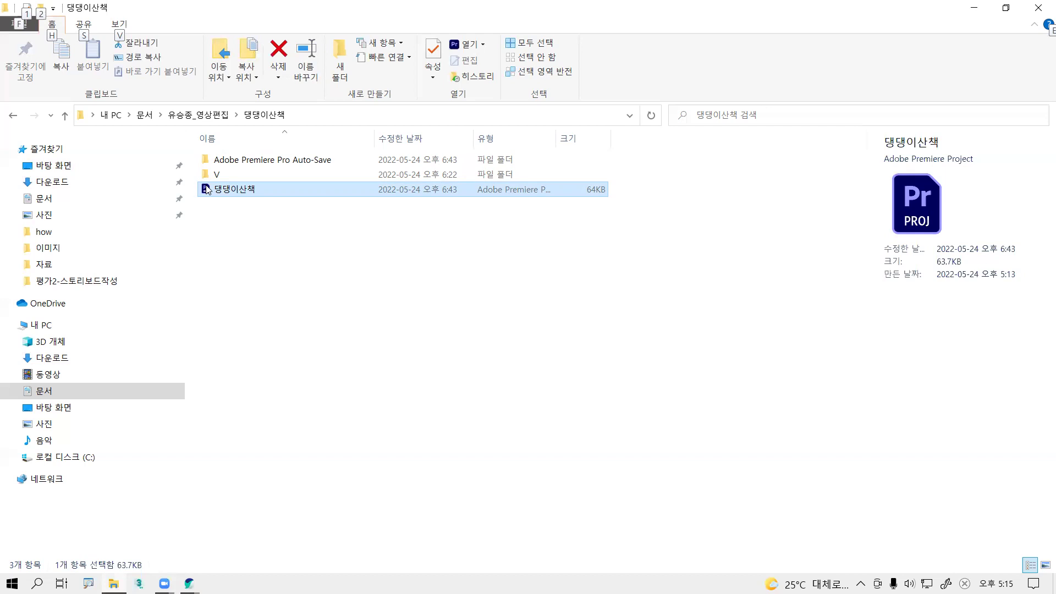
- Open the 댕댕이산책 project file with Adobe Premiere Pro 2022
{"action": "key", "text": "alt"}
{"action": "right_click", "coordinate": [207, 190]}
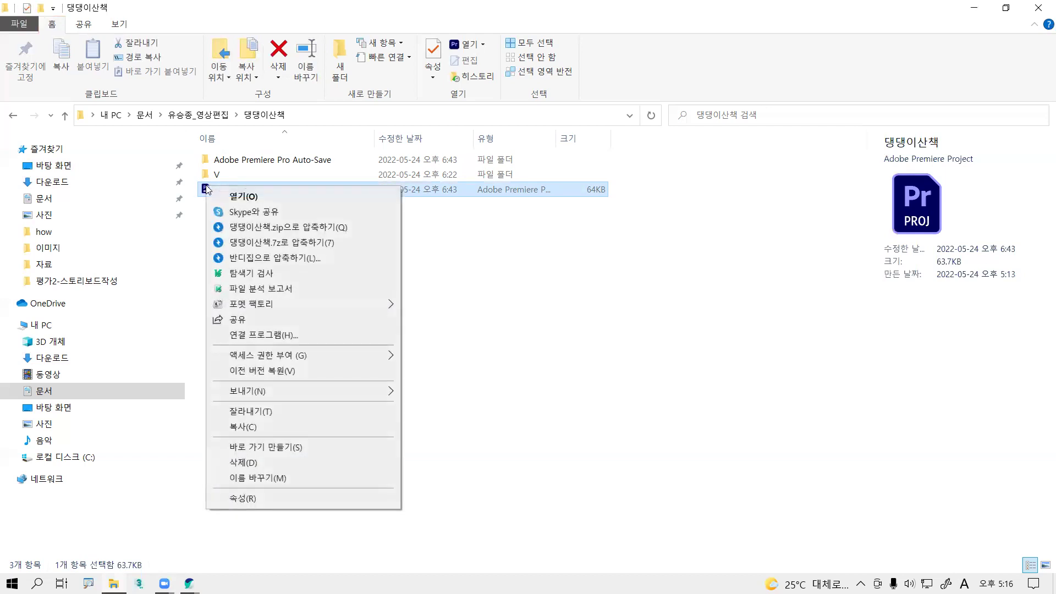
{"action": "mouse_move", "coordinate": [335, 357]}
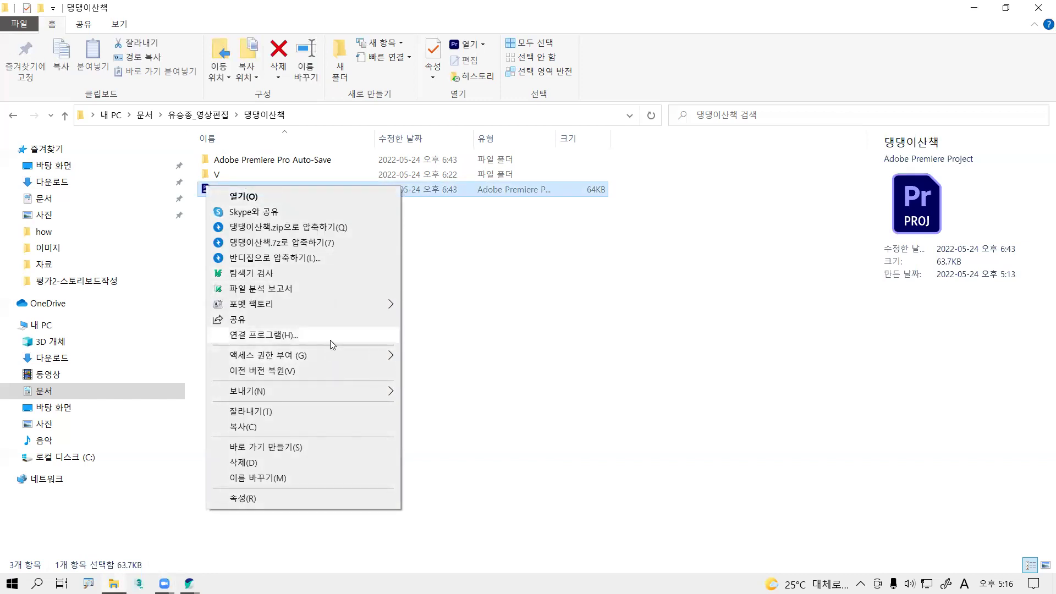
{"action": "left_click", "coordinate": [332, 336]}
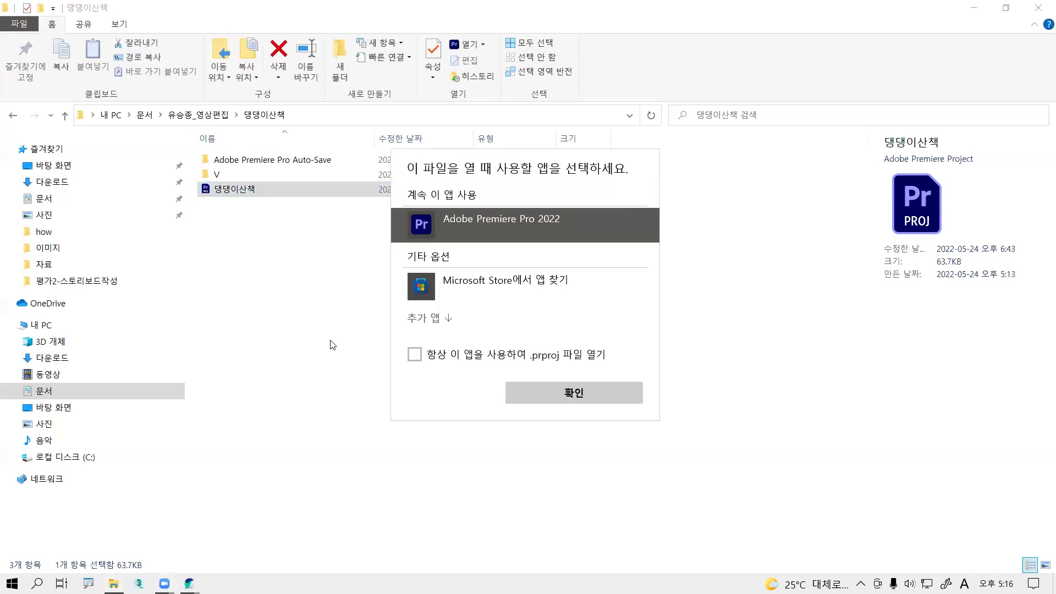
{"action": "double_click", "coordinate": [531, 221]}
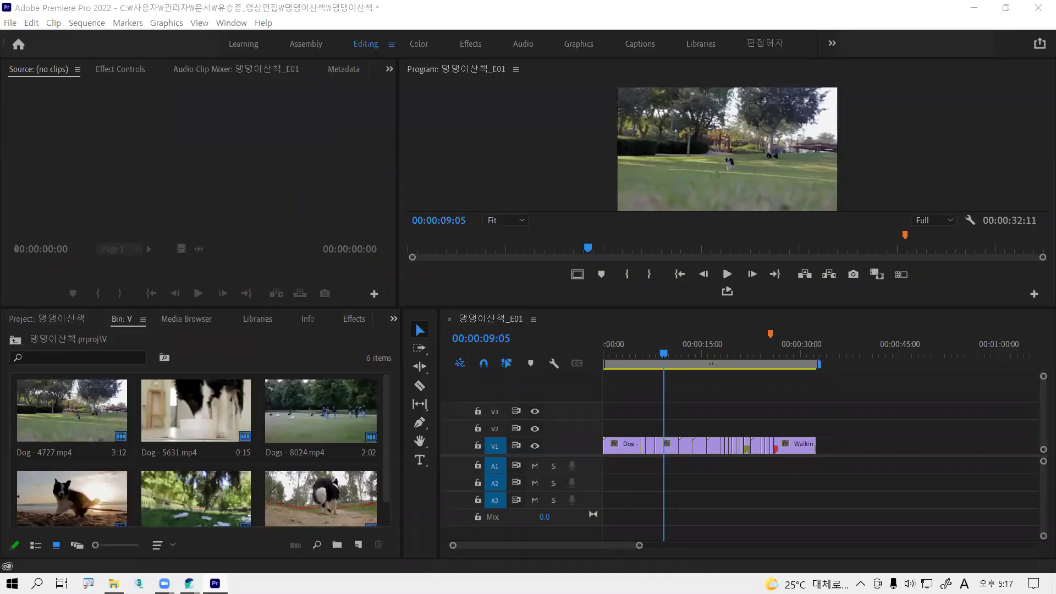
- Scrub the sequence's opening footage to 00:00:05:11 and return the playhead to the start
{"action": "left_click", "coordinate": [742, 410]}
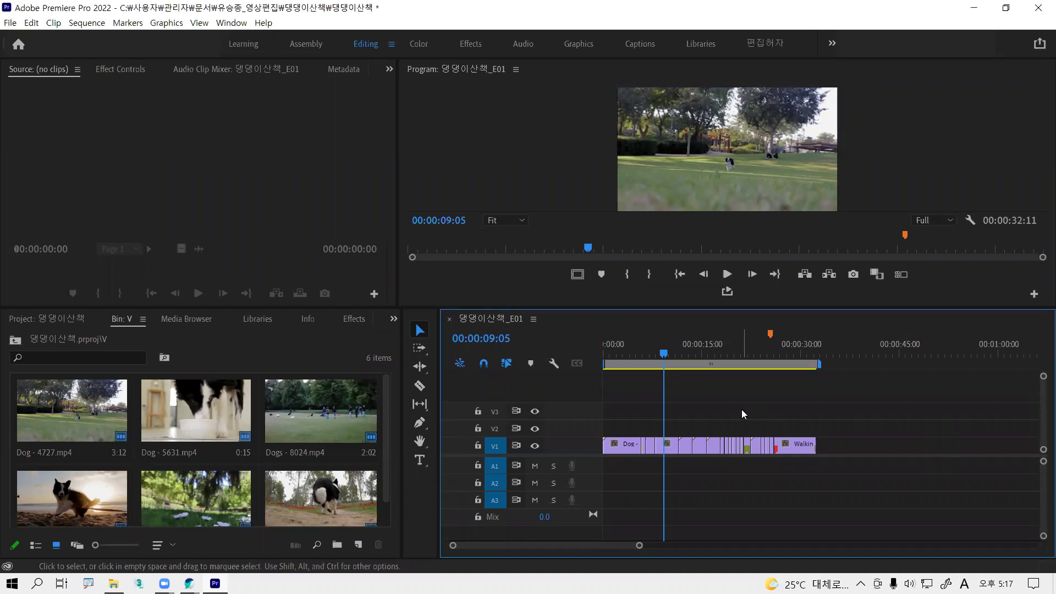
{"action": "key", "text": "alt"}
{"action": "key", "text": "alt"}
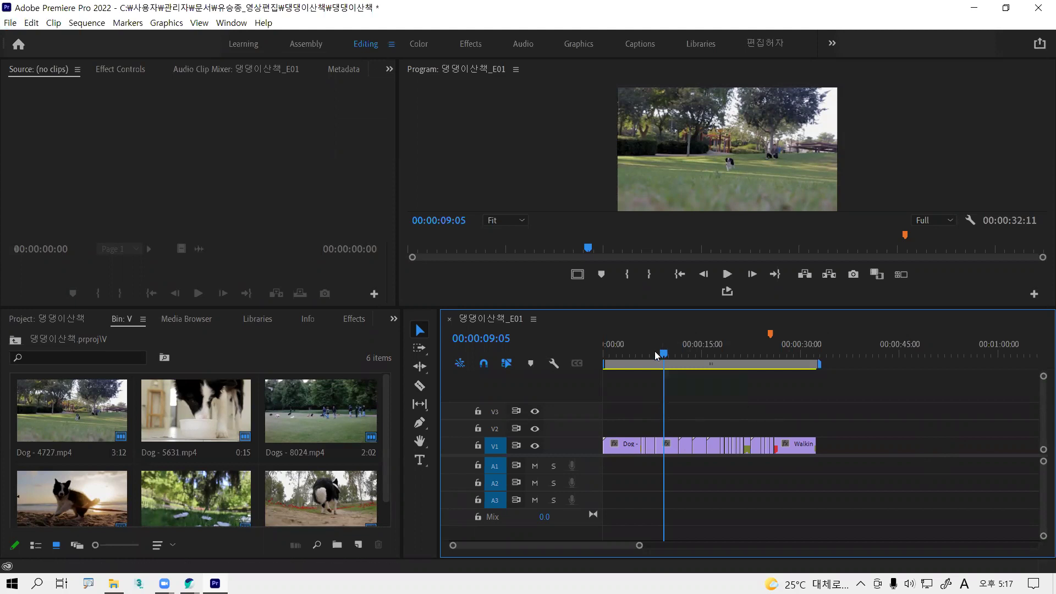
{"action": "left_click", "coordinate": [602, 355]}
{"action": "left_click_drag", "start_coordinate": [601, 355], "coordinate": [638, 378]}
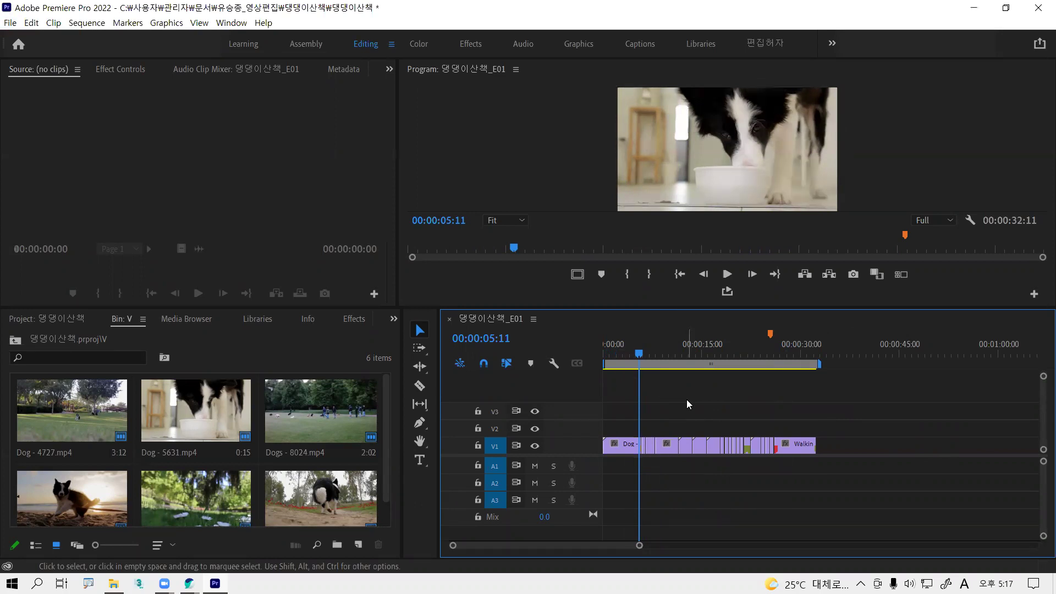
{"action": "key", "text": "Home"}
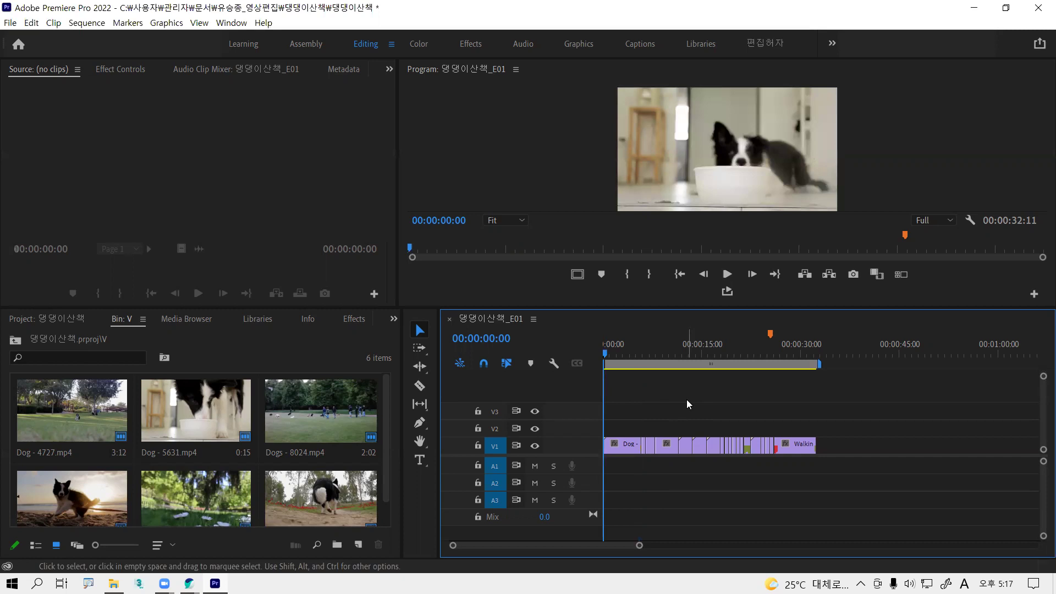
{"action": "key", "text": "alt"}
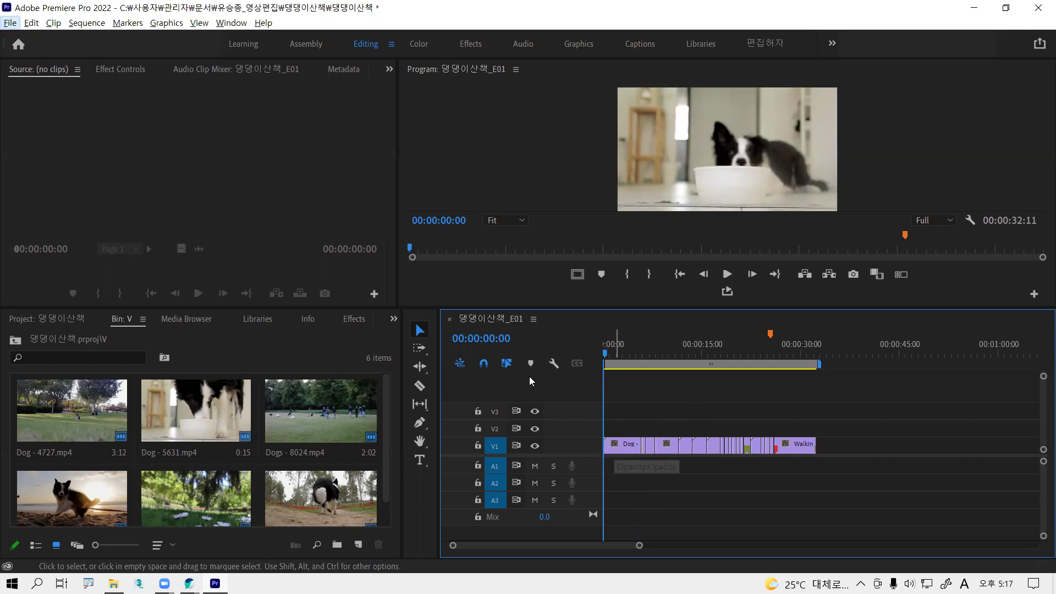
{"action": "key", "text": "alt"}
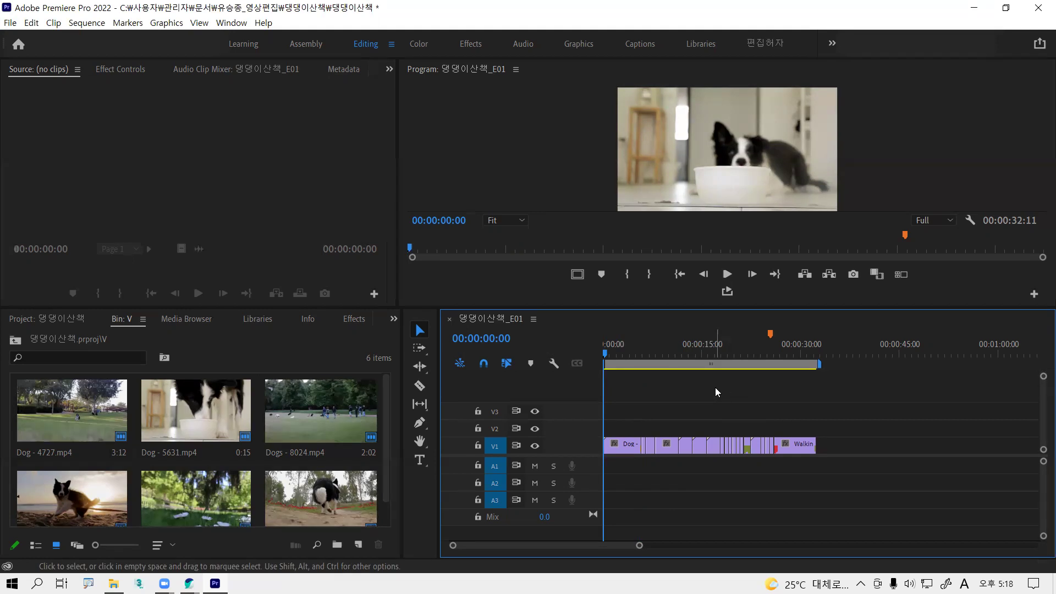
- Play the whole 댕댕이산책_E01 sequence through to its end and return the playhead to the start
{"action": "key", "text": "space"}
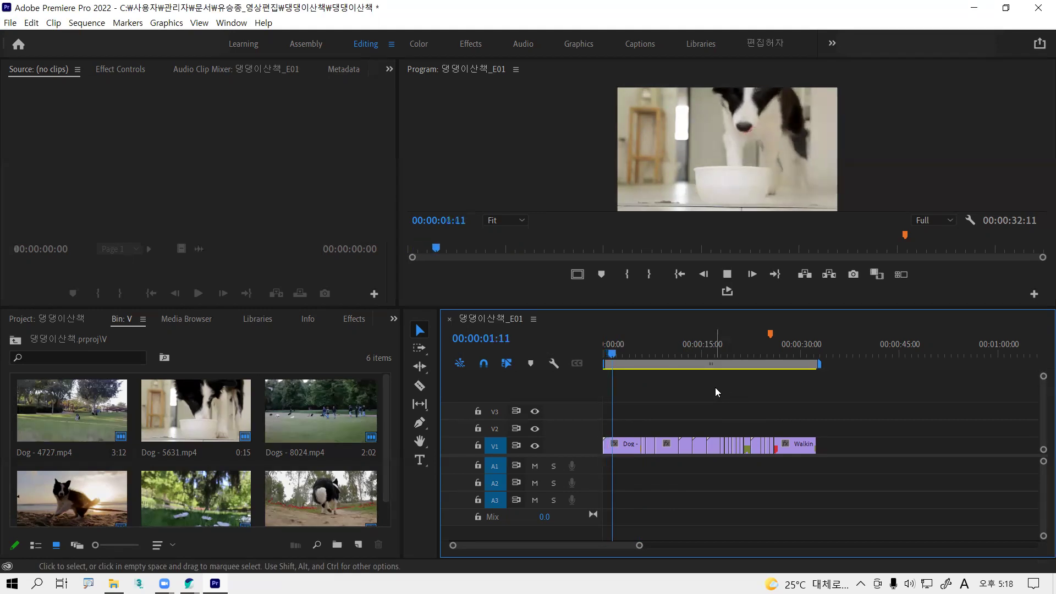
{"action": "key", "text": "space"}
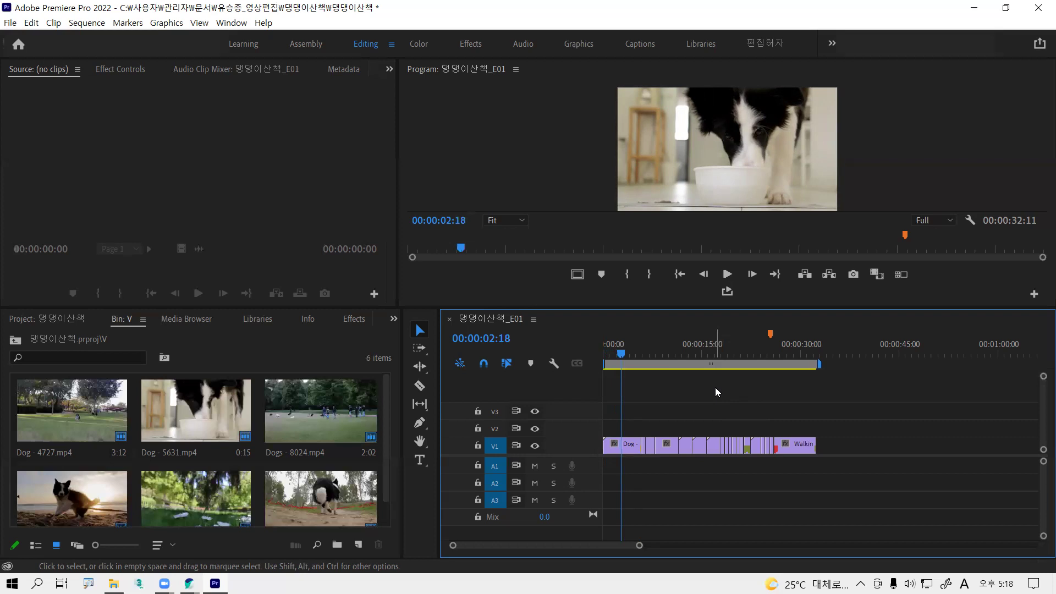
{"action": "key", "text": "space"}
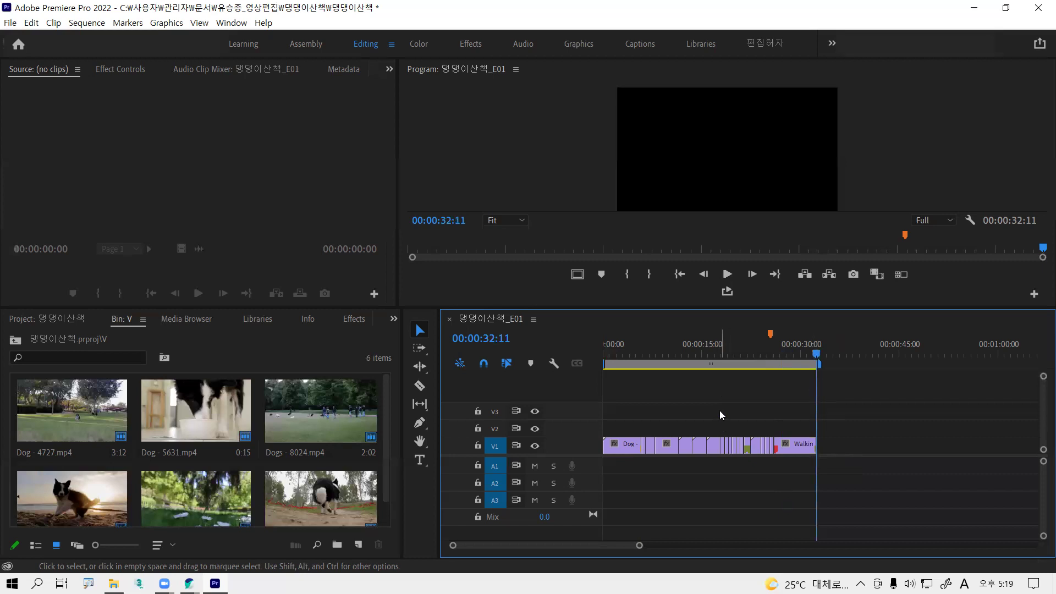
{"action": "key", "text": "Home"}
{"action": "key", "text": "alt"}
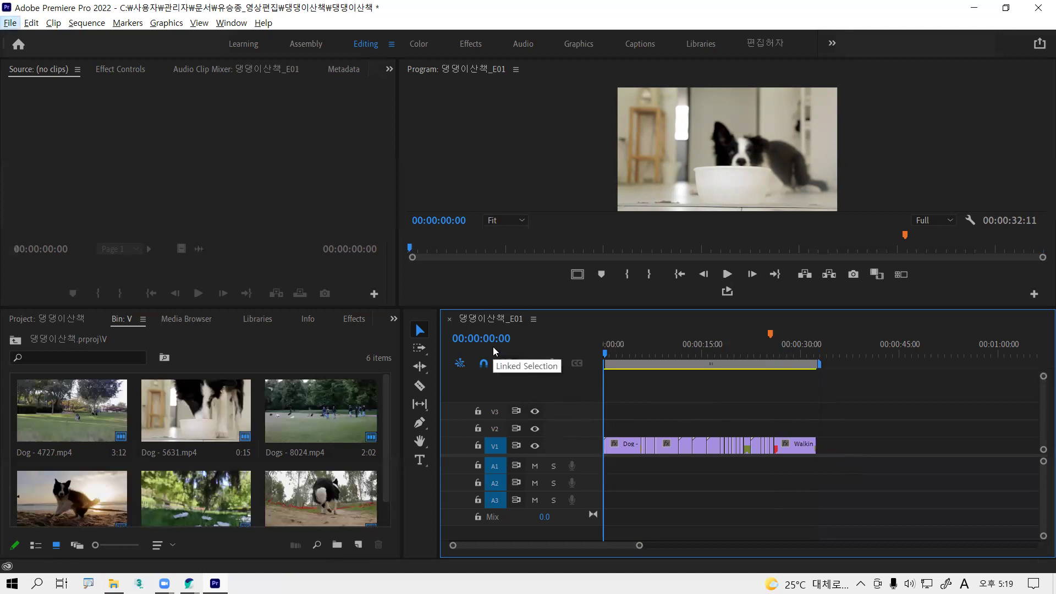
{"action": "key", "text": "alt"}
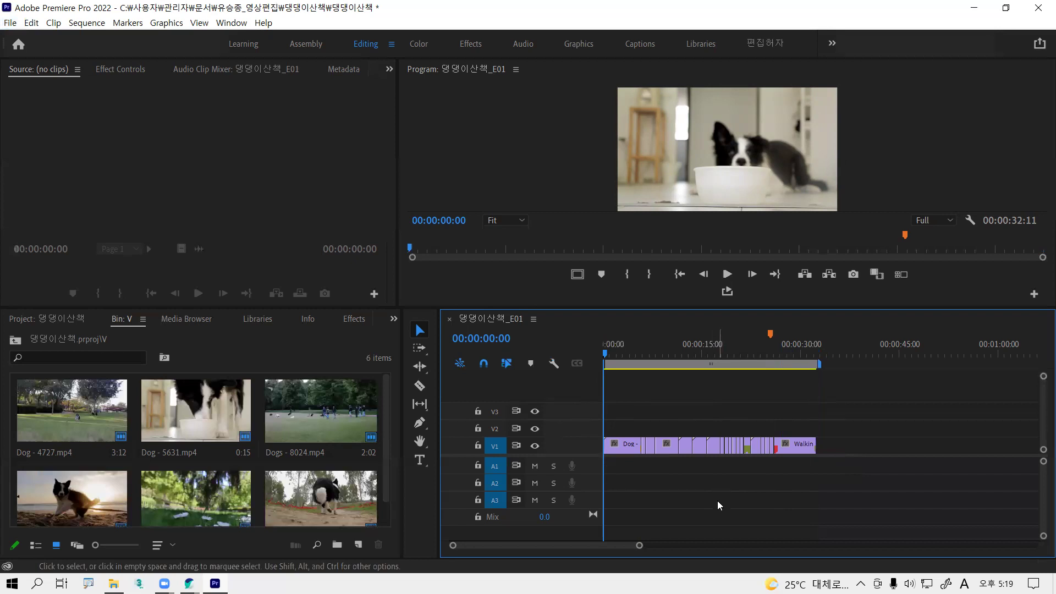
- Play the sequence from the start, stop at 00:00:02:19 on the bowl shot and activate the Type tool
{"action": "key", "text": "space"}
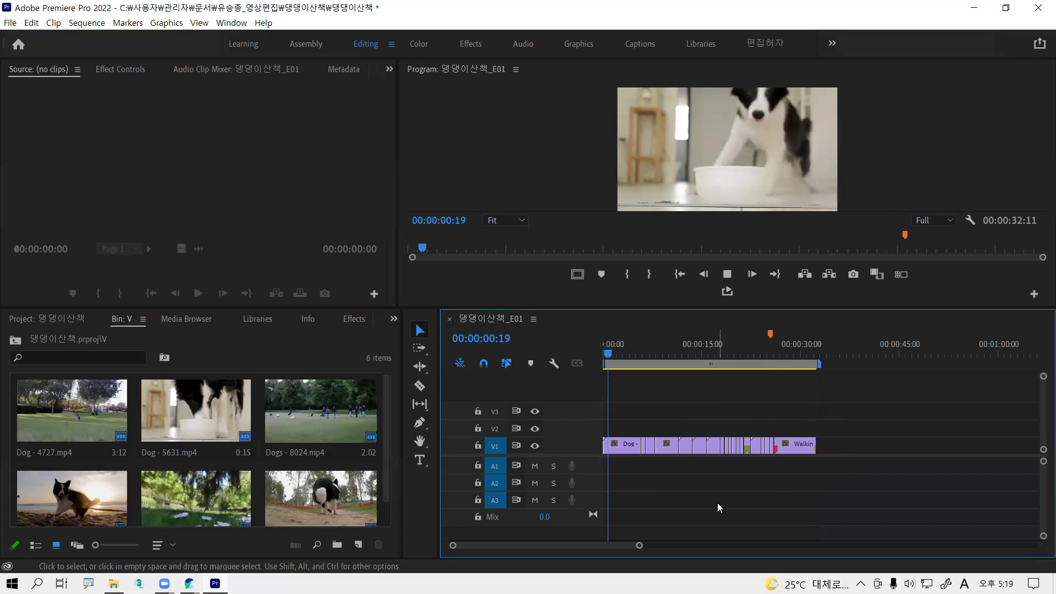
{"action": "key", "text": "space"}
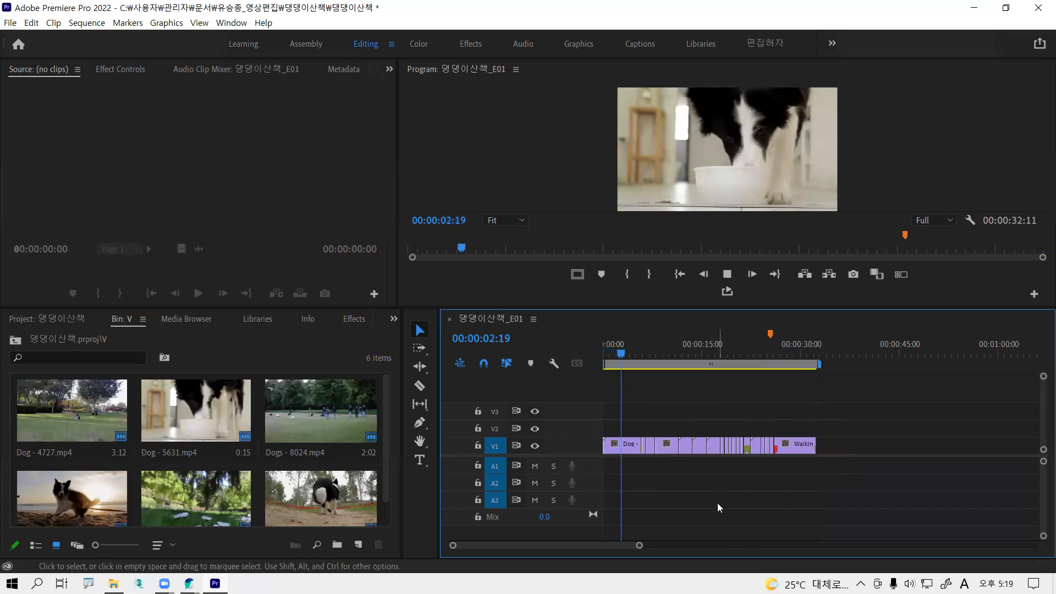
{"action": "key", "text": "alt"}
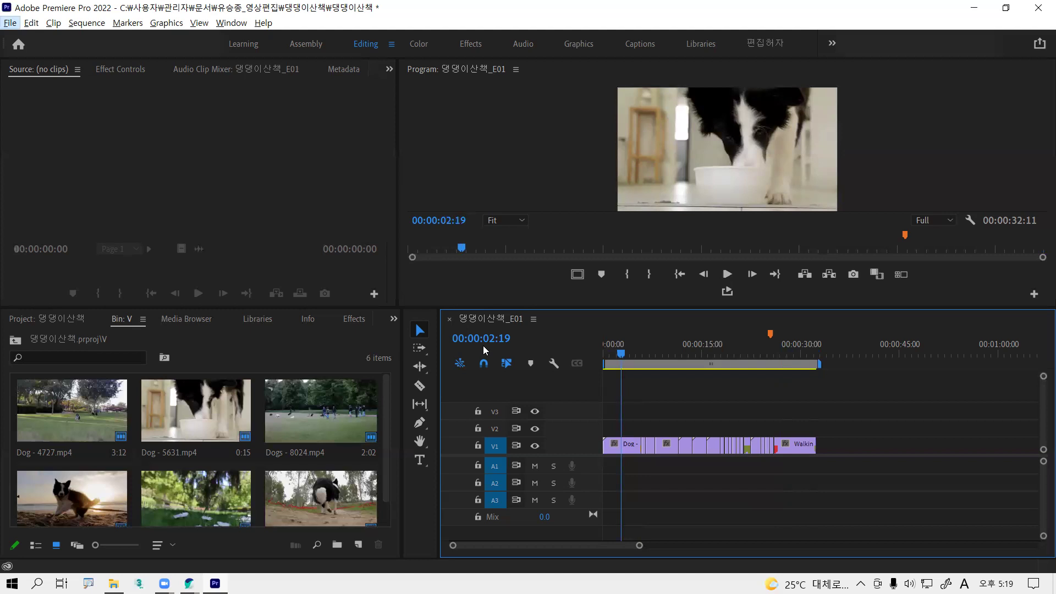
{"action": "key", "text": "alt"}
{"action": "key", "text": "alt"}
{"action": "left_click", "coordinate": [420, 463]}
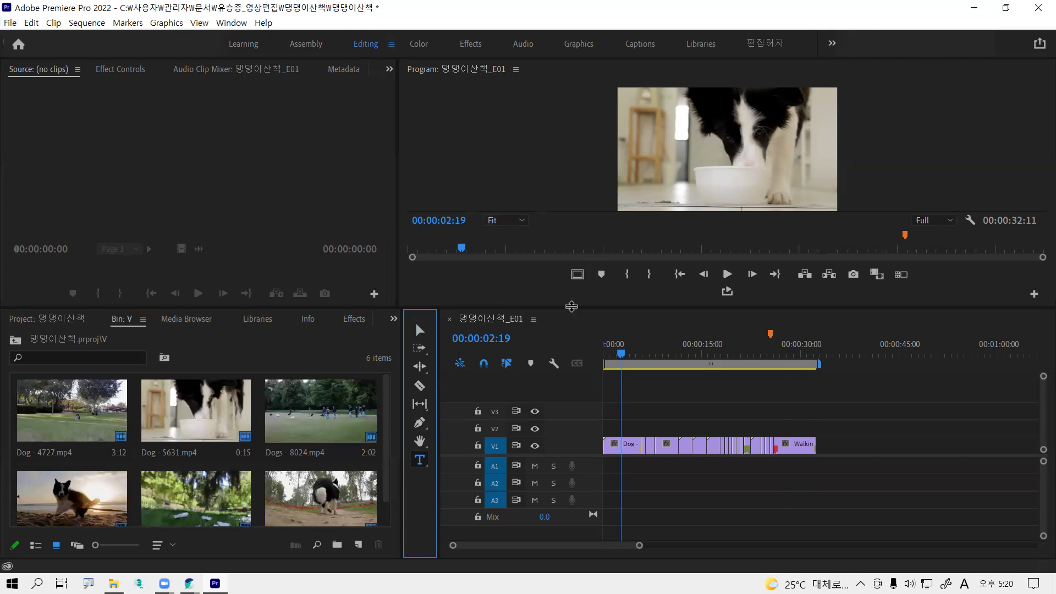
- Enlarge the Program monitor and turn on its Safe Margins overlay
{"action": "left_click_drag", "start_coordinate": [571, 308], "coordinate": [596, 424]}
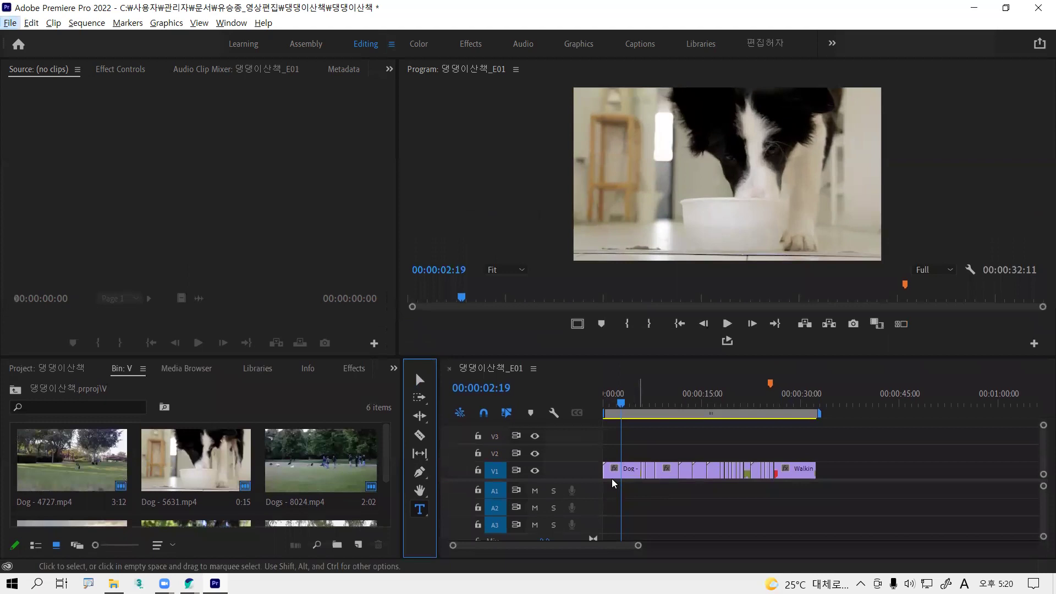
{"action": "key", "text": "alt"}
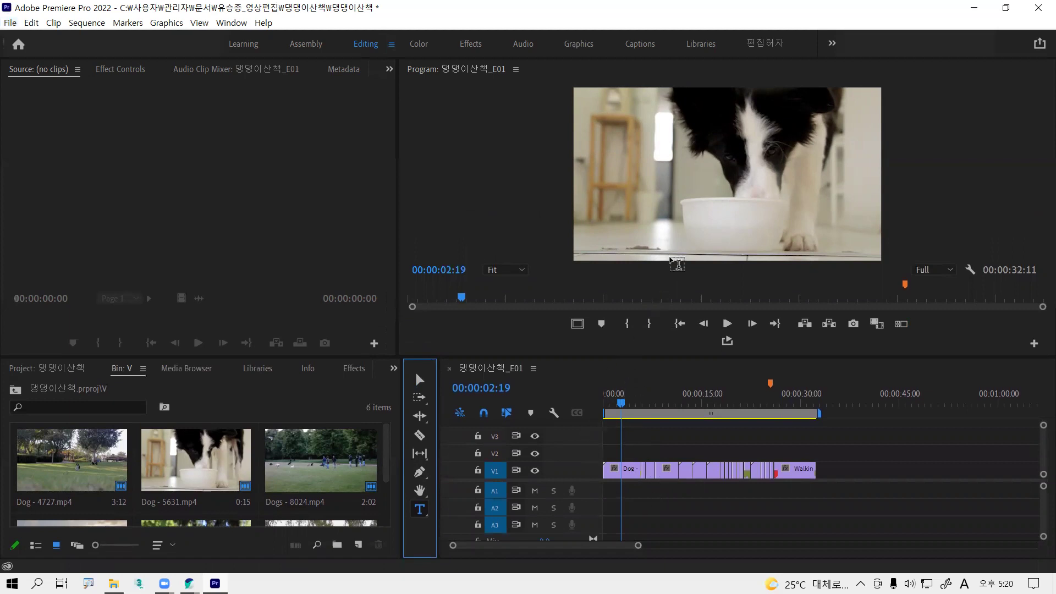
{"action": "key", "text": "alt"}
{"action": "left_click", "coordinate": [969, 270]}
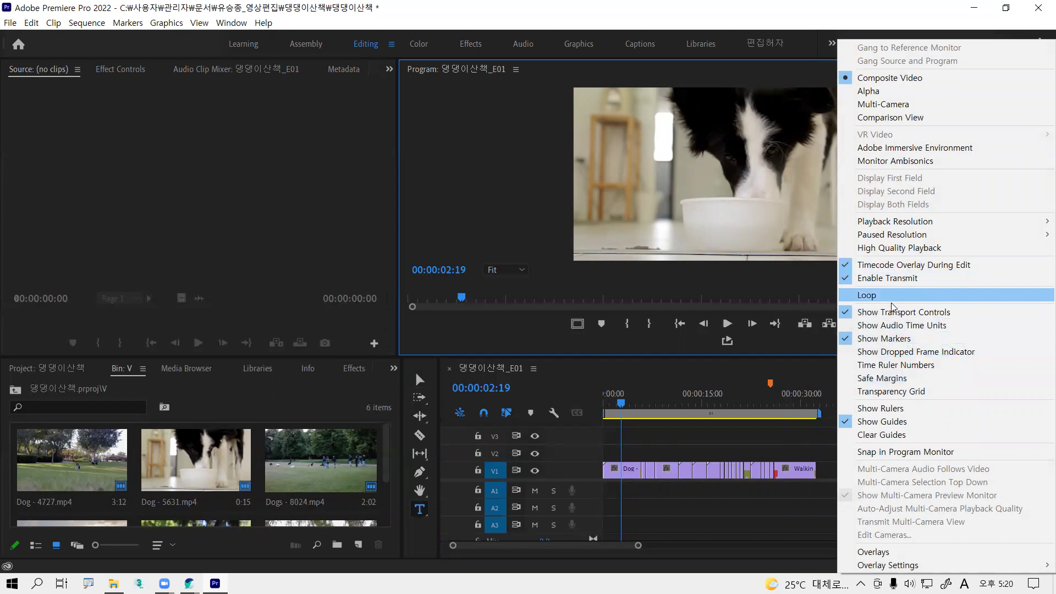
{"action": "left_click", "coordinate": [925, 383]}
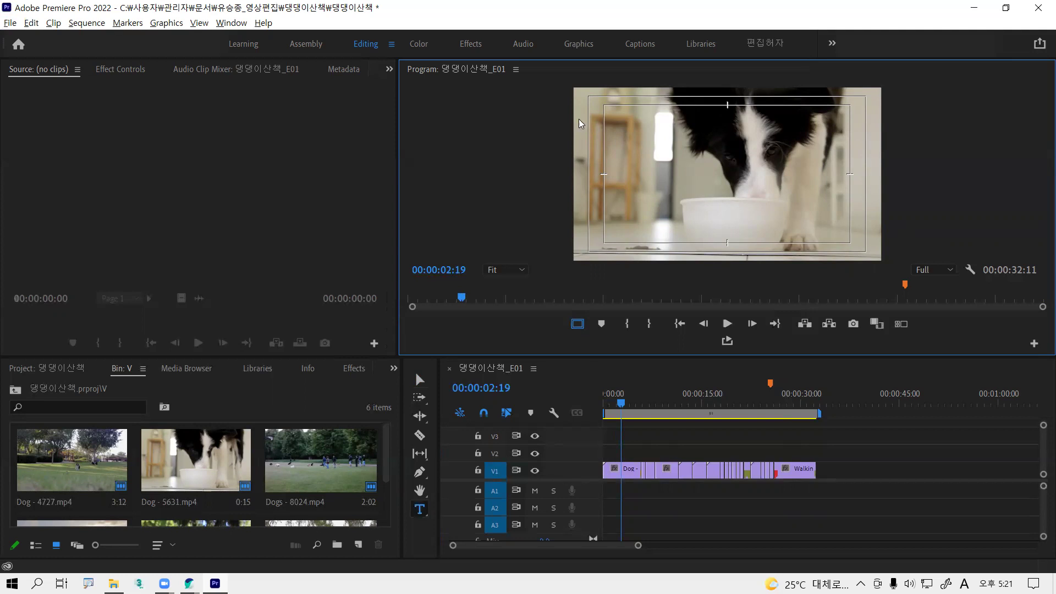
{"action": "key", "text": "alt"}
{"action": "left_click", "coordinate": [970, 269]}
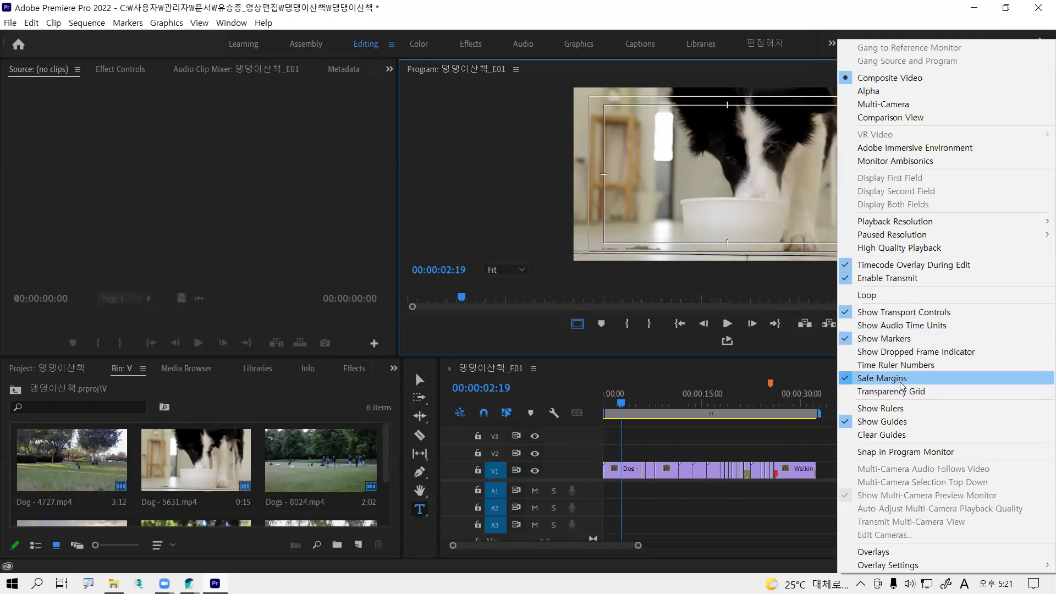
{"action": "key", "text": "Escape"}
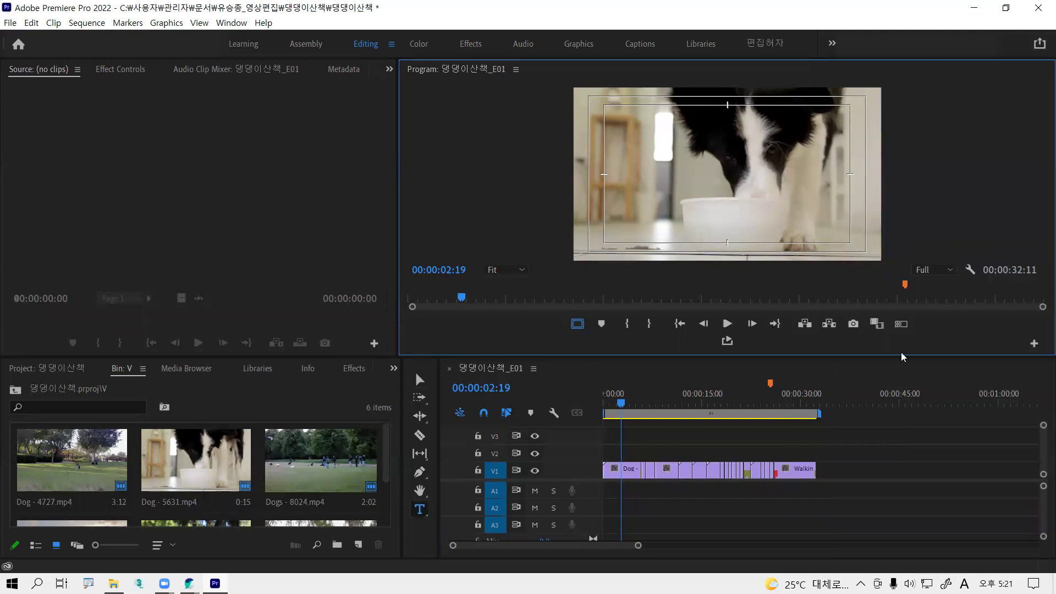
{"action": "key", "text": "alt"}
{"action": "key", "text": "alt"}
- Add the title text "클릭하면 제목" across the middle of the frame at 00:00:02:19 and finish text entry
{"action": "left_click", "coordinate": [645, 174]}
{"action": "key", "text": "alt"}
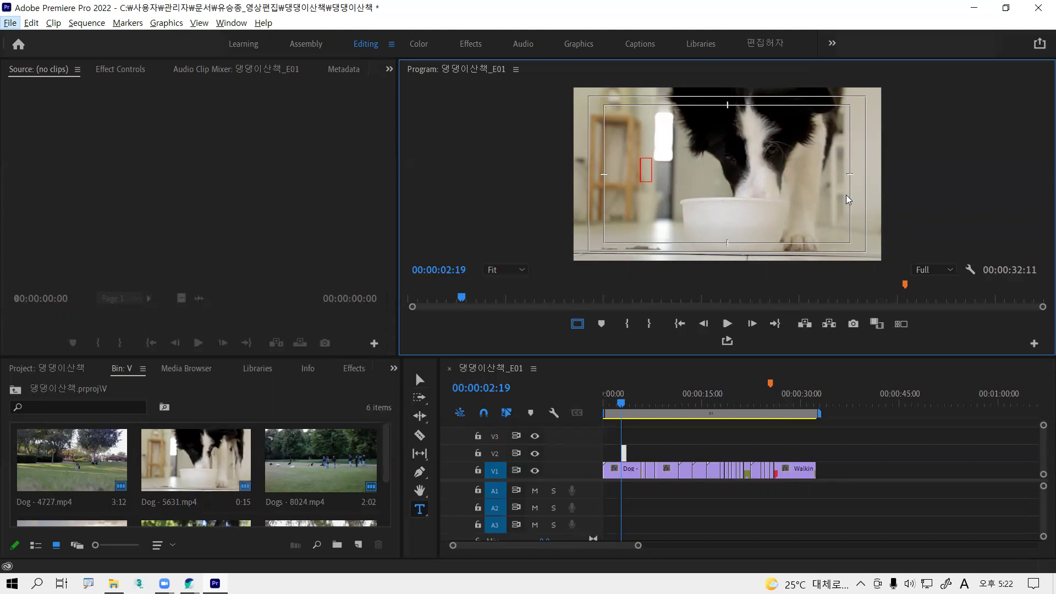
{"action": "type", "text": "MFFLR"}
{"action": "key", "text": "BackSpace"}
{"action": "key", "text": "BackSpace"}
{"action": "key", "text": "BackSpace"}
{"action": "key", "text": "BackSpace"}
{"action": "key", "text": "BackSpace"}
{"action": "key", "text": "Hangul"}
{"action": "type", "text": "클릭하면 제목"}
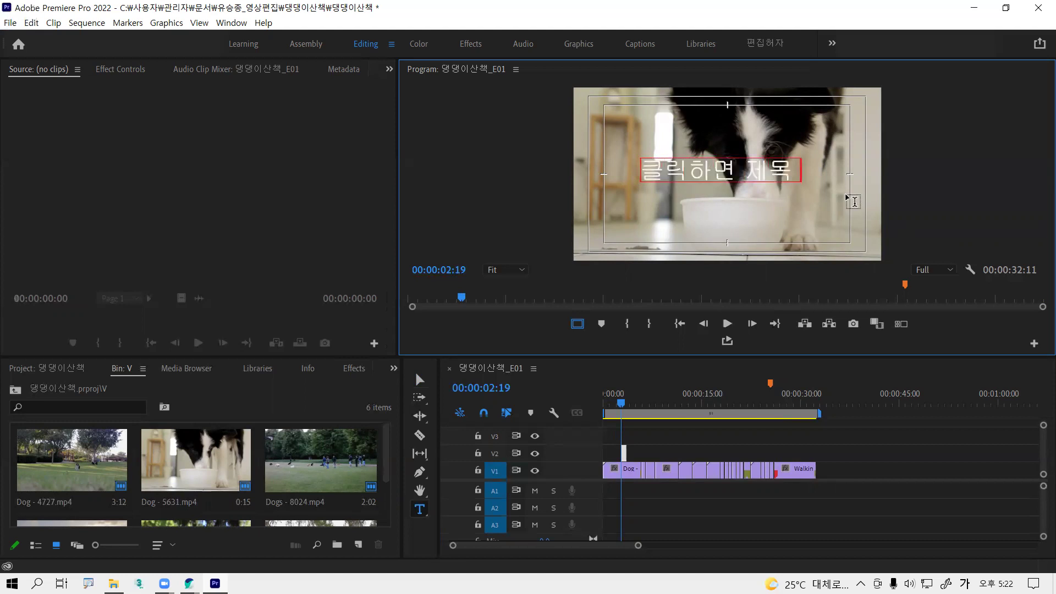
{"action": "key", "text": "alt"}
{"action": "key", "text": "alt"}
{"action": "key", "text": "alt"}
{"action": "left_click", "coordinate": [420, 381]}
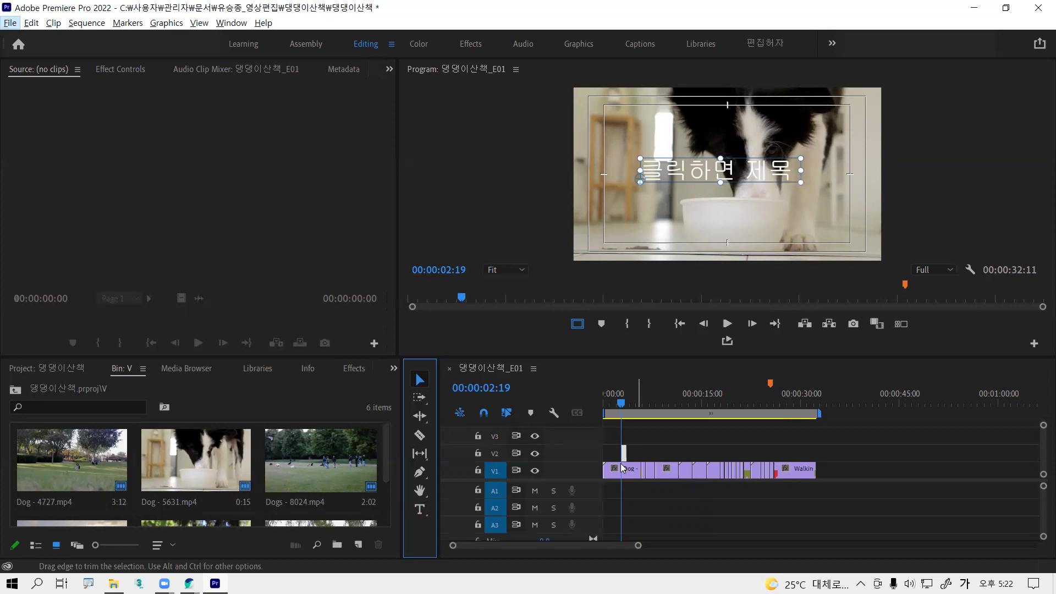
- Place the playhead at 00:00:02:18 and zoom the timeline in on the title clip on track V2
{"action": "left_click", "coordinate": [620, 404]}
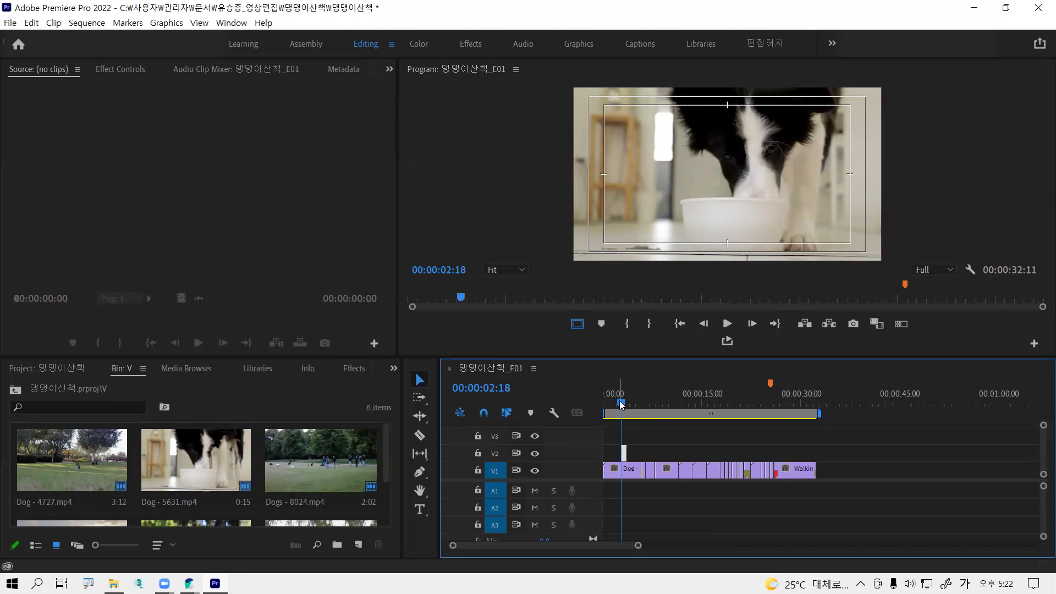
{"action": "key", "text": "backslash"}
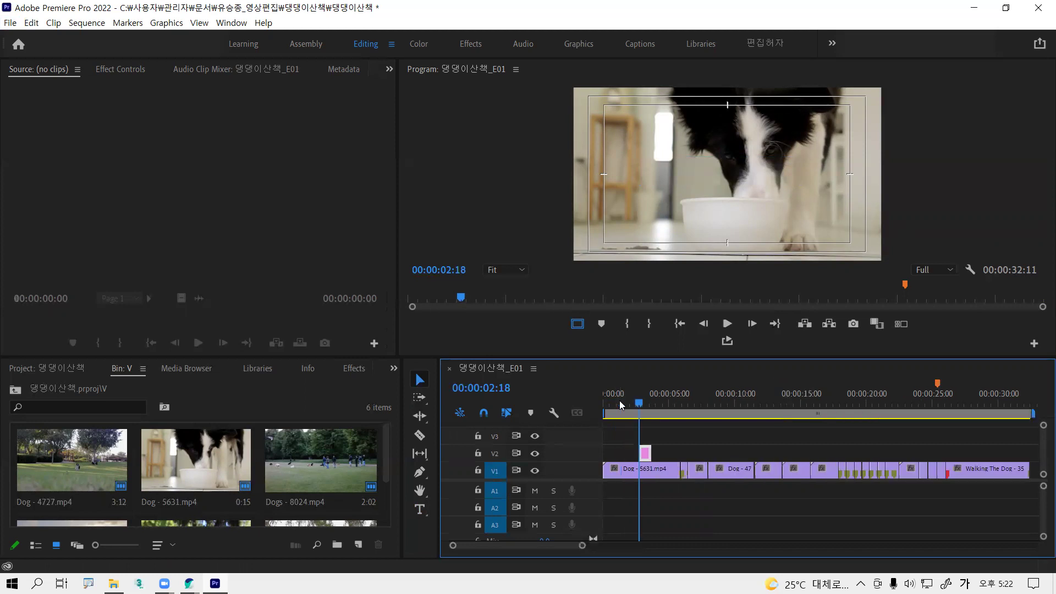
{"action": "key", "text": "equal"}
{"action": "key", "text": "equal"}
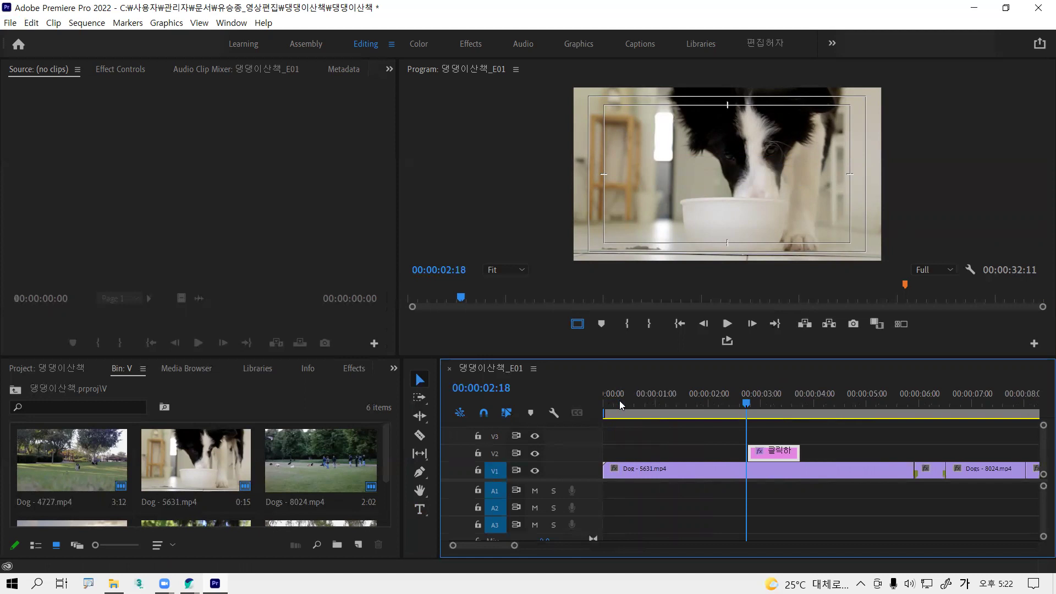
{"action": "key", "text": "alt"}
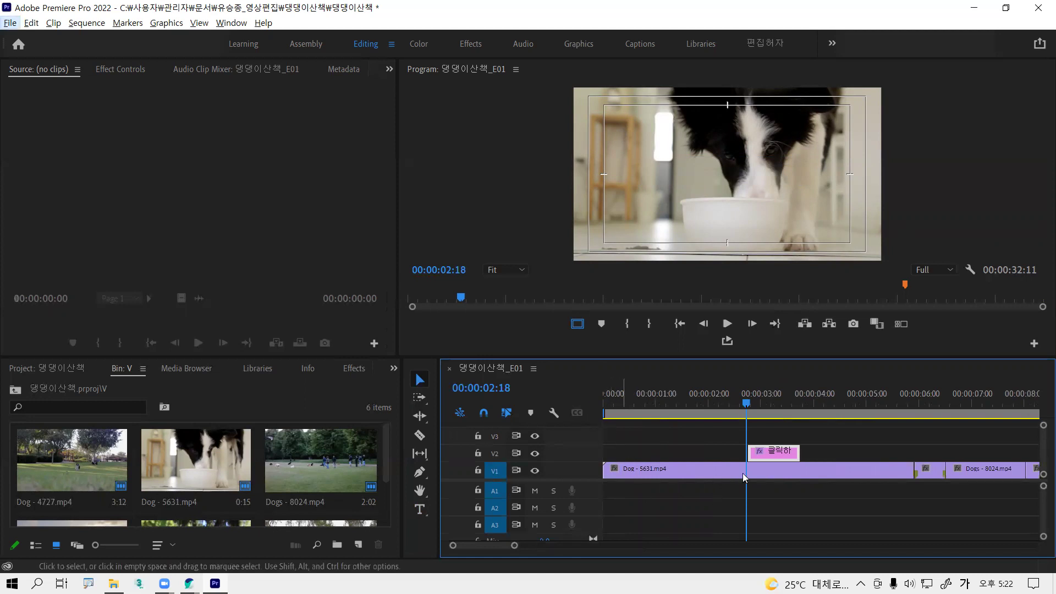
{"action": "key", "text": "alt"}
{"action": "key", "text": "alt"}
{"action": "scroll", "coordinate": [841, 454], "scroll_direction": "down", "scroll_amount": 2}
{"action": "scroll", "coordinate": [841, 454], "scroll_direction": "up", "scroll_amount": 2}
{"action": "scroll", "coordinate": [841, 455], "scroll_direction": "down", "scroll_amount": 1}
{"action": "scroll", "coordinate": [841, 454], "scroll_direction": "down", "scroll_amount": 4}
{"action": "scroll", "coordinate": [842, 455], "scroll_direction": "up", "scroll_amount": 4}
{"action": "scroll", "coordinate": [843, 454], "scroll_direction": "down", "scroll_amount": 1}
{"action": "scroll", "coordinate": [843, 456], "scroll_direction": "down", "scroll_amount": 3}
{"action": "scroll", "coordinate": [843, 456], "scroll_direction": "up", "scroll_amount": 3}
{"action": "scroll", "coordinate": [842, 456], "scroll_direction": "down", "scroll_amount": 3}
{"action": "scroll", "coordinate": [842, 455], "scroll_direction": "up", "scroll_amount": 3}
{"action": "scroll", "coordinate": [818, 452], "scroll_direction": "down", "scroll_amount": 1}
{"action": "scroll", "coordinate": [818, 452], "scroll_direction": "up", "scroll_amount": 1}
{"action": "scroll", "coordinate": [818, 452], "scroll_direction": "down", "scroll_amount": 1}
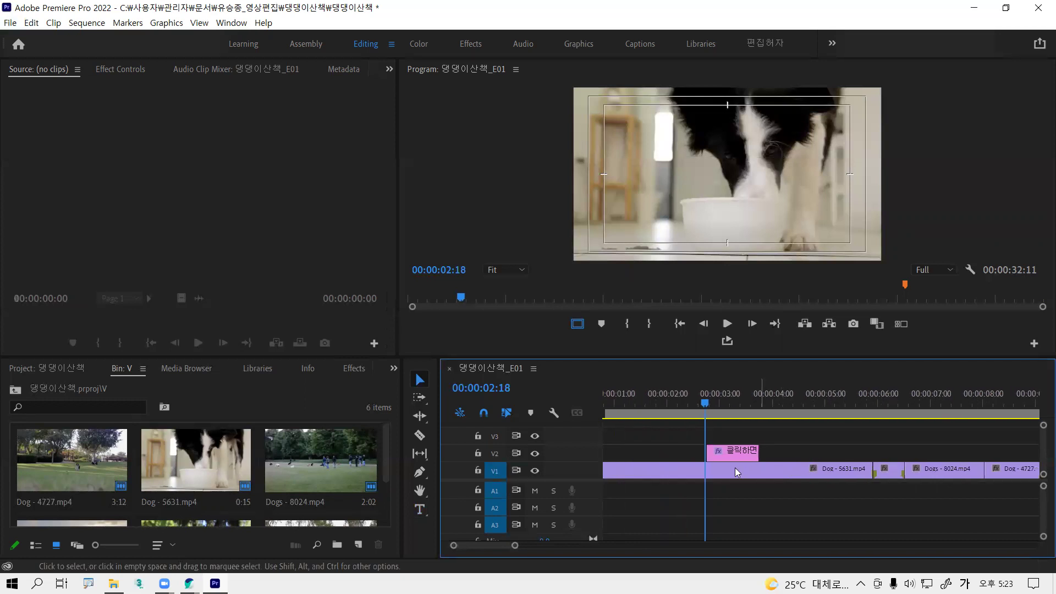
{"action": "key", "text": "alt"}
- Play the sequence from near its start and stop at 00:00:03:06 on the title
{"action": "left_click_drag", "start_coordinate": [705, 405], "coordinate": [565, 413]}
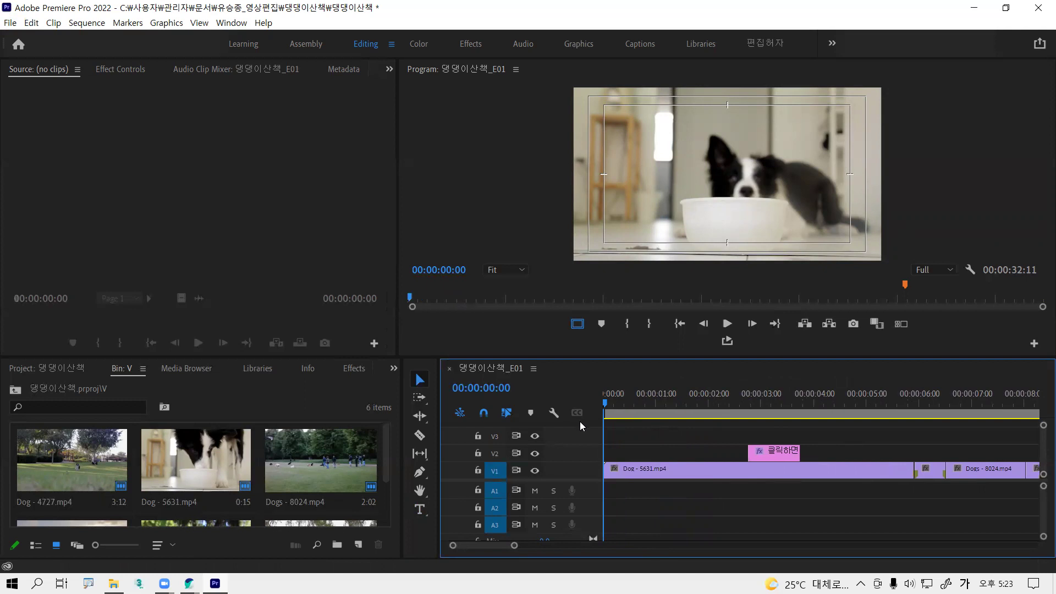
{"action": "left_click", "coordinate": [608, 406]}
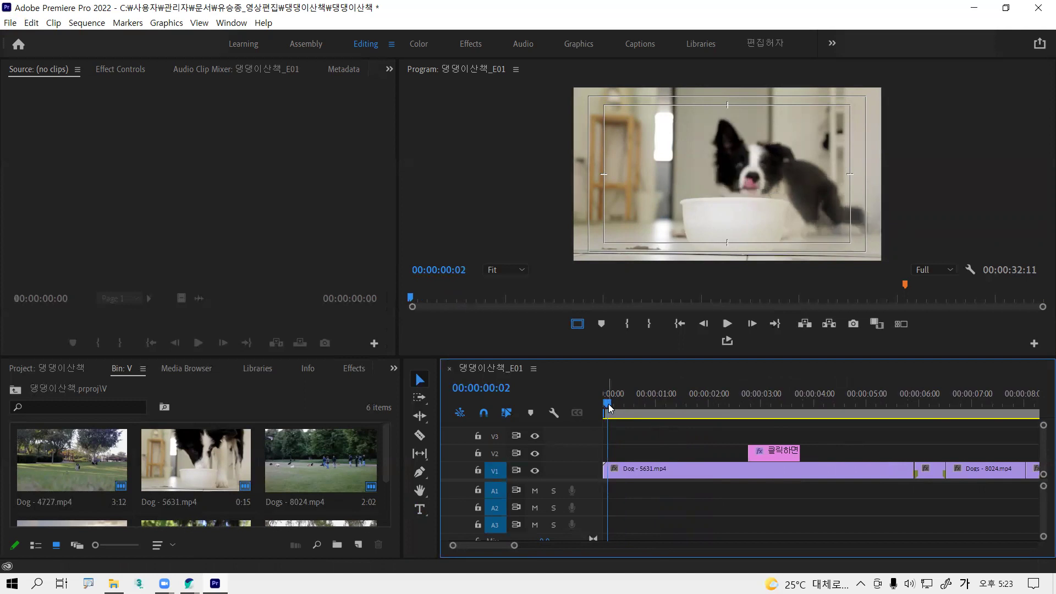
{"action": "key", "text": "space"}
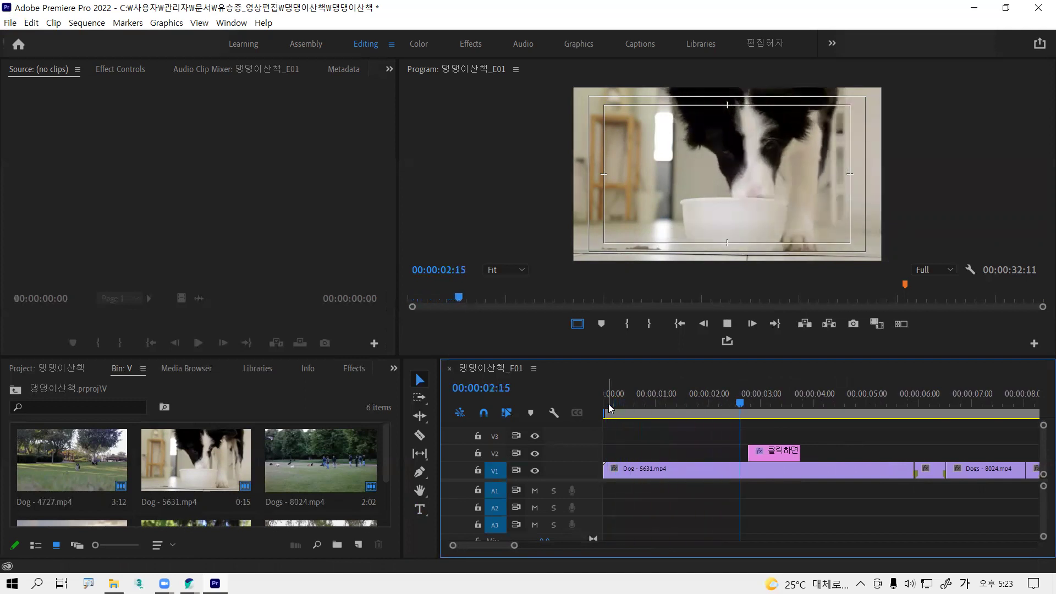
{"action": "key", "text": "space"}
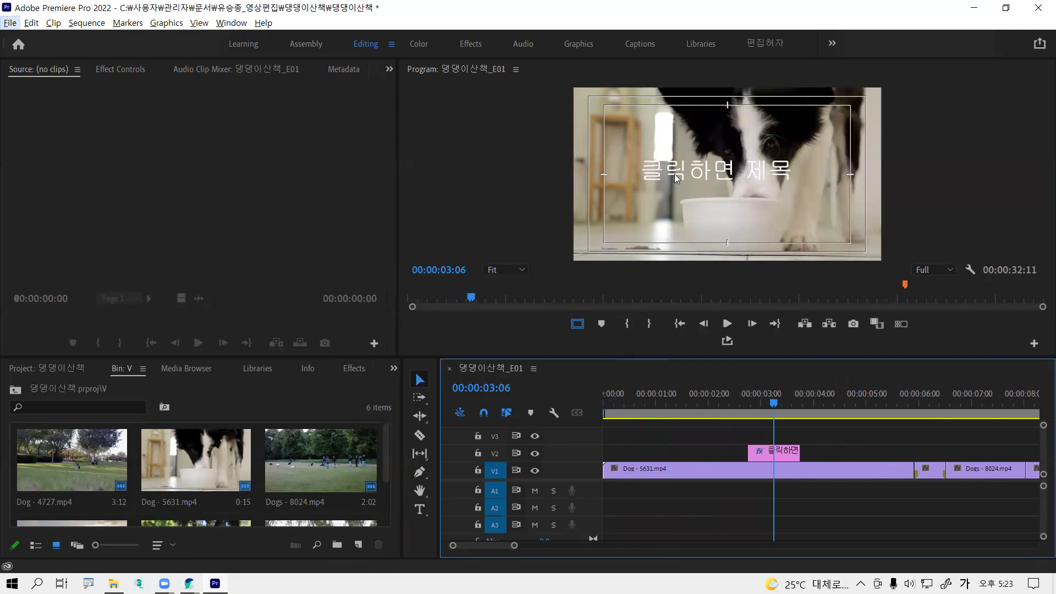
- Replace the title's wording with "타이틀등장전"
{"action": "double_click", "coordinate": [673, 172]}
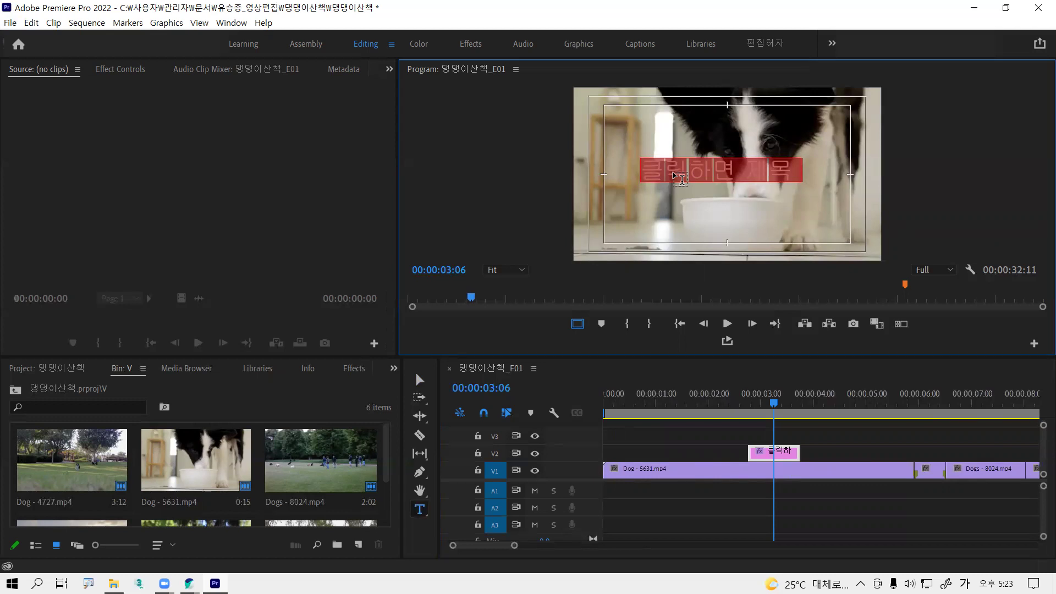
{"action": "key", "text": "Hangul"}
{"action": "type", "text": "타이틀등장전"}
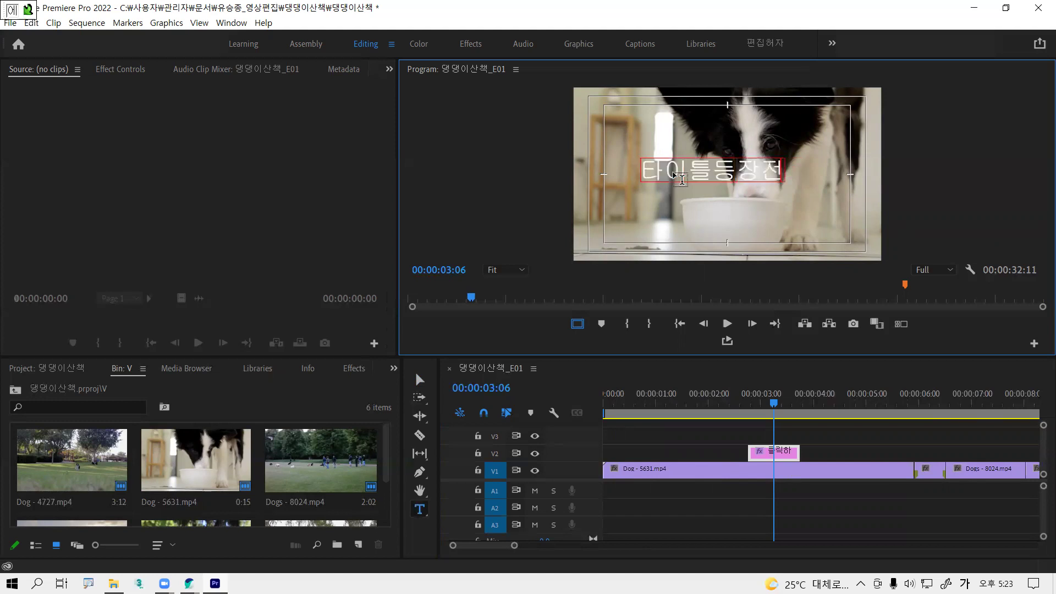
{"action": "key", "text": "alt"}
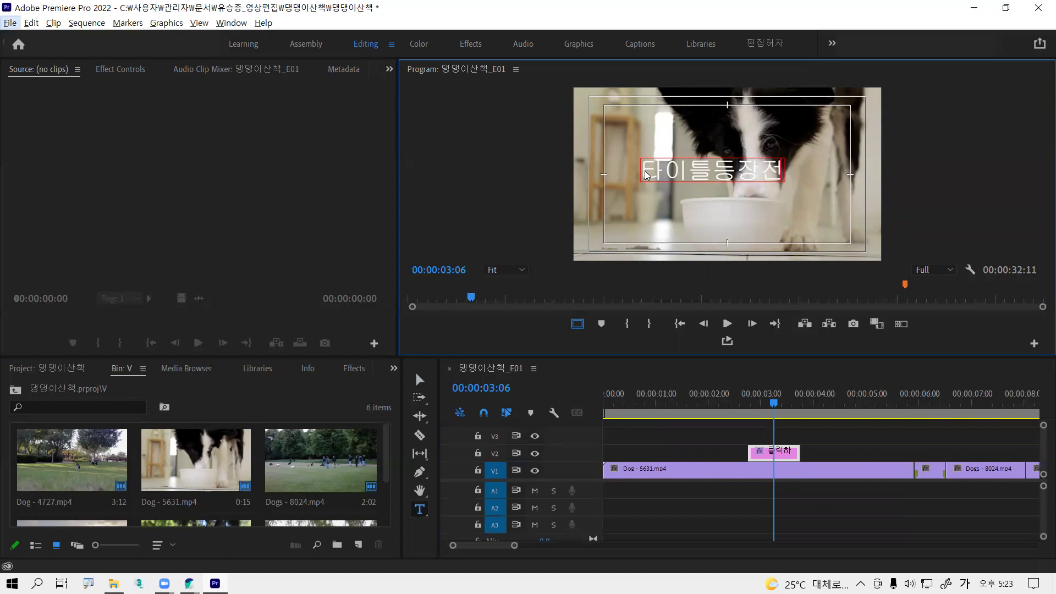
- Finish text entry and move the title left so it starts at the inner safe-margin line
{"action": "left_click", "coordinate": [670, 176]}
{"action": "left_click", "coordinate": [419, 380]}
{"action": "left_click_drag", "start_coordinate": [684, 180], "coordinate": [648, 170]}
{"action": "key", "text": "alt"}
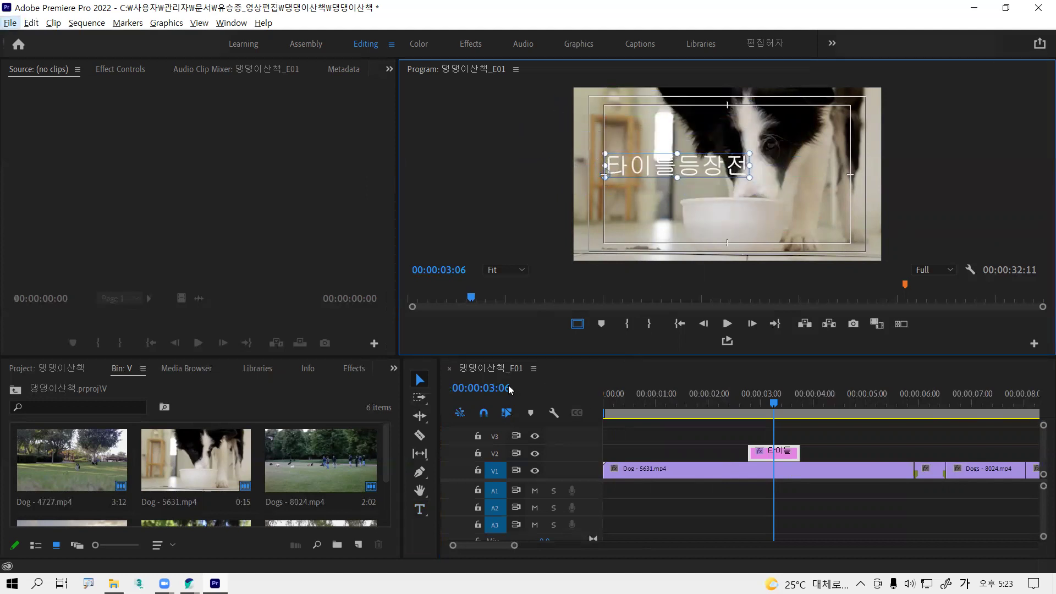
- Place the playhead at 00:00:02:00 and move the title clip on track V2 to start there
{"action": "left_click", "coordinate": [491, 391]}
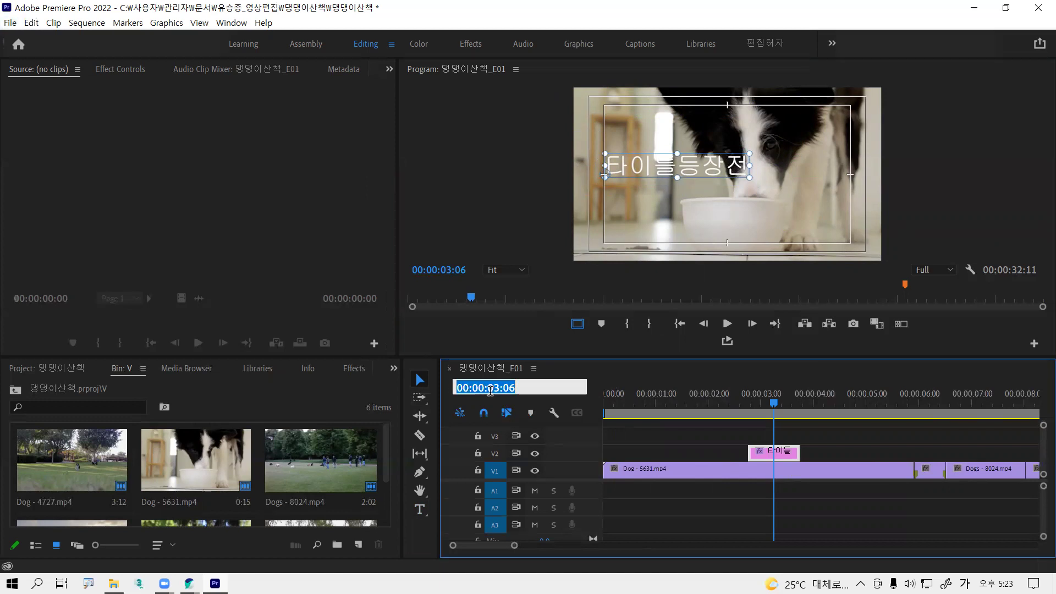
{"action": "type", "text": "2."}
{"action": "key", "text": "Return"}
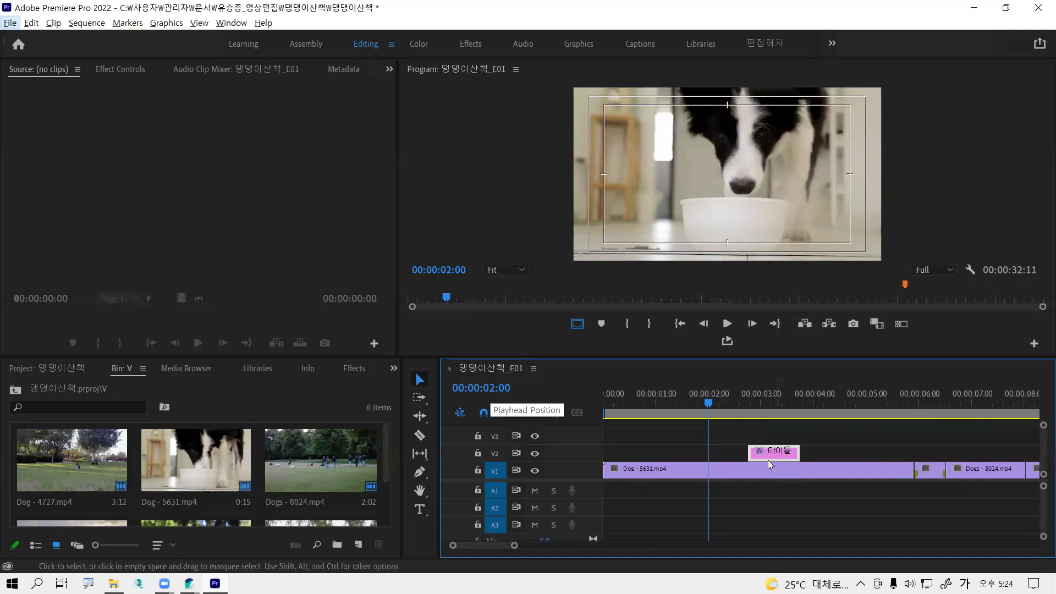
{"action": "left_click_drag", "start_coordinate": [768, 455], "coordinate": [726, 459]}
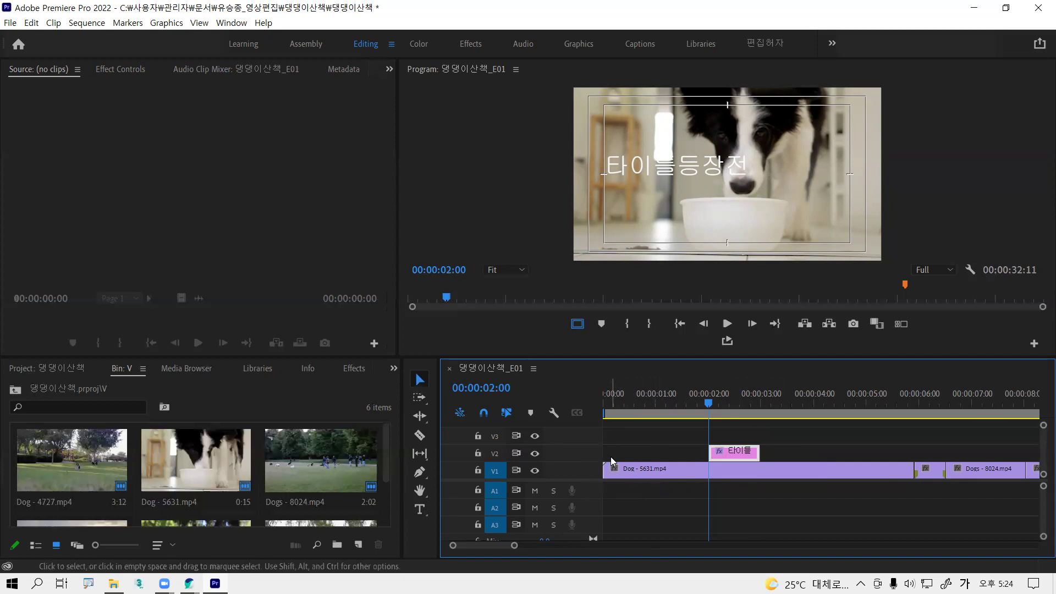
- Scrub over the title clip, then play from 00:00:01:20 and stop at 00:00:04:12
{"action": "left_click", "coordinate": [710, 170]}
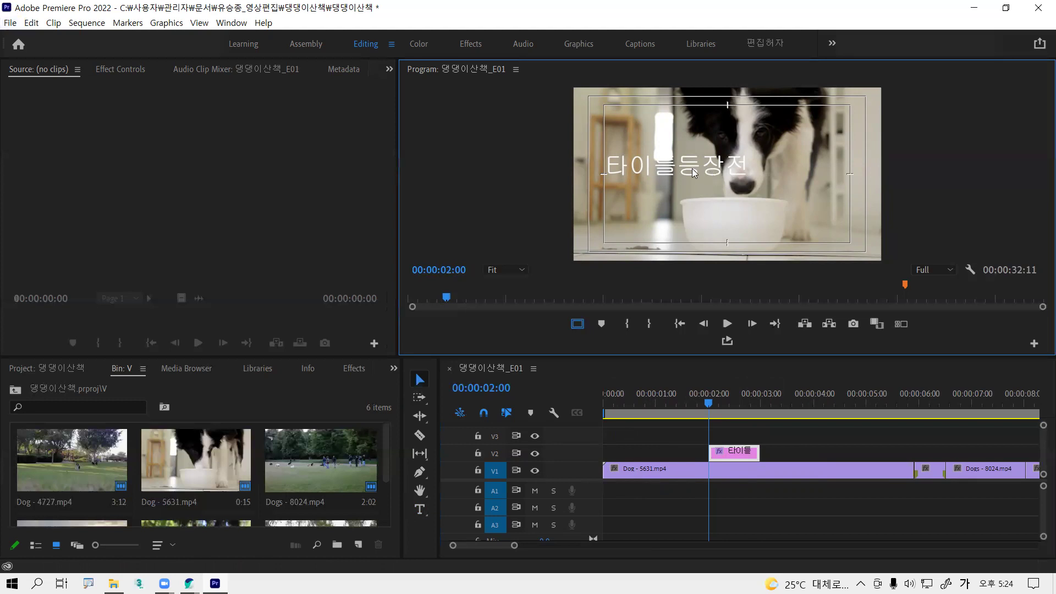
{"action": "key", "text": "alt"}
{"action": "left_click_drag", "start_coordinate": [700, 399], "coordinate": [725, 403]}
{"action": "key", "text": "alt"}
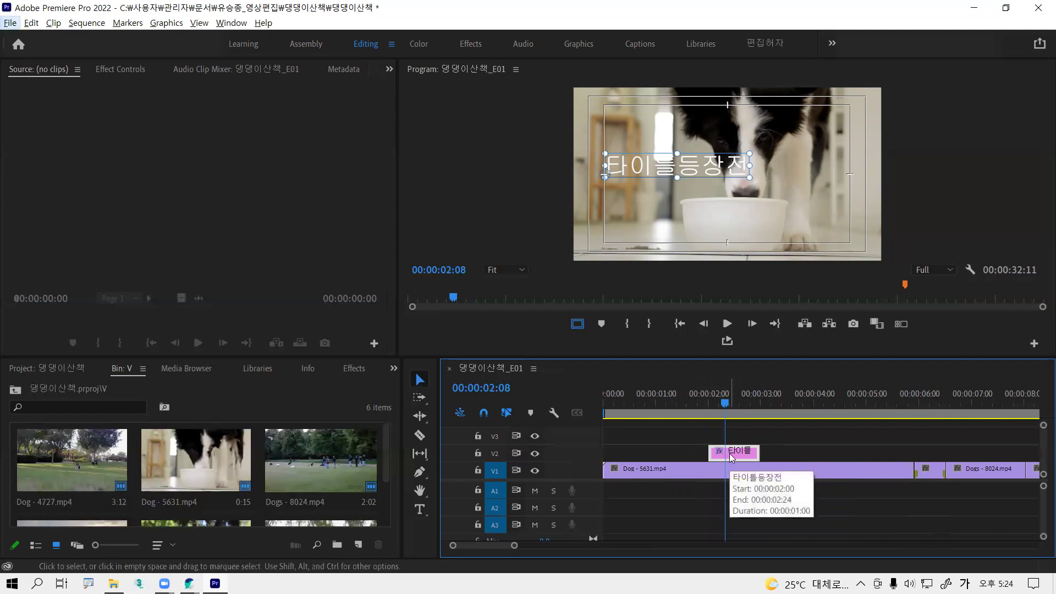
{"action": "left_click_drag", "start_coordinate": [725, 413], "coordinate": [697, 413]}
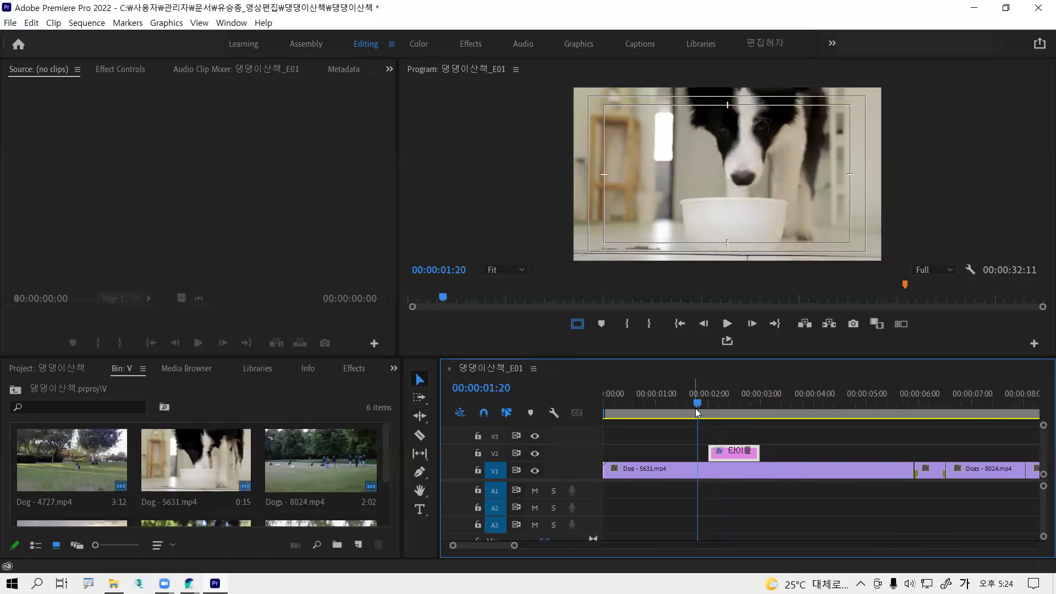
{"action": "key", "text": "space"}
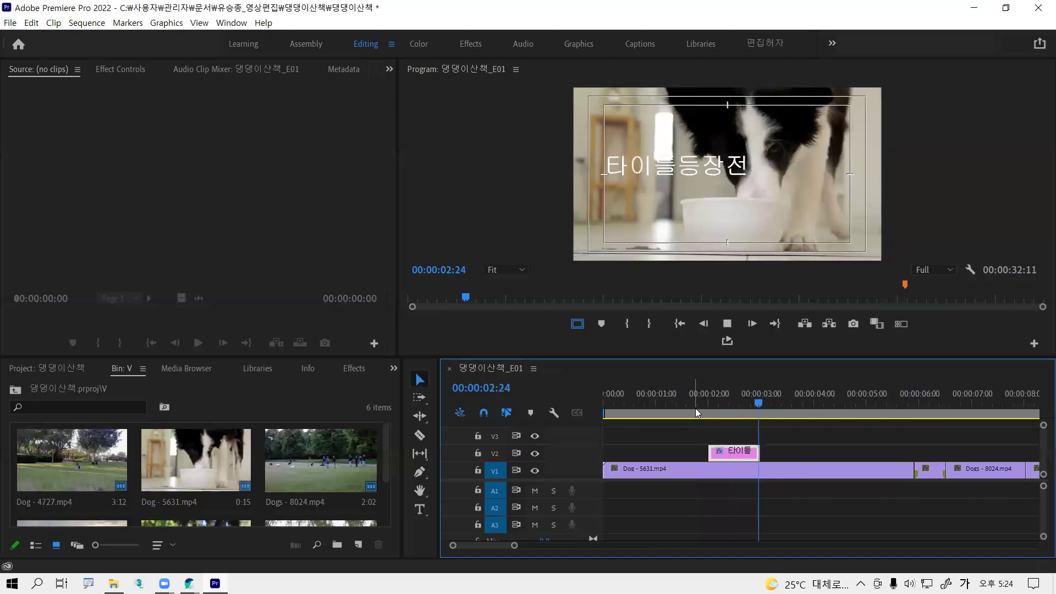
{"action": "key", "text": "space"}
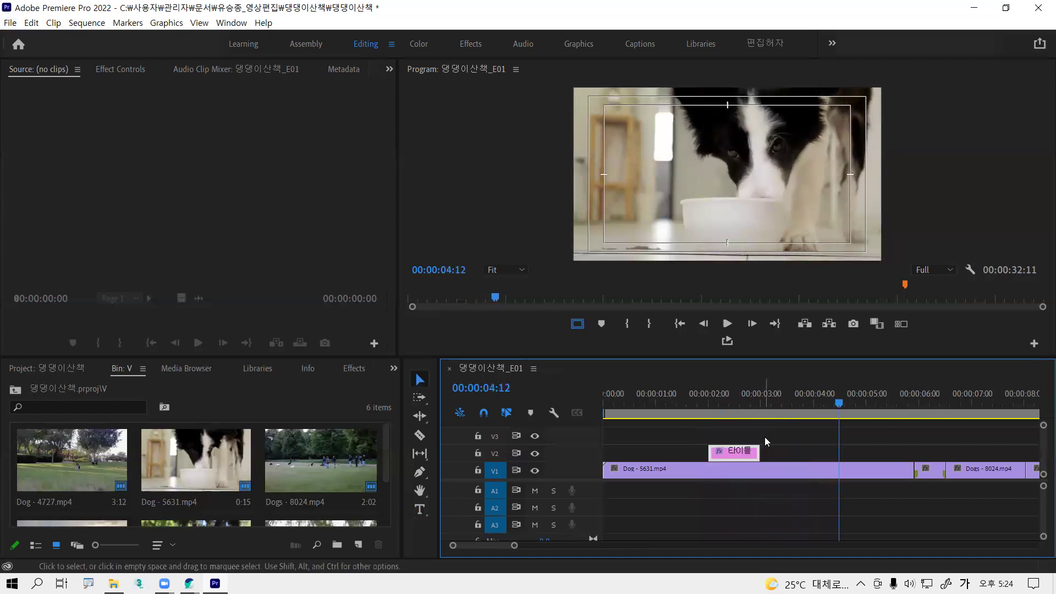
- Play the sequence from its very beginning past the title clip and stop at 00:00:05:12
{"action": "left_click", "coordinate": [694, 408]}
{"action": "left_click_drag", "start_coordinate": [694, 407], "coordinate": [685, 410]}
{"action": "key", "text": "alt"}
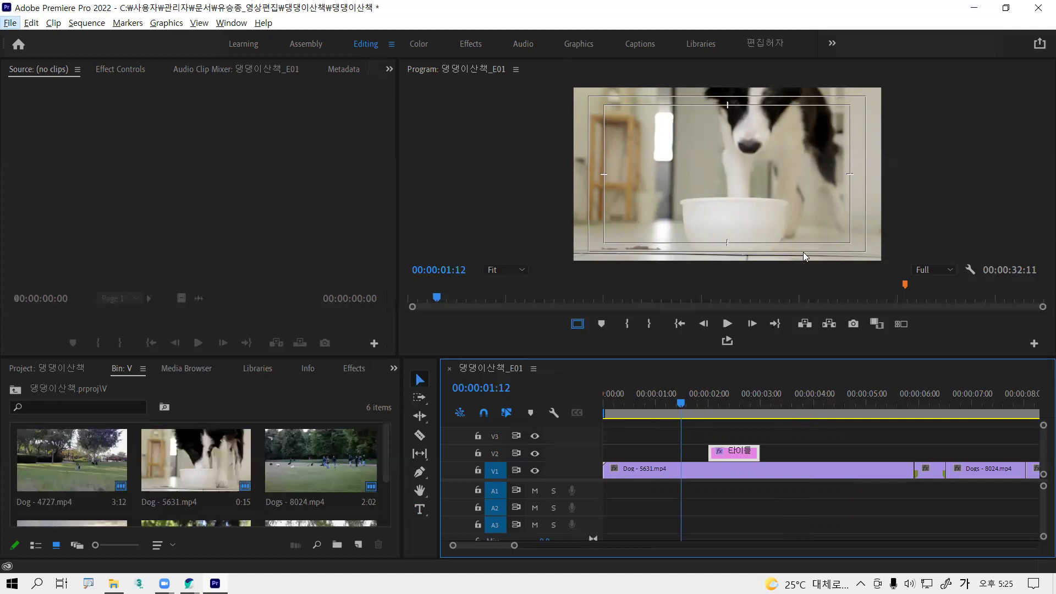
{"action": "key", "text": "alt"}
{"action": "key", "text": "alt"}
{"action": "key", "text": "alt+space"}
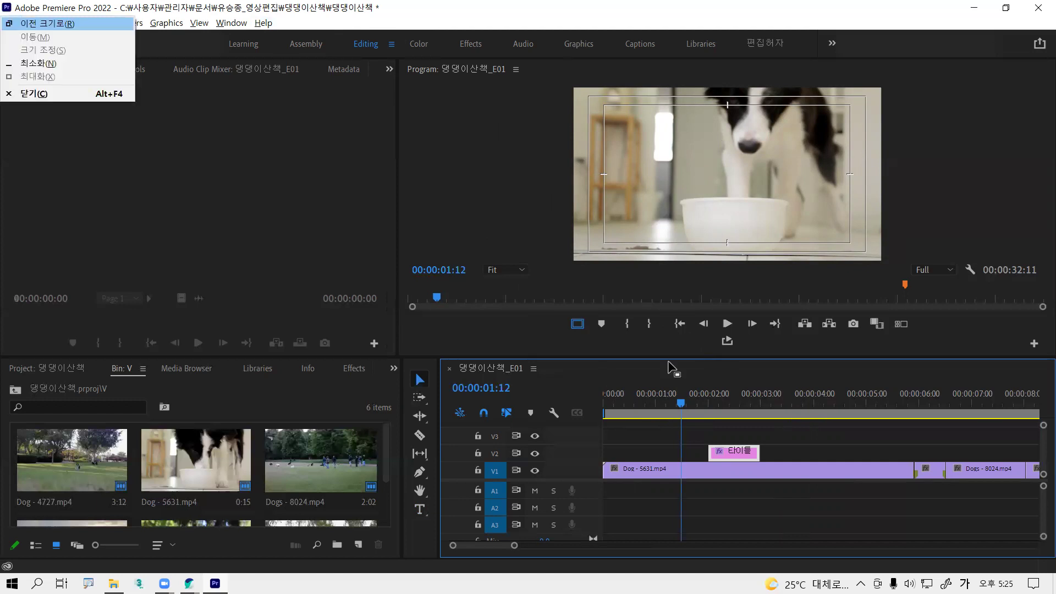
{"action": "key", "text": "Escape"}
{"action": "key", "text": "Home"}
{"action": "key", "text": "space"}
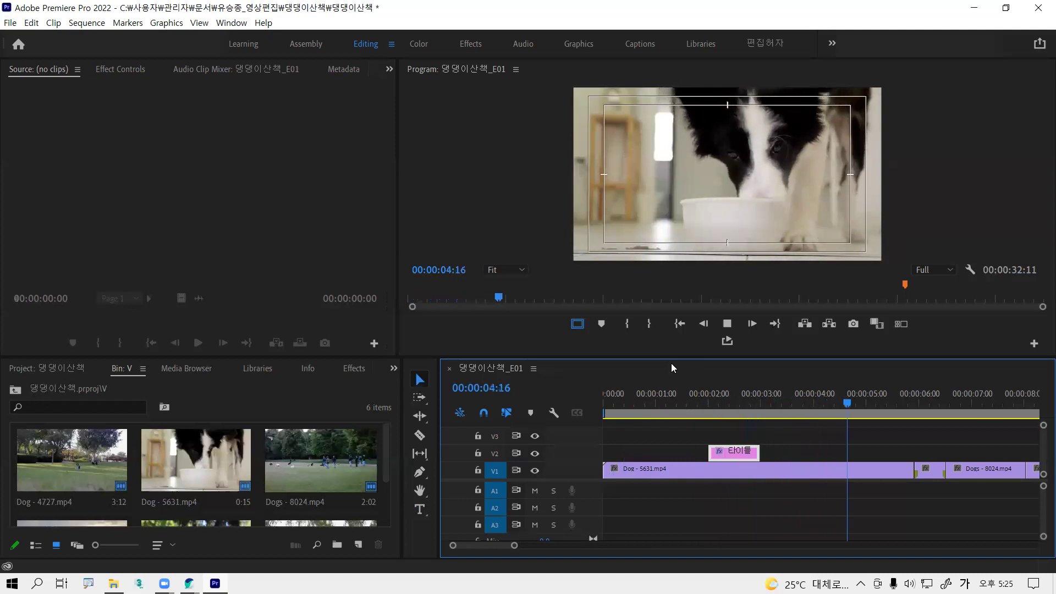
{"action": "key", "text": "space"}
- Extend the end of the title clip on track V2 to just before the five-second mark, making it about three seconds long
{"action": "key", "text": "alt"}
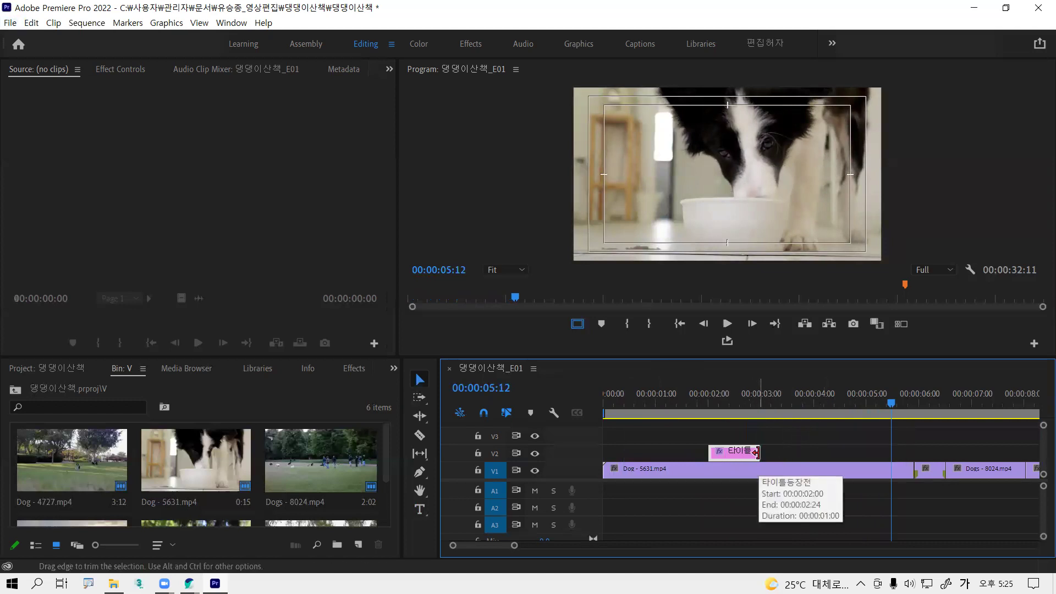
{"action": "key", "text": "alt"}
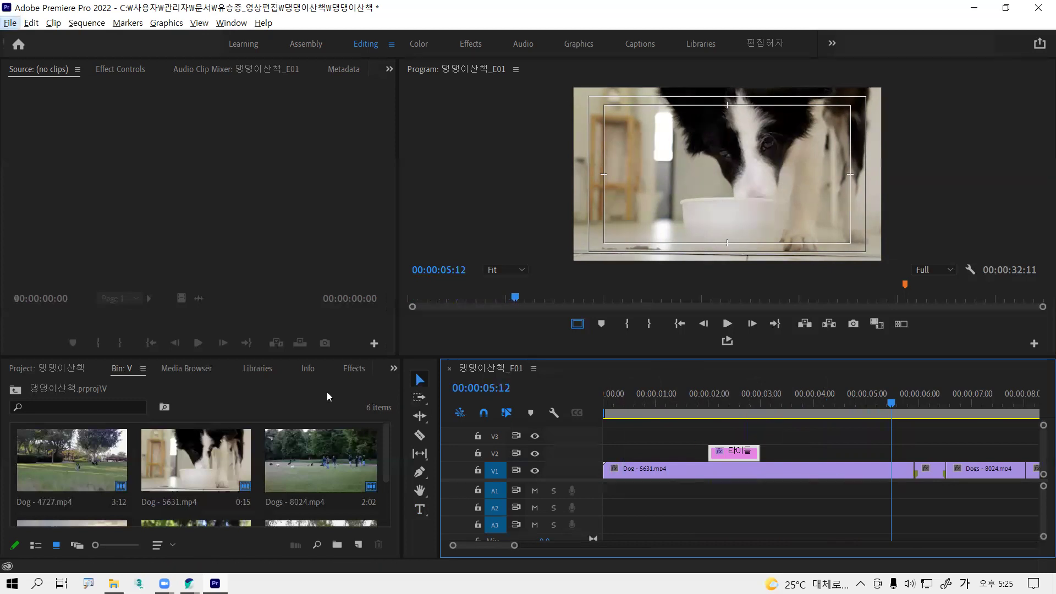
{"action": "key", "text": "alt"}
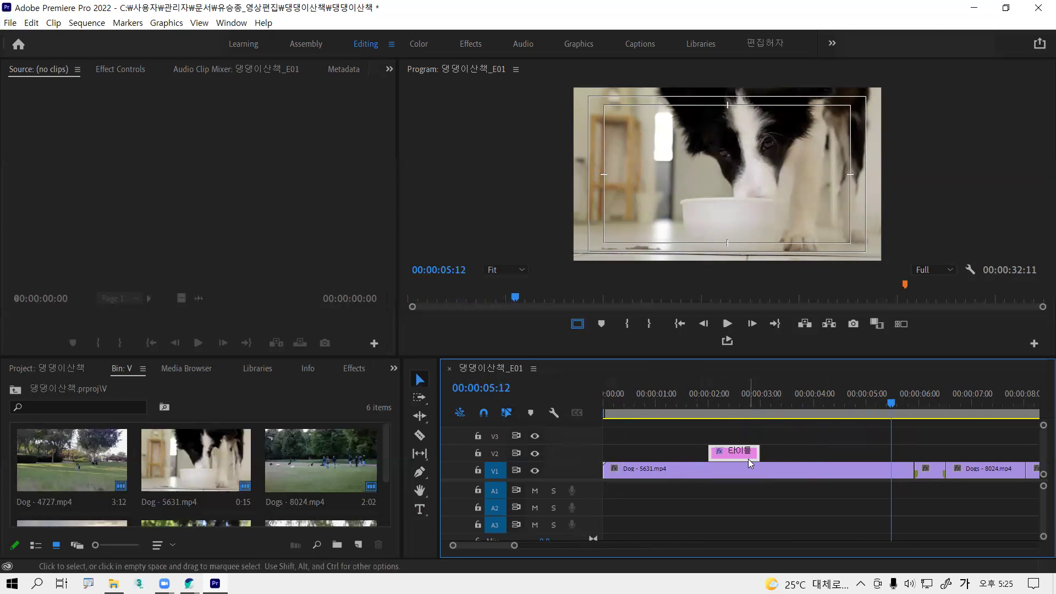
{"action": "left_click_drag", "start_coordinate": [764, 450], "coordinate": [707, 401]}
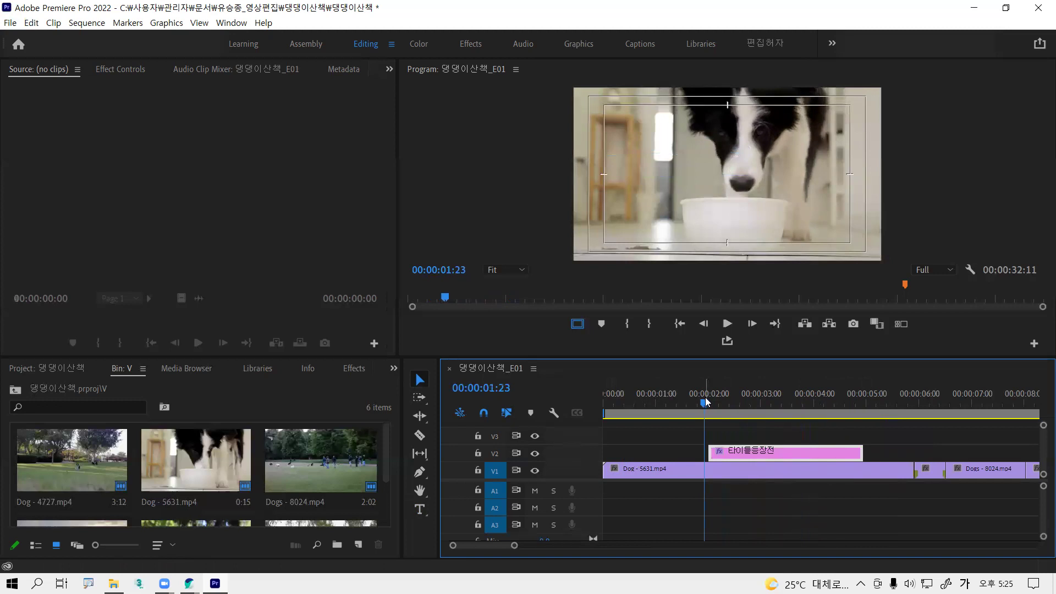
- Play through the title from 00:00:01:23, stop at 00:00:04:03 and return the playhead to 00:00:02:19
{"action": "key", "text": "space"}
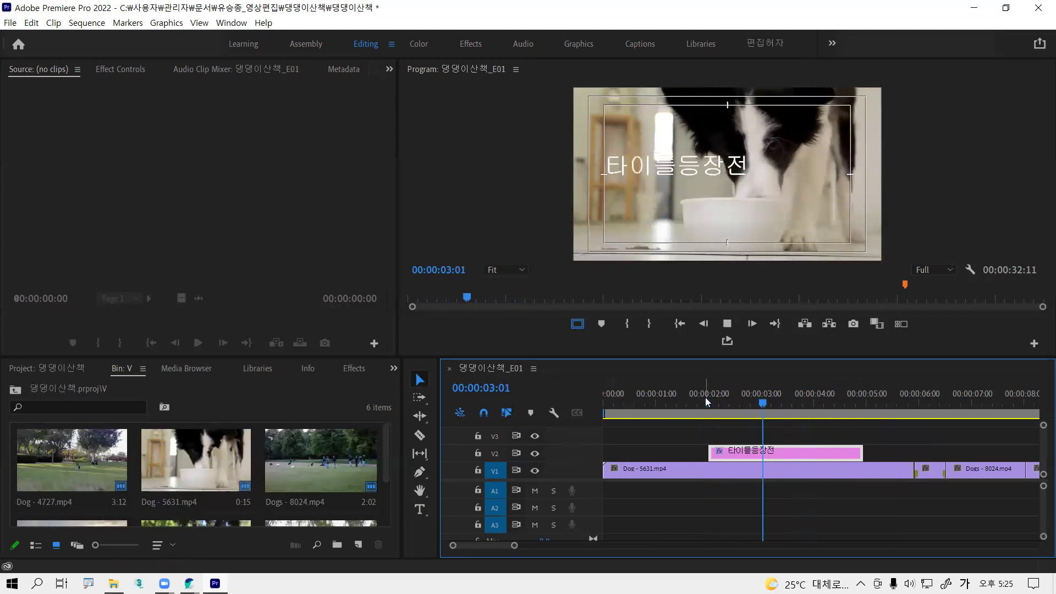
{"action": "key", "text": "space"}
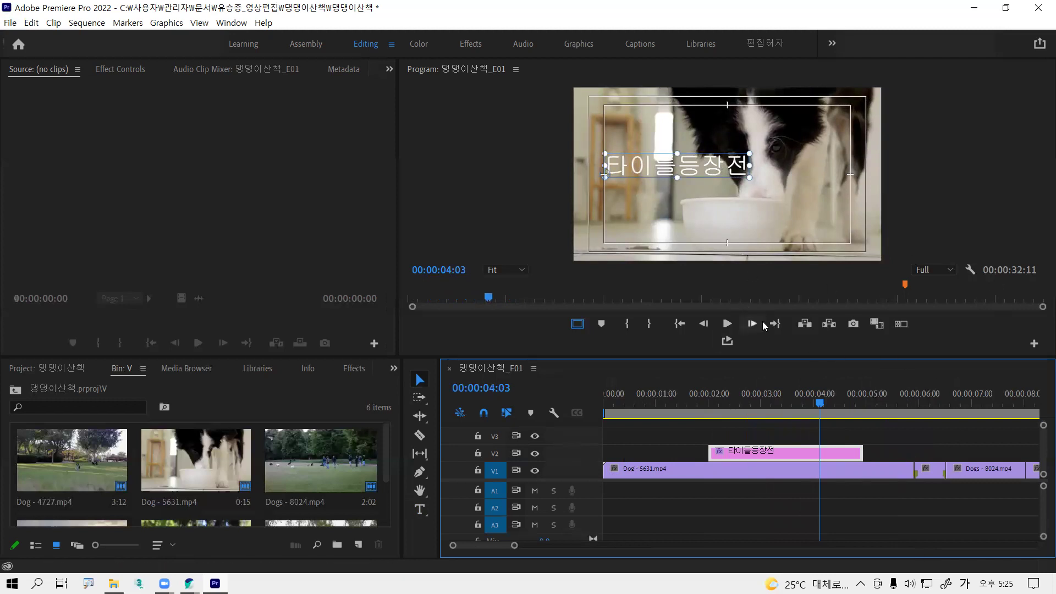
{"action": "left_click_drag", "start_coordinate": [806, 394], "coordinate": [749, 398]}
{"action": "key", "text": "alt"}
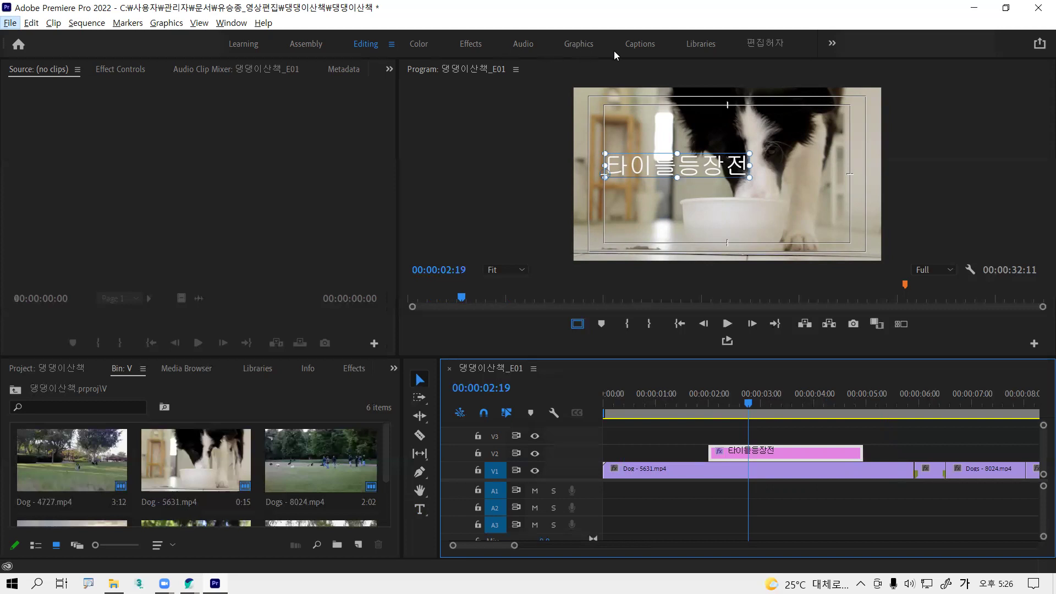
- Switch from the Editing workspace to the Graphics workspace
{"action": "left_click", "coordinate": [578, 44]}
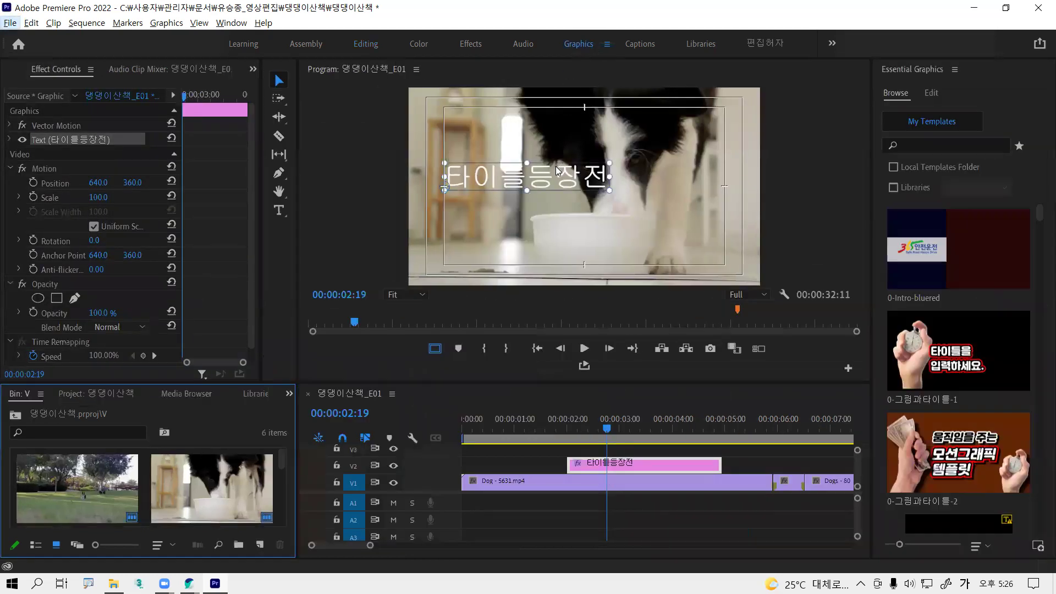
{"action": "left_click", "coordinate": [368, 45]}
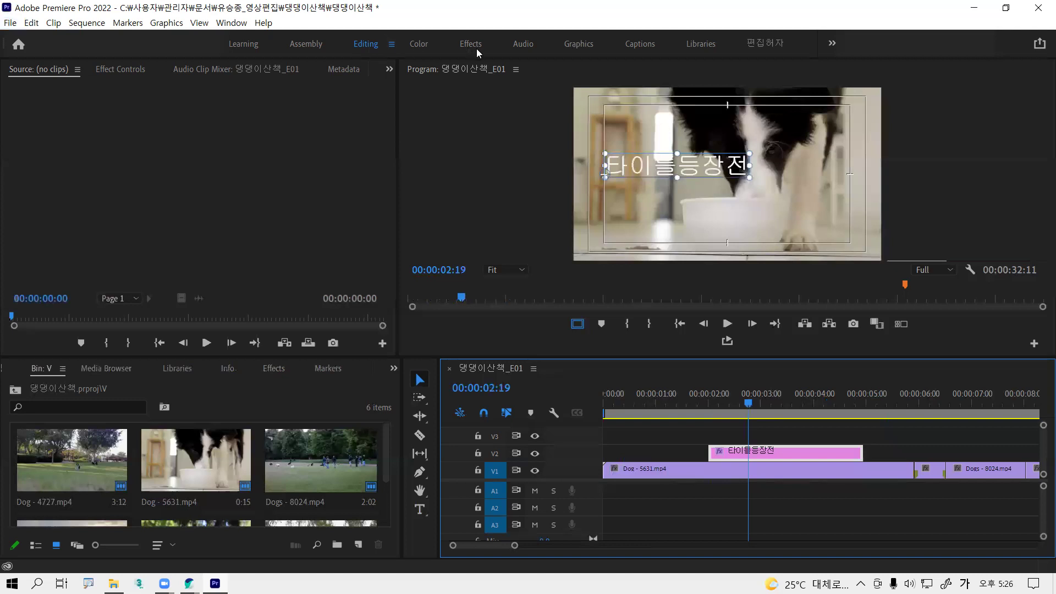
{"action": "left_click", "coordinate": [575, 46]}
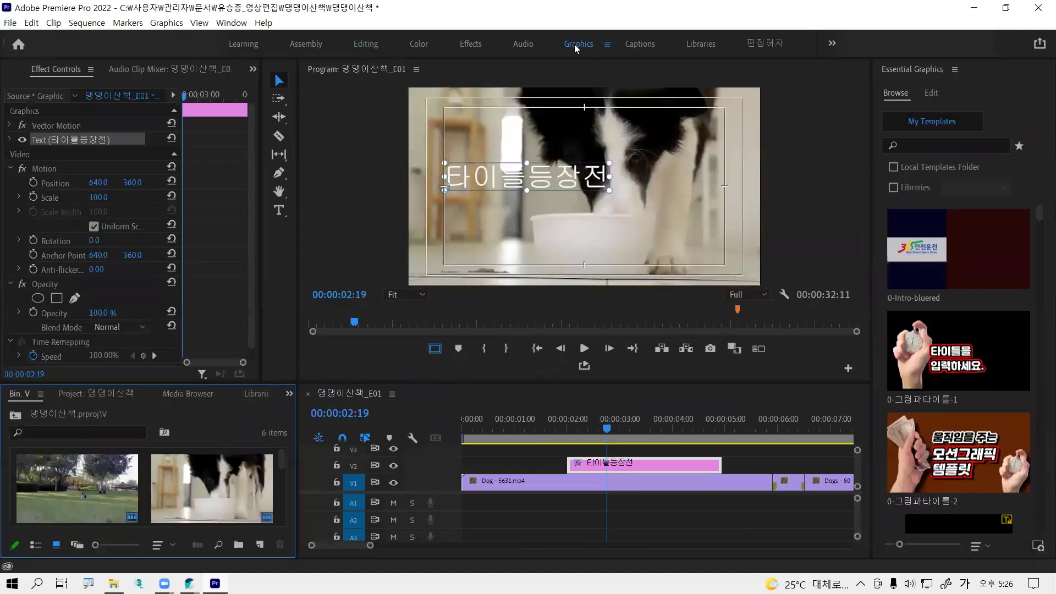
{"action": "mouse_move", "coordinate": [985, 324]}
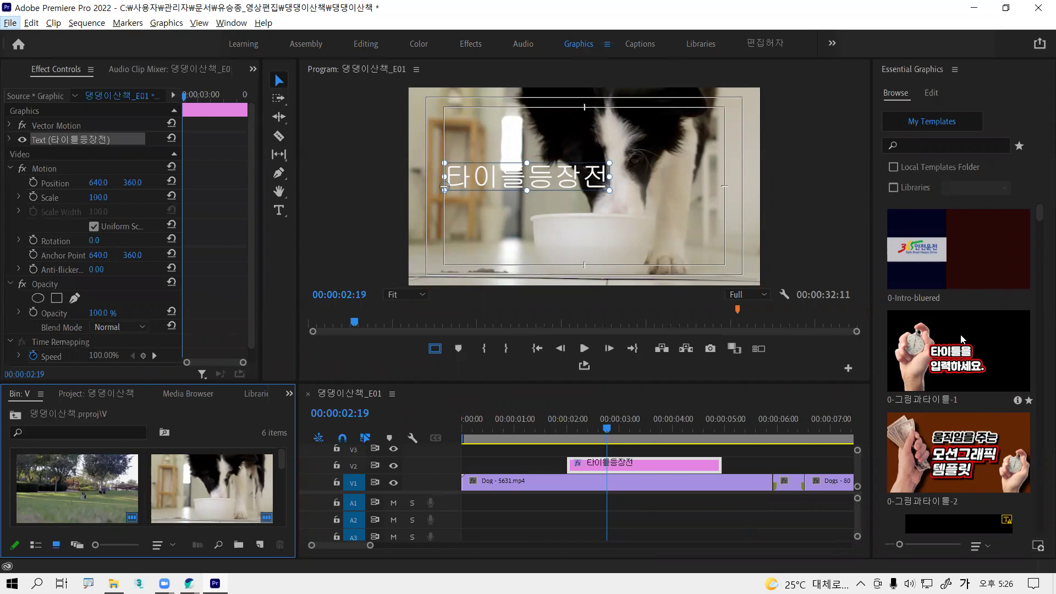
{"action": "key", "text": "alt"}
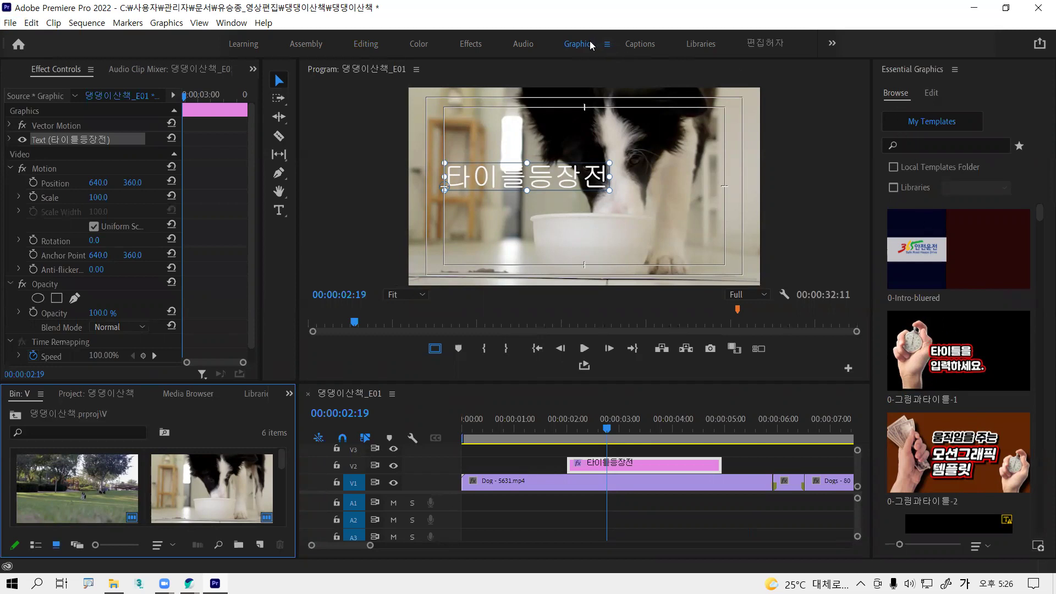
{"action": "key", "text": "alt"}
- Select the title clip and show the editing properties of its text layer "타이틀등장전"
{"action": "left_click", "coordinate": [547, 171]}
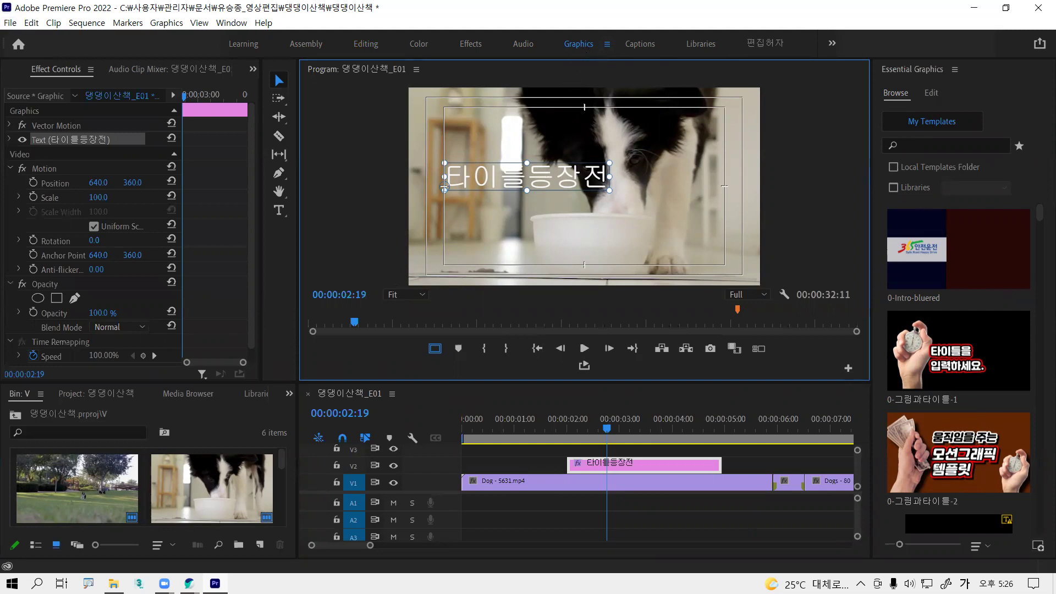
{"action": "key", "text": "alt"}
{"action": "left_click", "coordinate": [934, 92]}
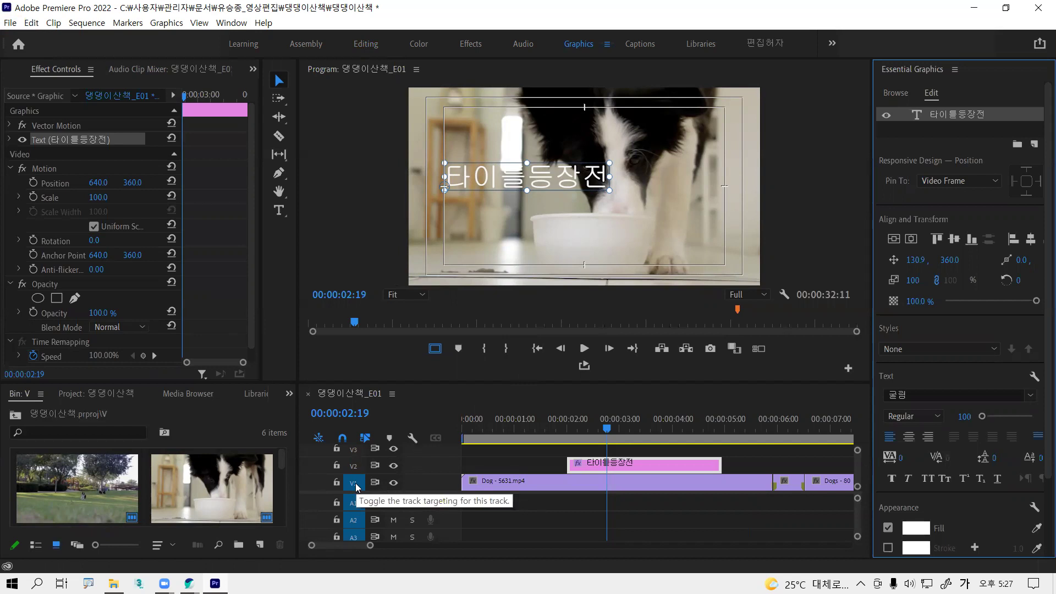
{"action": "left_click", "coordinate": [615, 467]}
{"action": "key", "text": "alt"}
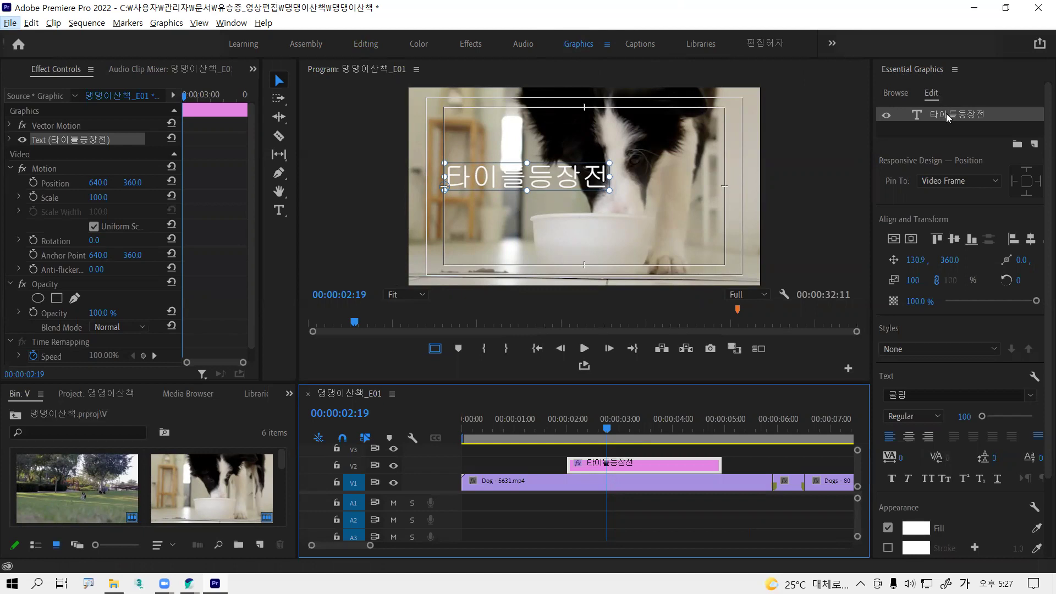
{"action": "left_click", "coordinate": [922, 113]}
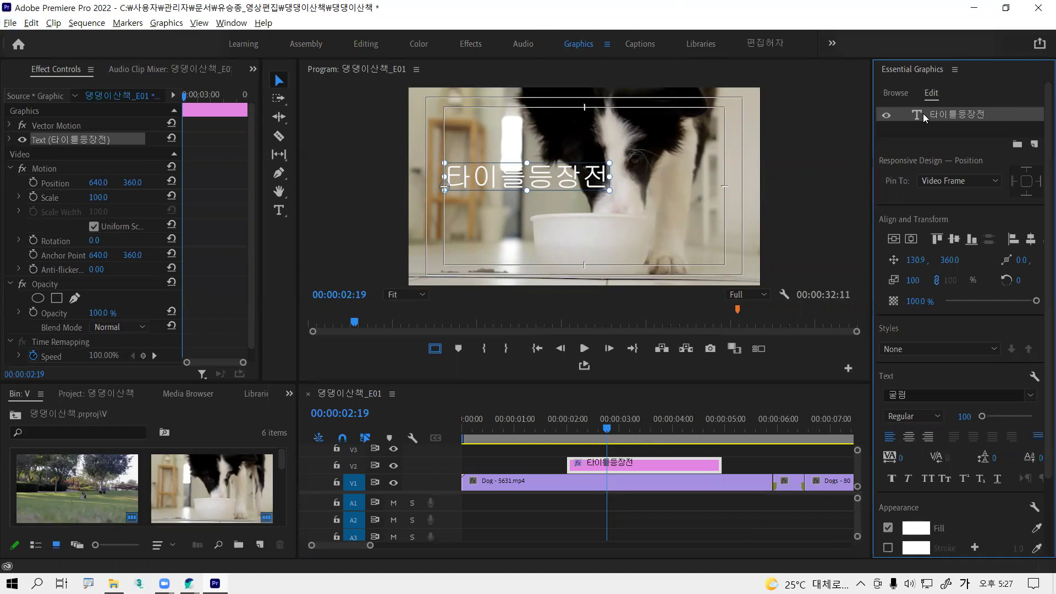
- Filter the title's font list to favourites and unmark 한컴 윤고딕 240, 한컴 윤고딕 250, 한컴 소망 B and 한컴 바겐세일 B as favourites
{"action": "key", "text": "alt"}
{"action": "key", "text": "alt"}
{"action": "scroll", "coordinate": [1023, 333], "scroll_direction": "down", "scroll_amount": 2}
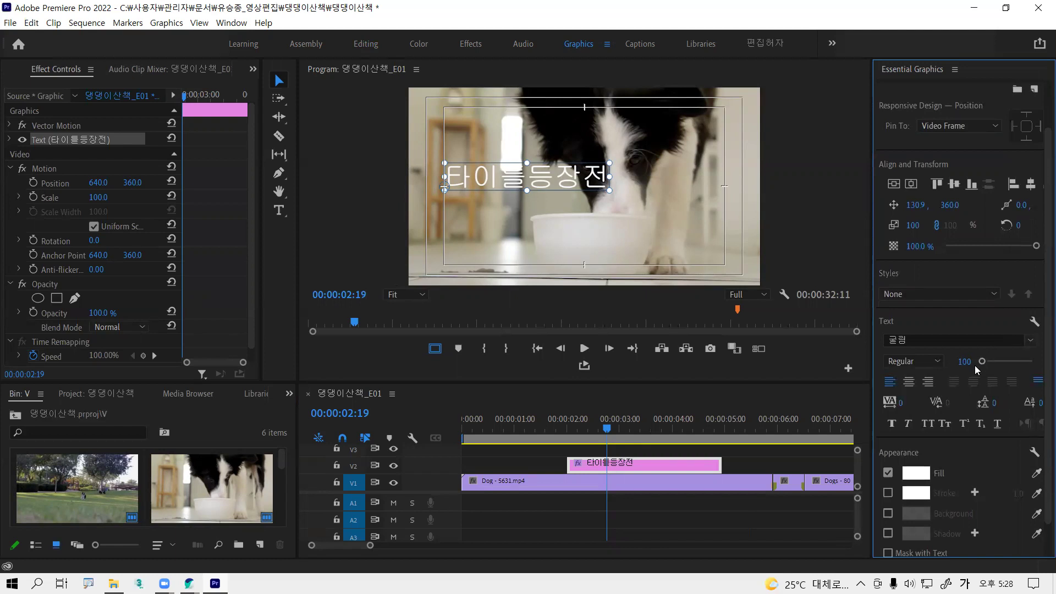
{"action": "left_click", "coordinate": [1030, 340]}
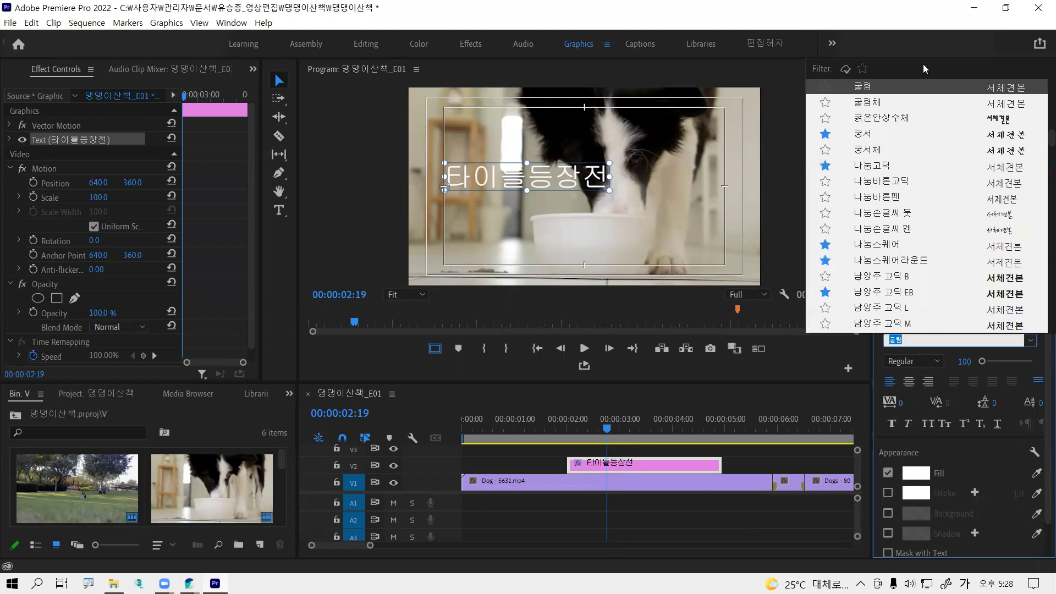
{"action": "left_click", "coordinate": [863, 68]}
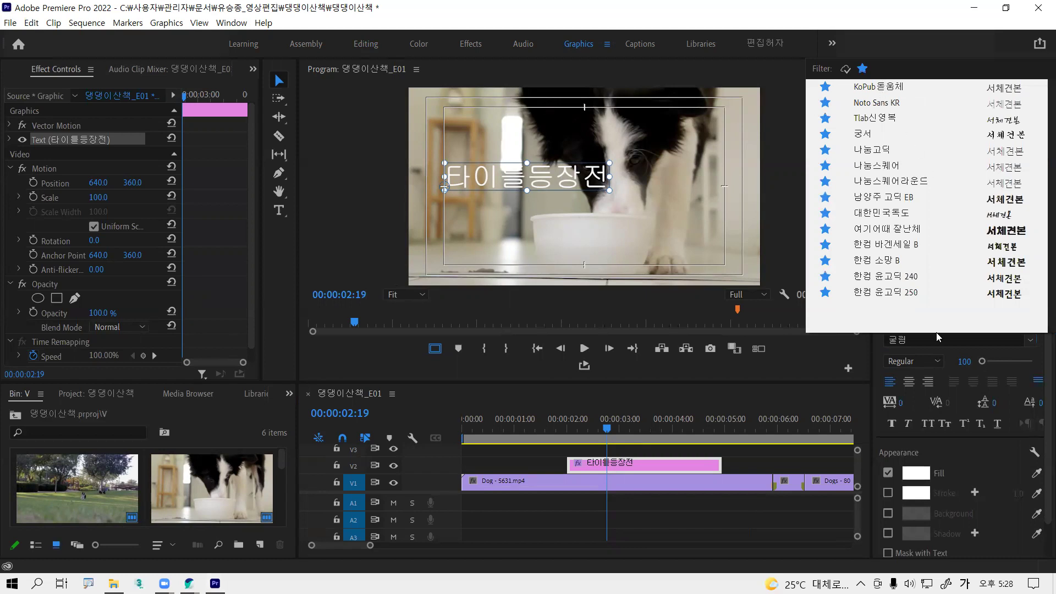
{"action": "left_click", "coordinate": [825, 275]}
{"action": "left_click", "coordinate": [826, 293]}
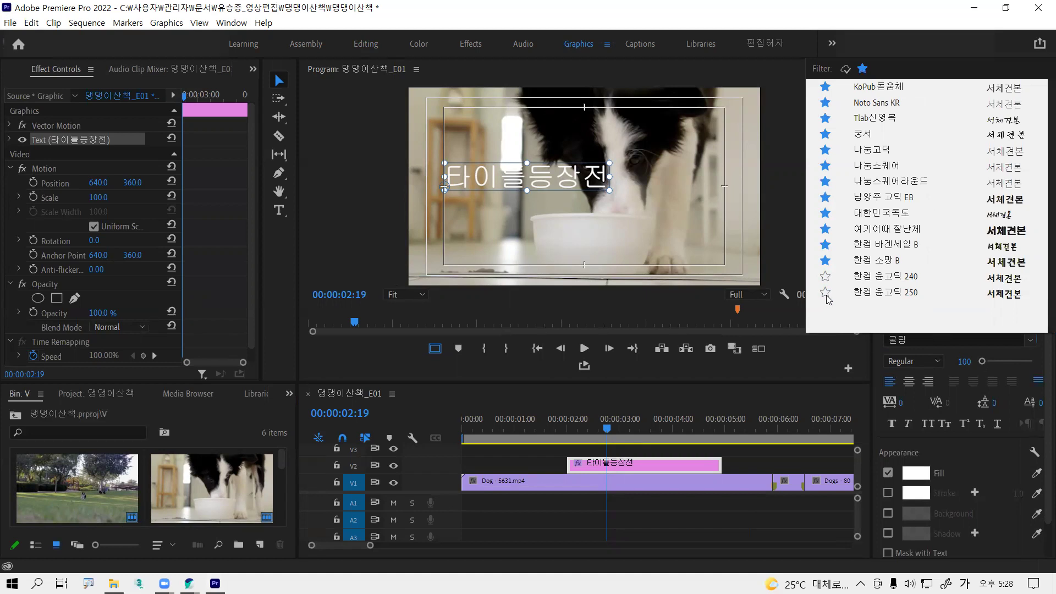
{"action": "left_click", "coordinate": [826, 260]}
{"action": "left_click", "coordinate": [825, 244]}
- Show all fonts again and mark the twelve 카페24 fonts from 카페24 고운밤 through 카페24 아네모네에어 as favourites
{"action": "left_click", "coordinate": [861, 68]}
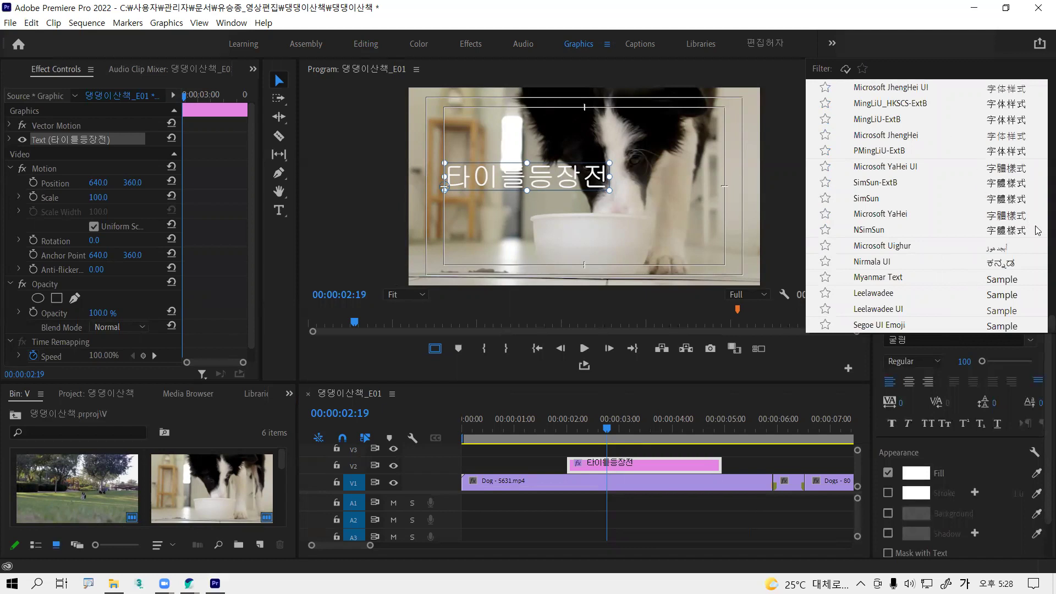
{"action": "left_click_drag", "start_coordinate": [1040, 330], "coordinate": [1041, 152]}
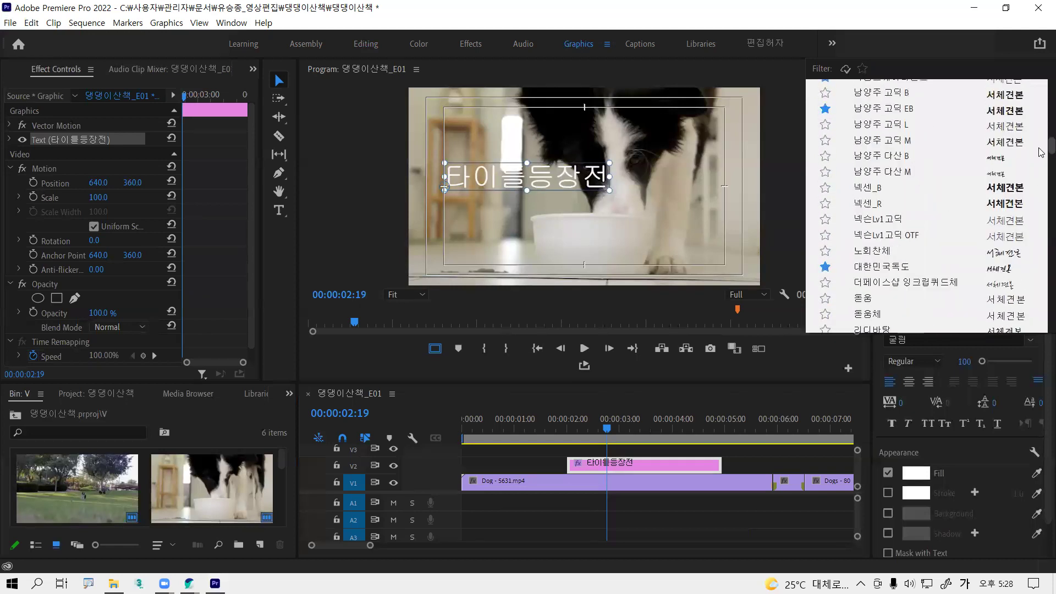
{"action": "scroll", "coordinate": [1041, 152], "scroll_direction": "down", "scroll_amount": 2}
{"action": "left_click_drag", "start_coordinate": [1041, 153], "coordinate": [1041, 204]}
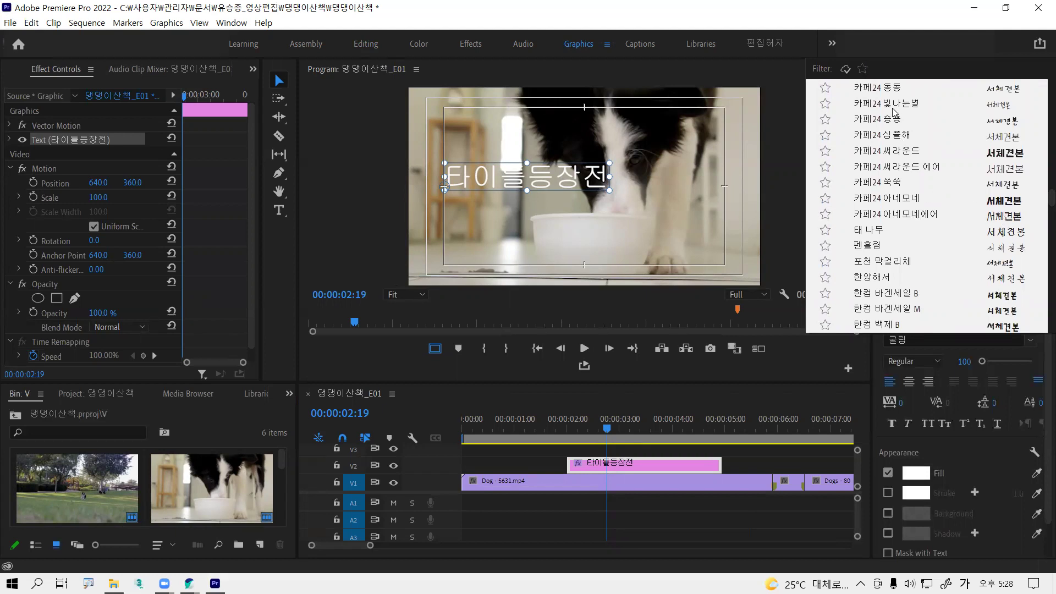
{"action": "scroll", "coordinate": [869, 88], "scroll_direction": "up", "scroll_amount": 2}
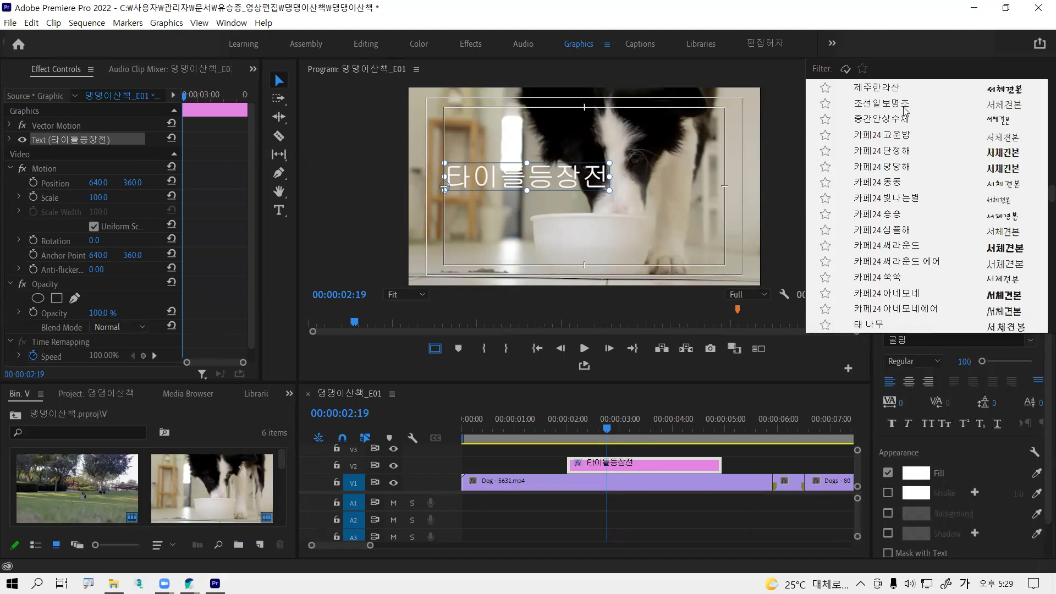
{"action": "left_click", "coordinate": [825, 136]}
{"action": "left_click", "coordinate": [825, 151]}
{"action": "left_click", "coordinate": [825, 167]}
{"action": "left_click", "coordinate": [826, 185]}
{"action": "left_click", "coordinate": [826, 199]}
{"action": "left_click", "coordinate": [826, 215]}
{"action": "left_click", "coordinate": [825, 232]}
{"action": "left_click", "coordinate": [825, 247]}
{"action": "left_click", "coordinate": [825, 261]}
{"action": "left_click", "coordinate": [825, 293]}
{"action": "left_click", "coordinate": [825, 278]}
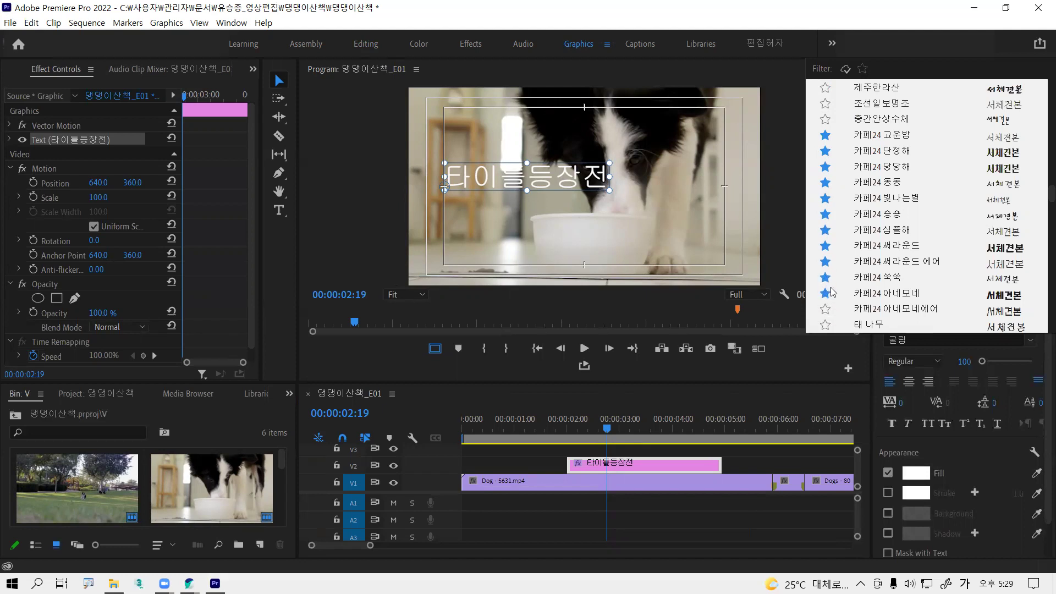
{"action": "left_click", "coordinate": [825, 309]}
- Look through the preceding fonts in the list, then reopen the title's font list showing only favourites
{"action": "scroll", "coordinate": [945, 165], "scroll_direction": "up", "scroll_amount": 1}
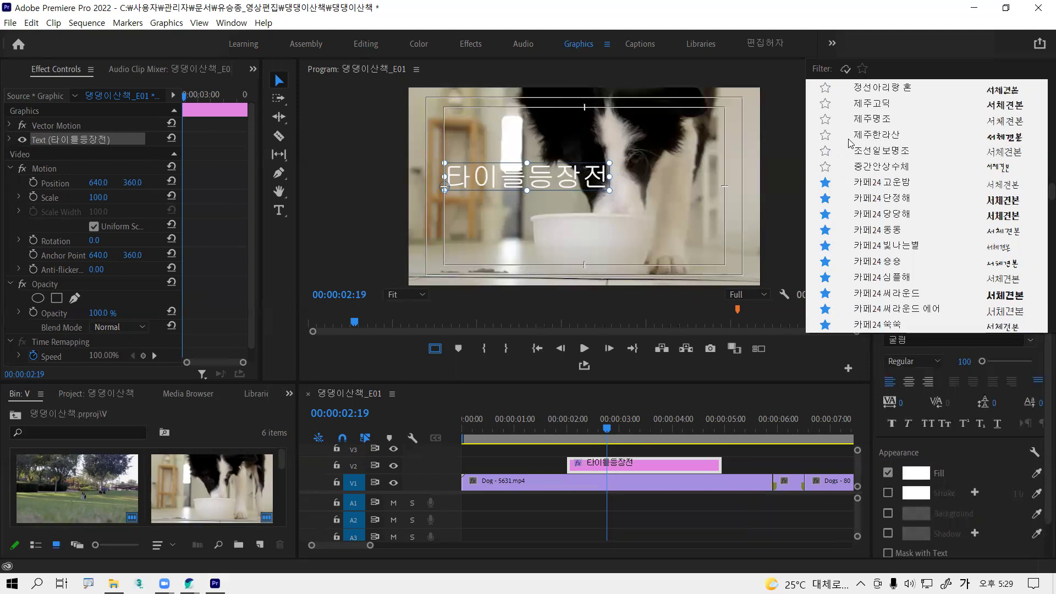
{"action": "scroll", "coordinate": [850, 143], "scroll_direction": "up", "scroll_amount": 1}
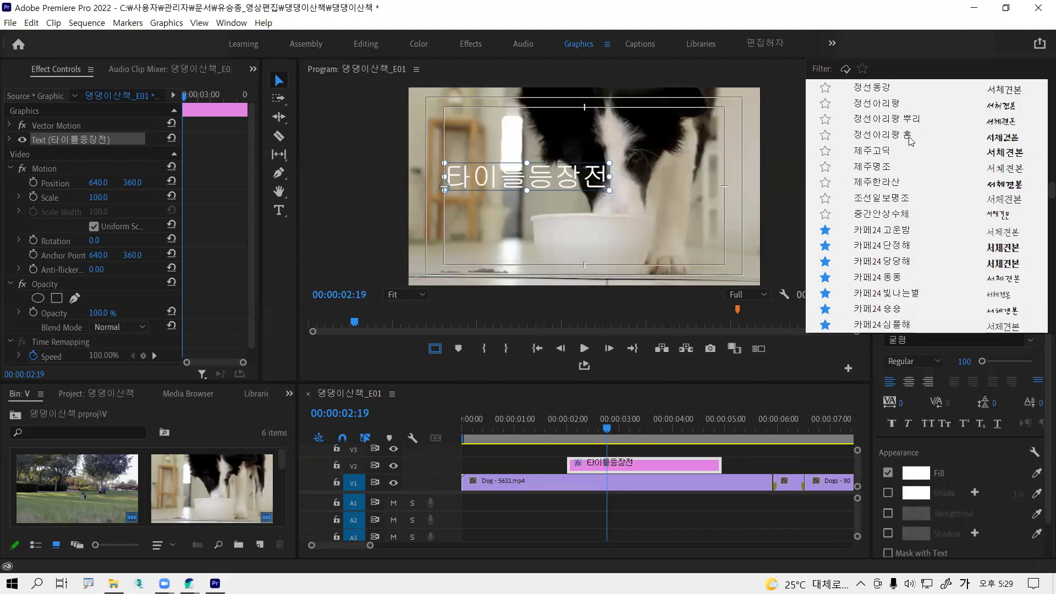
{"action": "scroll", "coordinate": [910, 142], "scroll_direction": "up", "scroll_amount": 3}
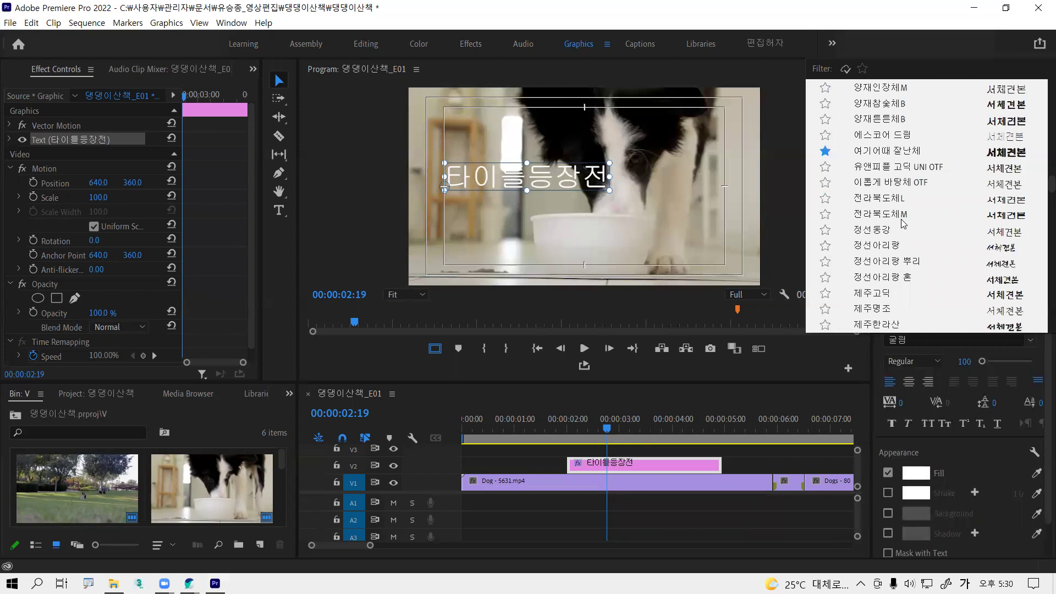
{"action": "left_click", "coordinate": [869, 80]}
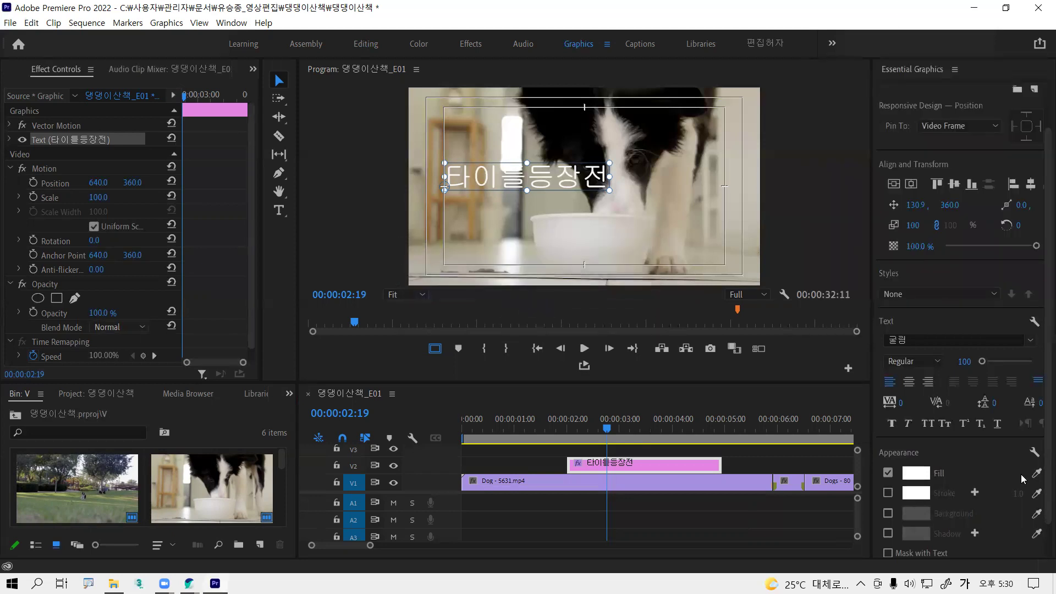
{"action": "left_click", "coordinate": [1030, 340]}
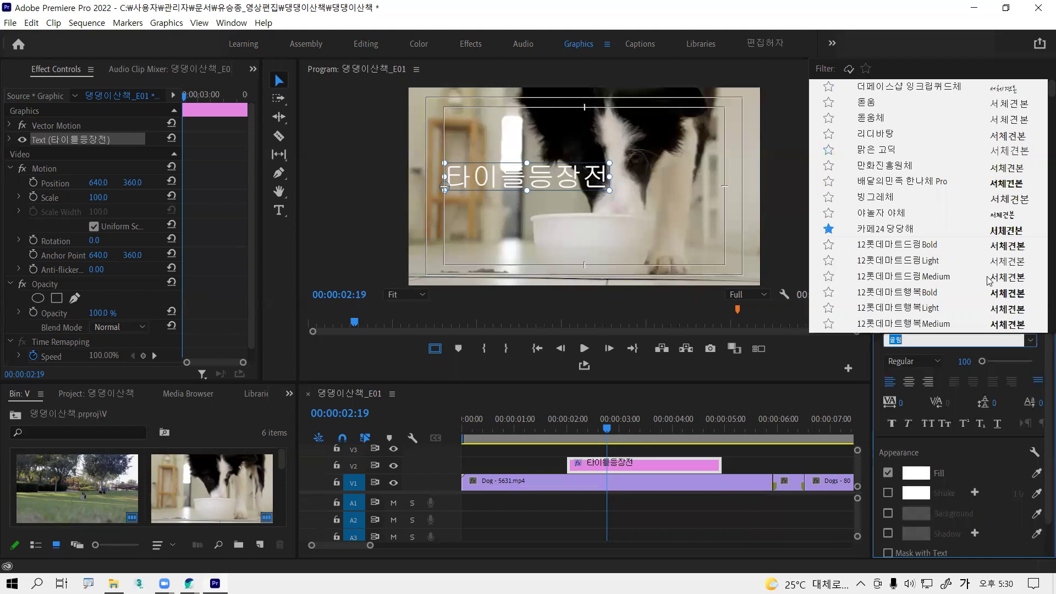
{"action": "left_click", "coordinate": [866, 70]}
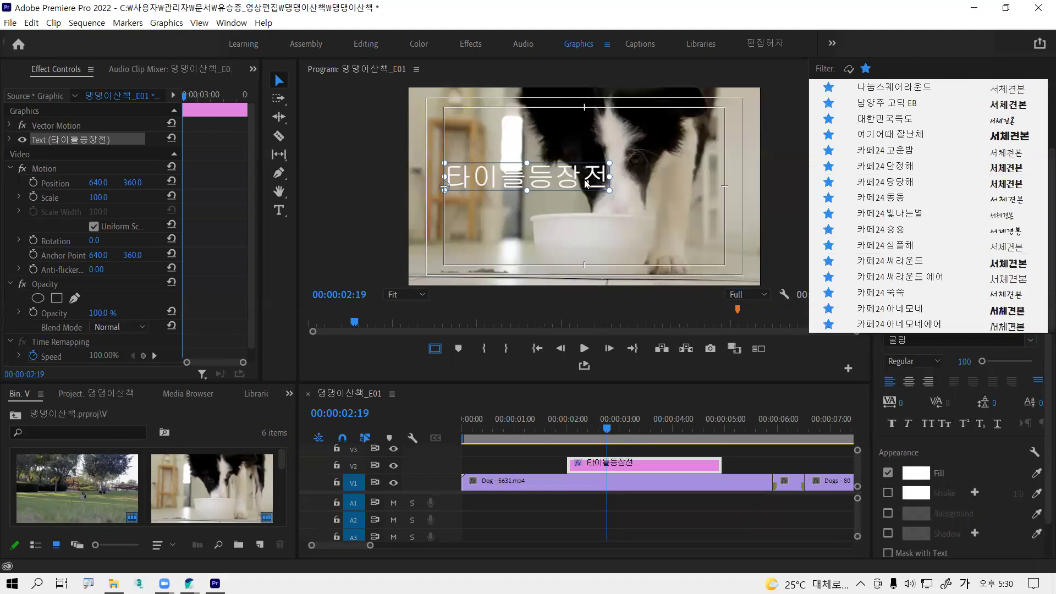
- Nudge the title down to about 132.9, 395.1 and change its font to 카페24 숑숑
{"action": "left_click", "coordinate": [593, 188]}
{"action": "left_click_drag", "start_coordinate": [593, 188], "coordinate": [593, 198]}
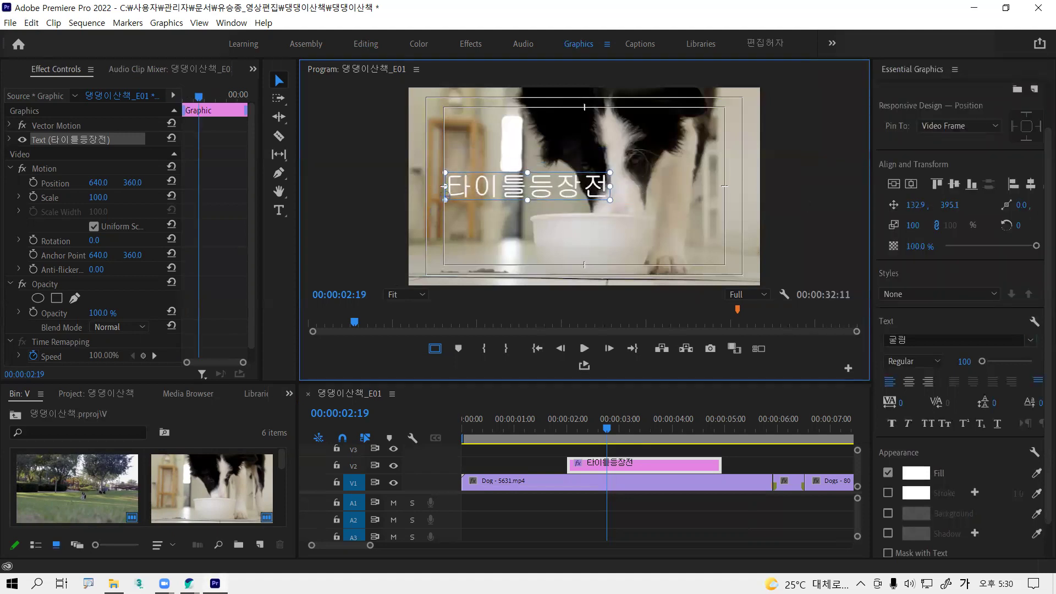
{"action": "left_click", "coordinate": [1030, 341]}
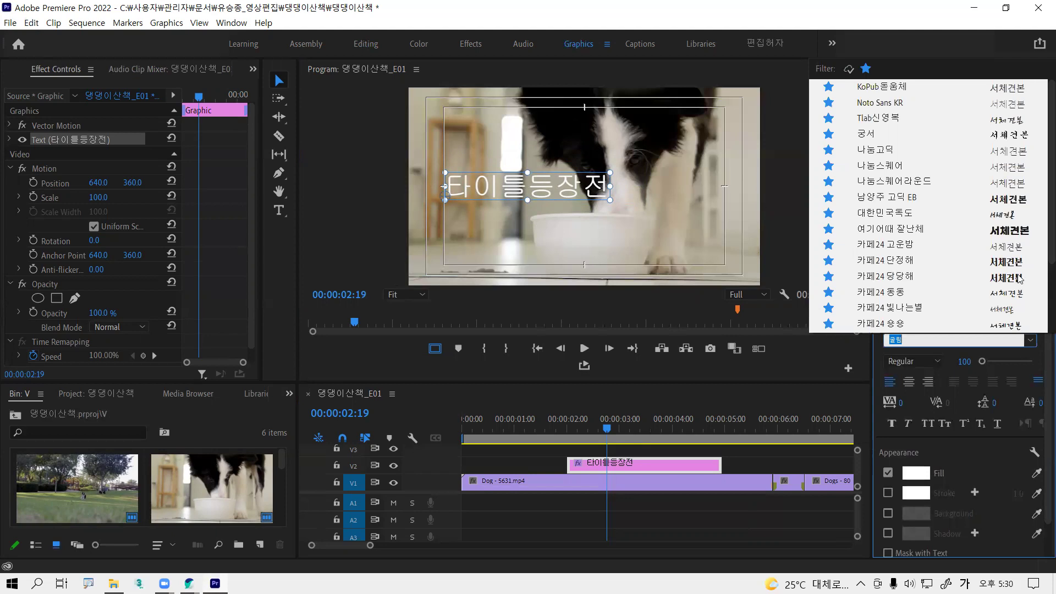
{"action": "left_click", "coordinate": [896, 324]}
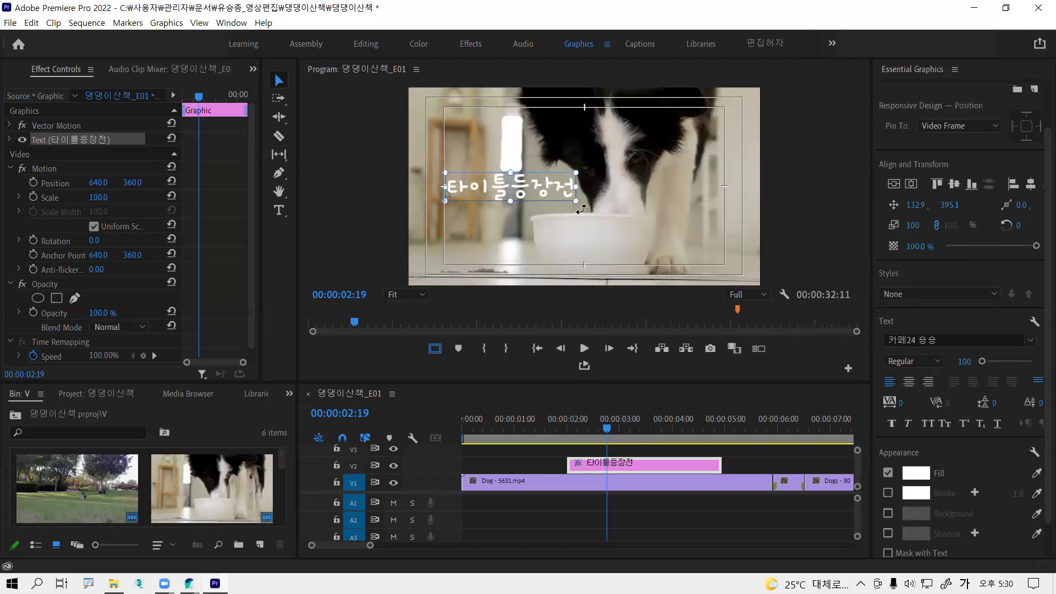
- Move the title over the bright window area of the frame, to about 249.9, 312.0
{"action": "key", "text": "alt"}
{"action": "scroll", "coordinate": [1038, 418], "scroll_direction": "down", "scroll_amount": 2}
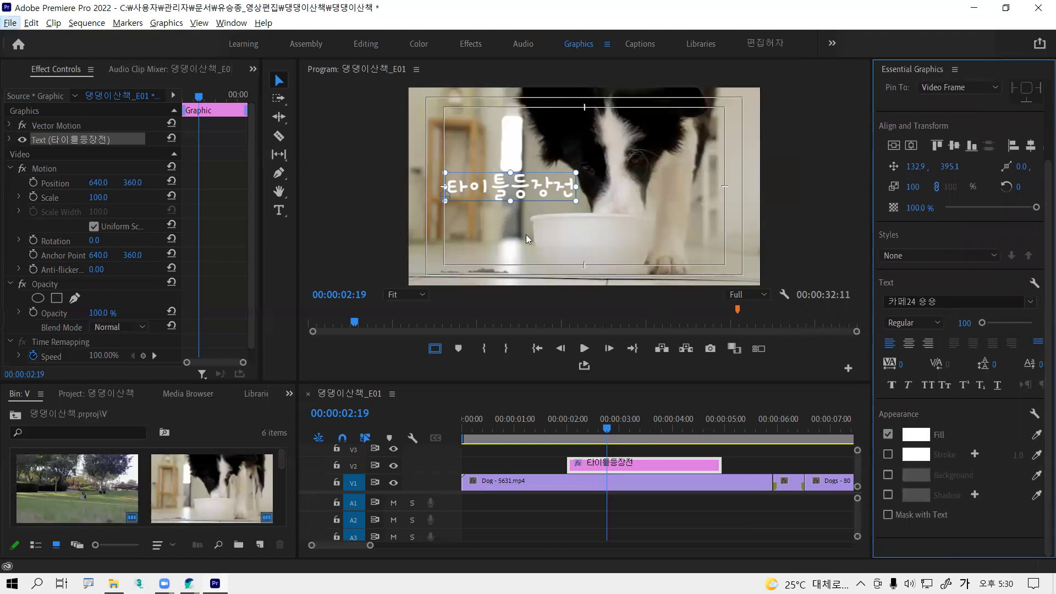
{"action": "left_click_drag", "start_coordinate": [504, 174], "coordinate": [569, 164]}
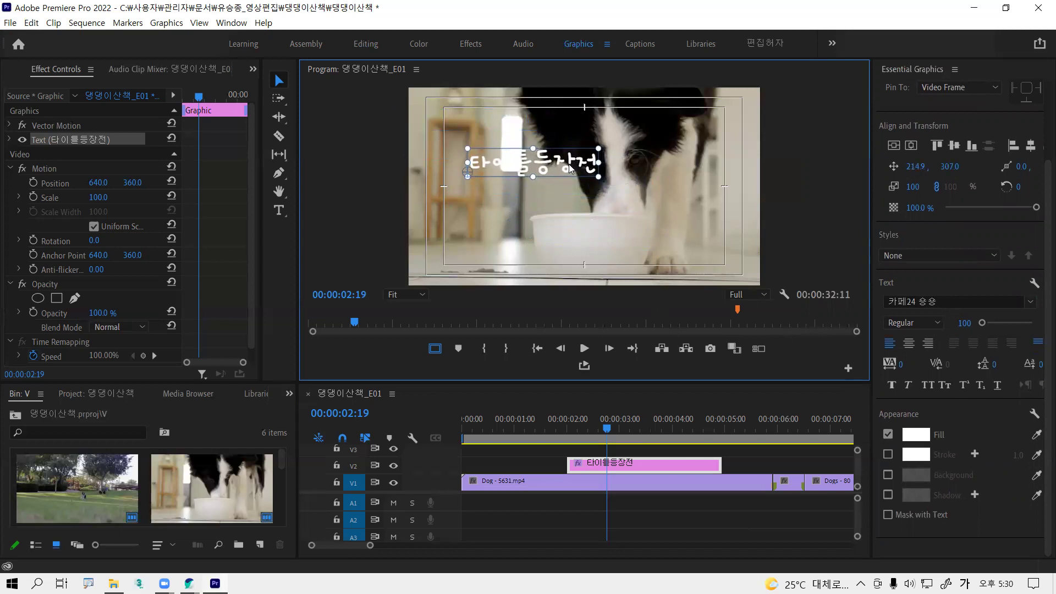
{"action": "left_click_drag", "start_coordinate": [568, 164], "coordinate": [578, 169]}
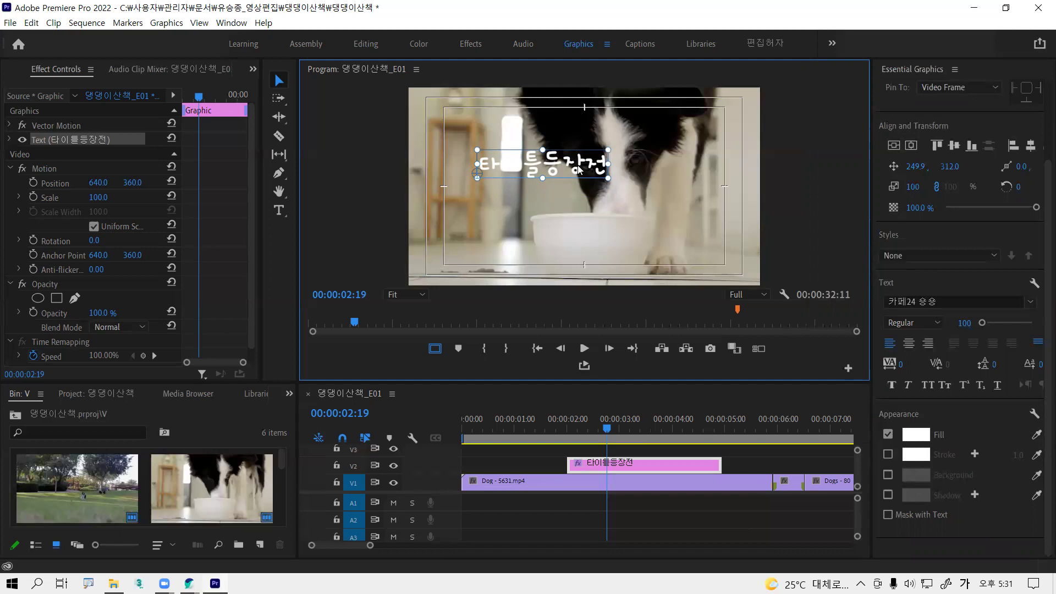
- Enable a stroke on the title text and set its width to 20
{"action": "key", "text": "alt"}
{"action": "key", "text": "alt"}
{"action": "left_click", "coordinate": [888, 455]}
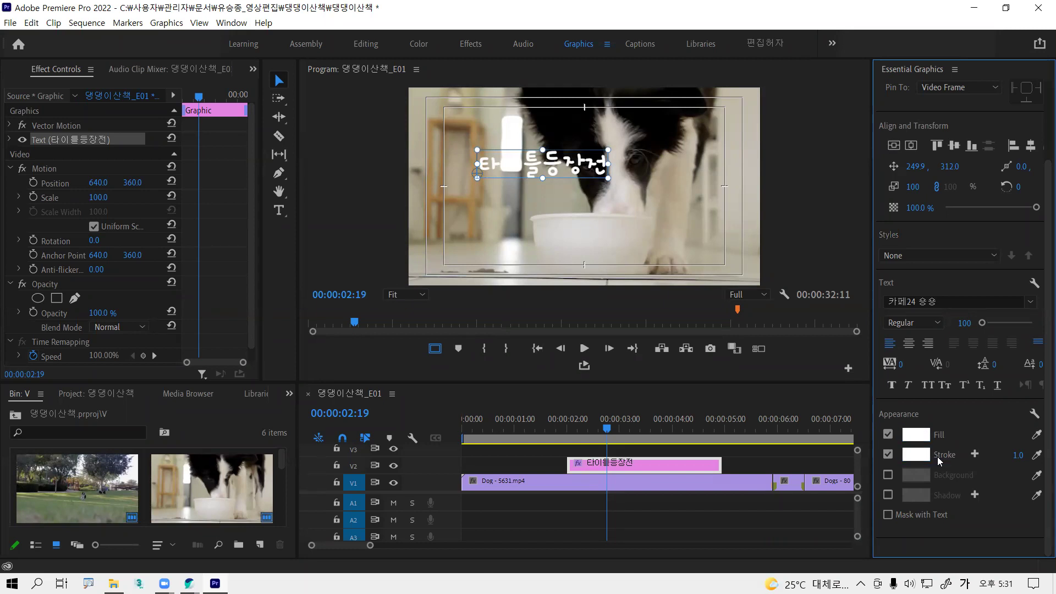
{"action": "left_click", "coordinate": [1017, 455]}
{"action": "type", "text": "20"}
{"action": "key", "text": "Return"}
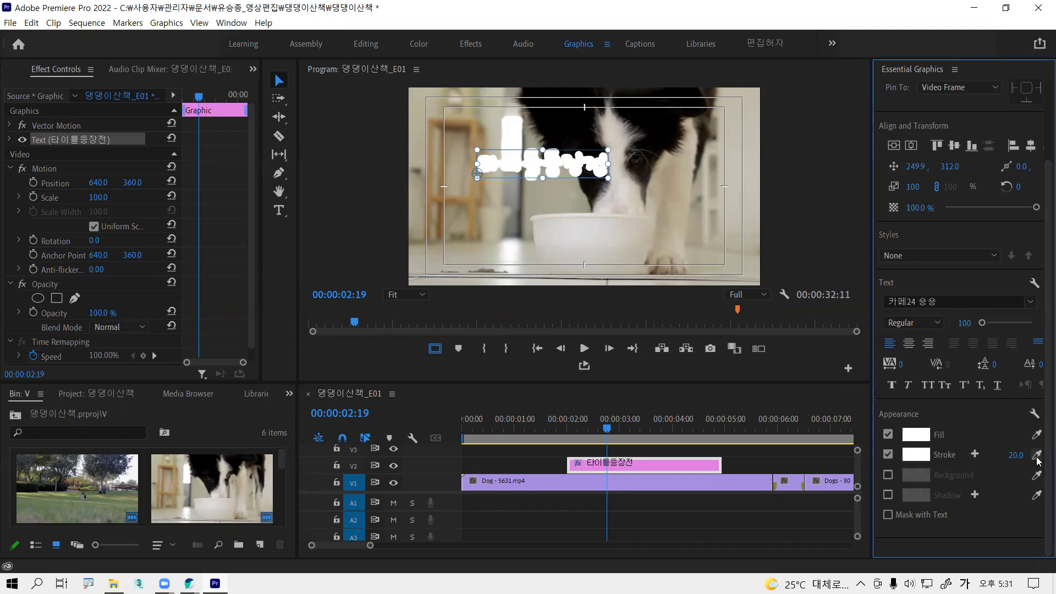
- Set the title's stroke colour to black (000000)
{"action": "left_click", "coordinate": [916, 455]}
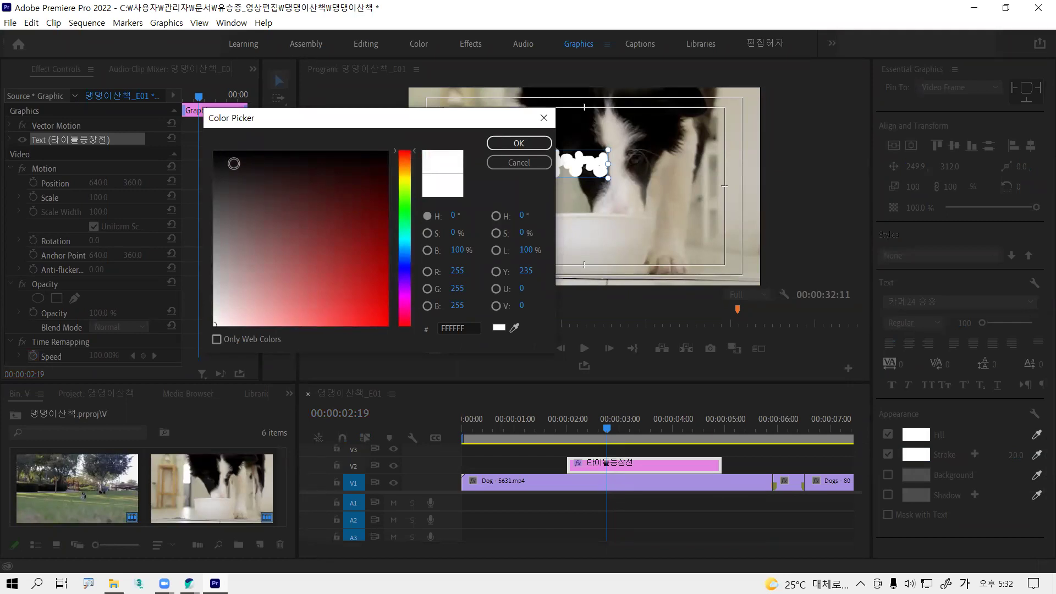
{"action": "left_click_drag", "start_coordinate": [247, 163], "coordinate": [219, 151]}
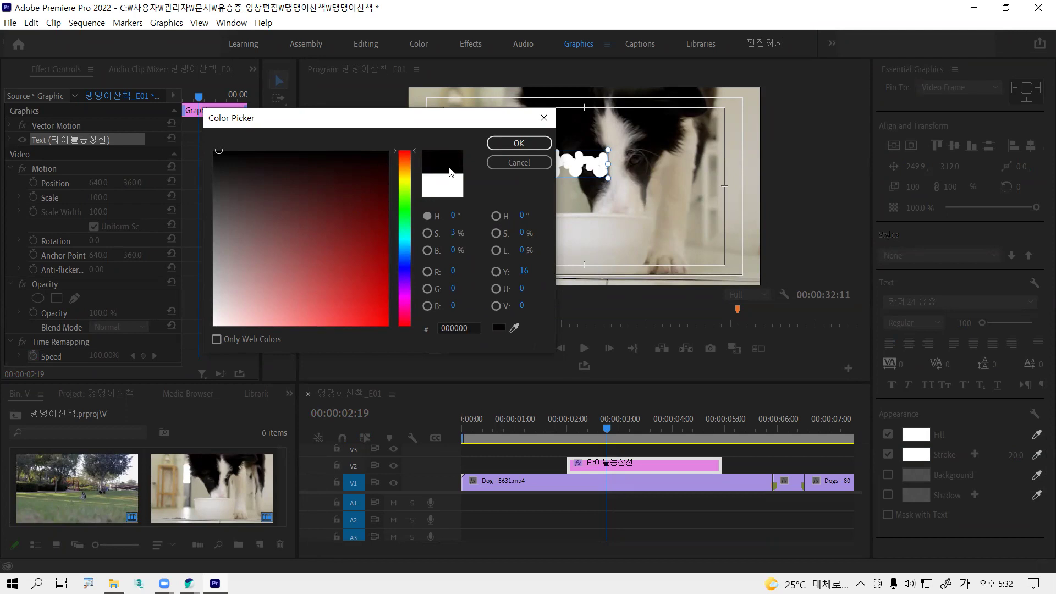
{"action": "left_click", "coordinate": [504, 145]}
- Reposition the whole title in the frame to about 193.9, 381.0 with the Selection tool
{"action": "mouse_move", "coordinate": [531, 204]}
{"action": "left_mouse_down"}
{"action": "mouse_move", "coordinate": [505, 99]}
{"action": "mouse_move", "coordinate": [524, 179]}
{"action": "mouse_move", "coordinate": [516, 186]}
{"action": "mouse_move", "coordinate": [532, 216]}
{"action": "mouse_move", "coordinate": [504, 168]}
{"action": "mouse_move", "coordinate": [524, 187]}
{"action": "left_mouse_up"}
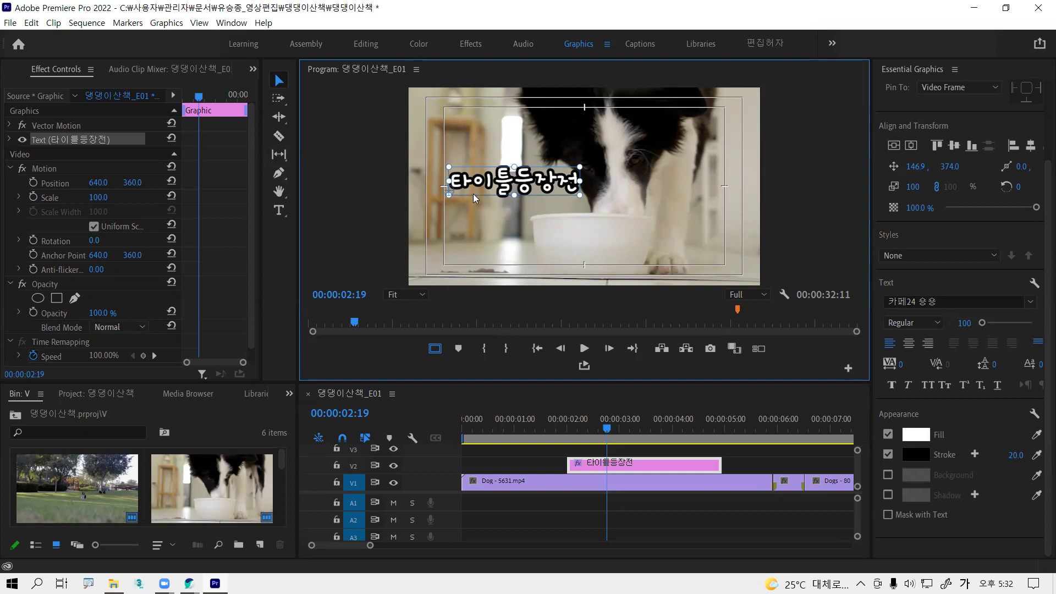
{"action": "double_click", "coordinate": [528, 189]}
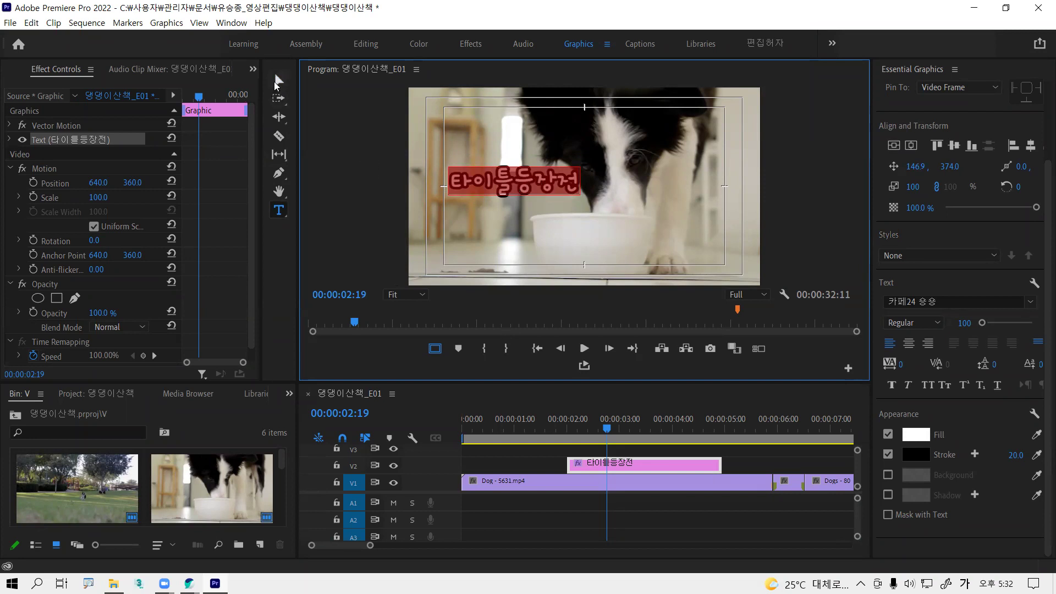
{"action": "left_click", "coordinate": [278, 82]}
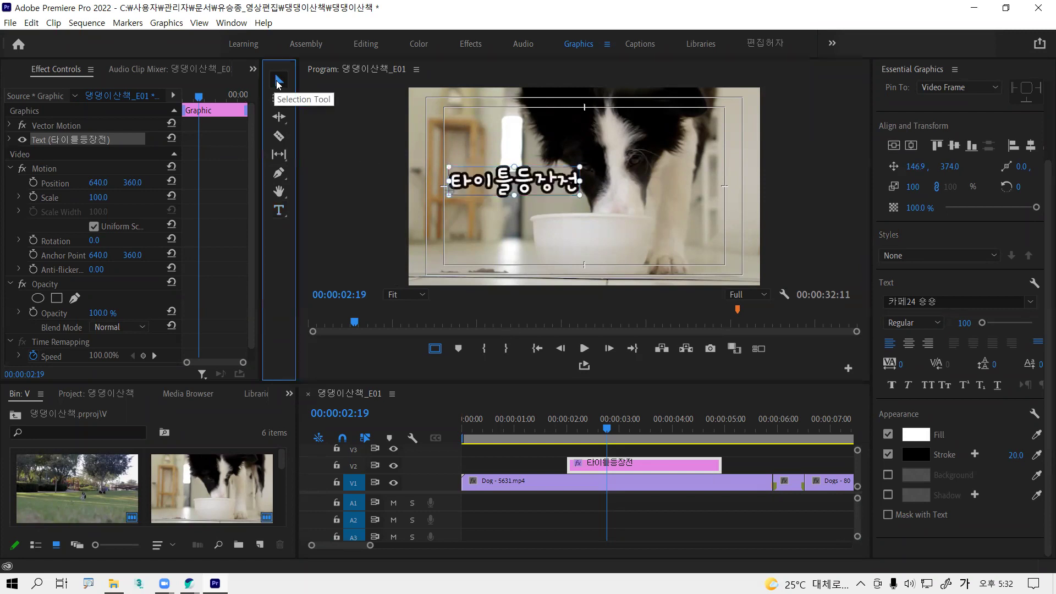
{"action": "left_click", "coordinate": [476, 189]}
{"action": "mouse_move", "coordinate": [476, 189]}
{"action": "left_mouse_down"}
{"action": "mouse_move", "coordinate": [476, 250]}
{"action": "mouse_move", "coordinate": [474, 188]}
{"action": "left_mouse_up"}
{"action": "left_click_drag", "start_coordinate": [543, 188], "coordinate": [558, 191]}
- Try selecting only the characters "타이틀" inside the title, then leave text editing with the Selection tool
{"action": "double_click", "coordinate": [548, 189]}
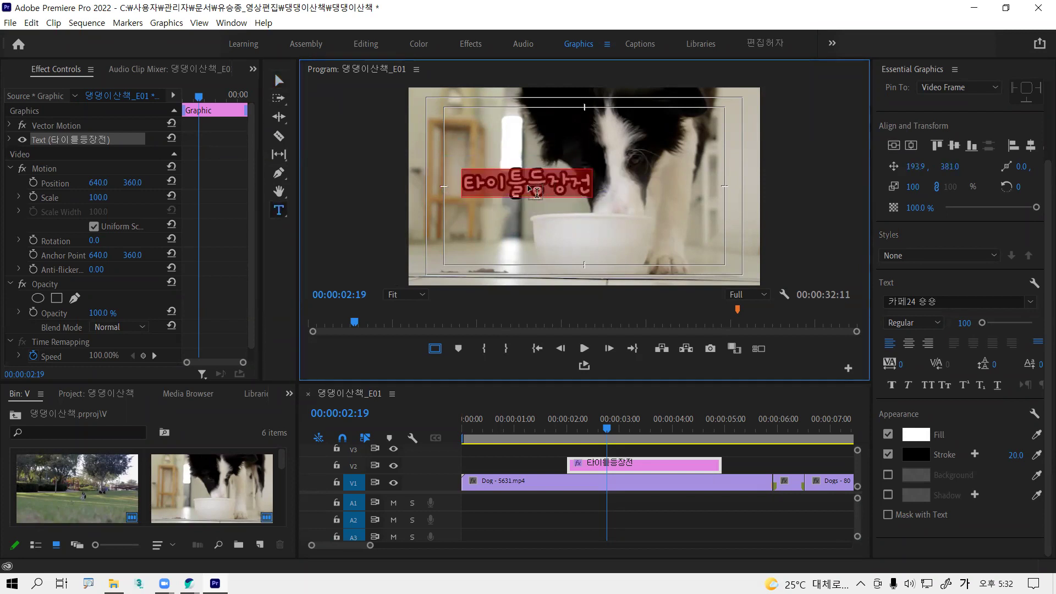
{"action": "left_click", "coordinate": [528, 191]}
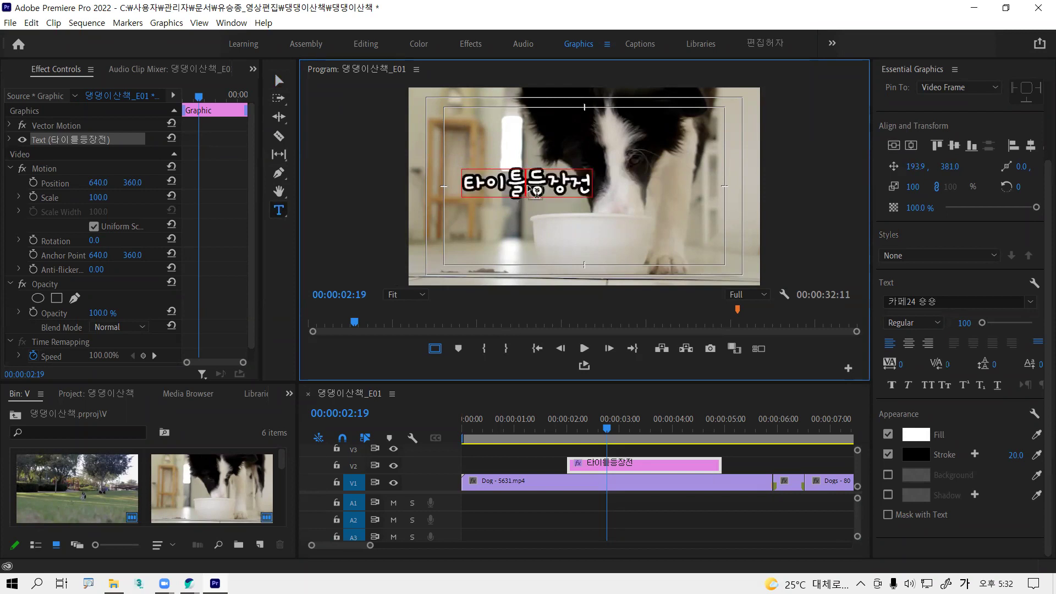
{"action": "left_click_drag", "start_coordinate": [528, 191], "coordinate": [449, 188]}
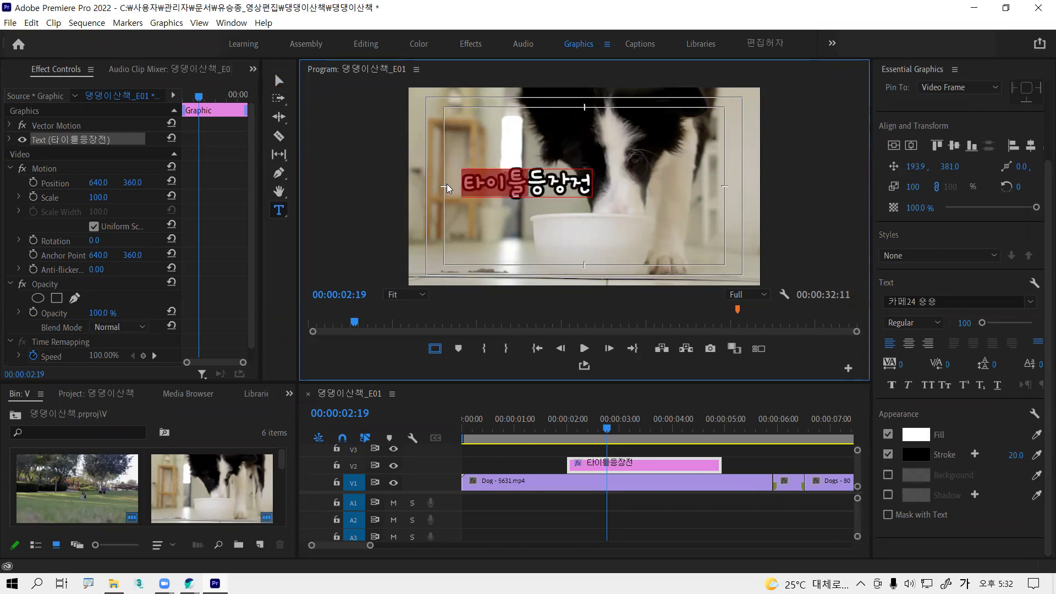
{"action": "key", "text": "alt"}
{"action": "left_click", "coordinate": [279, 80]}
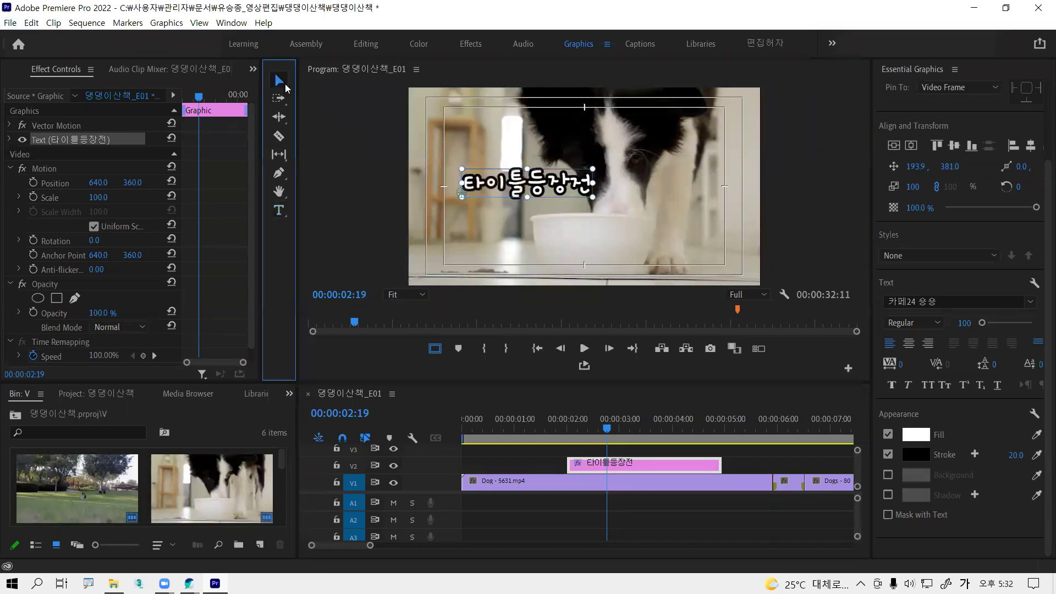
{"action": "left_click", "coordinate": [592, 198]}
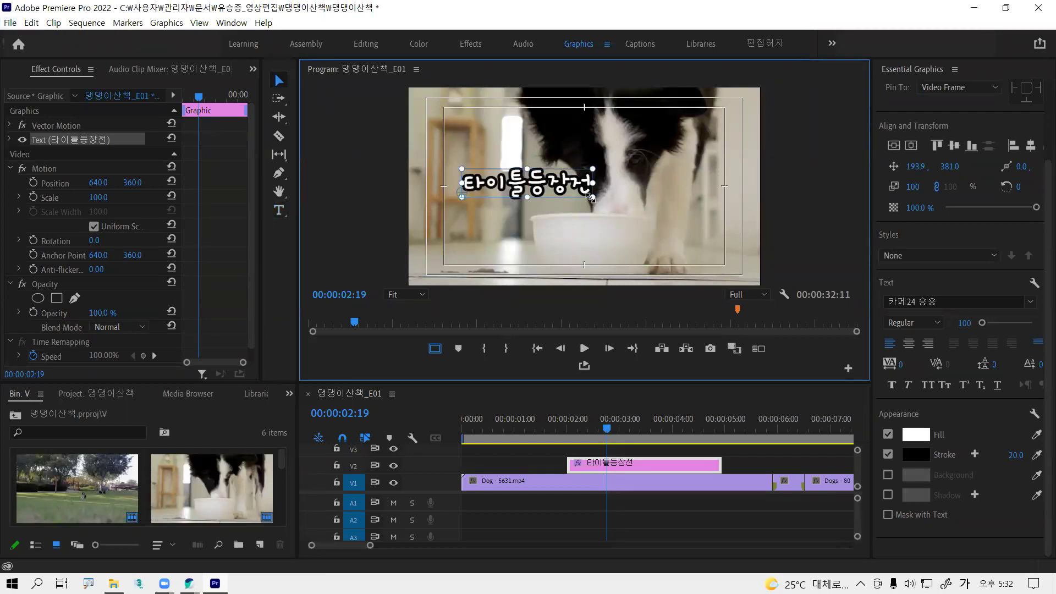
- Select only the characters "등장" within the title and enlarge their font size to roughly double
{"action": "double_click", "coordinate": [529, 192]}
{"action": "left_click", "coordinate": [531, 192]}
{"action": "left_click_drag", "start_coordinate": [533, 191], "coordinate": [469, 190]}
{"action": "left_click_drag", "start_coordinate": [575, 190], "coordinate": [534, 191]}
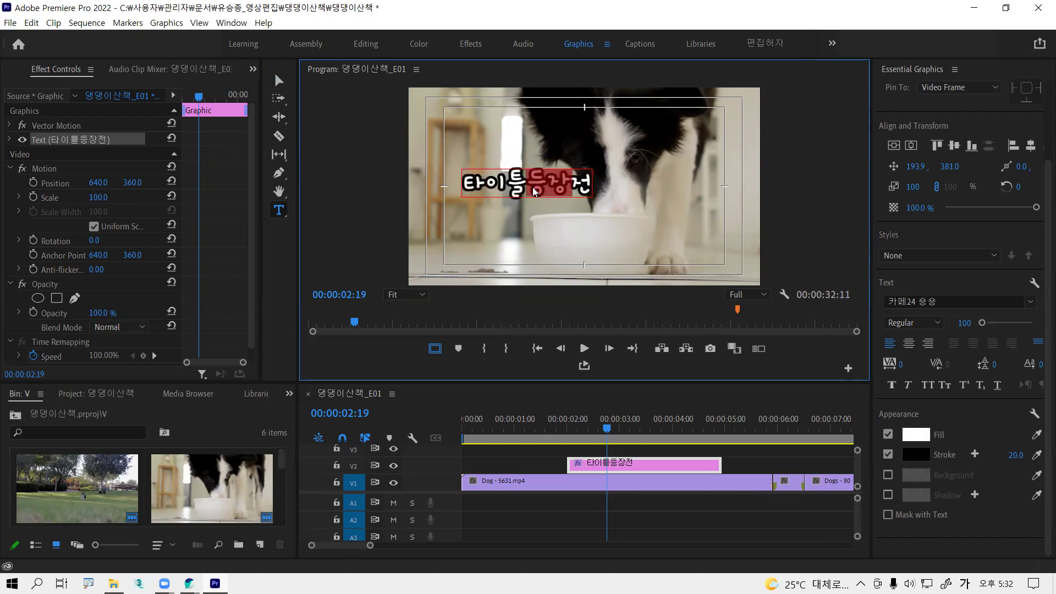
{"action": "key", "text": "alt"}
{"action": "key", "text": "alt"}
{"action": "left_click_drag", "start_coordinate": [983, 325], "coordinate": [985, 325]}
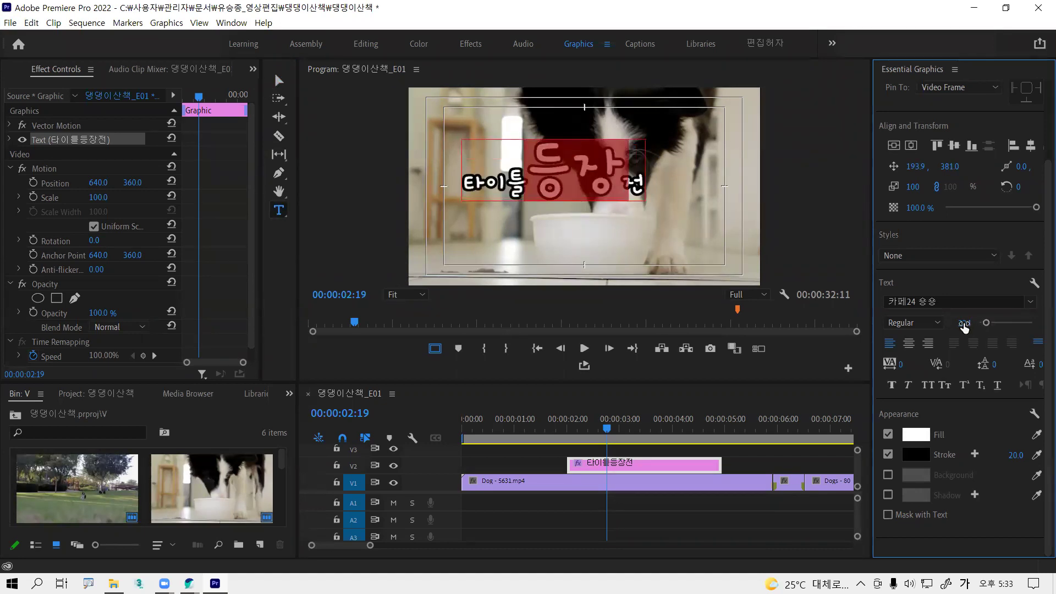
- Set the font size of the characters "등장" to 138 and leave text editing with the Selection tool
{"action": "left_click_drag", "start_coordinate": [965, 323], "coordinate": [916, 323]}
{"action": "key", "text": "alt"}
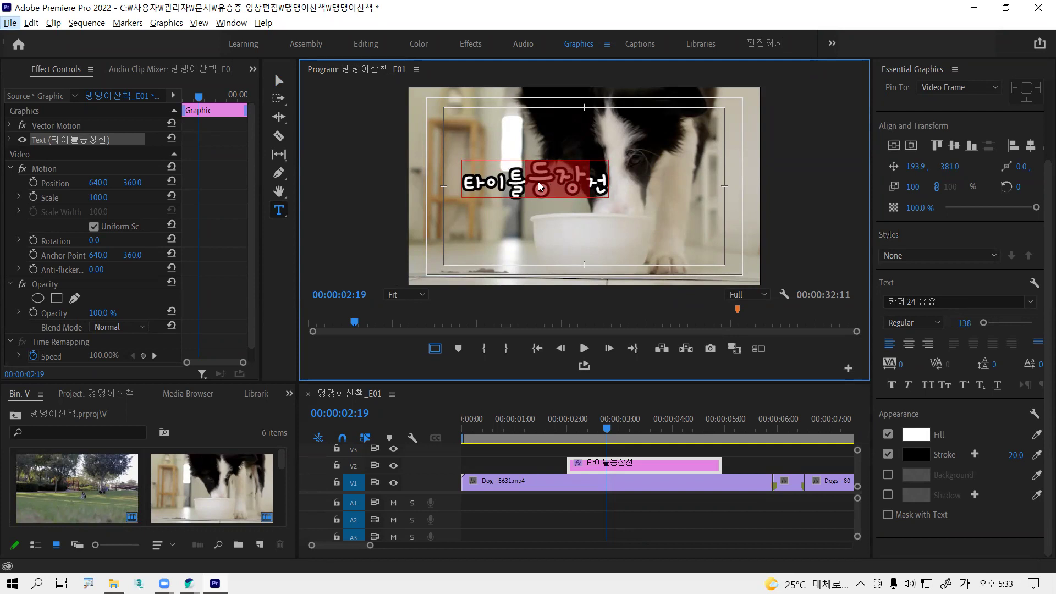
{"action": "left_click", "coordinate": [275, 81]}
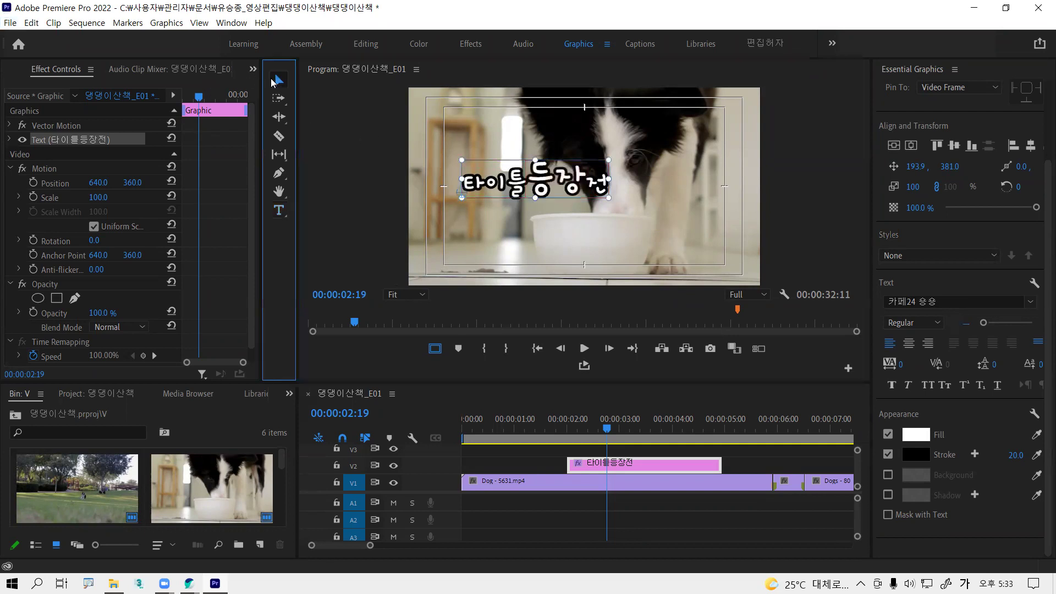
- Reposition the whole title in the frame to about 211.9, 423.0
{"action": "mouse_move", "coordinate": [517, 188]}
{"action": "left_mouse_down"}
{"action": "mouse_move", "coordinate": [511, 198]}
{"action": "mouse_move", "coordinate": [509, 187]}
{"action": "left_mouse_up"}
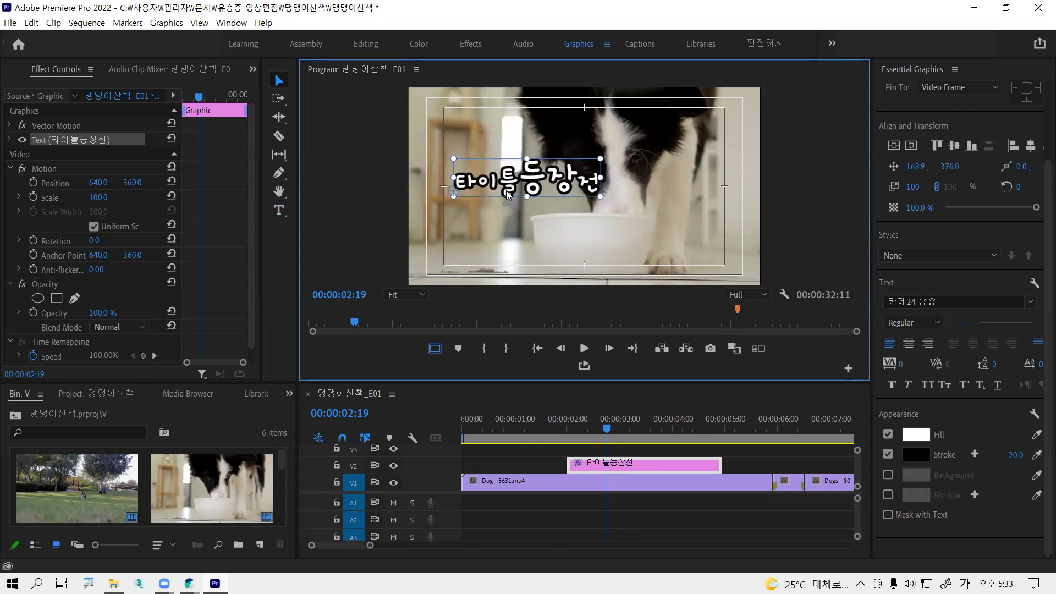
{"action": "key", "text": "alt"}
{"action": "key", "text": "alt"}
{"action": "left_click_drag", "start_coordinate": [507, 190], "coordinate": [521, 203]}
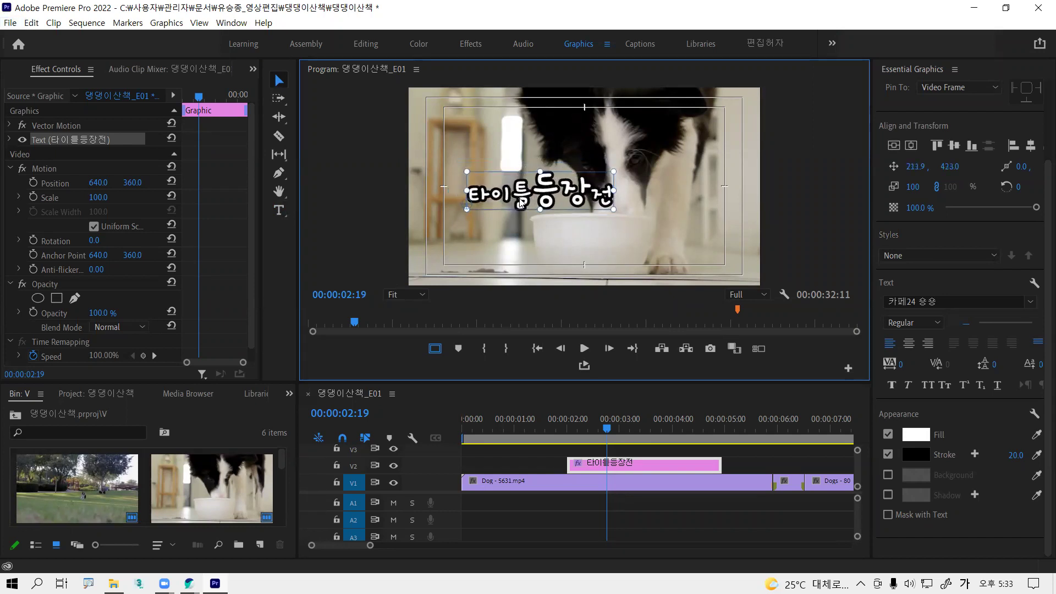
- Add a second text layer to the title graphic at about 157.0, 437.0, and move the title above it to about 166.9, 332.1
{"action": "key", "text": "ctrl+t"}
{"action": "left_click_drag", "start_coordinate": [688, 184], "coordinate": [587, 237]}
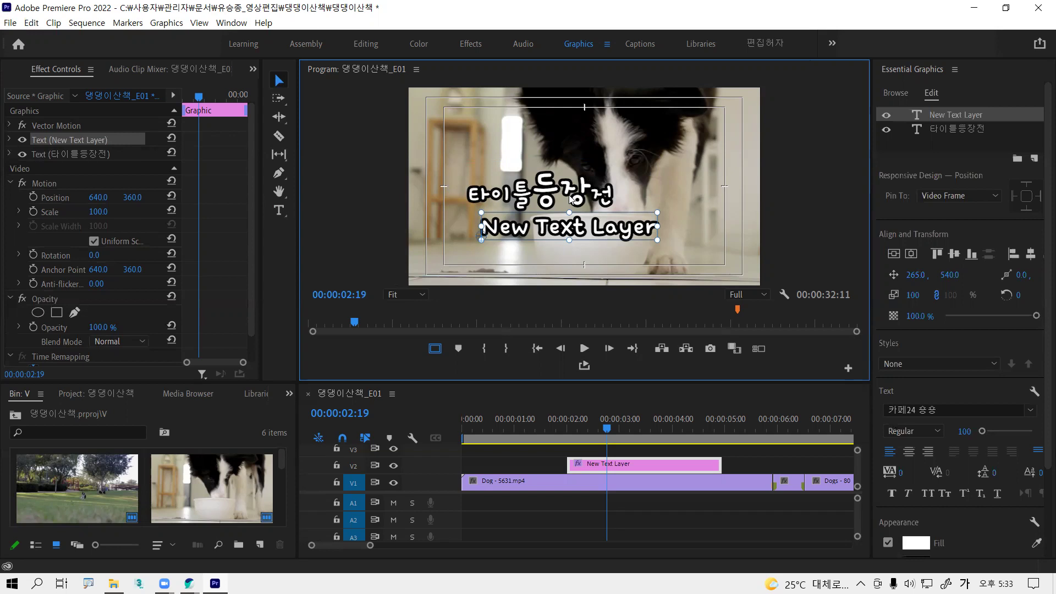
{"action": "key", "text": "alt"}
{"action": "left_click", "coordinate": [540, 180]}
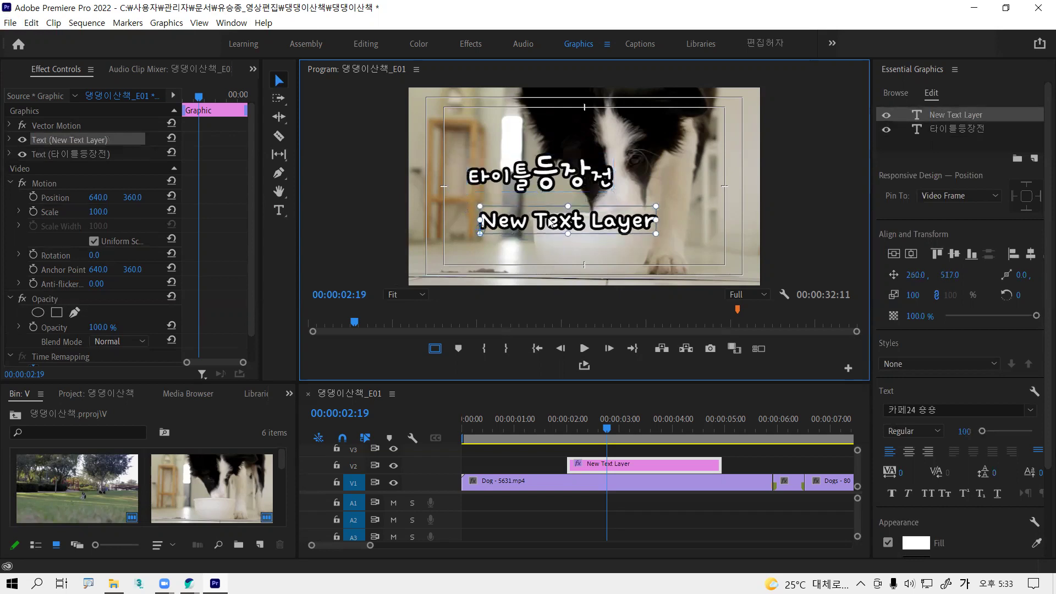
{"action": "left_click_drag", "start_coordinate": [547, 186], "coordinate": [547, 168]}
{"action": "left_click_drag", "start_coordinate": [548, 214], "coordinate": [548, 200]}
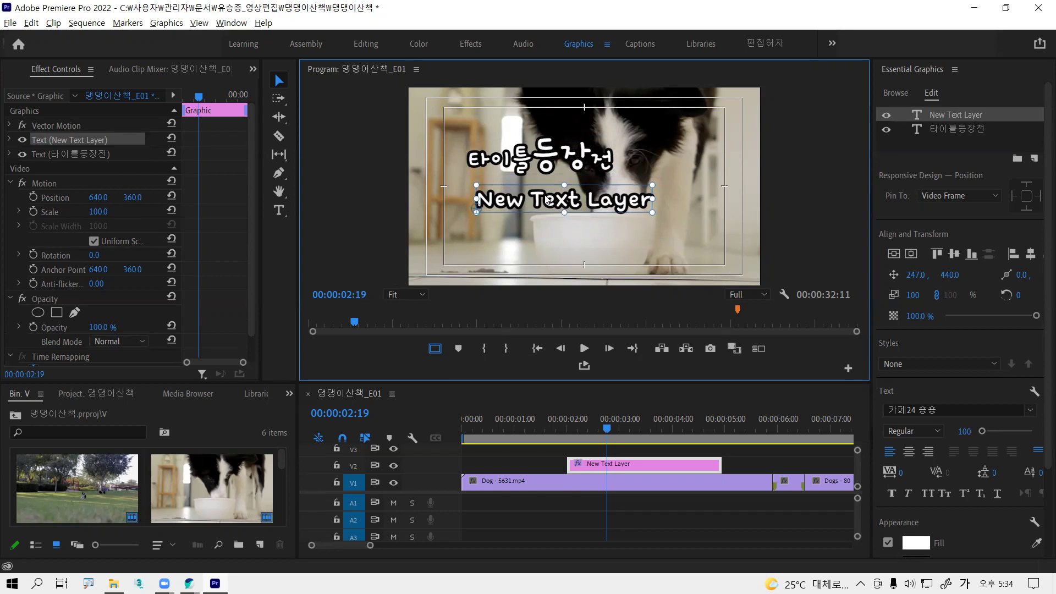
{"action": "left_click_drag", "start_coordinate": [551, 159], "coordinate": [519, 200]}
- Replace the new text layer's placeholder with "c+t는 같은 스타일 그샘"
{"action": "double_click", "coordinate": [519, 199]}
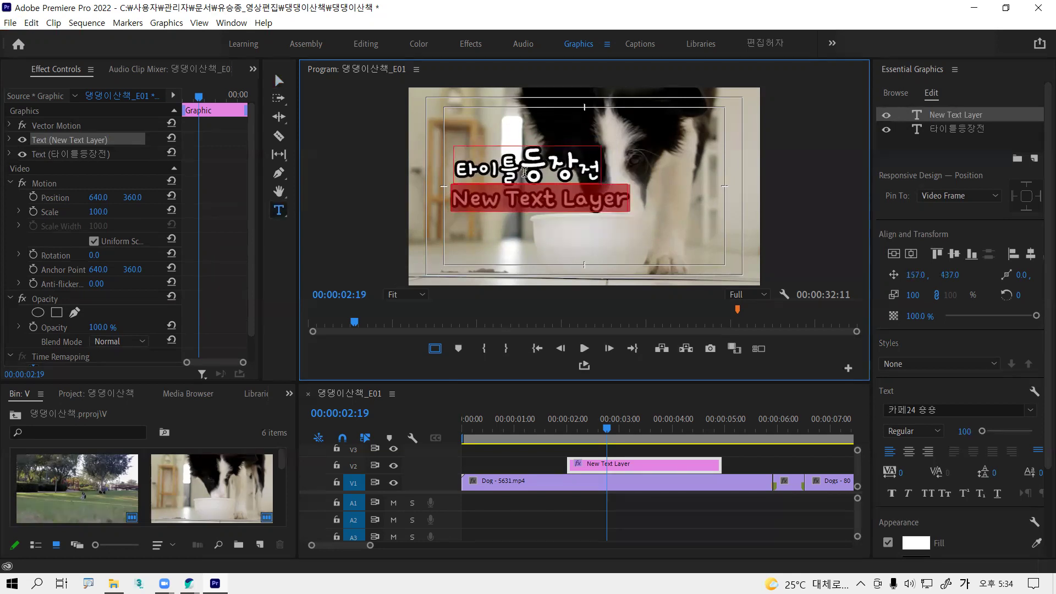
{"action": "left_click_drag", "start_coordinate": [524, 172], "coordinate": [600, 173]}
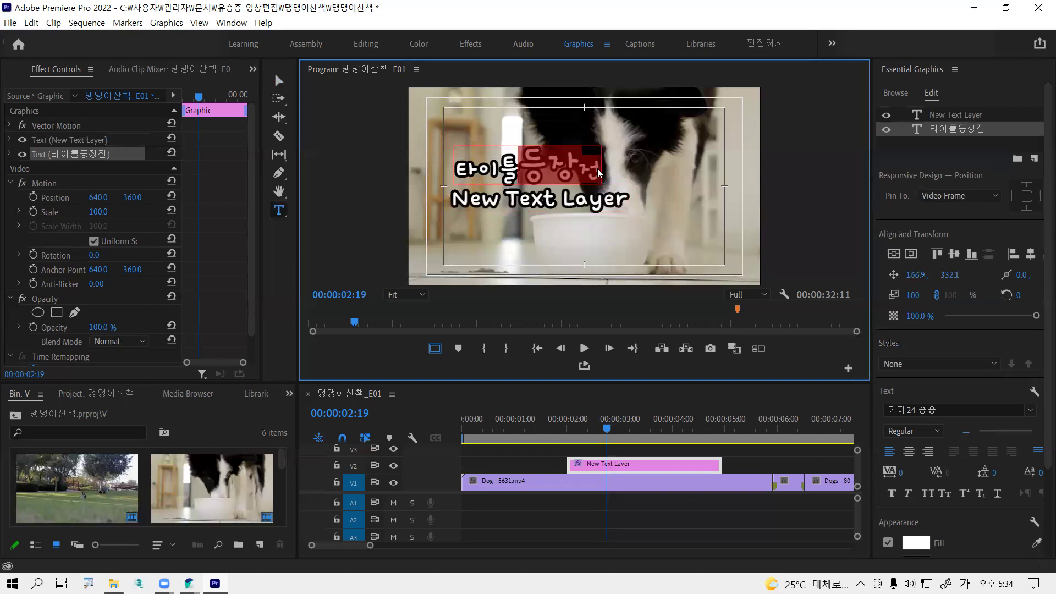
{"action": "double_click", "coordinate": [517, 209]}
{"action": "triple_click", "coordinate": [517, 210]}
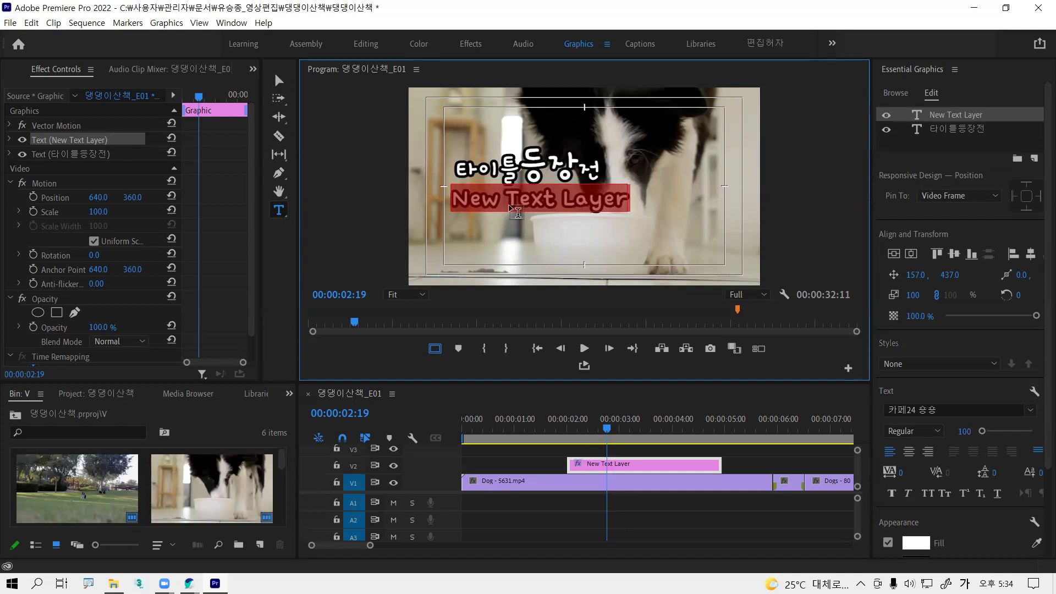
{"action": "key", "text": "Hangul"}
{"action": "type", "text": "c"}
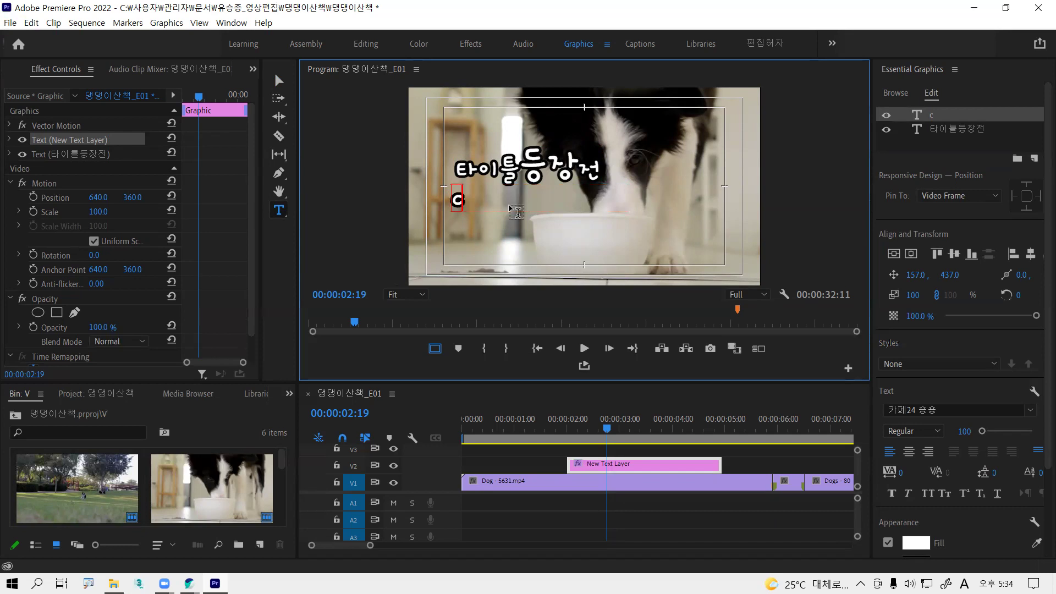
{"action": "type", "text": "+t"}
{"action": "key", "text": "Hangul"}
{"action": "type", "text": "는"}
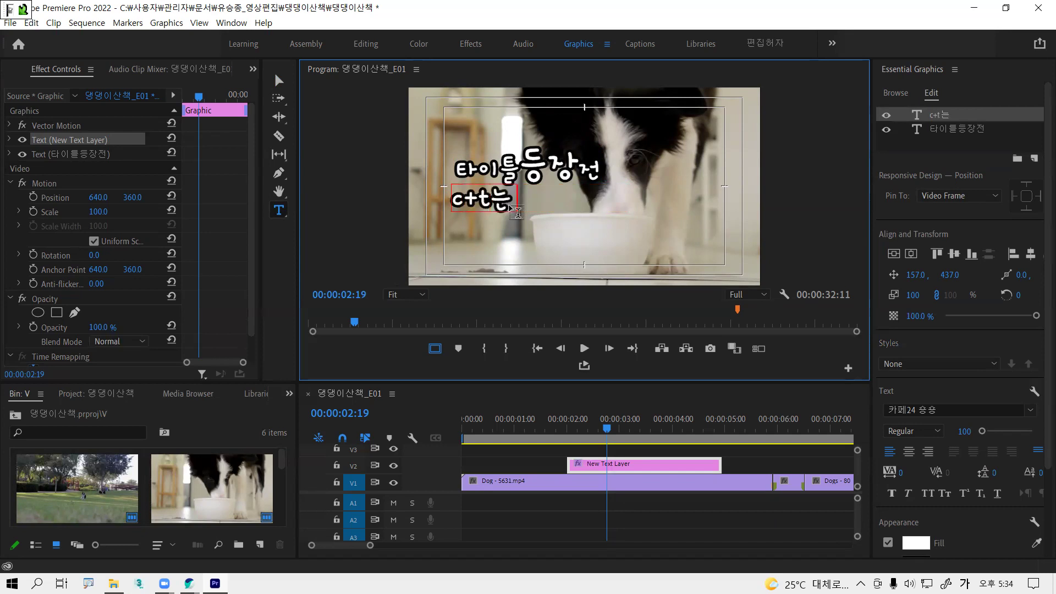
{"action": "type", "text": " 같은 스타일"}
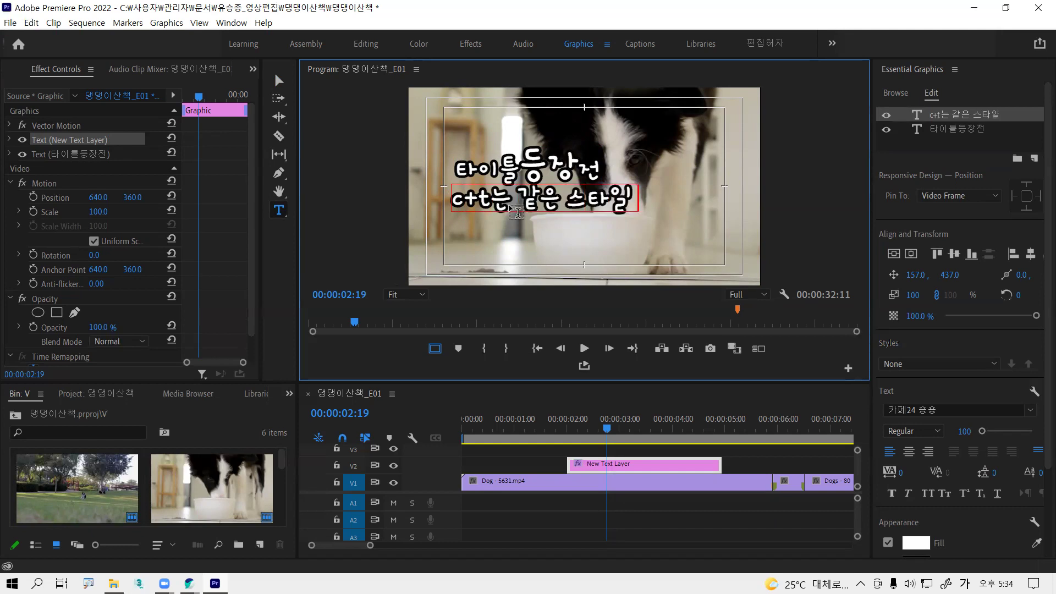
{"action": "type", "text": " 그"}
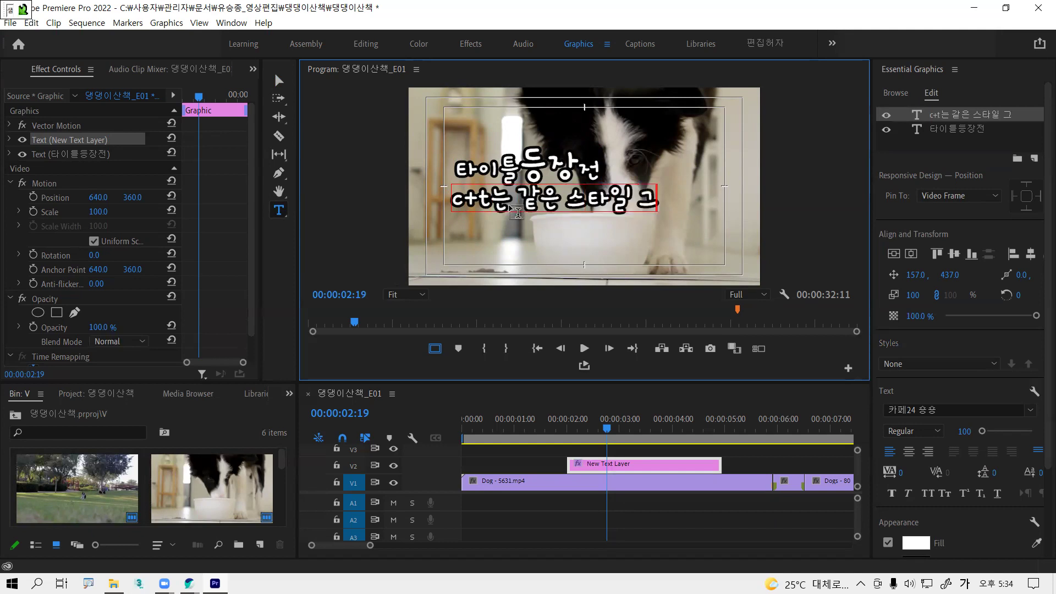
{"action": "type", "text": "샘"}
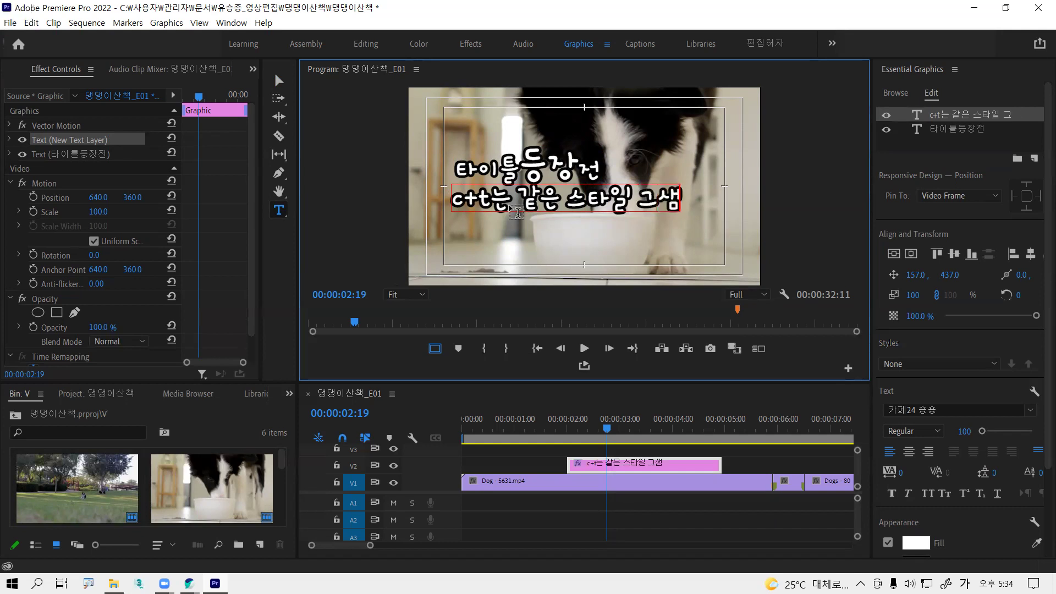
- Change the ending "그샘" of the second line to "추가" and return to the Selection tool
{"action": "key", "text": "alt"}
{"action": "key", "text": "BackSpace"}
{"action": "key", "text": "BackSpace"}
{"action": "key", "text": "BackSpace"}
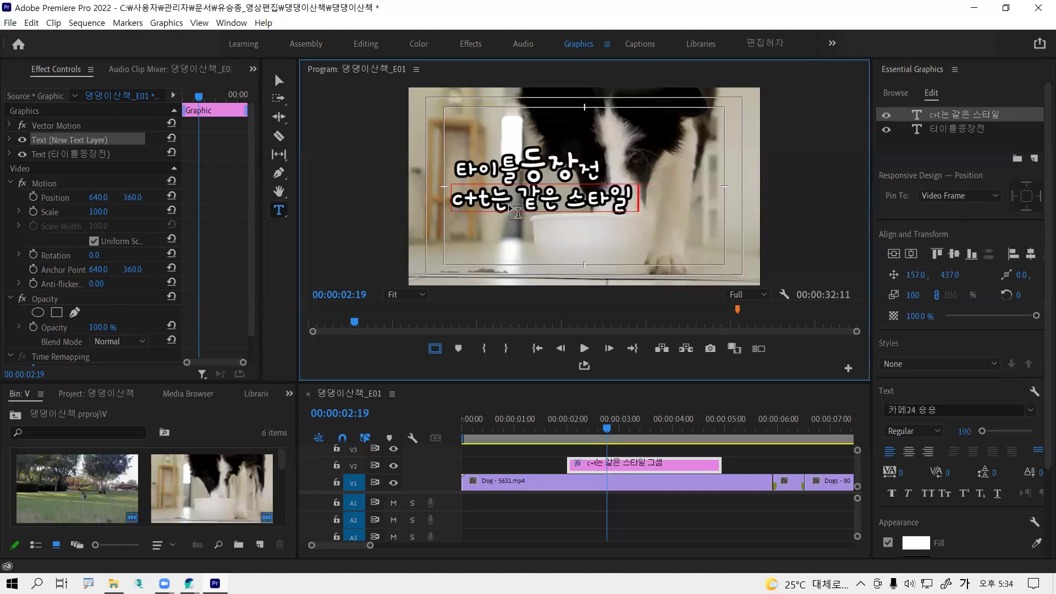
{"action": "type", "text": "추"}
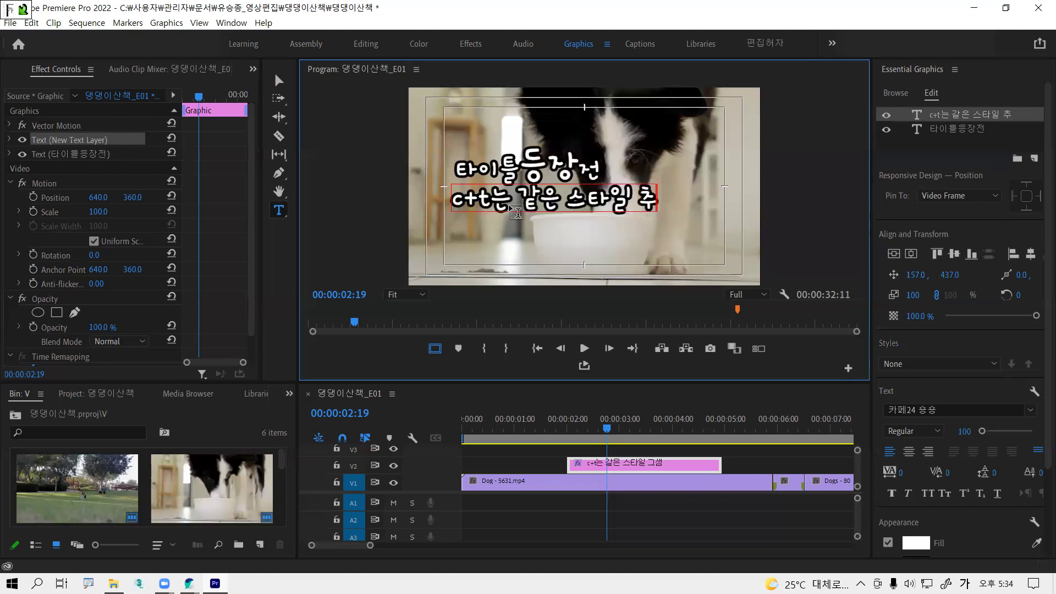
{"action": "type", "text": "가"}
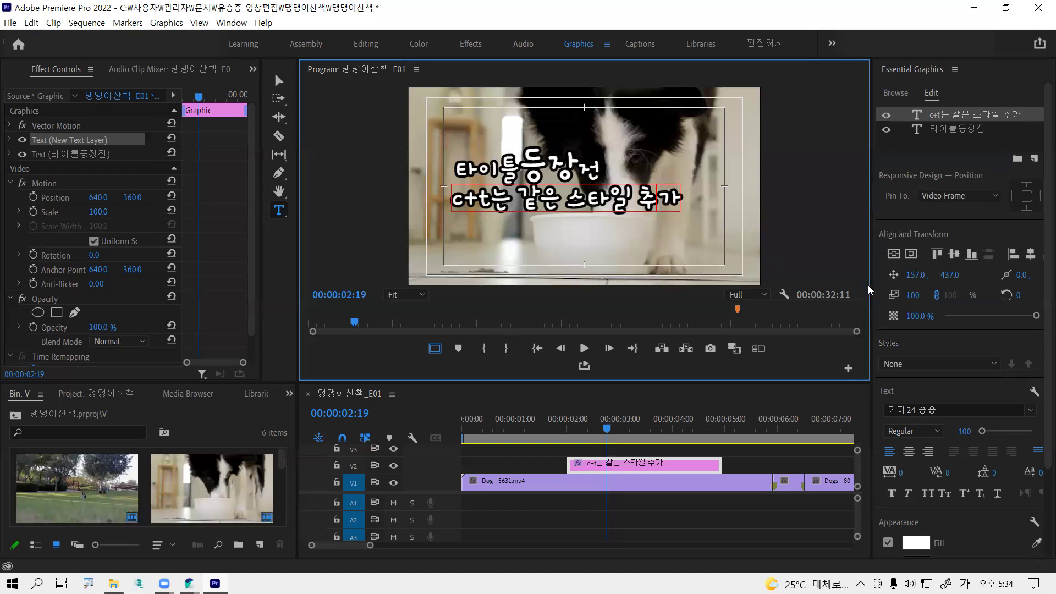
{"action": "left_click", "coordinate": [273, 86]}
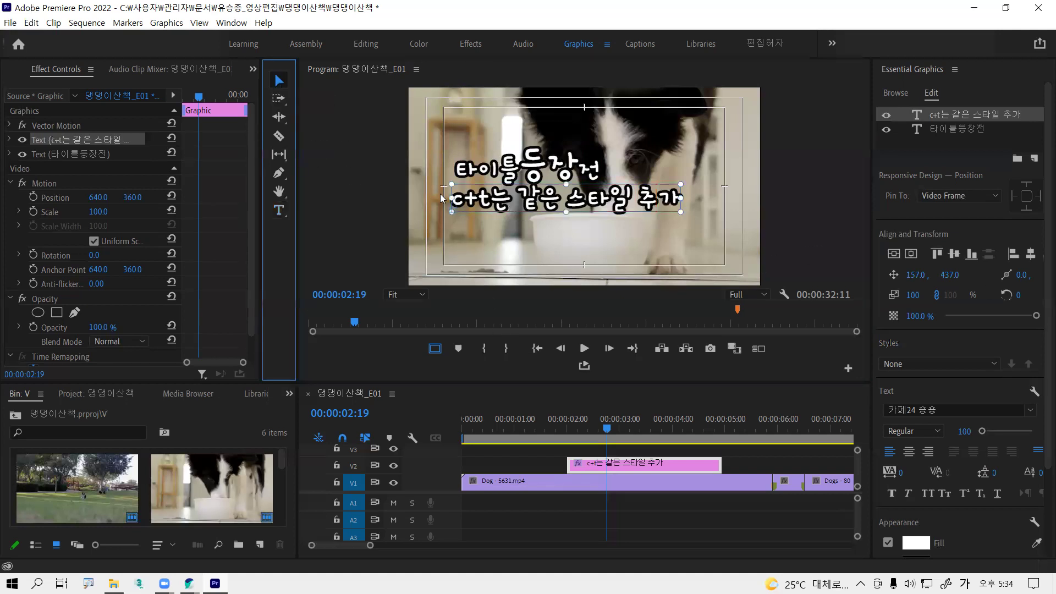
- Tilt the title "타이틀등장전" to -10° and move the second line to about 210.0, 402.0 beneath it
{"action": "left_click", "coordinate": [518, 181]}
{"action": "key", "text": "alt"}
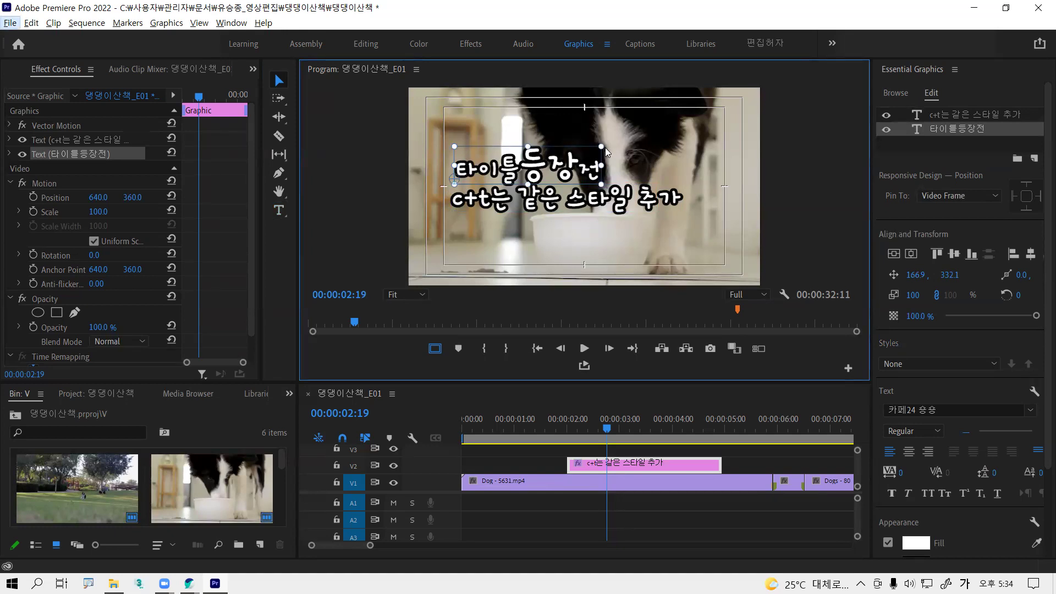
{"action": "left_click_drag", "start_coordinate": [572, 166], "coordinate": [571, 159]}
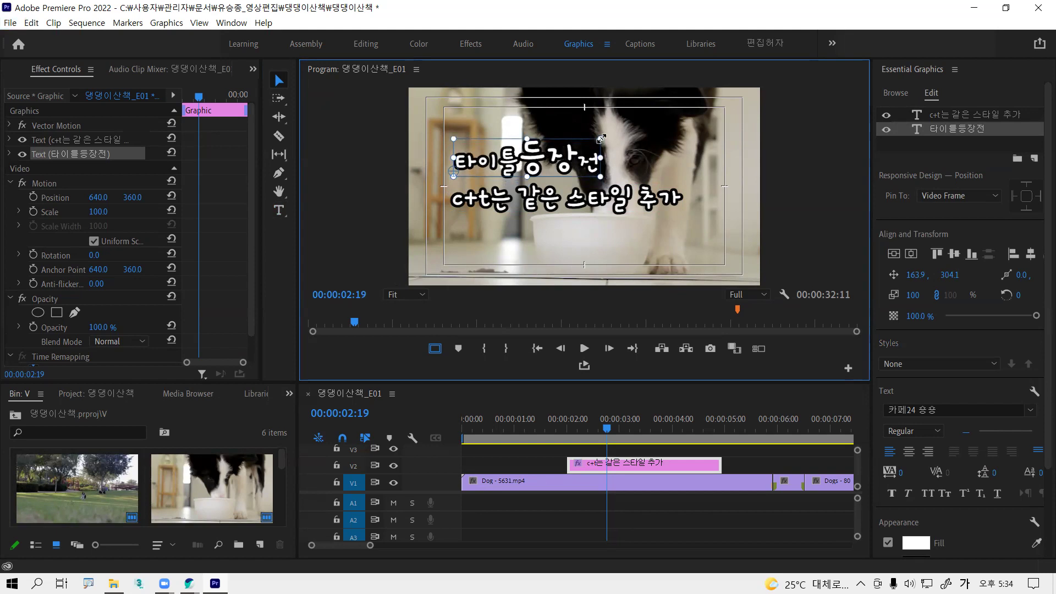
{"action": "left_click_drag", "start_coordinate": [610, 139], "coordinate": [606, 118]}
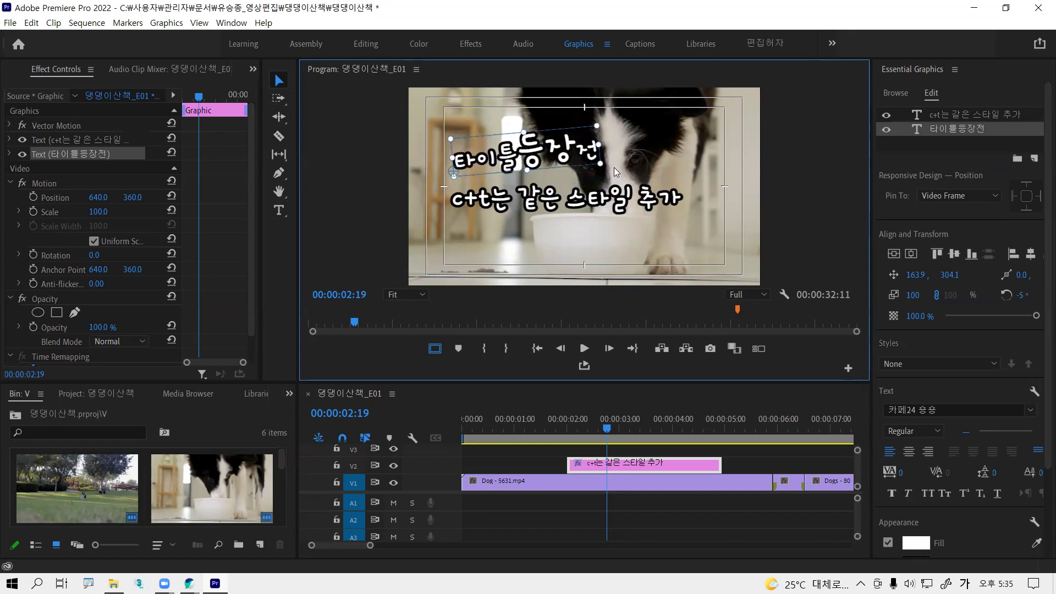
{"action": "left_click_drag", "start_coordinate": [607, 166], "coordinate": [553, 150]}
{"action": "left_click_drag", "start_coordinate": [550, 205], "coordinate": [565, 193]}
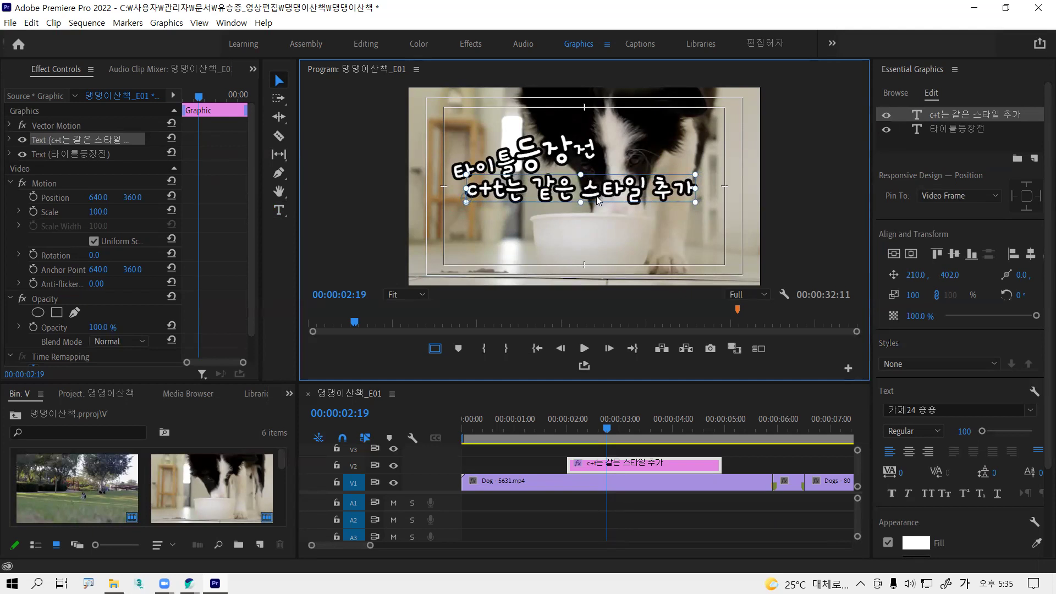
- Add a third text layer at about 298.0, 540.0, then copy "스타일 추가" from the second line and delete it there
{"action": "key", "text": "ctrl+t"}
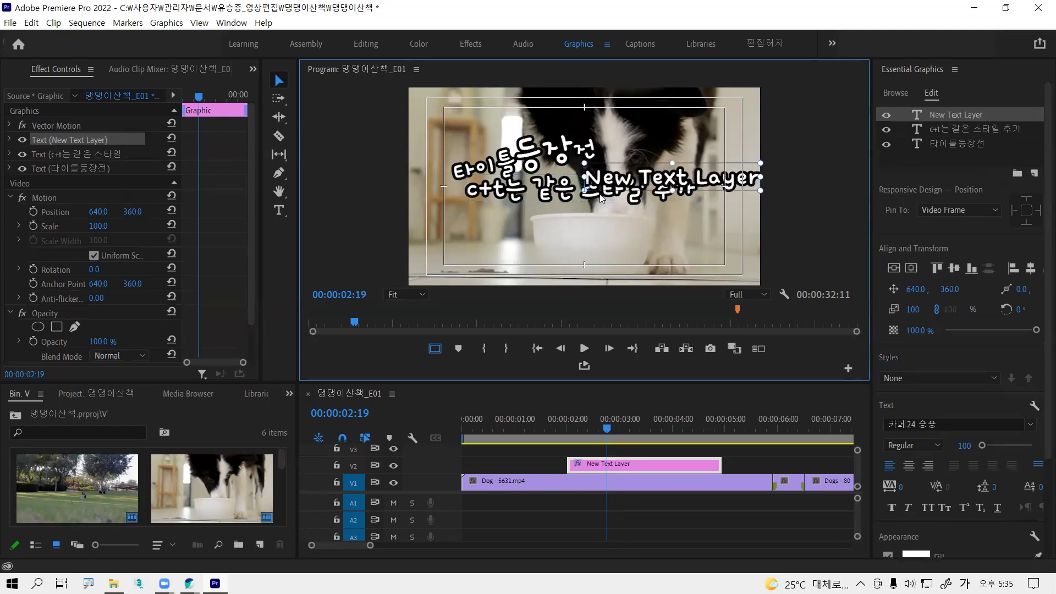
{"action": "left_click_drag", "start_coordinate": [583, 185], "coordinate": [522, 228]}
{"action": "double_click", "coordinate": [585, 188]}
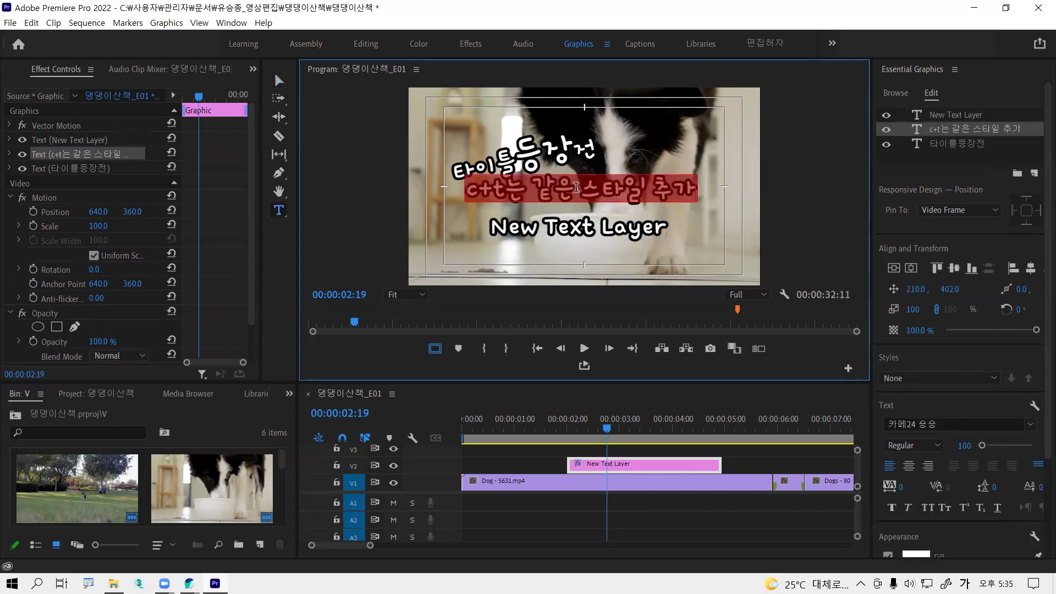
{"action": "left_click", "coordinate": [577, 188]}
{"action": "left_click_drag", "start_coordinate": [577, 189], "coordinate": [711, 186]}
{"action": "key", "text": "ctrl+c"}
{"action": "key", "text": "BackSpace"}
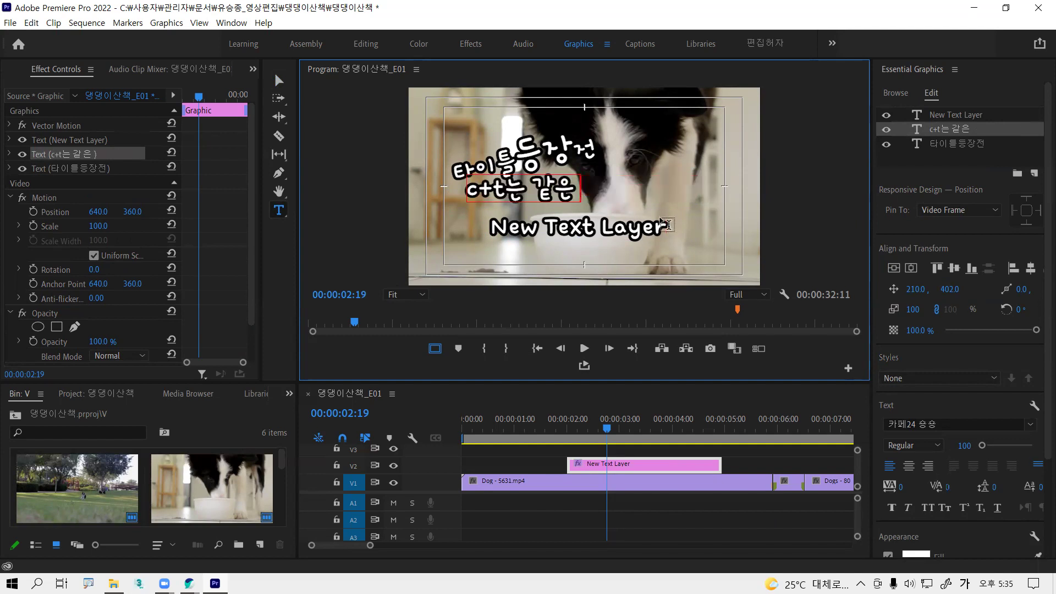
- Replace the third layer's placeholder text with the copied "스타일 추가" and leave text editing with the Selection tool
{"action": "left_click", "coordinate": [584, 226]}
{"action": "double_click", "coordinate": [584, 224]}
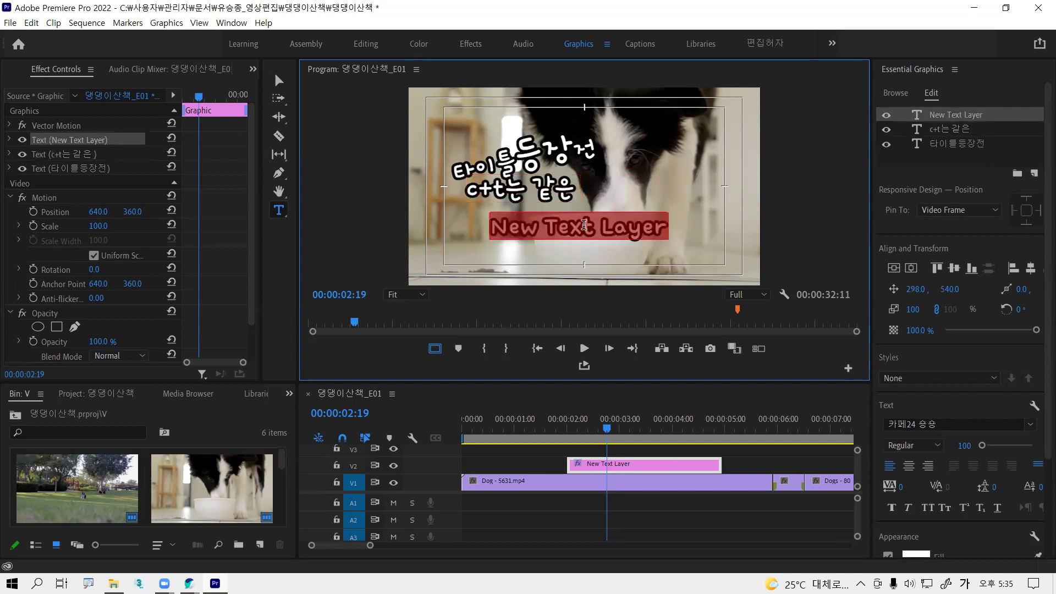
{"action": "key", "text": "ctrl+v"}
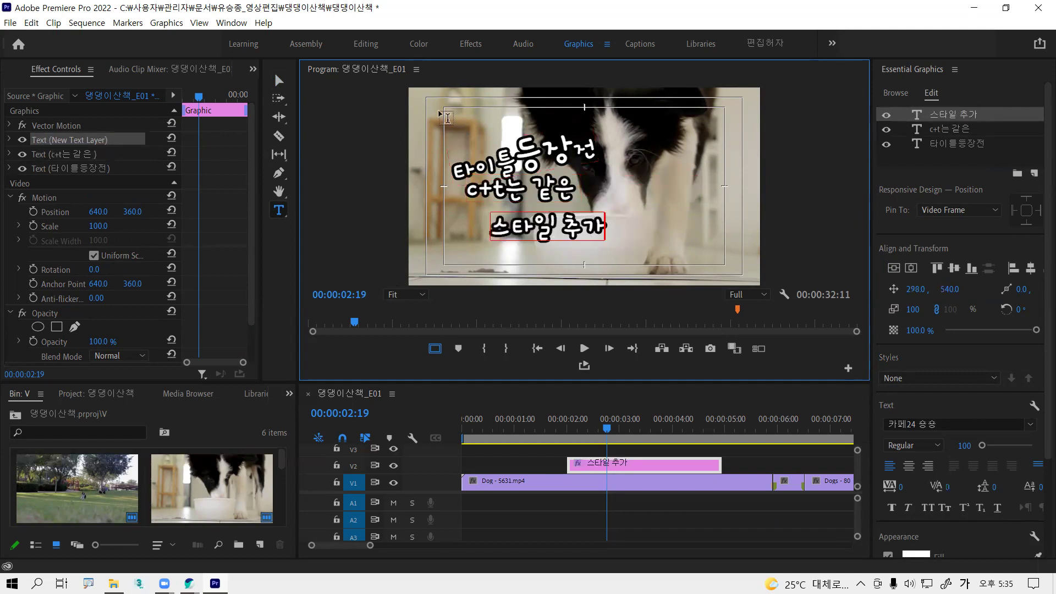
{"action": "key", "text": "alt"}
{"action": "left_click", "coordinate": [279, 80]}
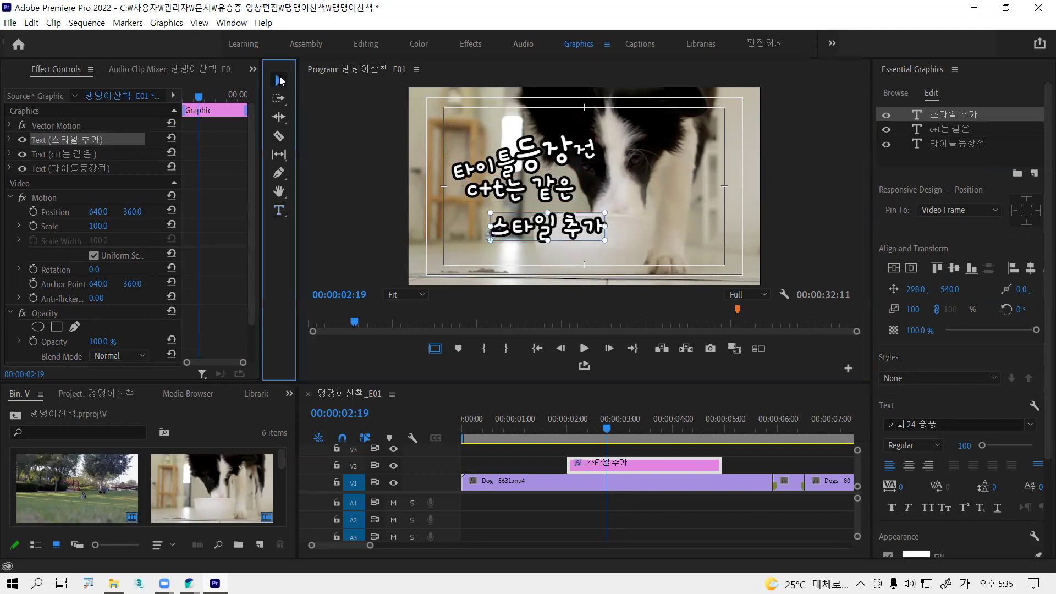
- Stack the three lines closer together with "스타일 추가" at about 250.0, 497.0, and enlarge that bottom line
{"action": "left_click", "coordinate": [525, 167]}
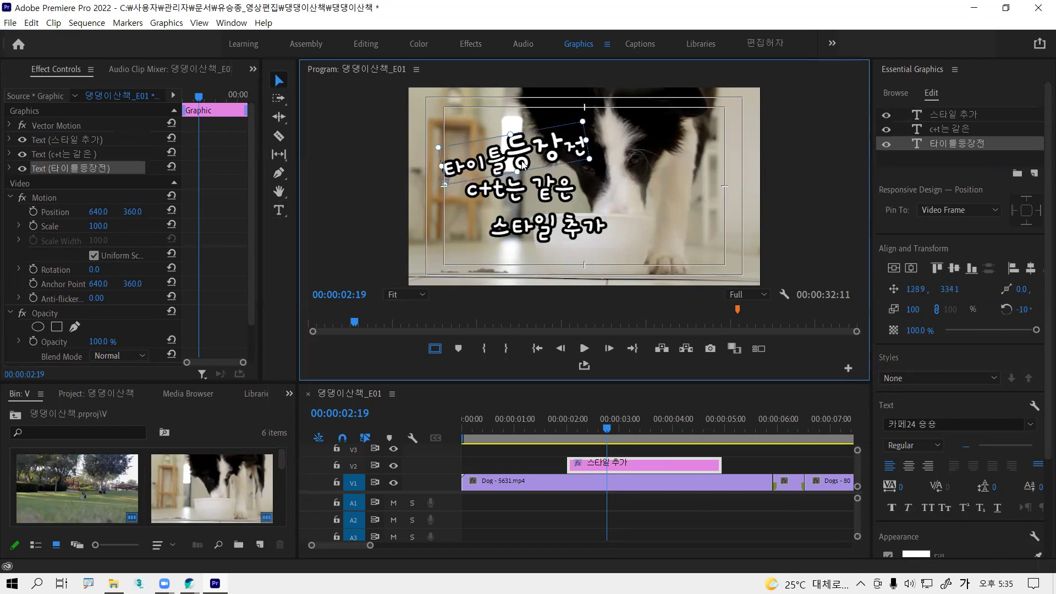
{"action": "left_click_drag", "start_coordinate": [524, 165], "coordinate": [563, 221]}
{"action": "key", "text": "alt"}
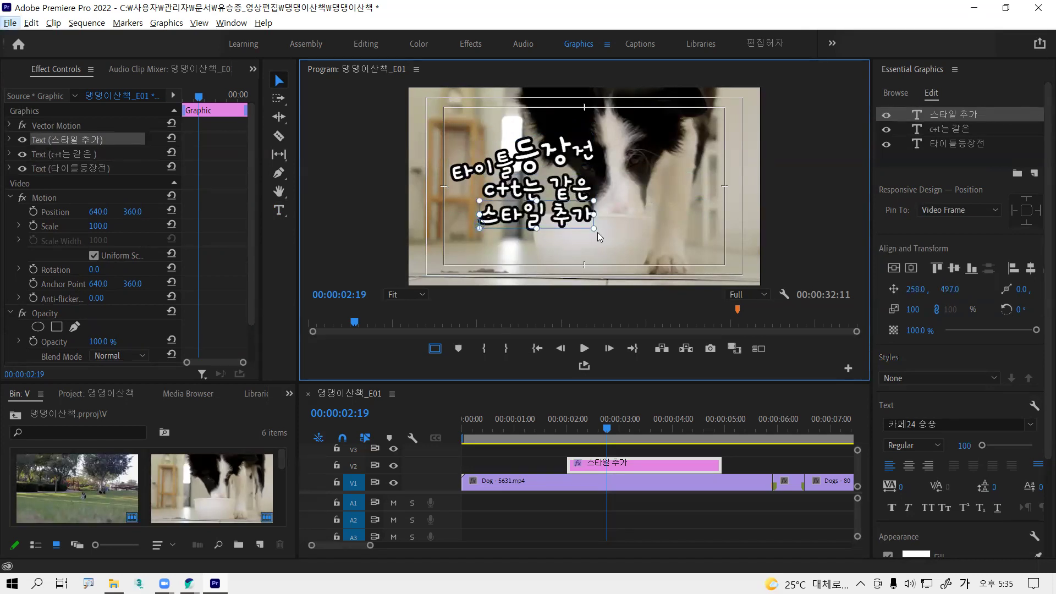
{"action": "mouse_move", "coordinate": [593, 227]}
{"action": "left_mouse_down"}
{"action": "mouse_move", "coordinate": [638, 242]}
{"action": "mouse_move", "coordinate": [576, 222]}
{"action": "mouse_move", "coordinate": [633, 242]}
{"action": "mouse_move", "coordinate": [579, 227]}
{"action": "mouse_move", "coordinate": [620, 240]}
{"action": "mouse_move", "coordinate": [589, 231]}
{"action": "left_mouse_up"}
- Fine-tune the layout by moving the title to about 175.9, 359.0 and "c+t는 같은" to about 366.0, 395.0
{"action": "left_click_drag", "start_coordinate": [542, 159], "coordinate": [548, 154]}
{"action": "left_click_drag", "start_coordinate": [545, 190], "coordinate": [569, 182]}
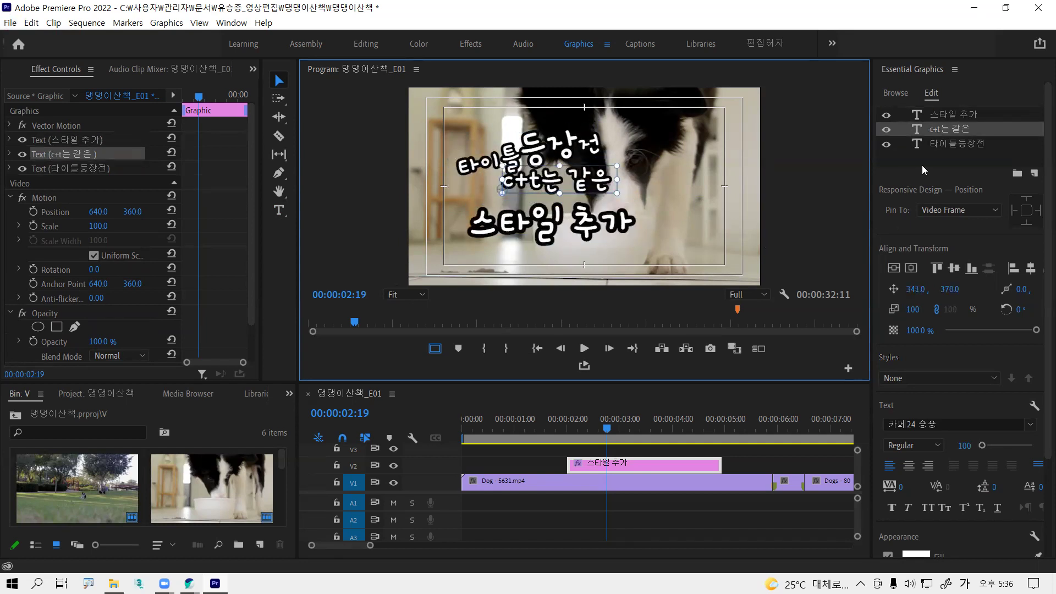
{"action": "key", "text": "alt"}
{"action": "key", "text": "alt"}
{"action": "key", "text": "alt"}
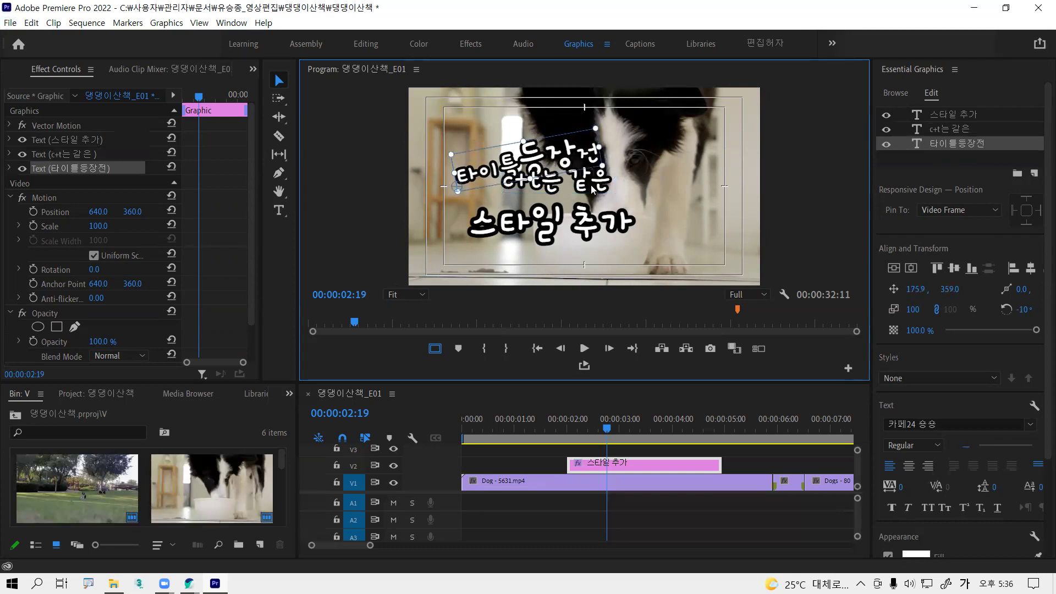
{"action": "left_click_drag", "start_coordinate": [593, 189], "coordinate": [600, 196]}
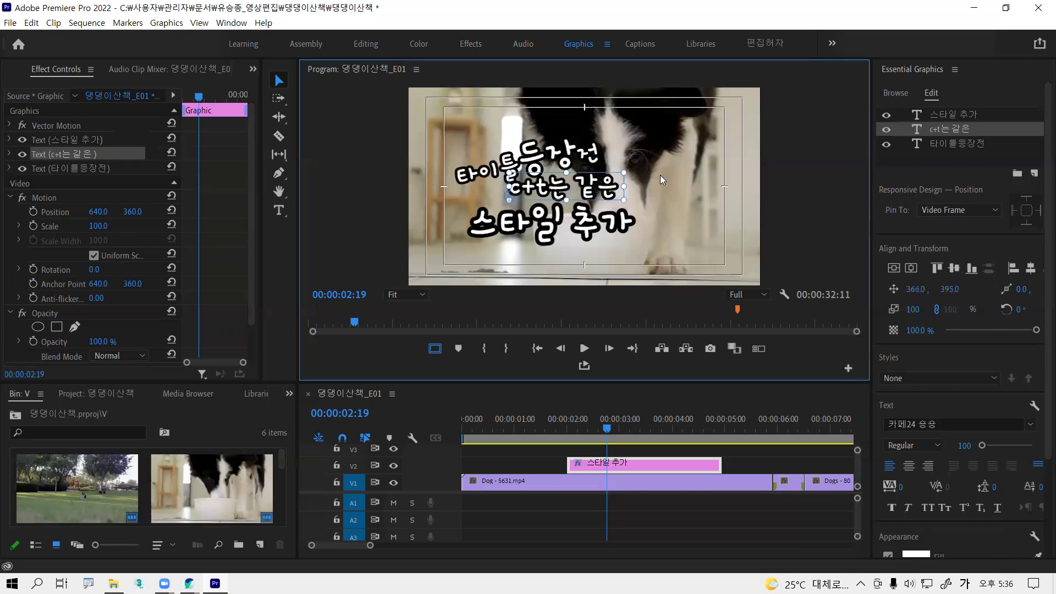
{"action": "left_click", "coordinate": [556, 156]}
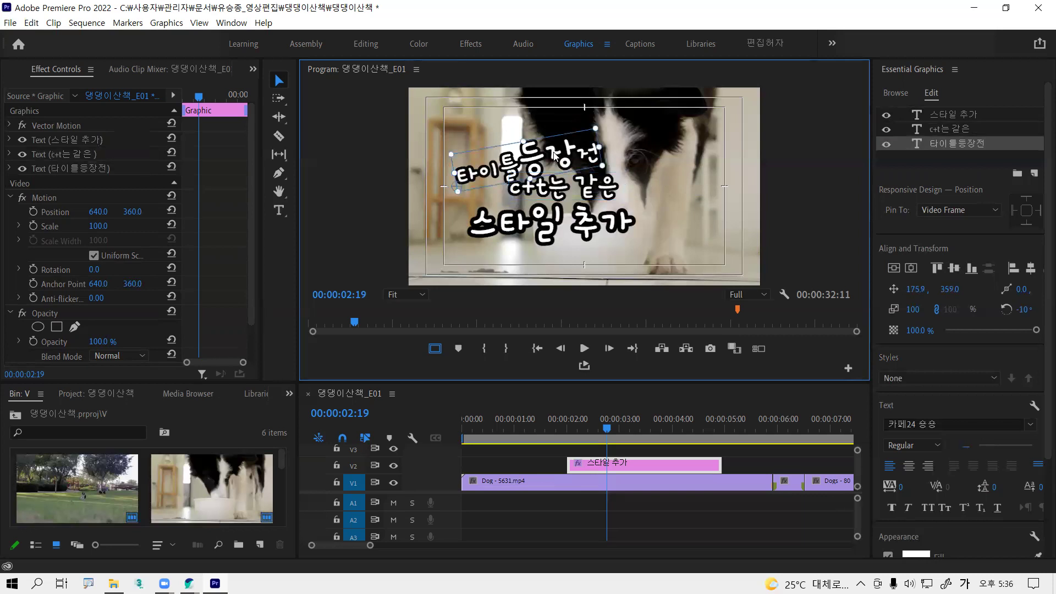
- Delete the tilted title line, then restack "c+t는 같은" at about 186.0, 314.0 and "스타일 추가" at about 165.0, 457.0
{"action": "key", "text": "Delete"}
{"action": "left_click_drag", "start_coordinate": [558, 191], "coordinate": [518, 174]}
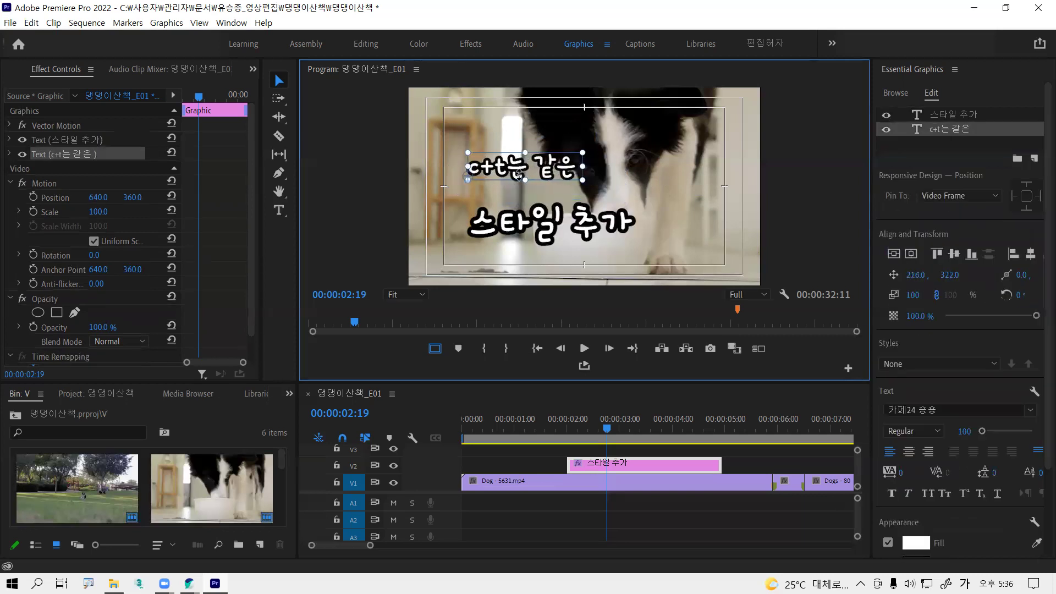
{"action": "left_click_drag", "start_coordinate": [539, 221], "coordinate": [526, 203]}
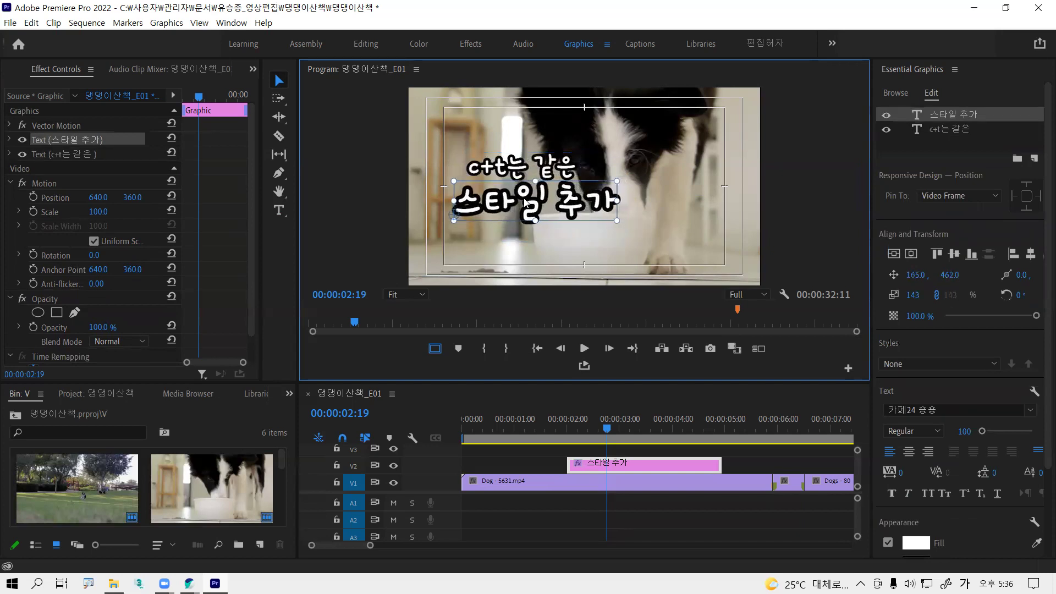
{"action": "left_click_drag", "start_coordinate": [529, 164], "coordinate": [521, 163]}
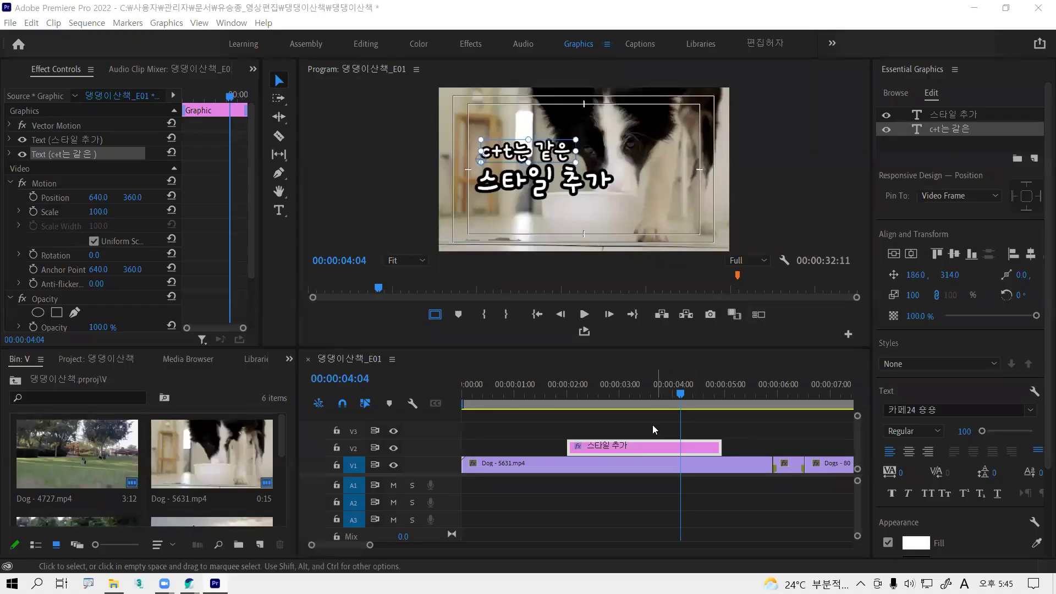
{"action": "left_click", "coordinate": [617, 449]}
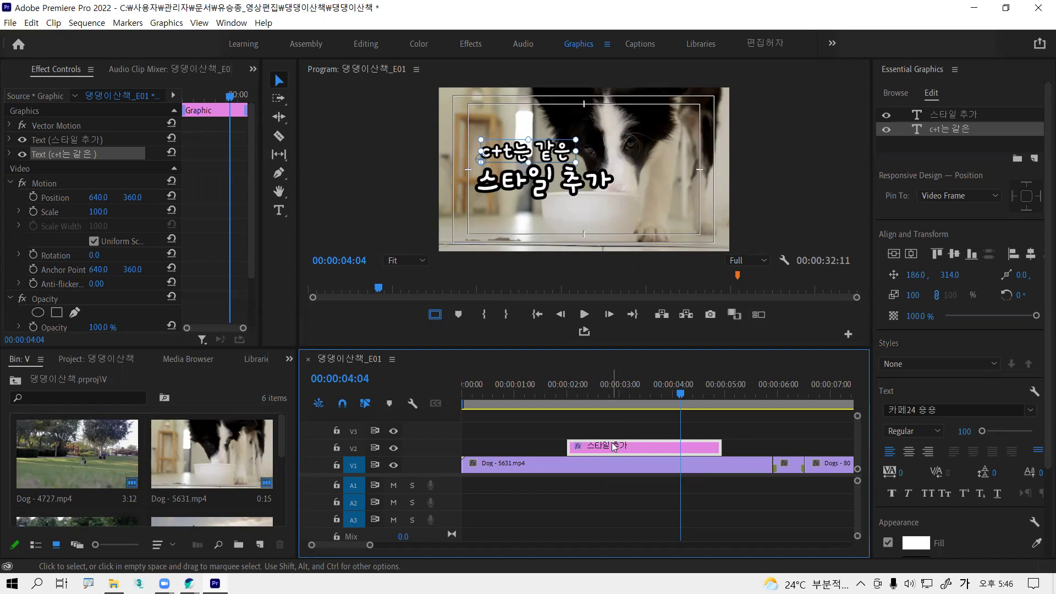
{"action": "key", "text": "alt"}
{"action": "key", "text": "alt"}
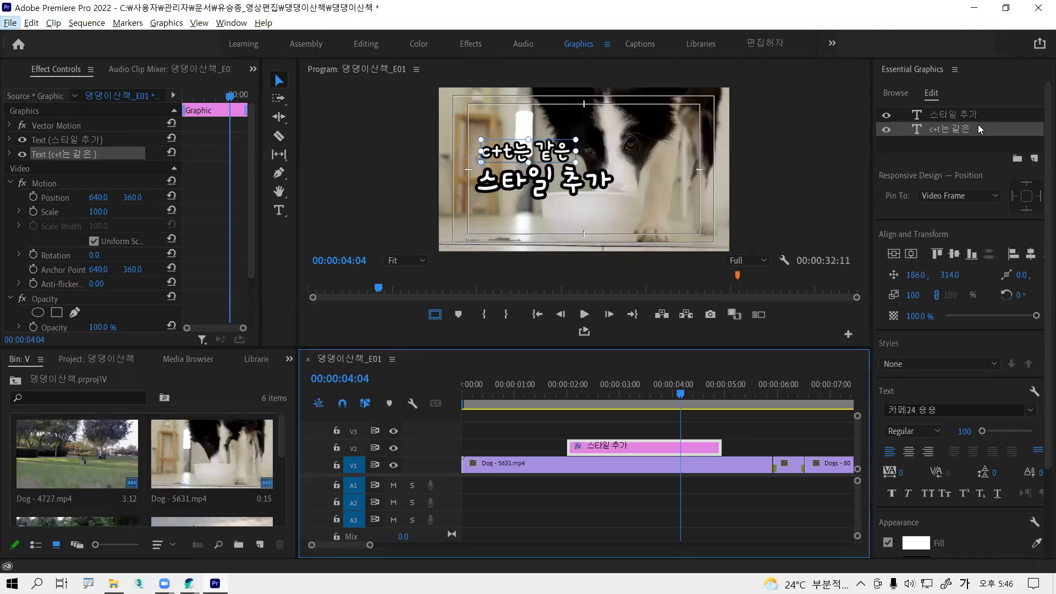
{"action": "left_click", "coordinate": [1034, 160]}
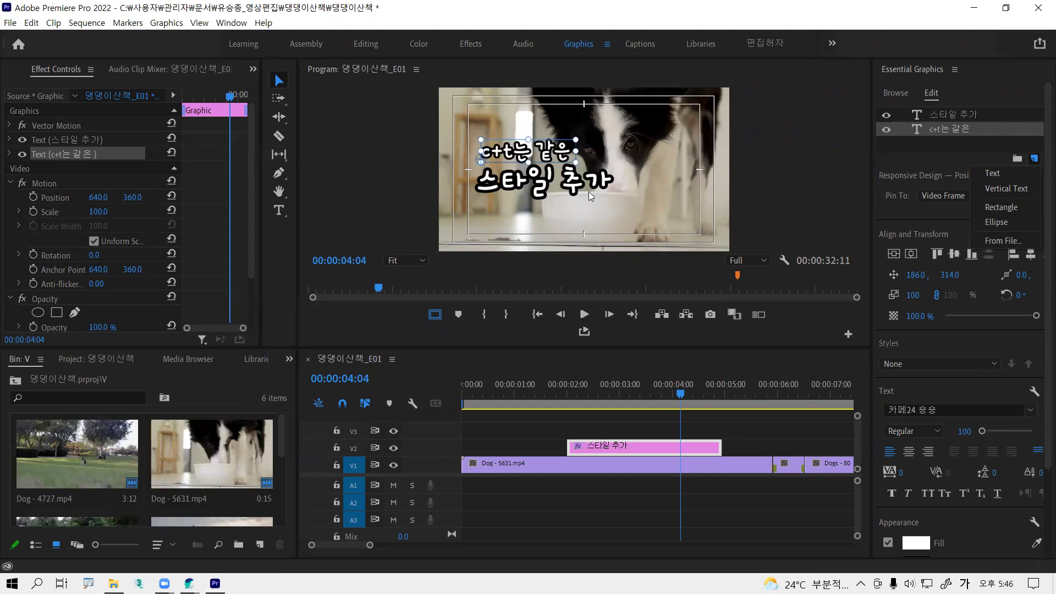
- Try placing an empty text layer at about 753.0, 187.0 with the Type tool, then delete that layer
{"action": "left_click", "coordinate": [279, 210]}
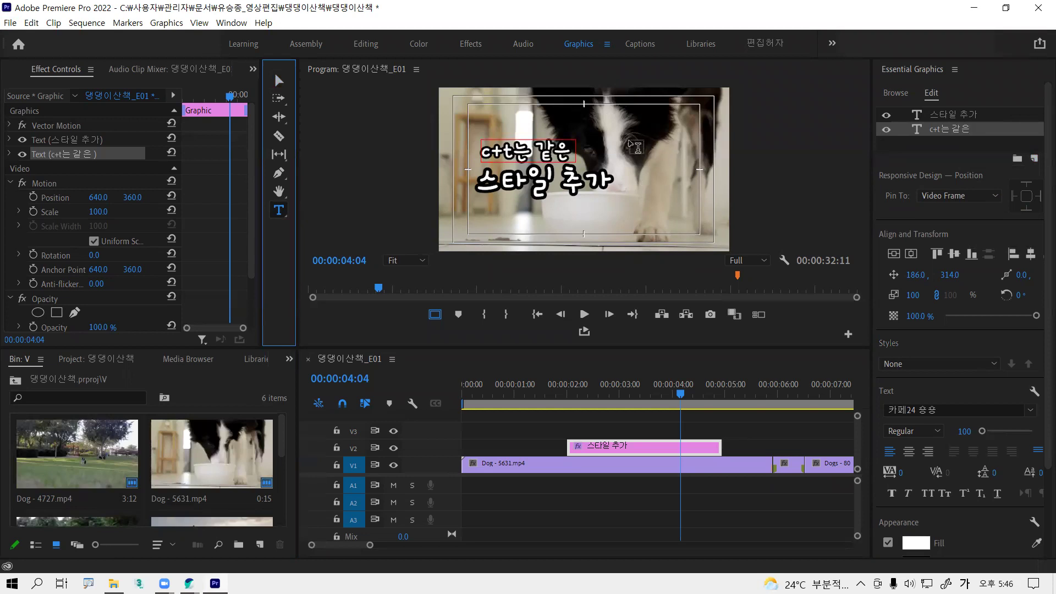
{"action": "left_click", "coordinate": [612, 131]}
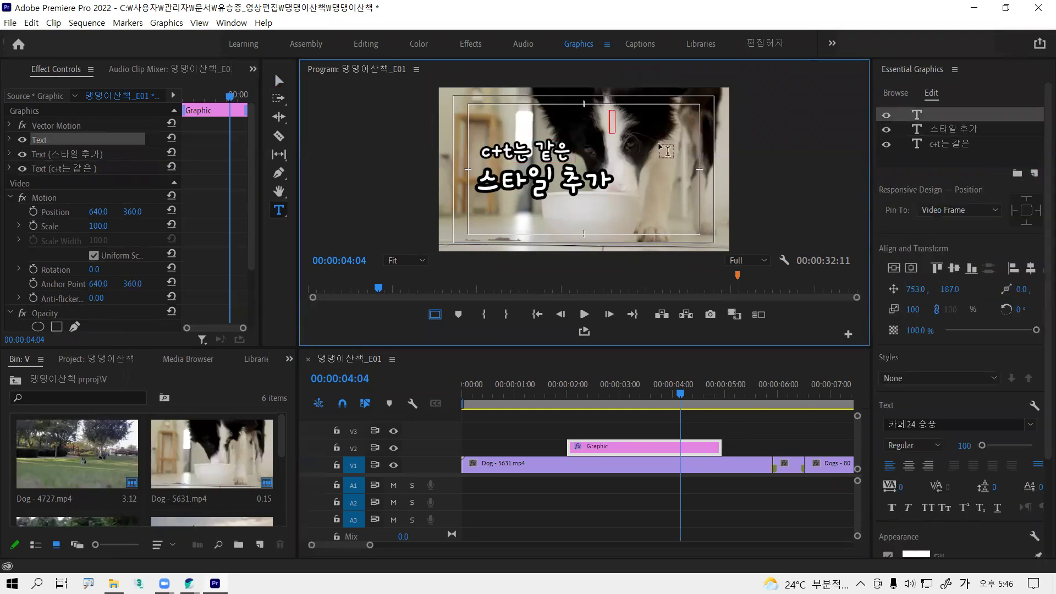
{"action": "left_click", "coordinate": [582, 180]}
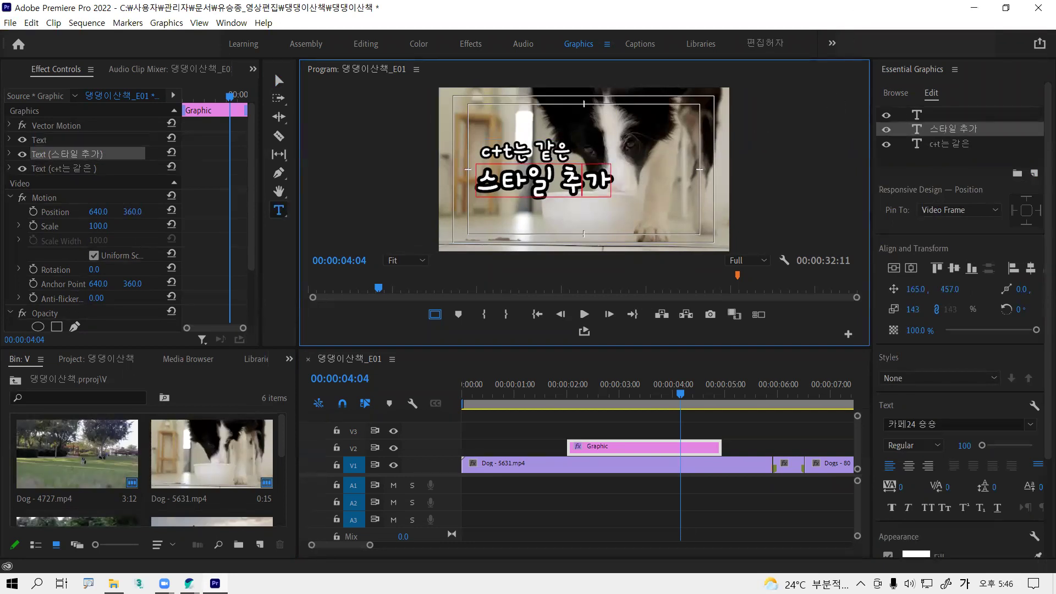
{"action": "left_click", "coordinate": [939, 119]}
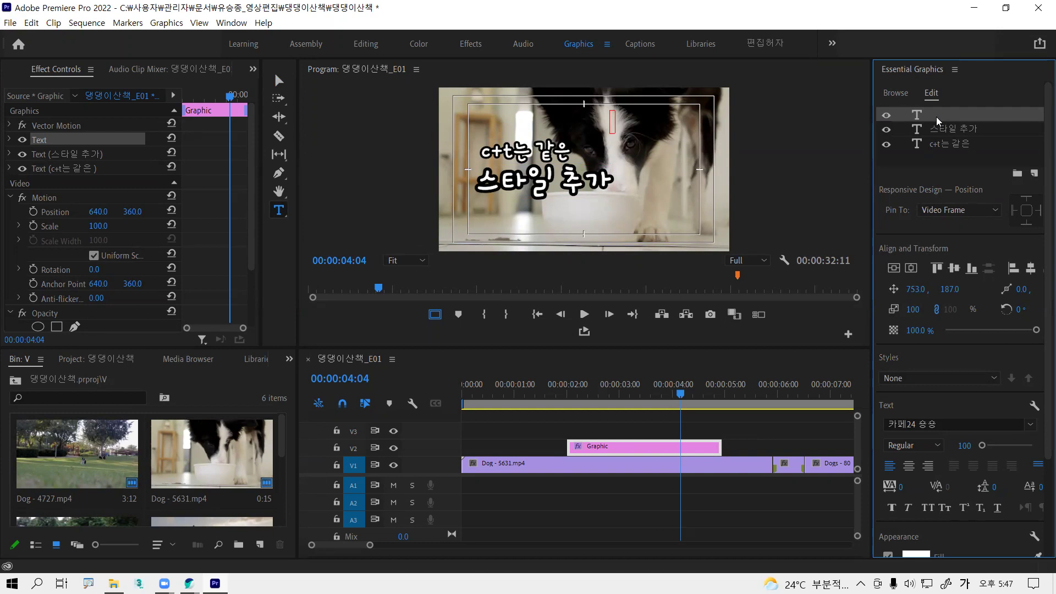
{"action": "key", "text": "Delete"}
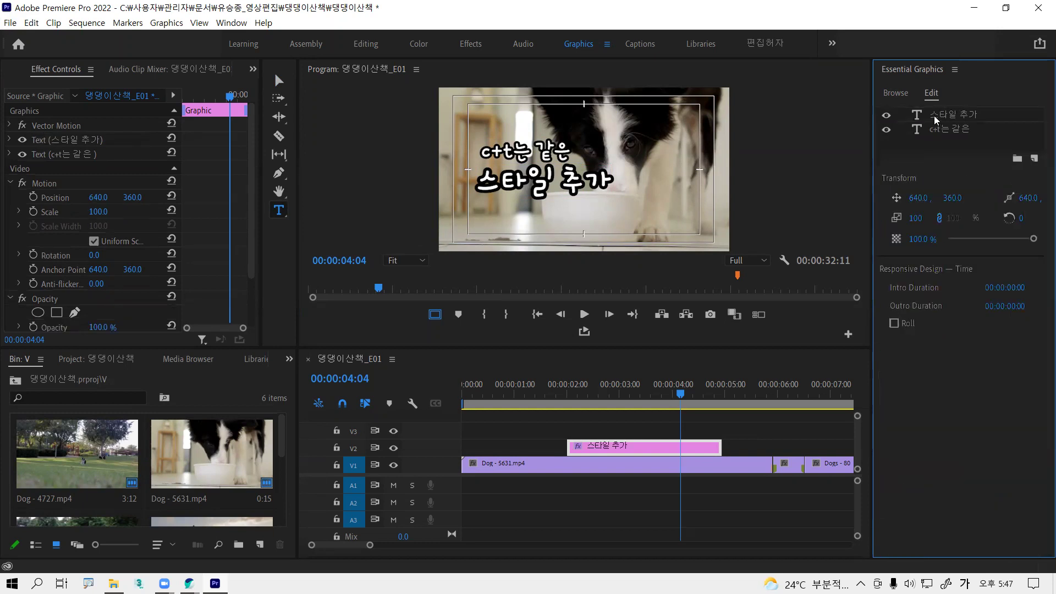
- Add a new rectangle shape layer to the title graphic
{"action": "key", "text": "alt"}
{"action": "key", "text": "alt"}
{"action": "left_click", "coordinate": [943, 116]}
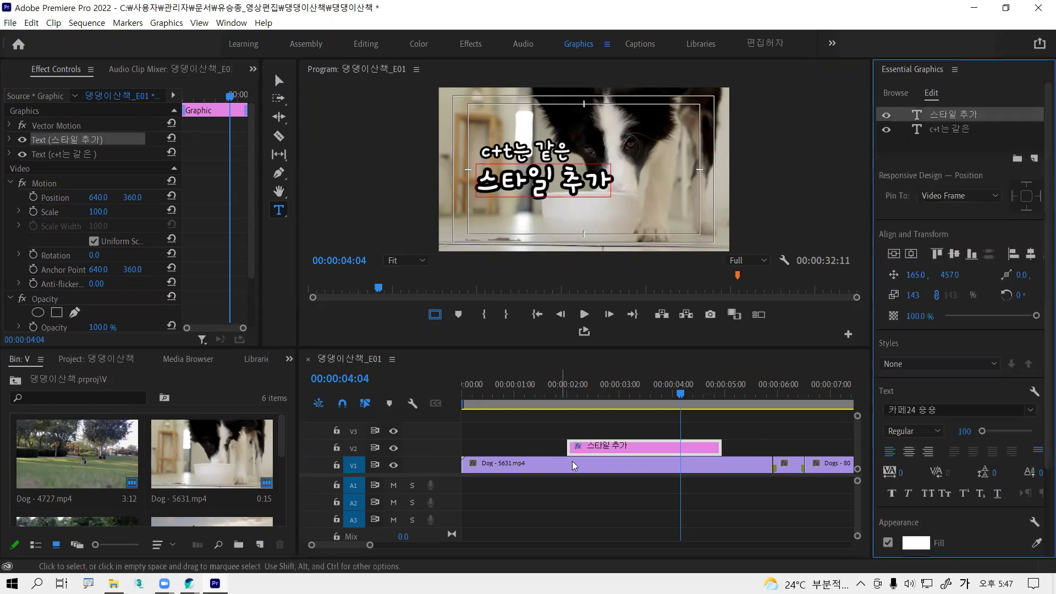
{"action": "key", "text": "alt"}
{"action": "key", "text": "alt"}
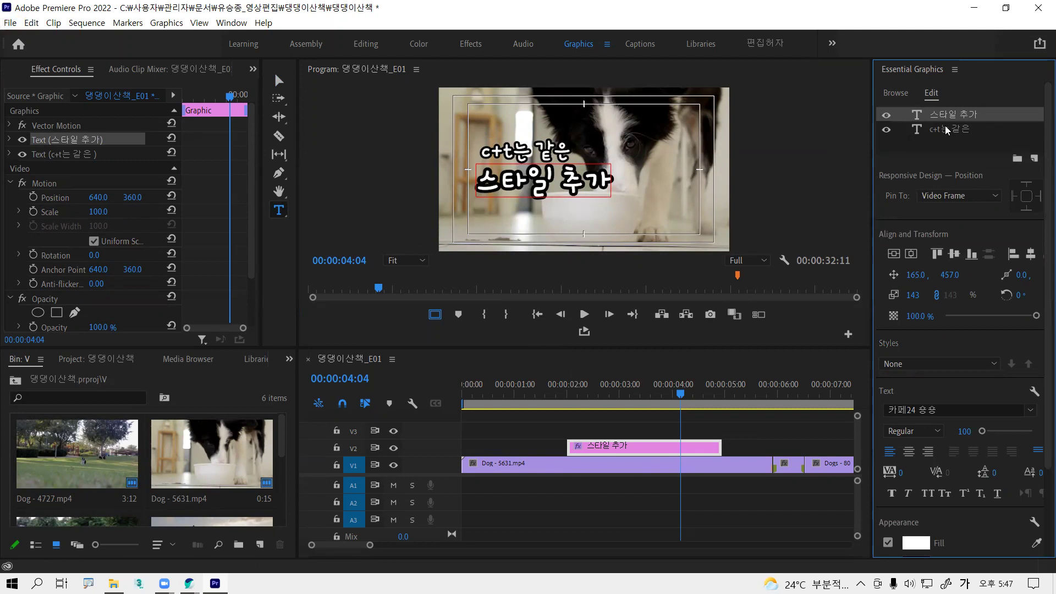
{"action": "left_click", "coordinate": [1034, 159]}
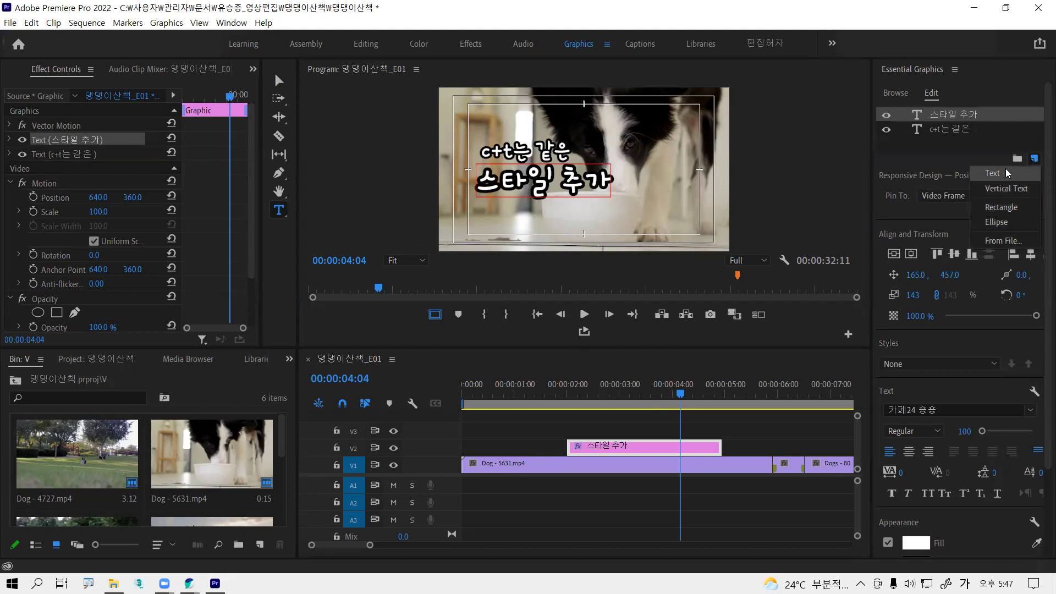
{"action": "left_click", "coordinate": [999, 212]}
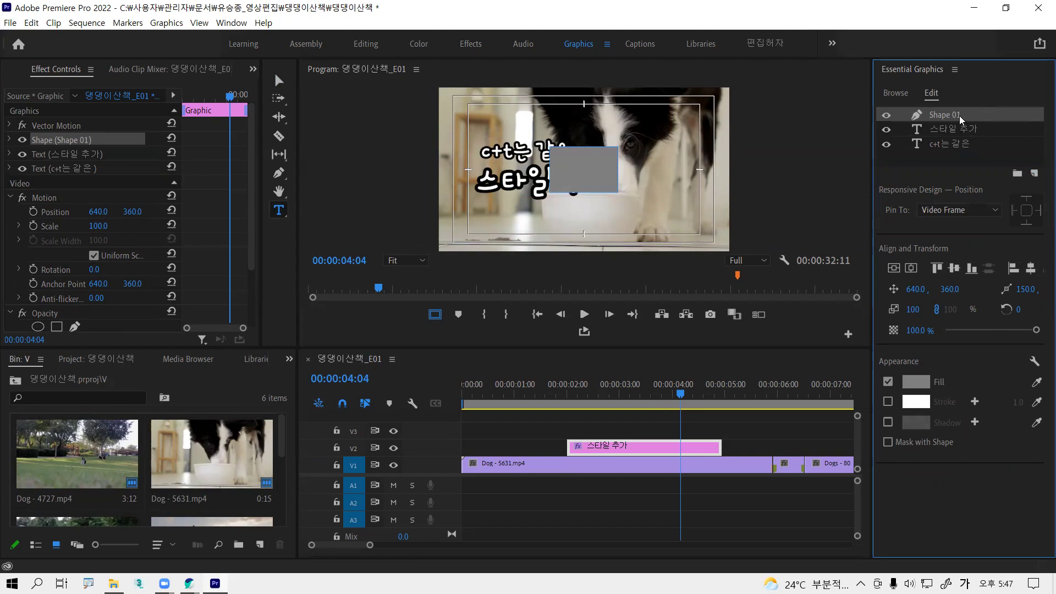
{"action": "double_click", "coordinate": [946, 114]}
{"action": "key", "text": "alt"}
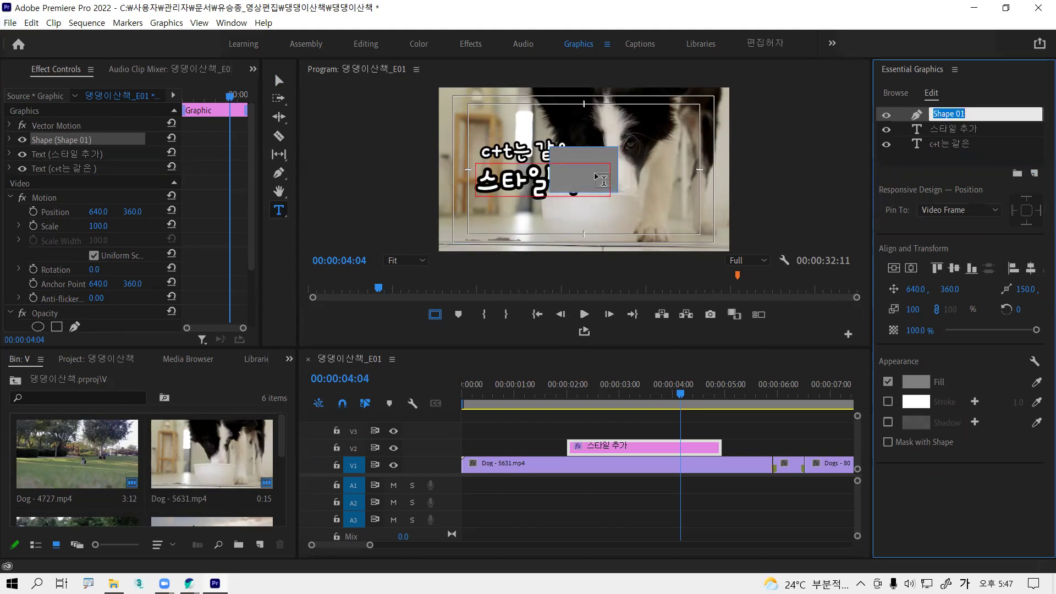
{"action": "left_click", "coordinate": [983, 117]}
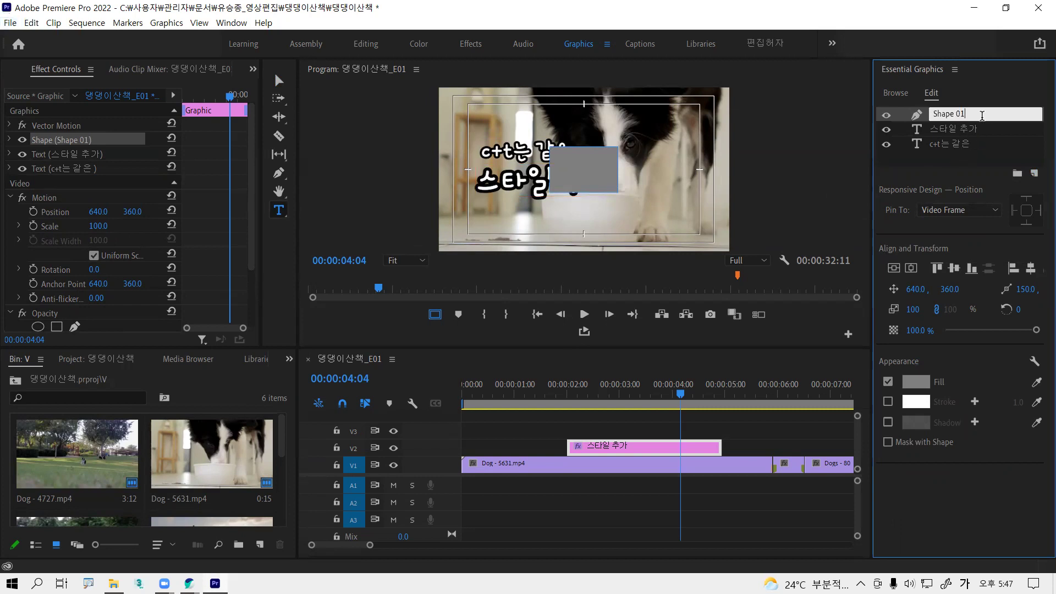
{"action": "left_click", "coordinate": [967, 141]}
- Move the rectangle shape layer beneath both text layers so it sits behind the title lines
{"action": "left_click", "coordinate": [959, 118]}
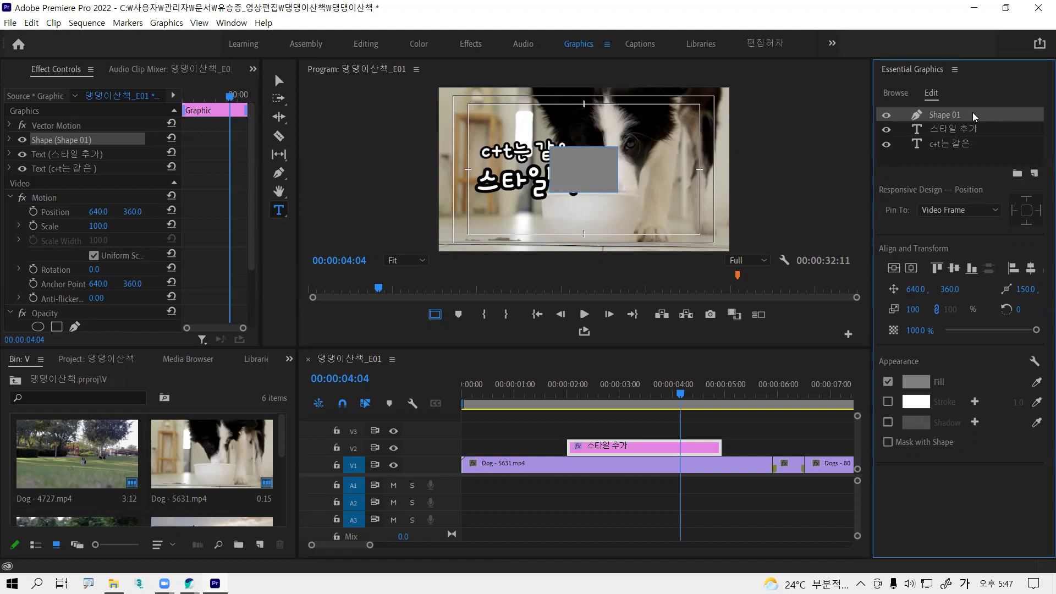
{"action": "left_click_drag", "start_coordinate": [974, 116], "coordinate": [966, 162]}
{"action": "left_click_drag", "start_coordinate": [966, 163], "coordinate": [968, 163]}
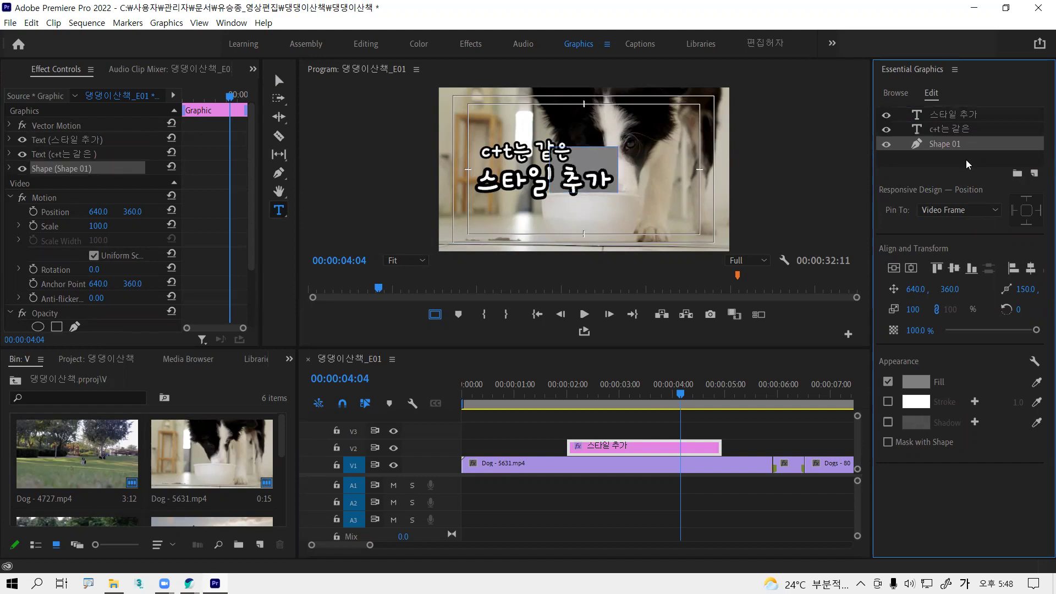
{"action": "key", "text": "alt"}
{"action": "key", "text": "alt"}
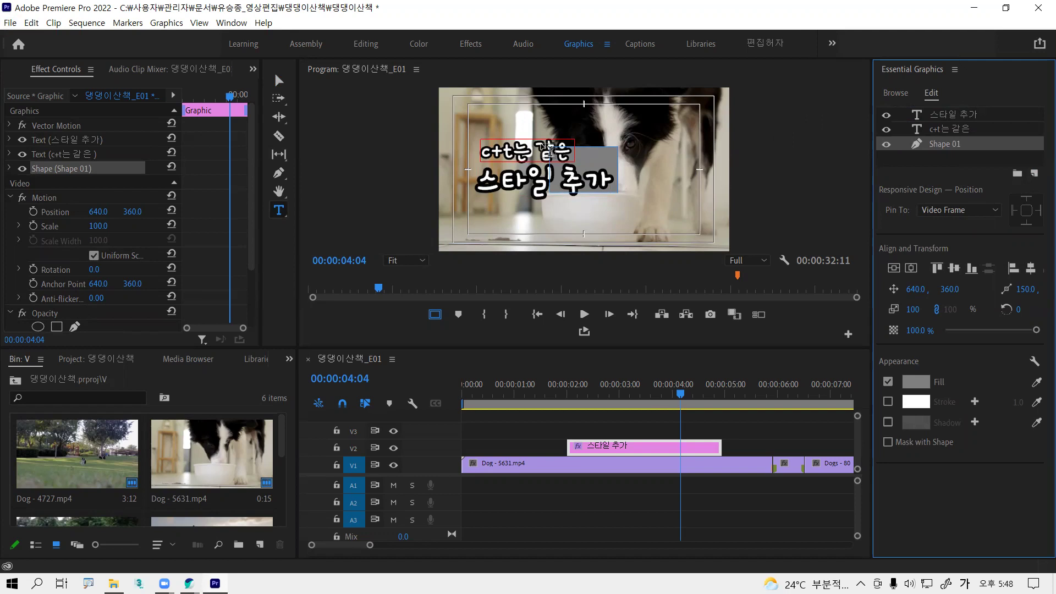
{"action": "key", "text": "alt"}
- With the Selection tool, move the rectangle to about 131.9, 345.0 and enlarge it into a background box behind both text lines
{"action": "left_click", "coordinate": [279, 82]}
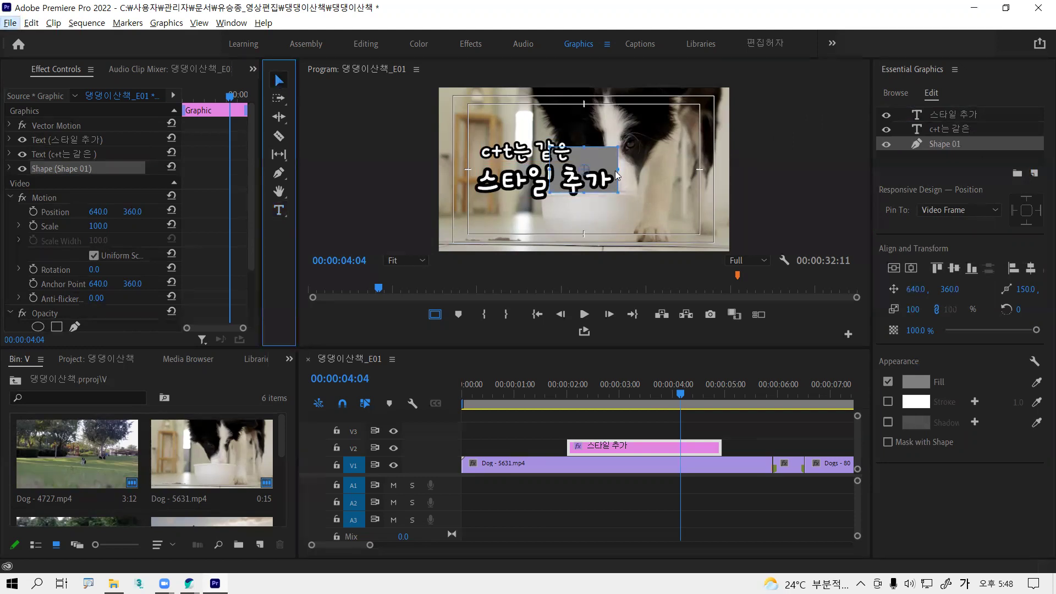
{"action": "left_click_drag", "start_coordinate": [611, 164], "coordinate": [611, 163]}
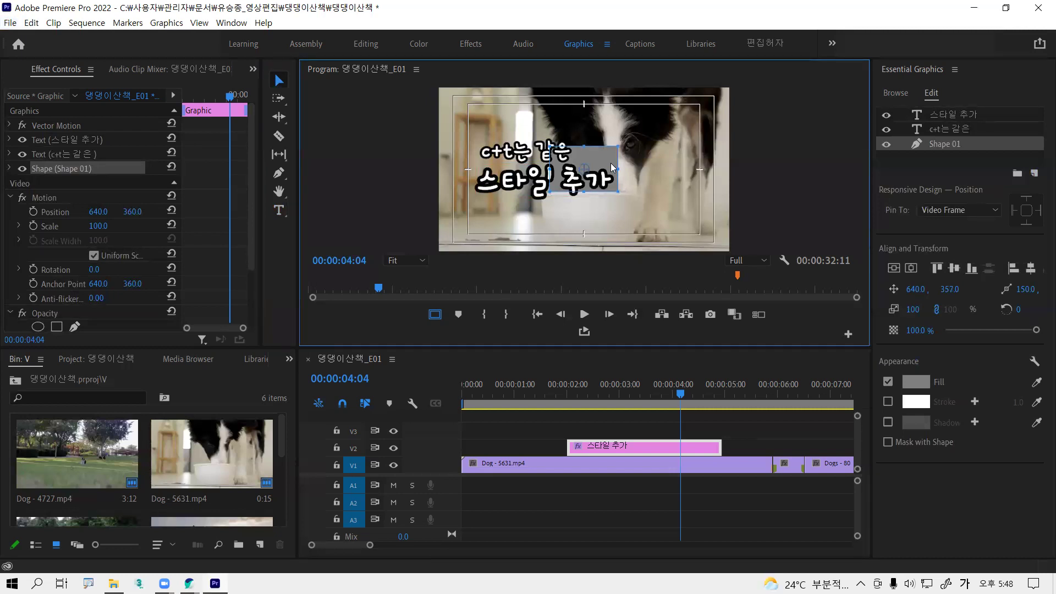
{"action": "left_click_drag", "start_coordinate": [618, 167], "coordinate": [541, 171]}
{"action": "key", "text": "alt"}
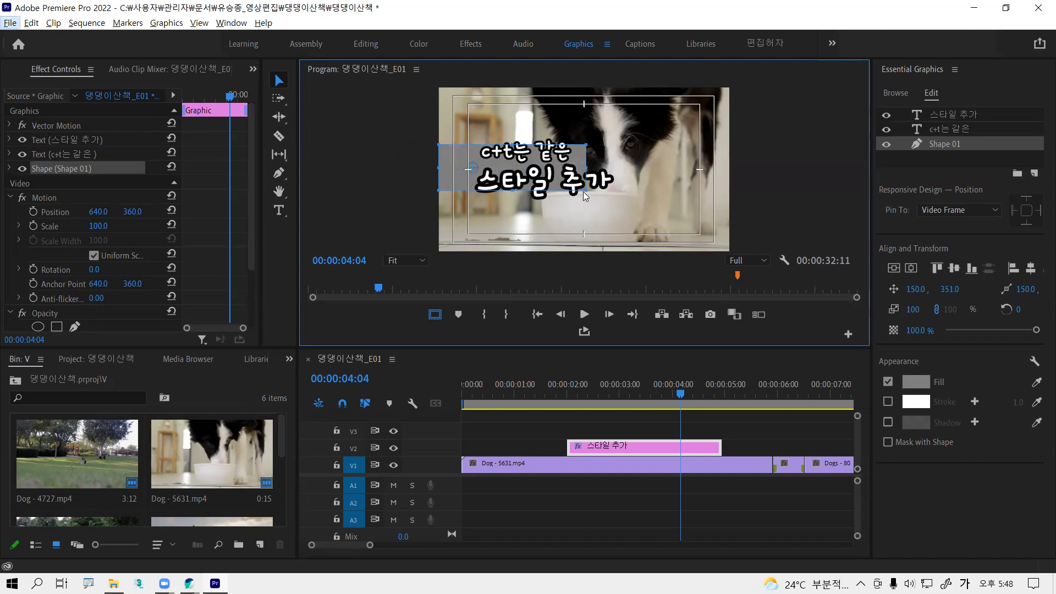
{"action": "left_click_drag", "start_coordinate": [586, 191], "coordinate": [641, 209]}
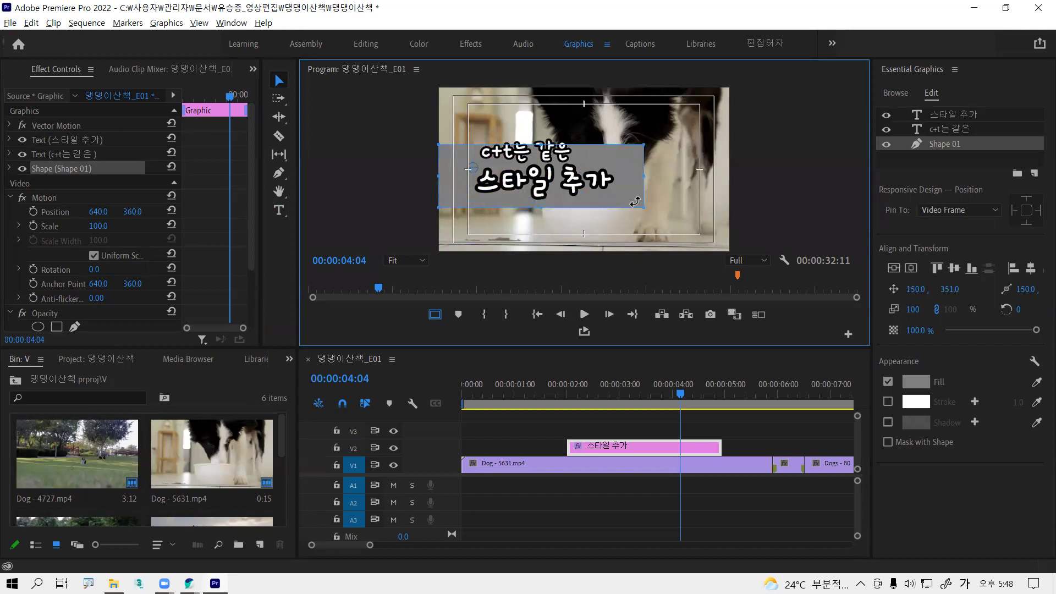
{"action": "mouse_move", "coordinate": [620, 164]}
{"action": "left_mouse_down"}
{"action": "mouse_move", "coordinate": [623, 152]}
{"action": "mouse_move", "coordinate": [616, 163]}
{"action": "left_mouse_up"}
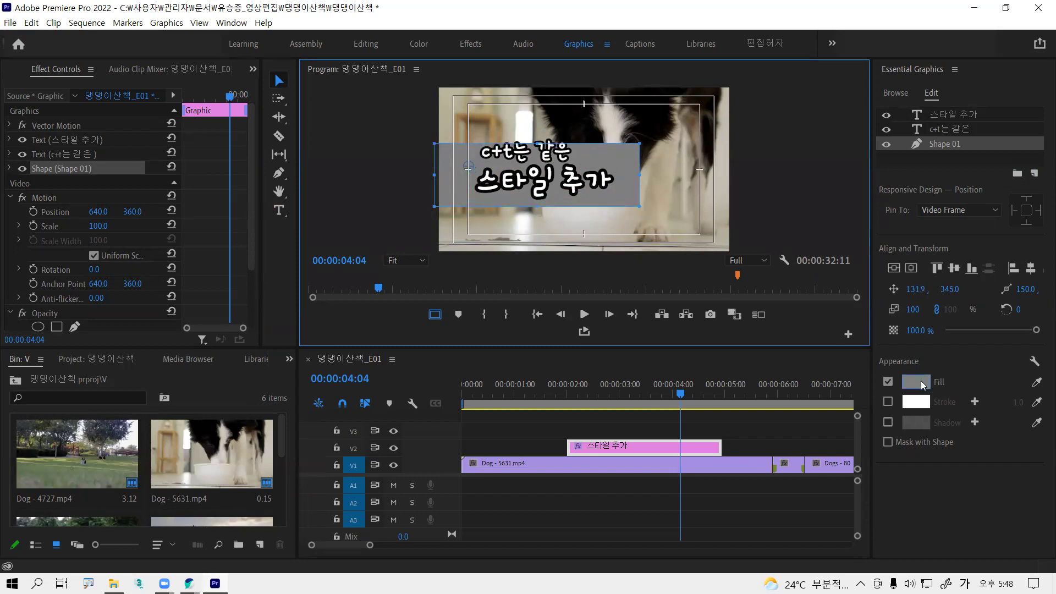
- Change the rectangle's solid fill colour to green 3E9A06
{"action": "key", "text": "alt"}
{"action": "left_click", "coordinate": [923, 385]}
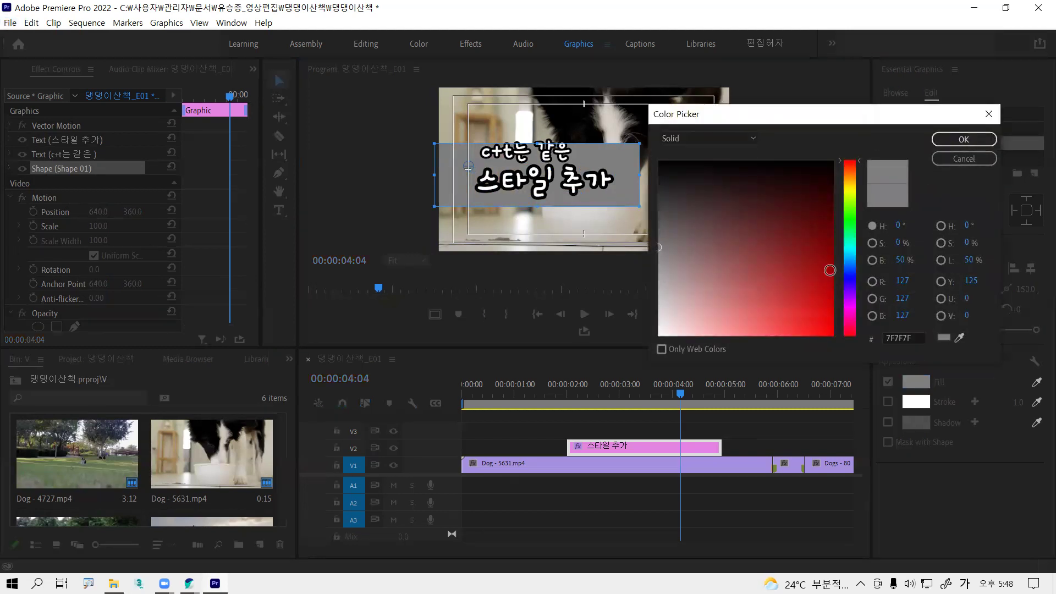
{"action": "left_click_drag", "start_coordinate": [852, 220], "coordinate": [852, 208]}
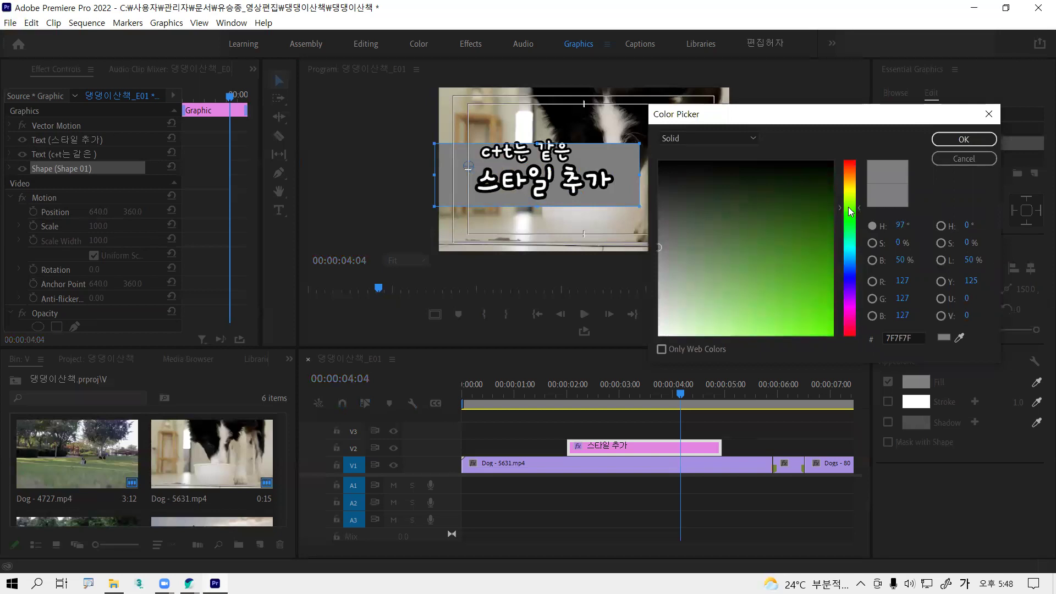
{"action": "left_click", "coordinate": [825, 265]}
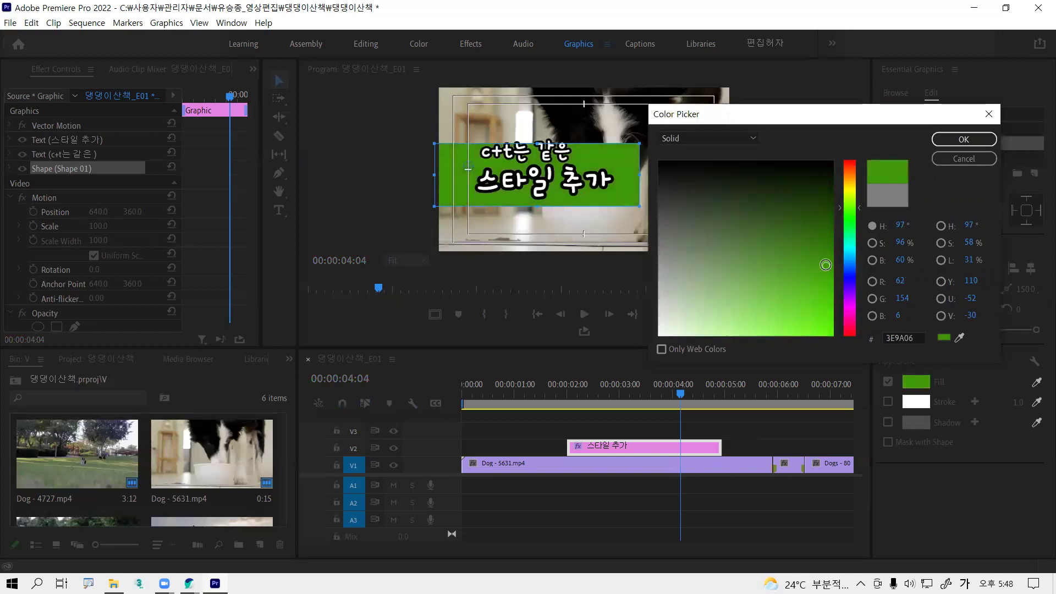
{"action": "left_click", "coordinate": [954, 142]}
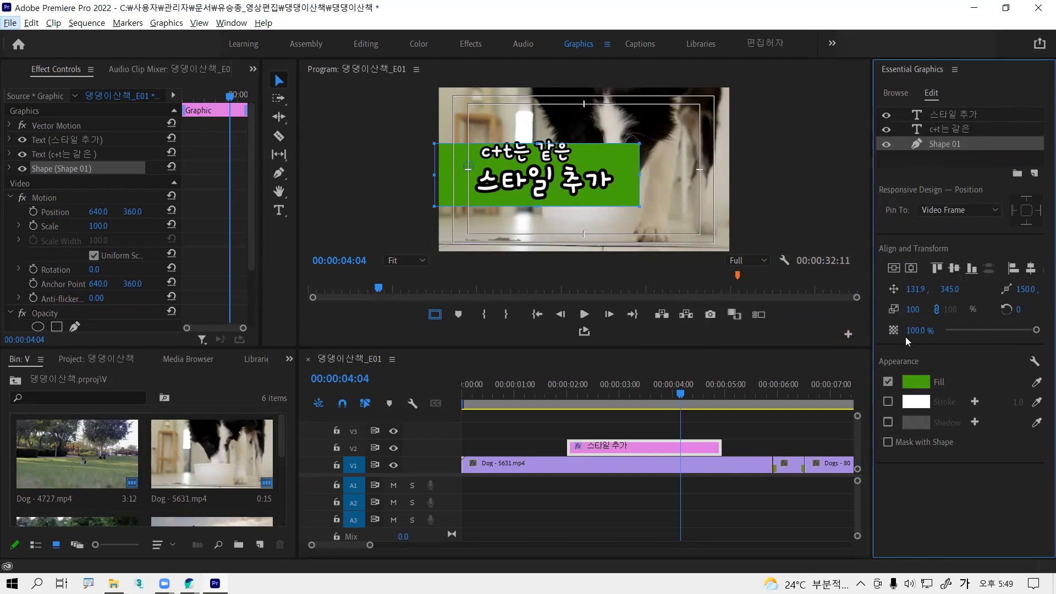
- Set the green rectangle's opacity to 60%
{"action": "left_click", "coordinate": [920, 330]}
{"action": "type", "text": "60"}
{"action": "key", "text": "Return"}
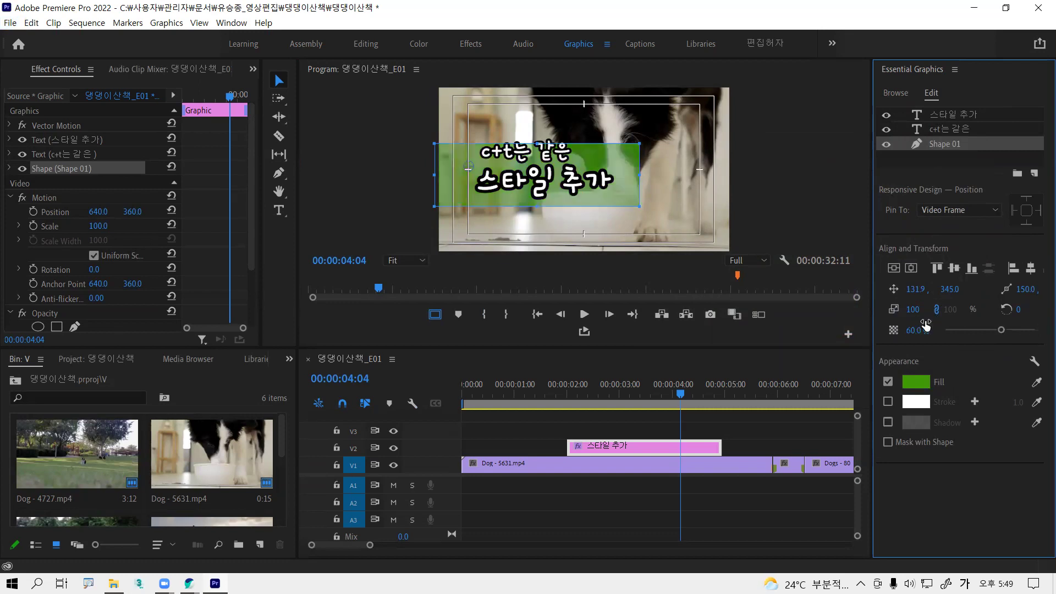
{"action": "key", "text": "alt"}
- Narrow the green rectangle from its right edge so it ends about halfway across the "스타일 추가" line
{"action": "left_click", "coordinate": [635, 173]}
{"action": "left_click_drag", "start_coordinate": [635, 172], "coordinate": [552, 190]}
{"action": "key", "text": "alt"}
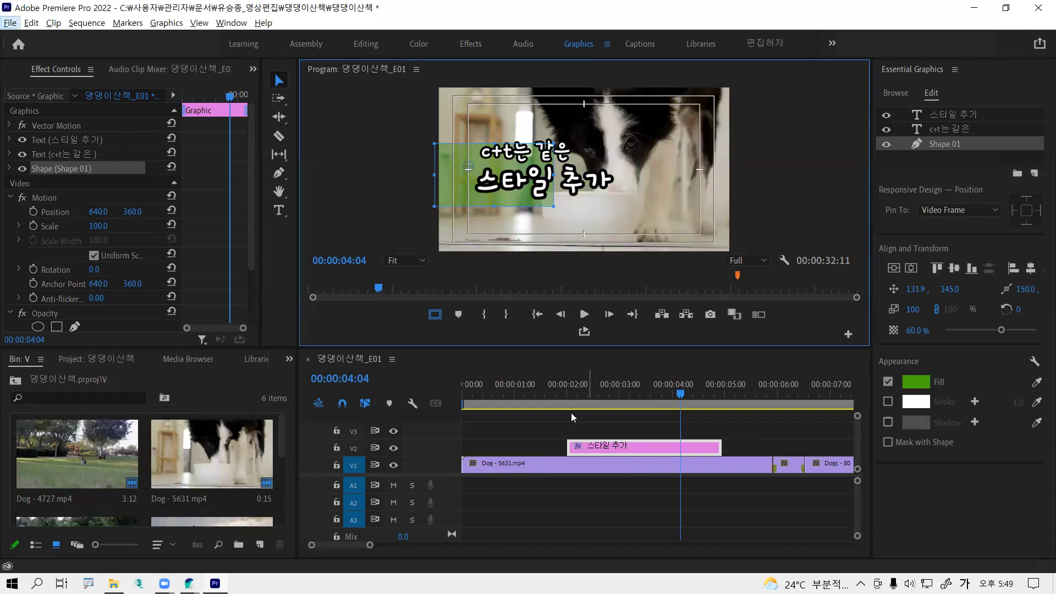
- Reselect the title clip, move the playhead to 00:00:03:10 and select the green rectangle
{"action": "left_click", "coordinate": [614, 444]}
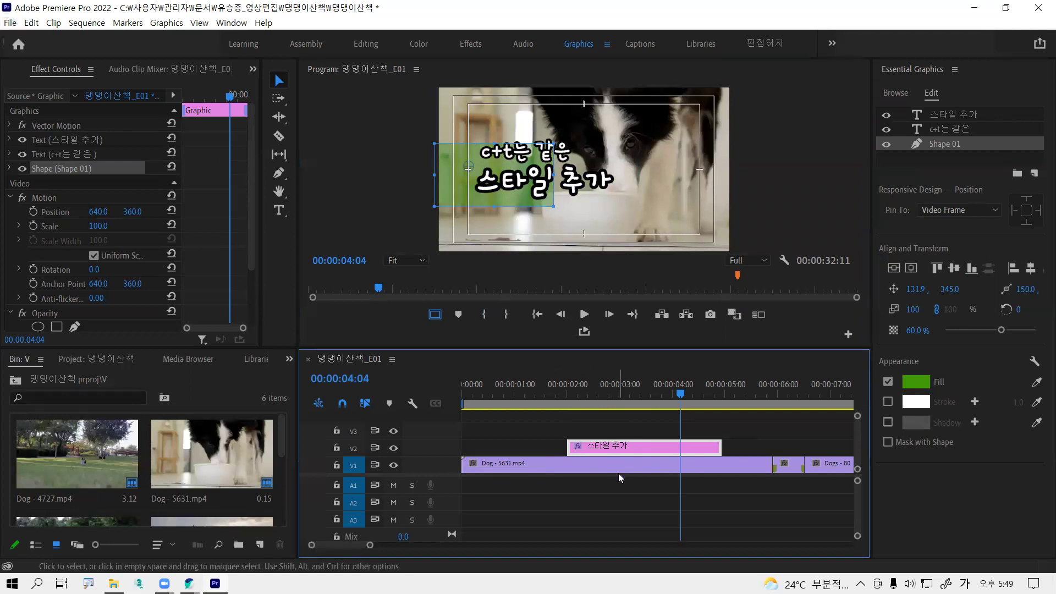
{"action": "left_click", "coordinate": [620, 435]}
{"action": "left_click", "coordinate": [614, 445]}
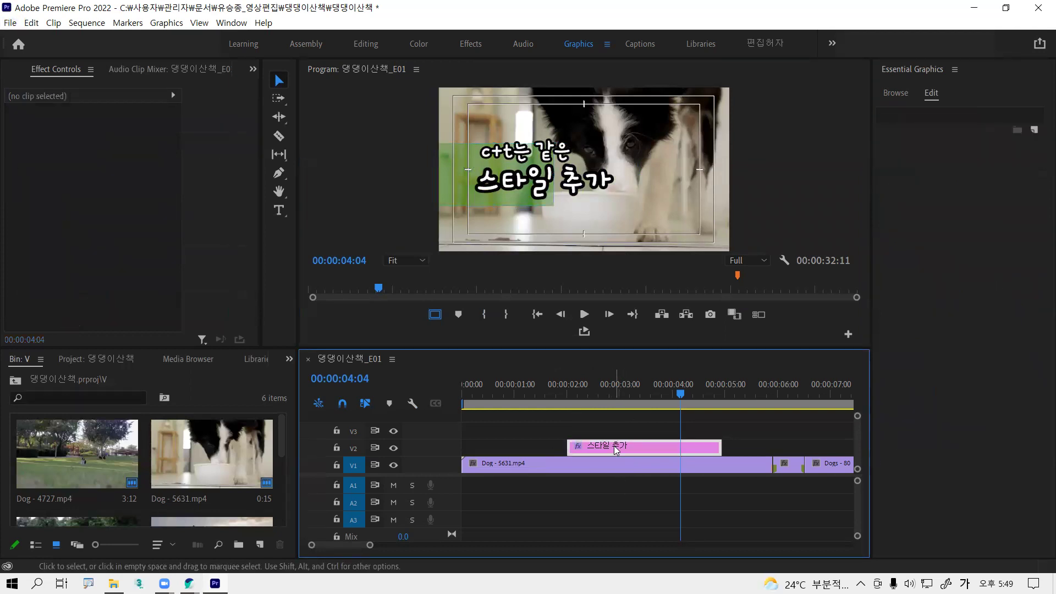
{"action": "left_click_drag", "start_coordinate": [676, 394], "coordinate": [635, 393]}
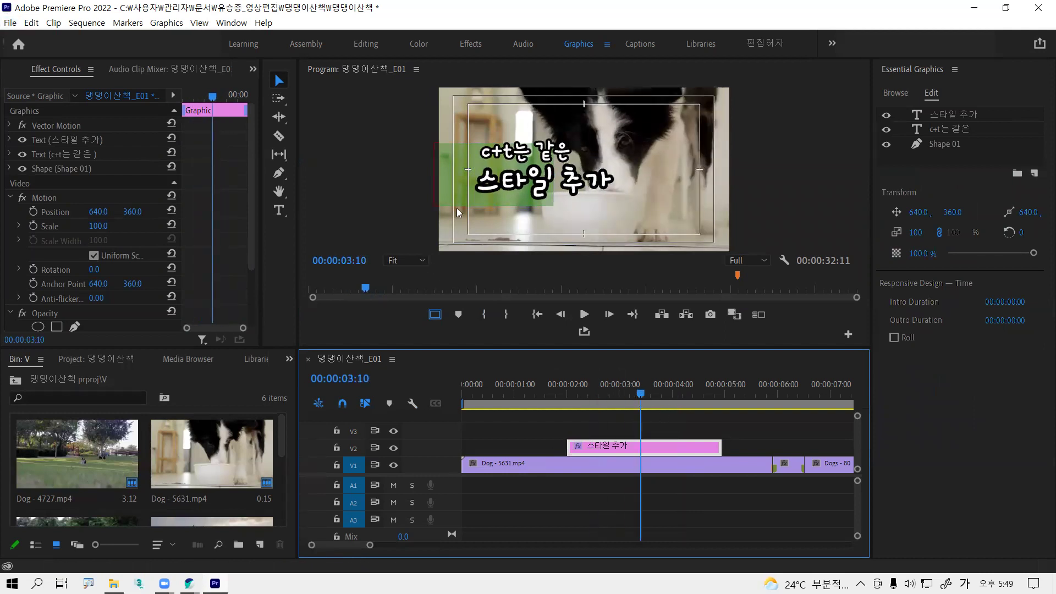
{"action": "left_click", "coordinate": [469, 199]}
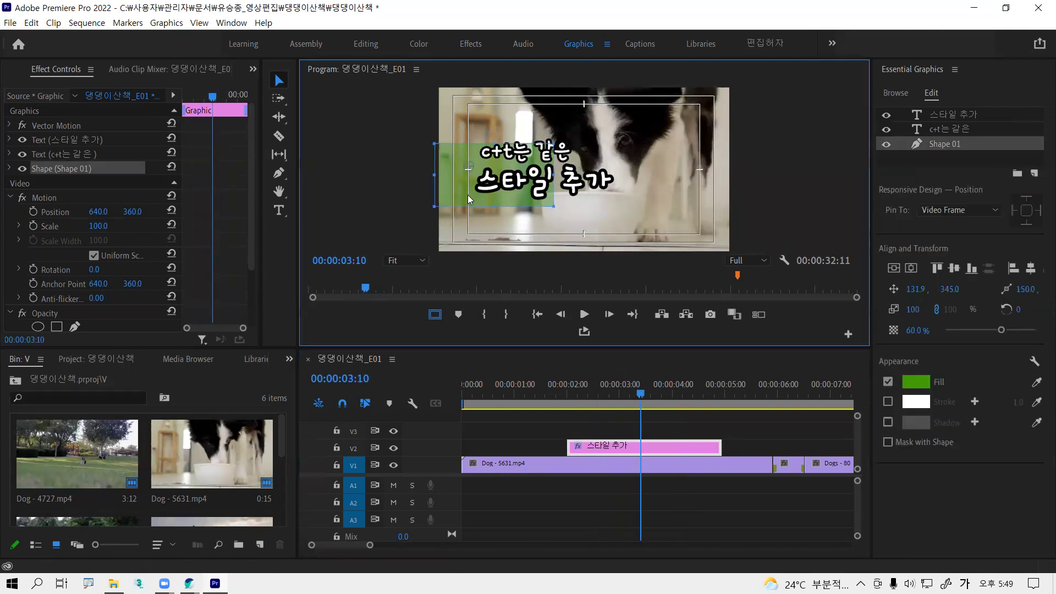
- Change the rectangle's solid fill colour to blue-violet 4213D9
{"action": "left_click", "coordinate": [915, 381]}
{"action": "left_click", "coordinate": [804, 218]}
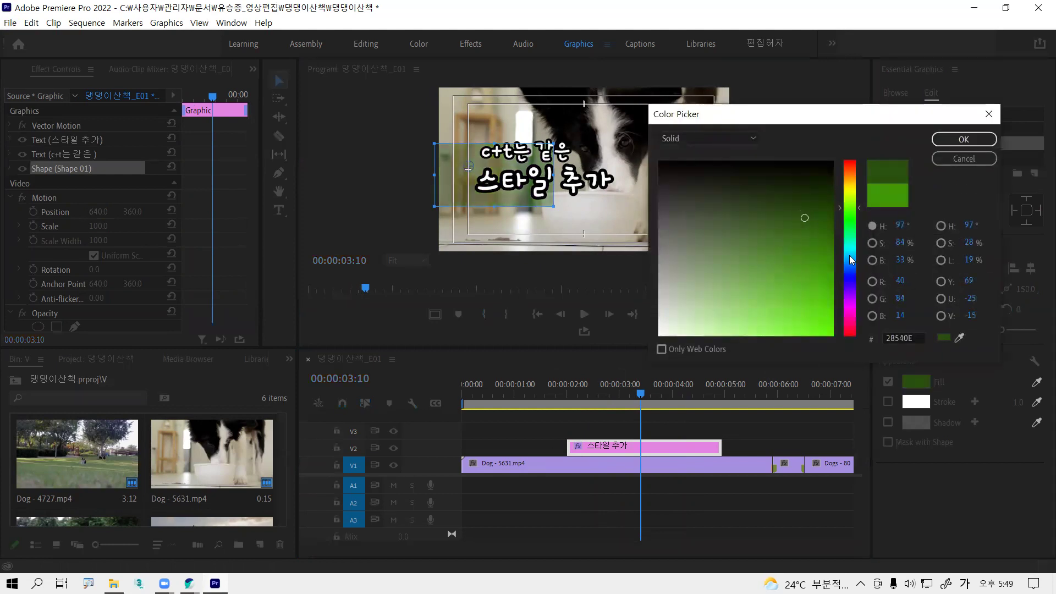
{"action": "left_click_drag", "start_coordinate": [851, 260], "coordinate": [852, 285]}
{"action": "left_click", "coordinate": [818, 310]}
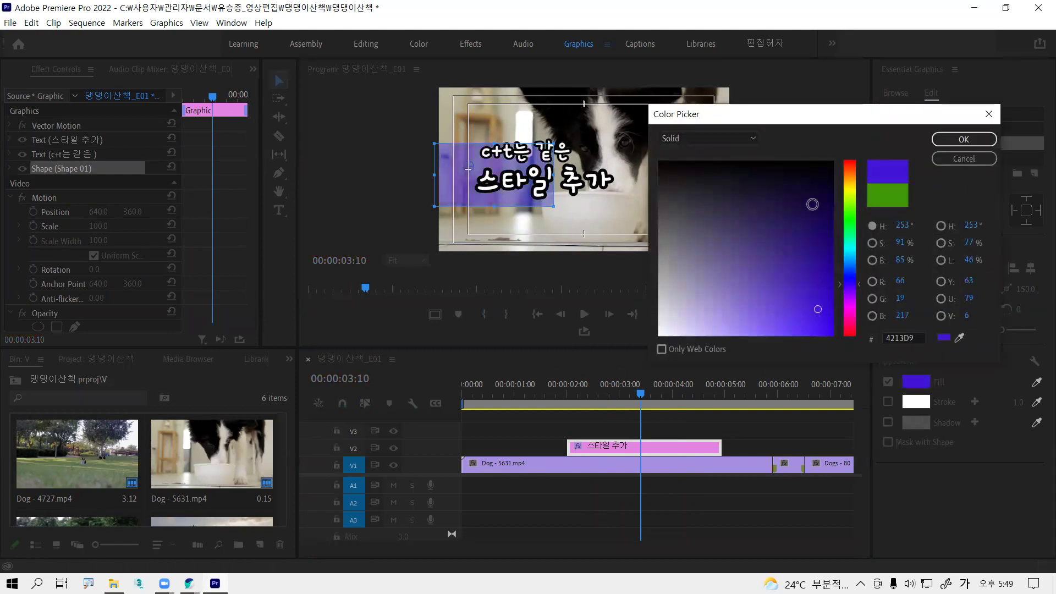
{"action": "left_click", "coordinate": [954, 141]}
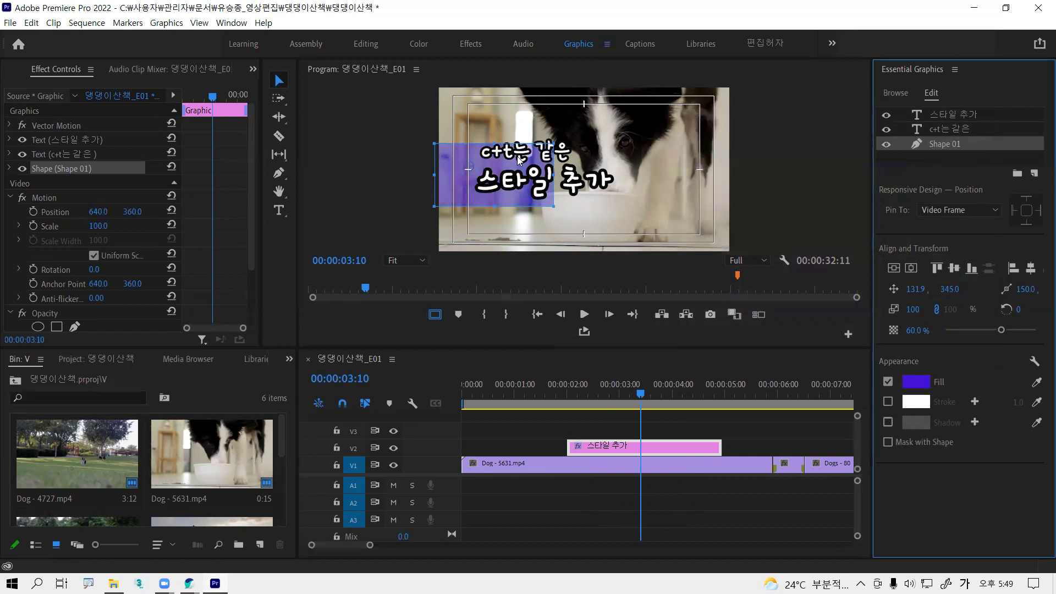
- Move the rectangle up slightly to about 137.9, 309 and shift the "c+t는 같은" line up to about Y 250, apart from "스타일 추가"
{"action": "mouse_move", "coordinate": [519, 160]}
{"action": "left_mouse_down"}
{"action": "mouse_move", "coordinate": [503, 151]}
{"action": "mouse_move", "coordinate": [505, 161]}
{"action": "mouse_move", "coordinate": [507, 147]}
{"action": "left_mouse_up"}
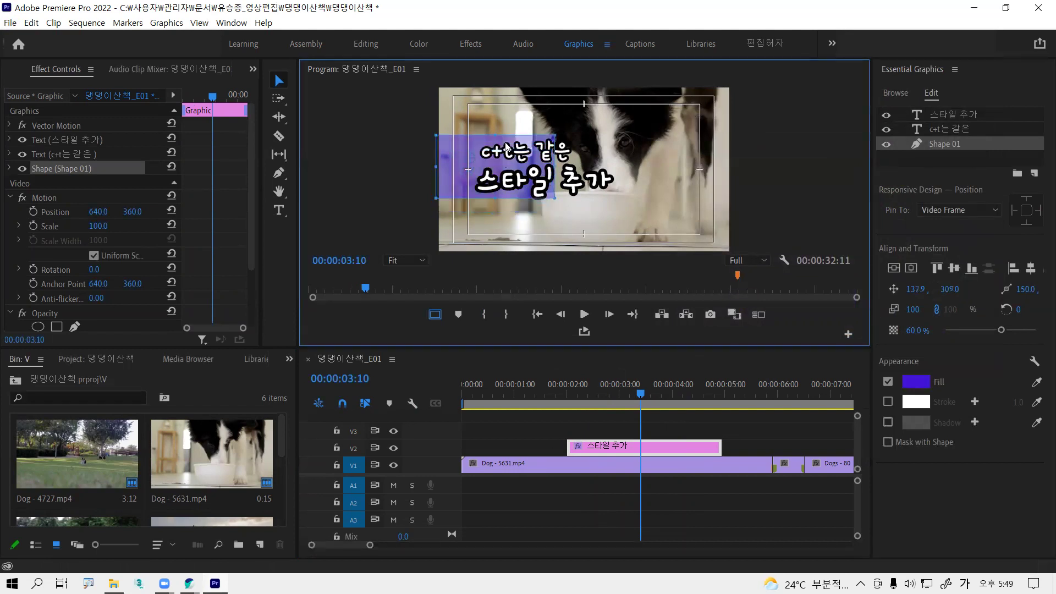
{"action": "left_click", "coordinate": [586, 178]}
{"action": "left_click_drag", "start_coordinate": [587, 178], "coordinate": [542, 142]}
{"action": "left_click", "coordinate": [556, 150]}
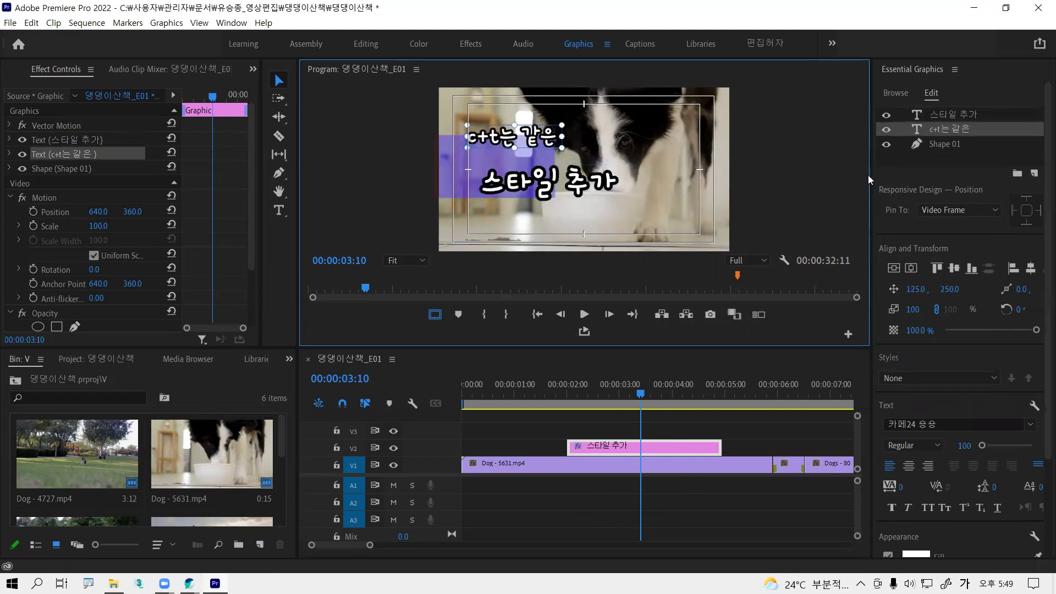
- Move the "c+t는 같은" text layer beneath the rectangle layer, and then to the top of the layer stack
{"action": "left_click_drag", "start_coordinate": [942, 131], "coordinate": [940, 154]}
{"action": "key", "text": "alt"}
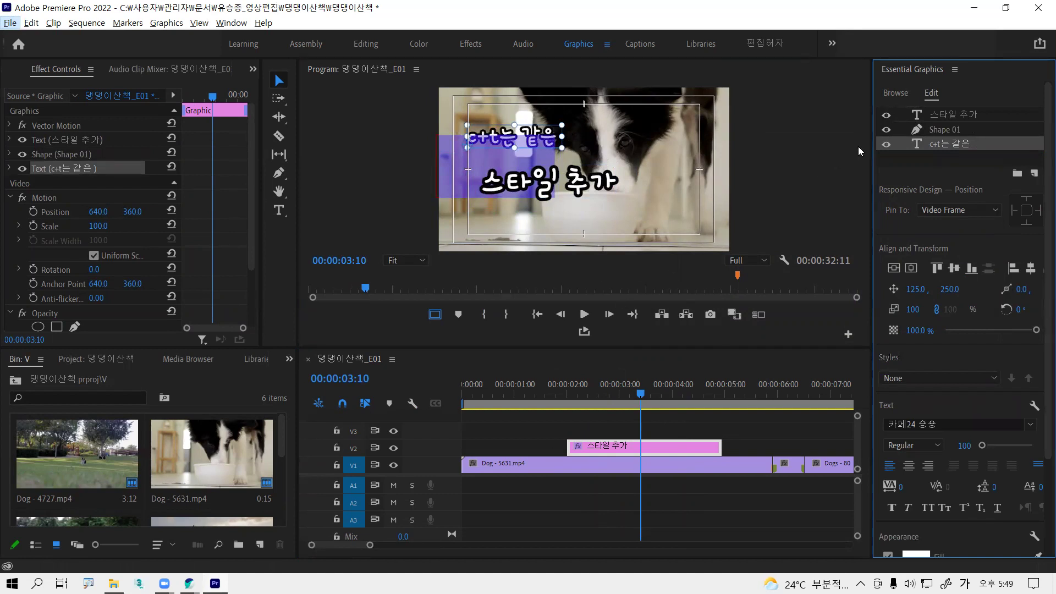
{"action": "left_click_drag", "start_coordinate": [954, 143], "coordinate": [949, 110]}
- Lower the "c+t는 같은" line to about Y 311, nudge "스타일 추가" up to about 186, 448, and deselect the title clip
{"action": "left_click_drag", "start_coordinate": [534, 147], "coordinate": [532, 158]}
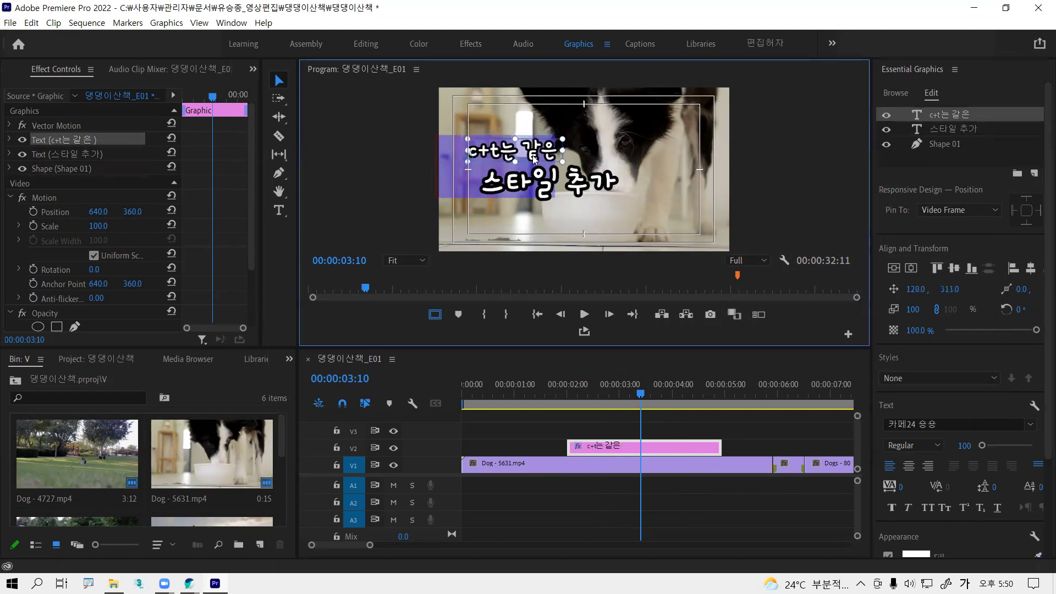
{"action": "left_click", "coordinate": [577, 186]}
{"action": "left_click_drag", "start_coordinate": [577, 186], "coordinate": [577, 184]}
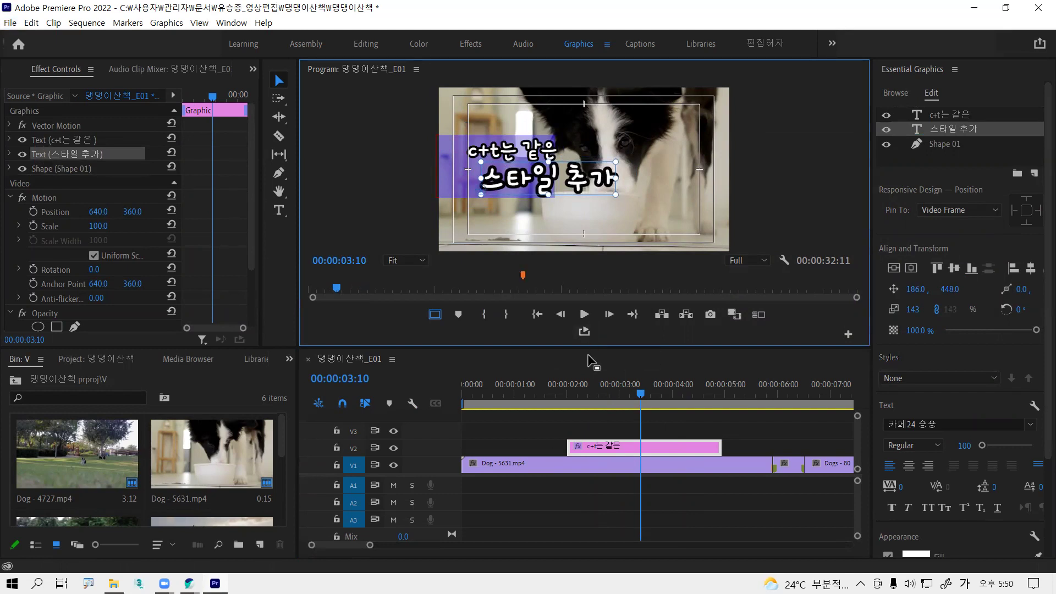
{"action": "left_click", "coordinate": [665, 417]}
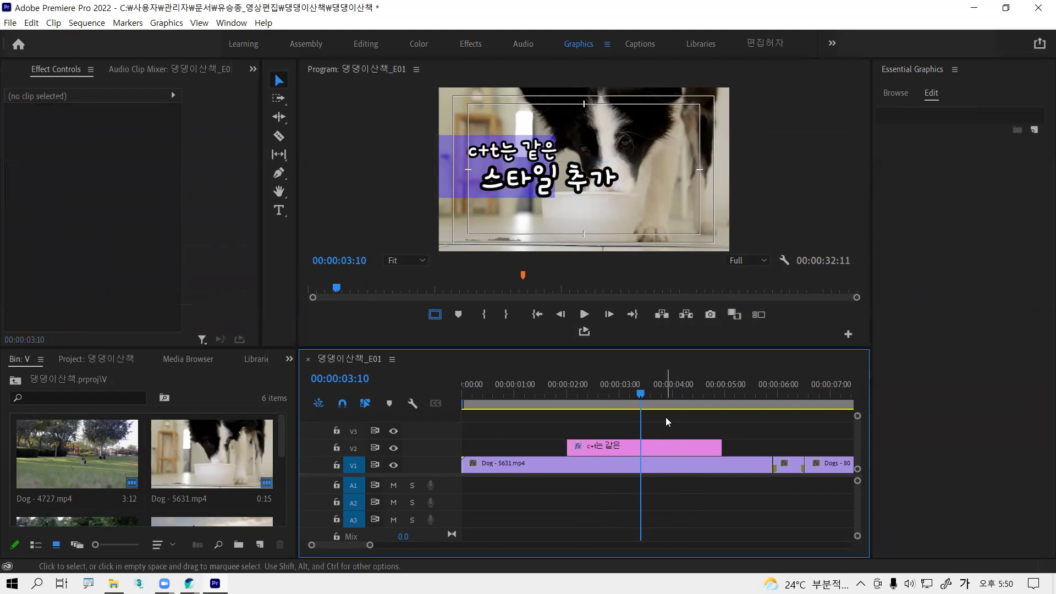
- Bring the whole sequence into view in the timeline and move the playhead to 00:00:06:21
{"action": "key", "text": "minus"}
{"action": "key", "text": "minus"}
{"action": "key", "text": "minus"}
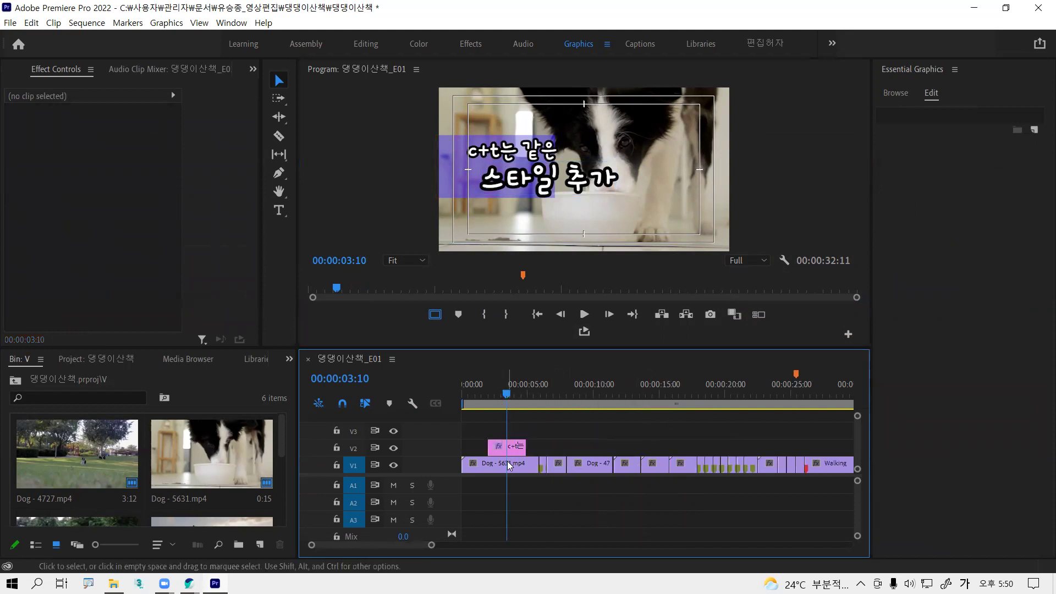
{"action": "key", "text": "alt"}
{"action": "key", "text": "alt"}
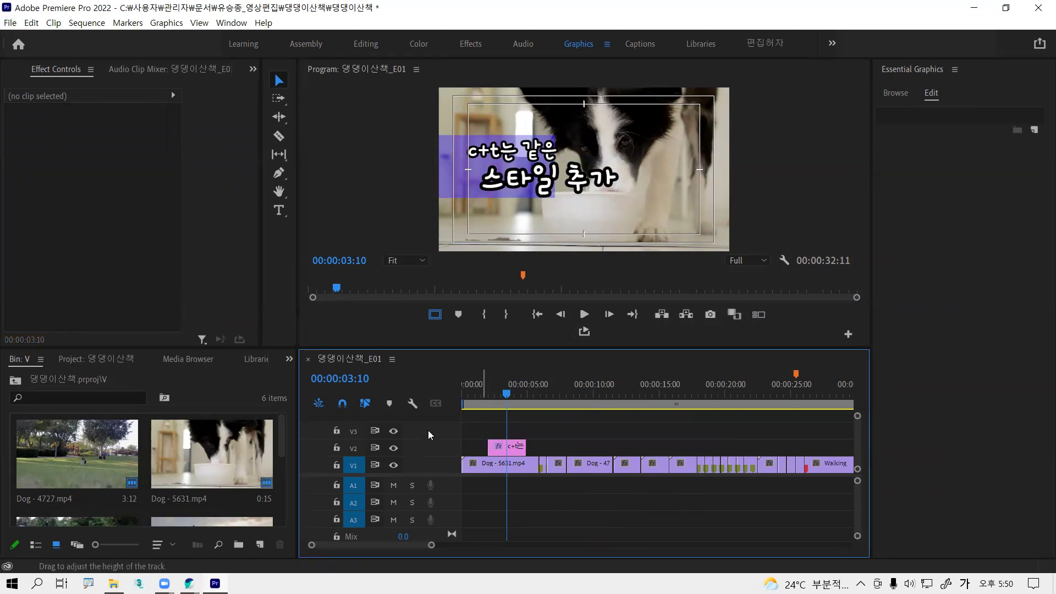
{"action": "left_click_drag", "start_coordinate": [506, 394], "coordinate": [551, 401]}
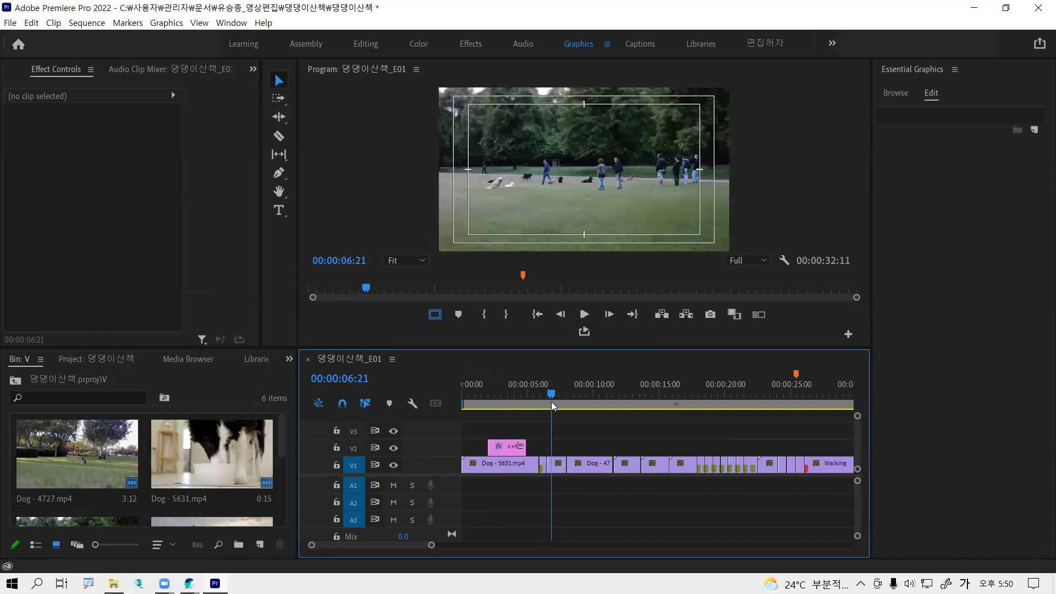
{"action": "key", "text": "alt"}
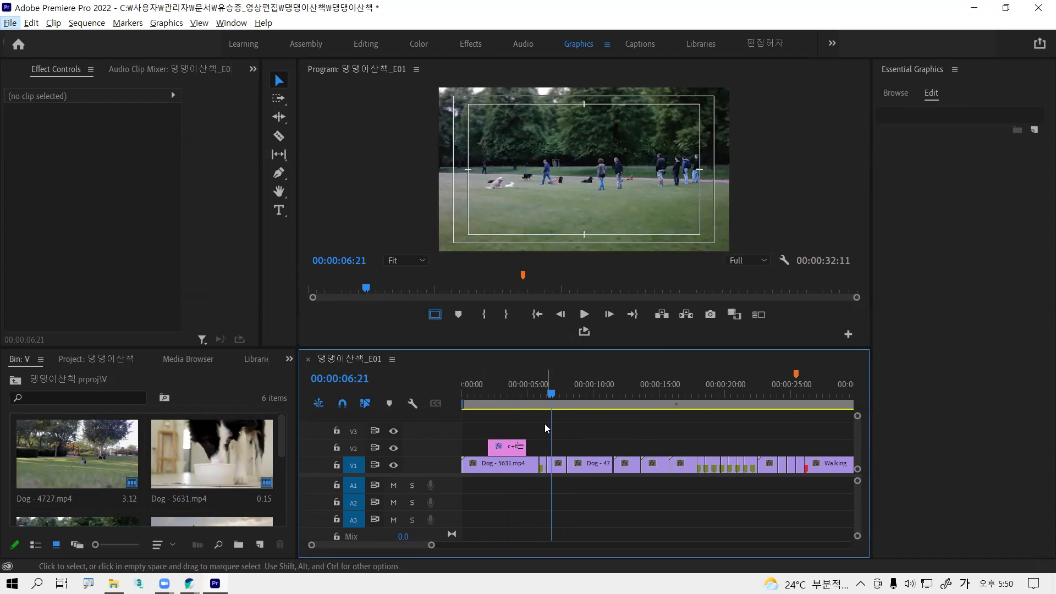
{"action": "key", "text": "alt"}
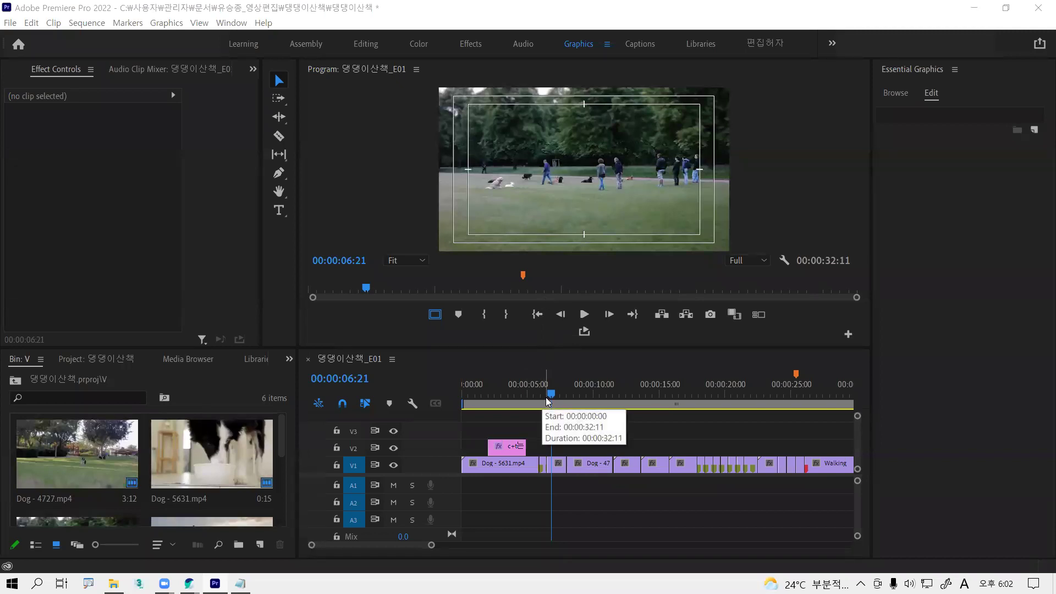
- Move the playhead back to 00:00:05:19 and examine the cuts near the end of the Dog - 5631.mp4 clip up close
{"action": "left_click_drag", "start_coordinate": [550, 397], "coordinate": [542, 395]}
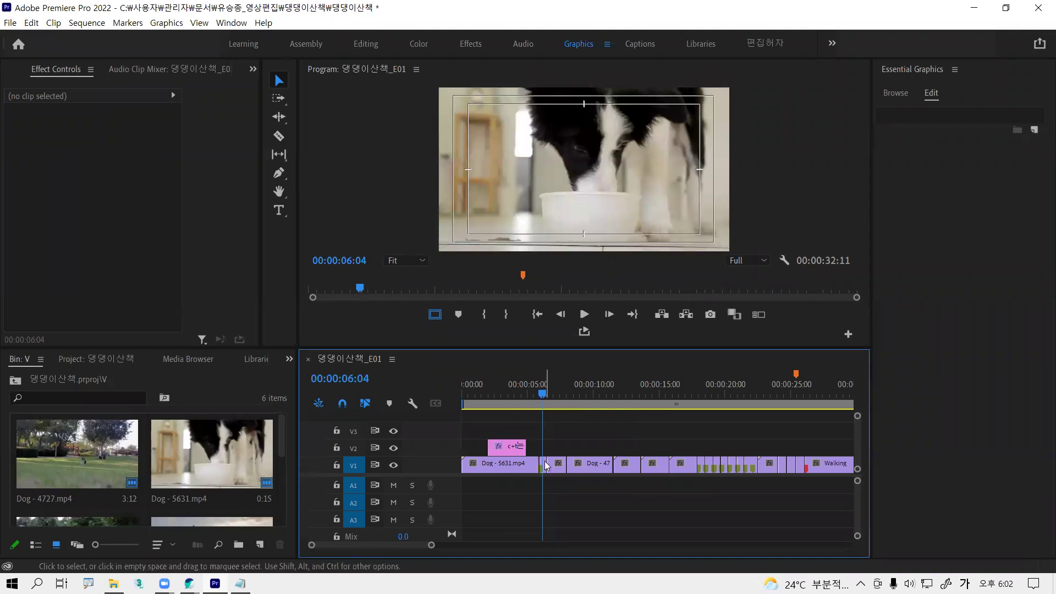
{"action": "left_click_drag", "start_coordinate": [546, 394], "coordinate": [541, 394]}
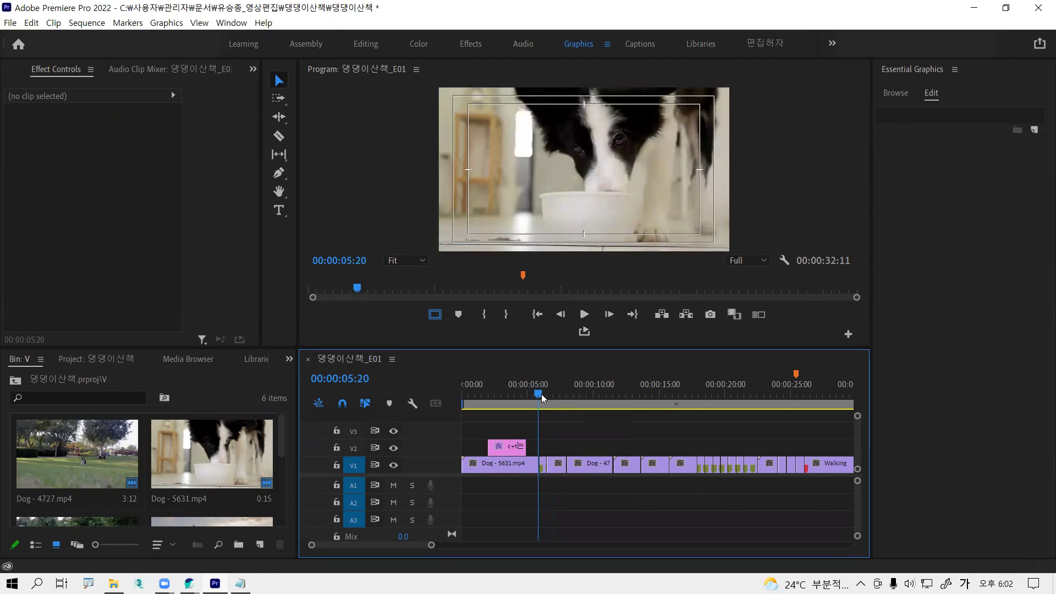
{"action": "key", "text": "="}
{"action": "key", "text": "="}
{"action": "key", "text": "="}
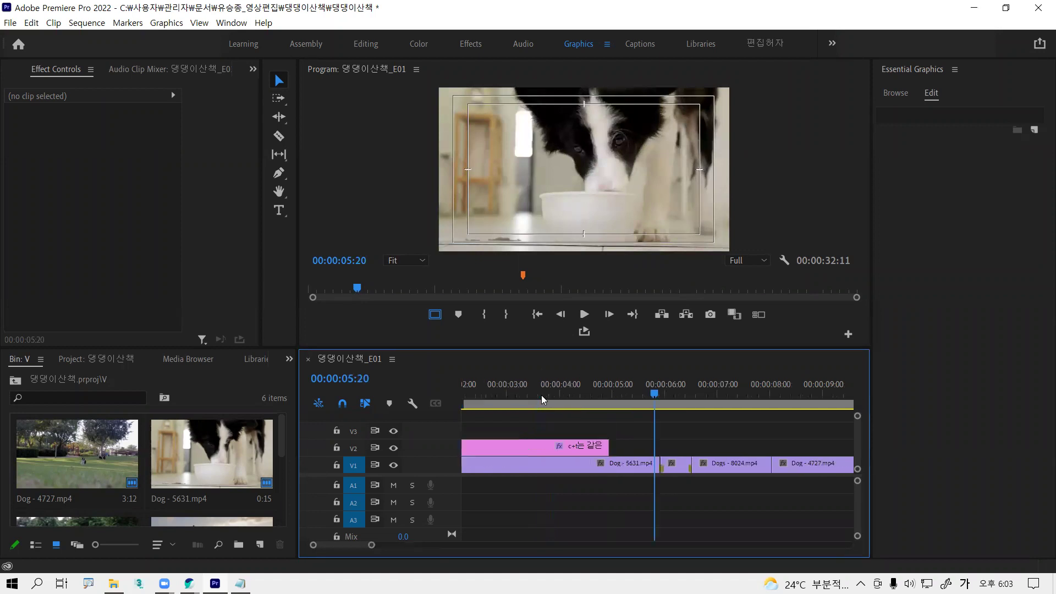
{"action": "left_click", "coordinate": [652, 394]}
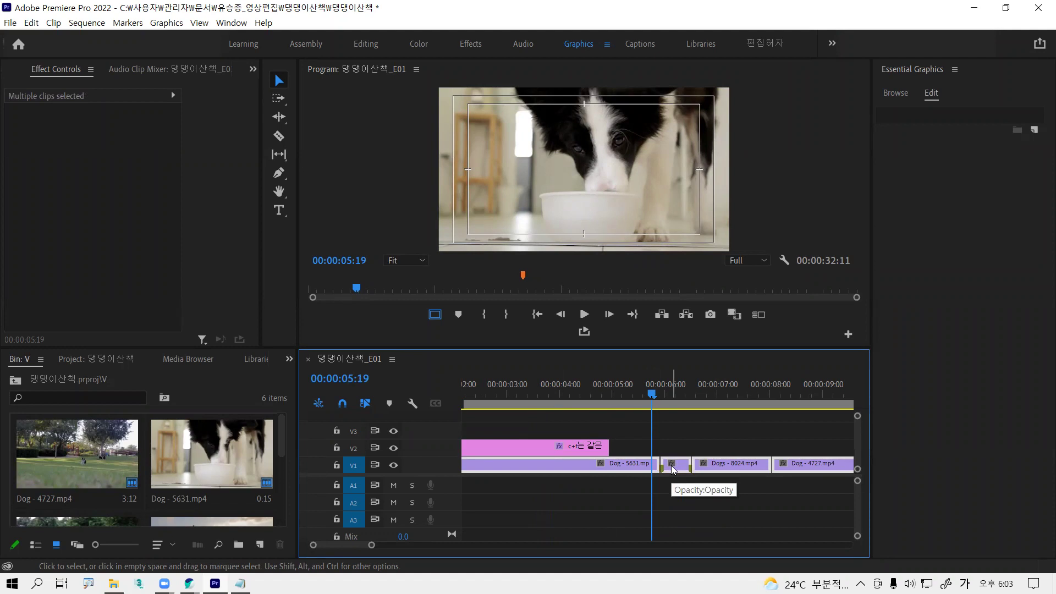
{"action": "left_click", "coordinate": [677, 437]}
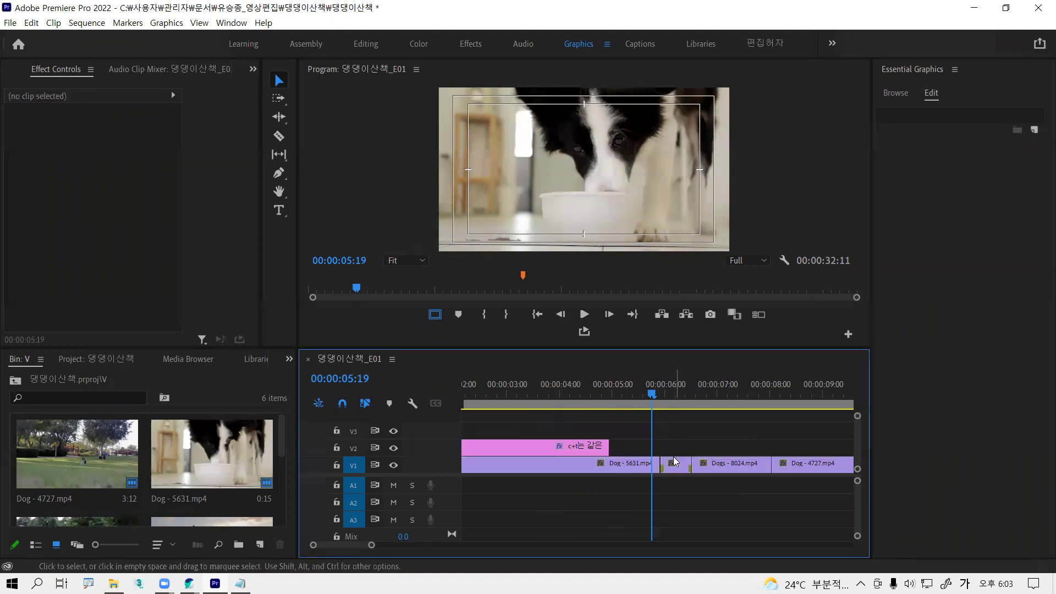
- Select the Dog - 5631.mp4 clip and step the playhead frame by frame to its last frame at 00:00:05:22
{"action": "left_click", "coordinate": [649, 465]}
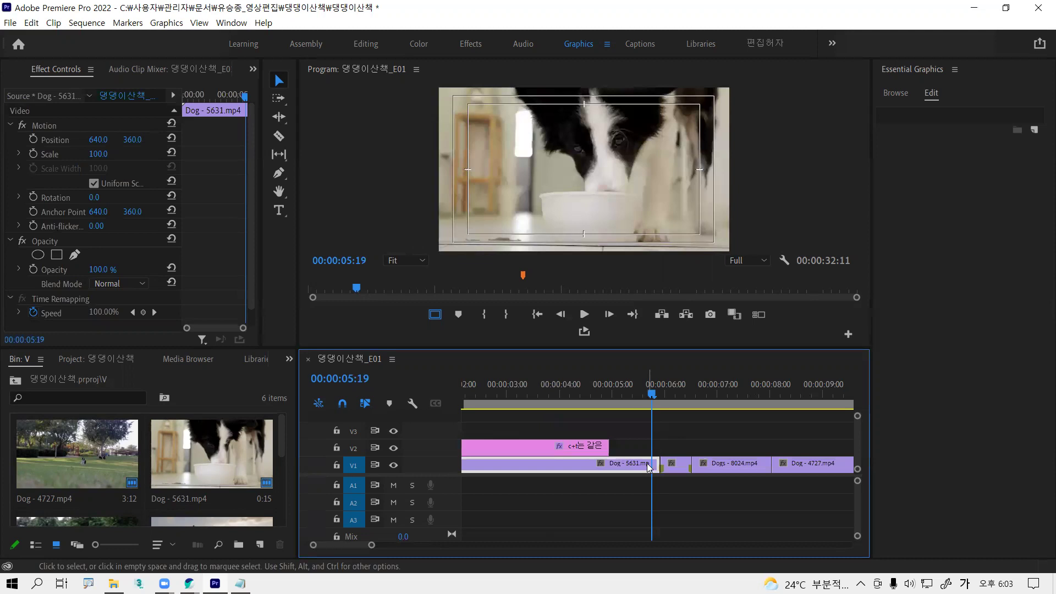
{"action": "key", "text": "alt"}
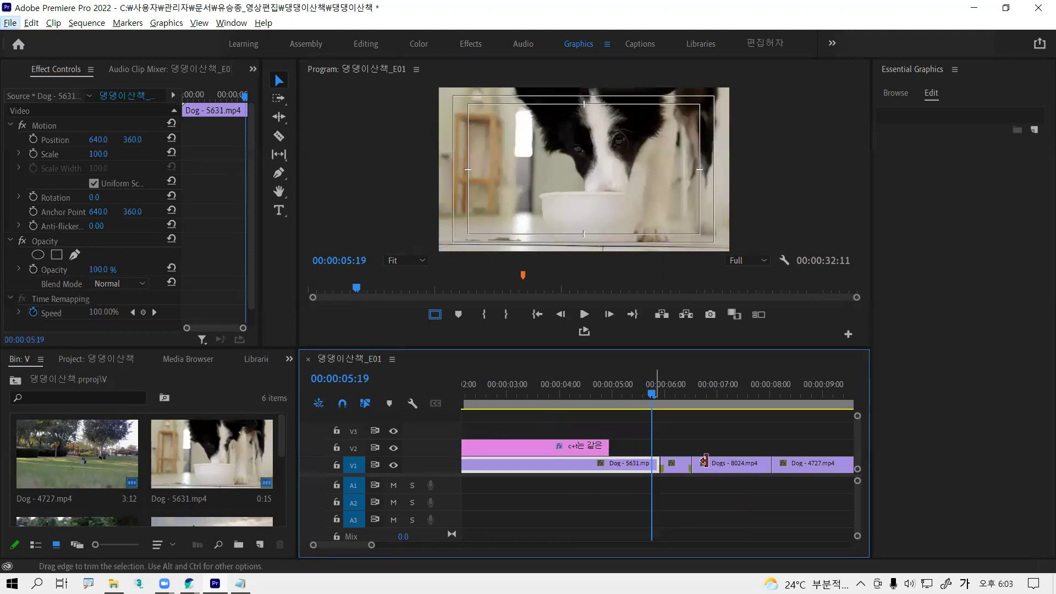
{"action": "key", "text": "alt"}
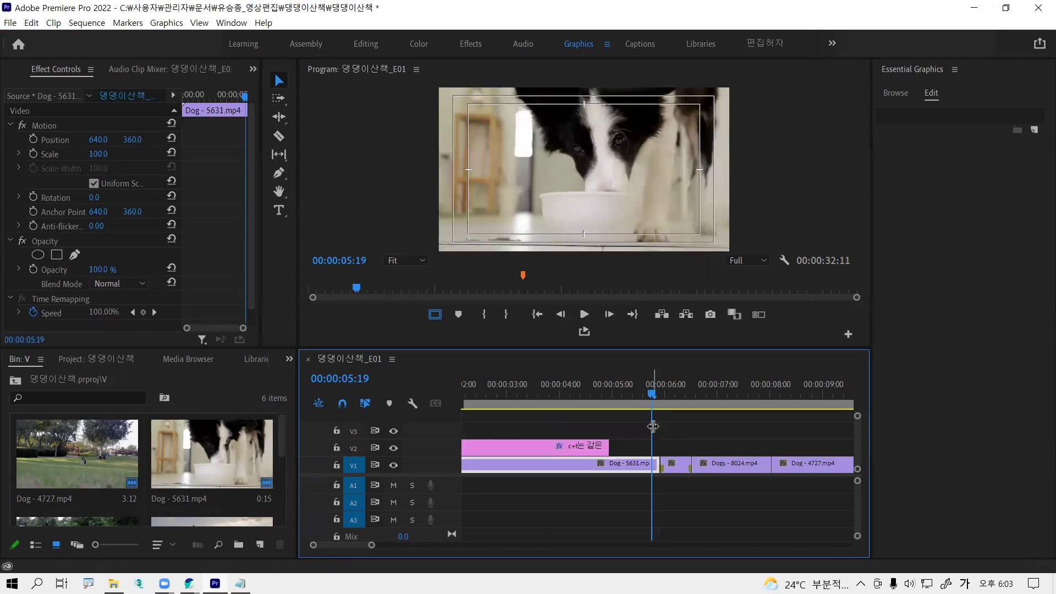
{"action": "left_click_drag", "start_coordinate": [653, 396], "coordinate": [649, 397]}
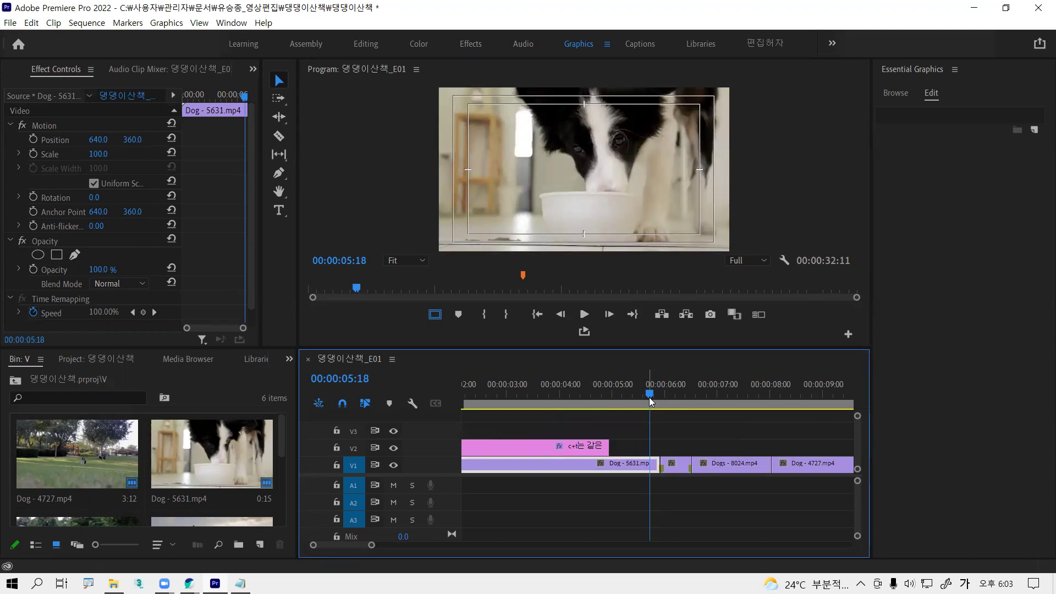
{"action": "key", "text": "Right"}
{"action": "key", "text": "Right"}
{"action": "key", "text": "Right"}
{"action": "key", "text": "Right"}
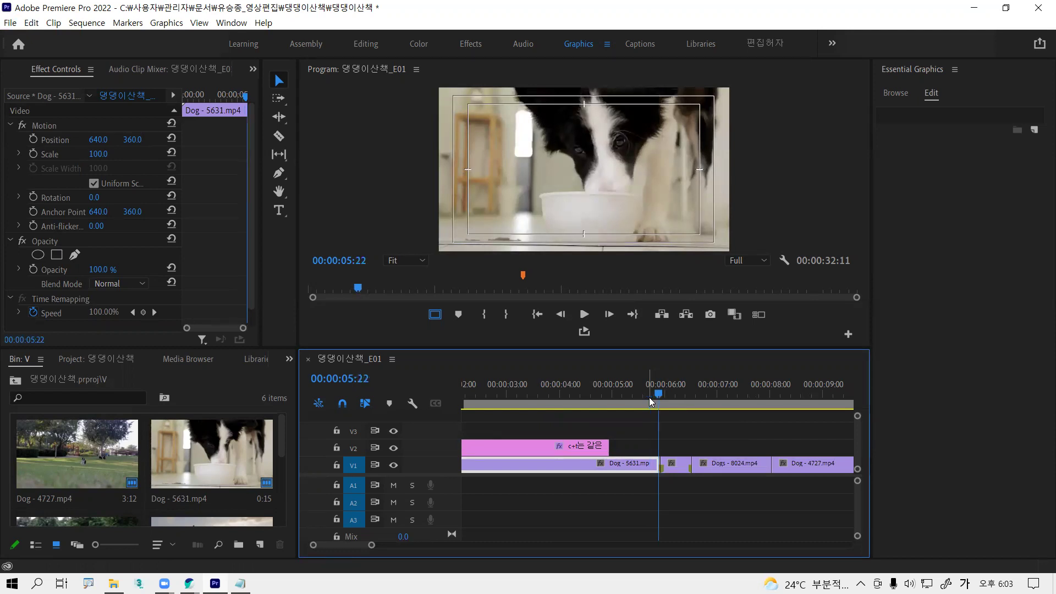
- Delete the short clip between Dog - 5631.mp4 and Dogs - 8024.mp4 on V1 and close the gap it leaves
{"action": "key", "text": "alt"}
{"action": "left_click_drag", "start_coordinate": [669, 395], "coordinate": [699, 404]}
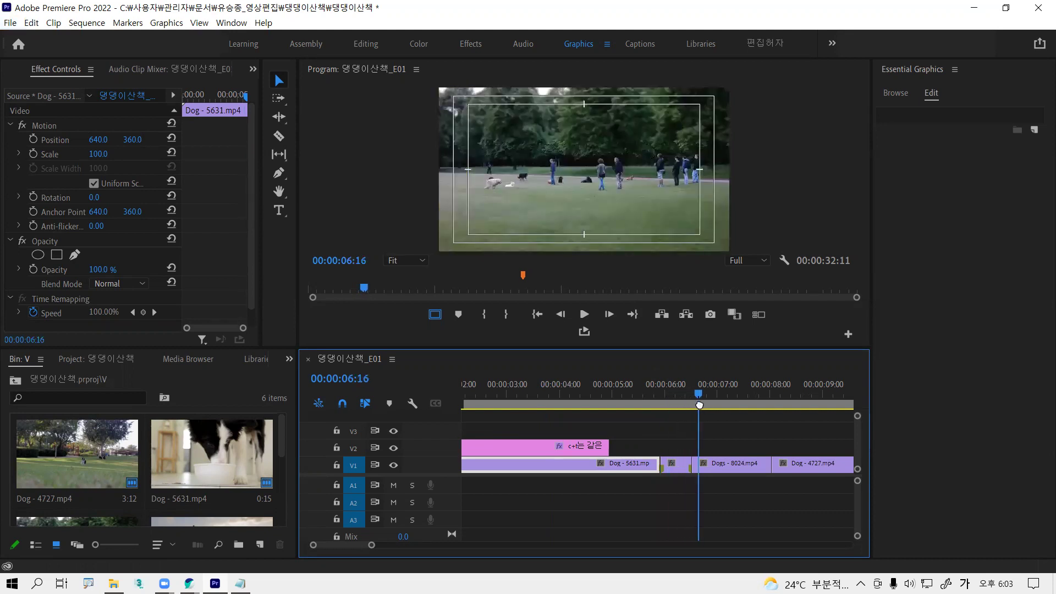
{"action": "left_click", "coordinate": [674, 469]}
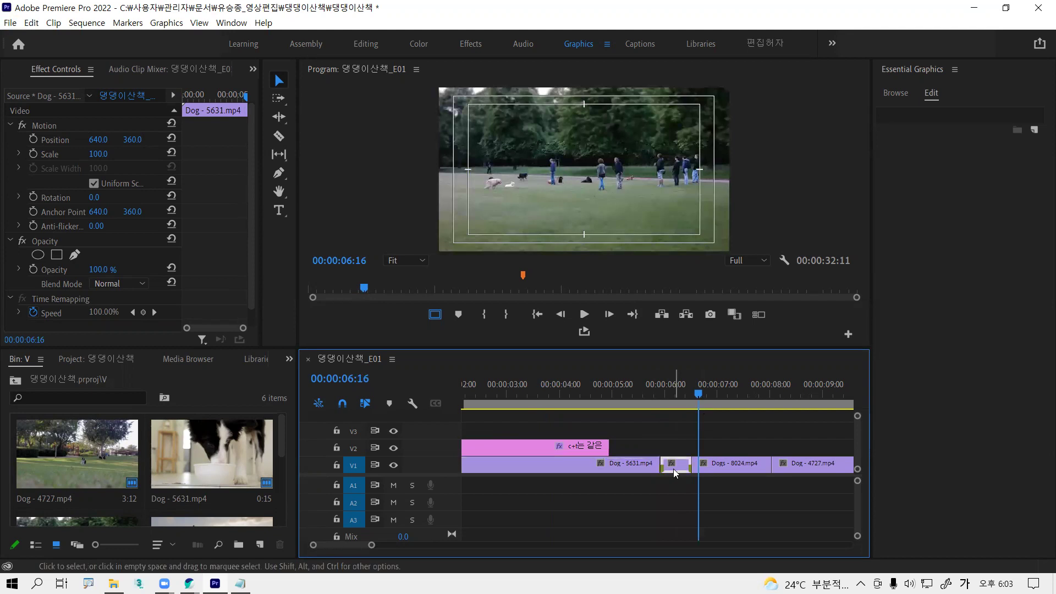
{"action": "key", "text": "Delete"}
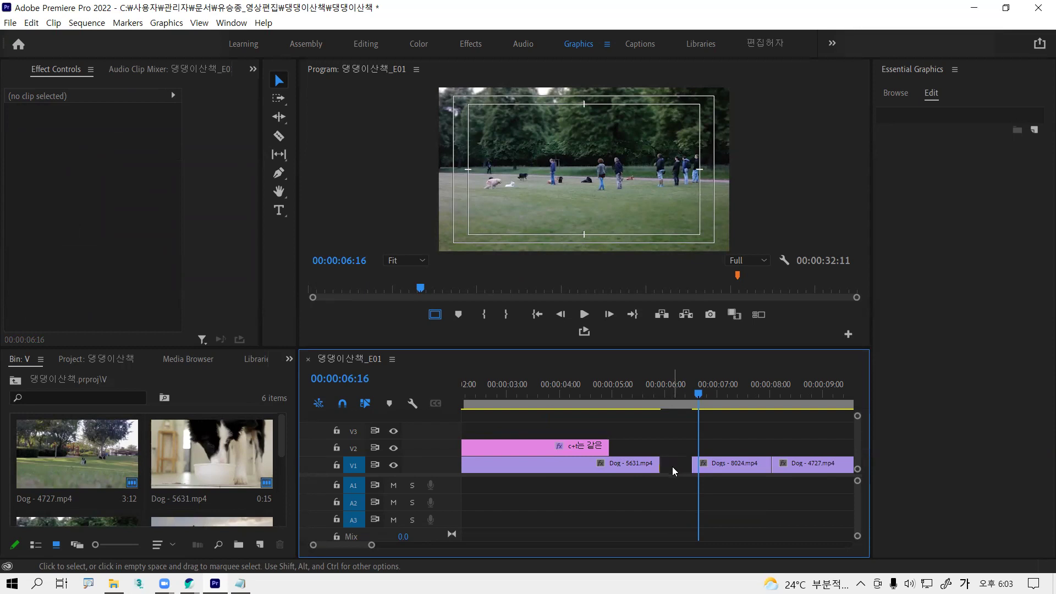
{"action": "key", "text": "Delete"}
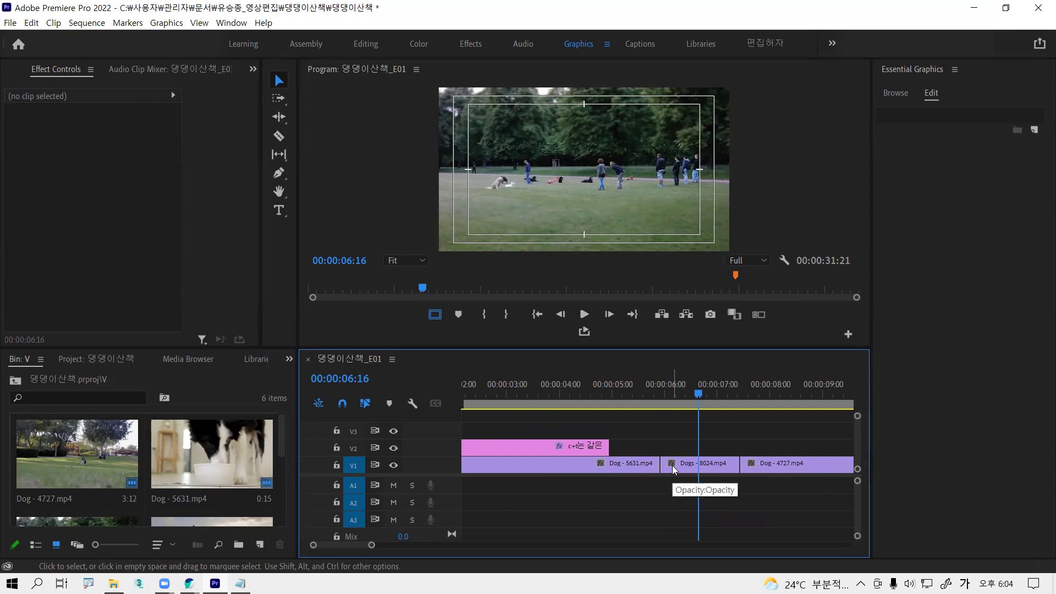
{"action": "key", "text": "alt+Tab"}
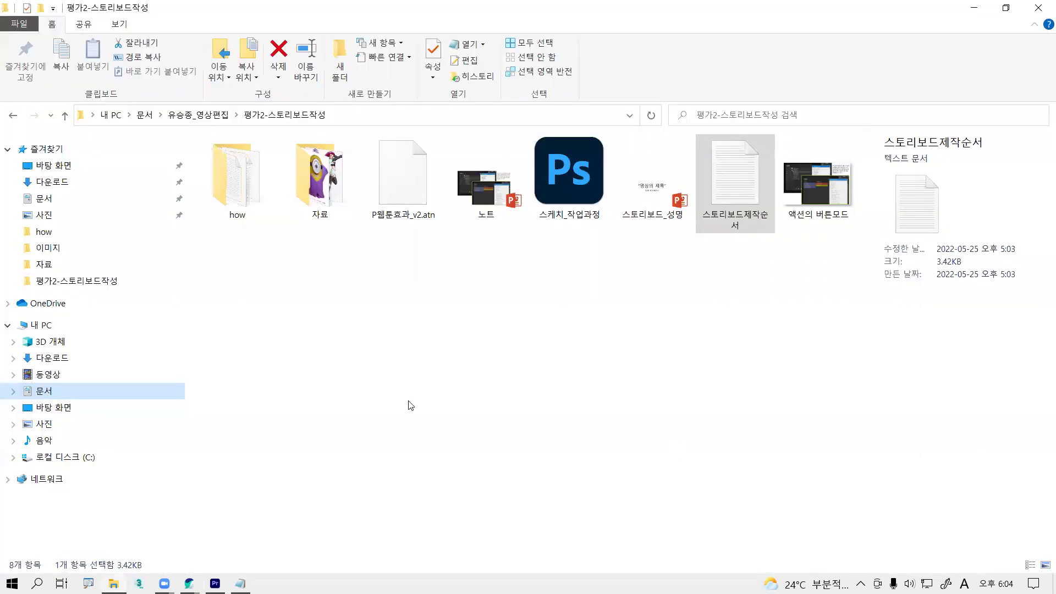
{"action": "key", "text": "alt"}
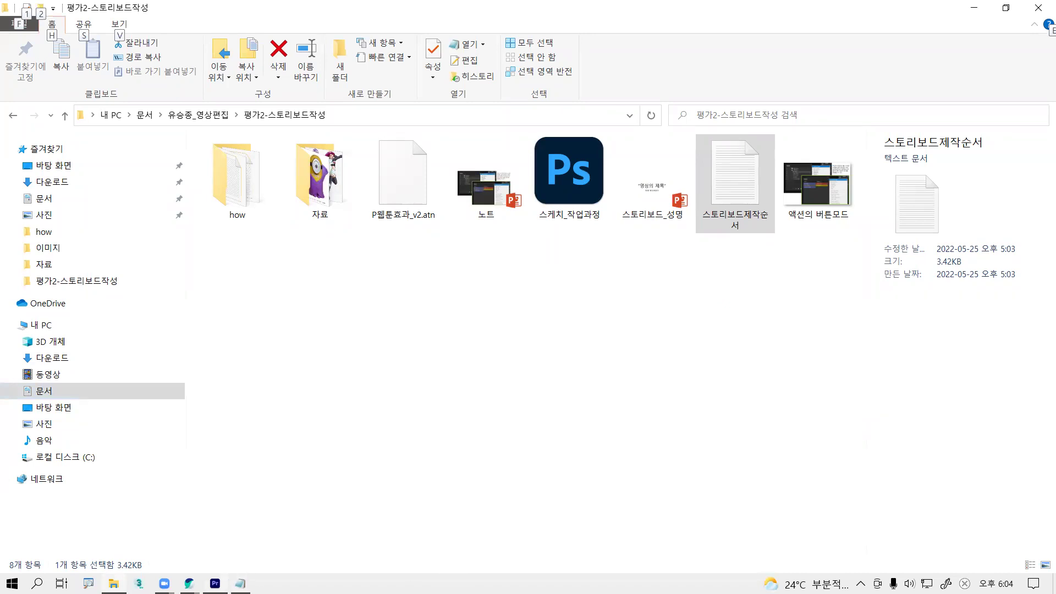
{"action": "key", "text": "alt+Tab"}
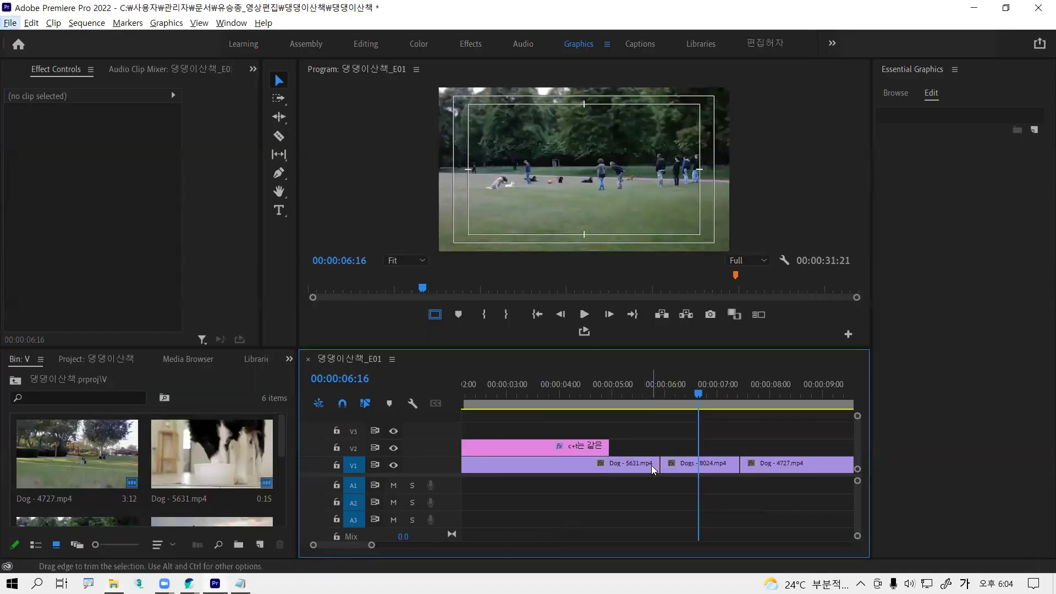
- Select the Dogs - 8024.mp4 clip and jump the playhead back from 00:00:06:04 to the clip's start at 00:00:05:23
{"action": "mouse_move", "coordinate": [672, 407]}
{"action": "left_mouse_down"}
{"action": "mouse_move", "coordinate": [662, 396]}
{"action": "mouse_move", "coordinate": [629, 402]}
{"action": "mouse_move", "coordinate": [673, 413]}
{"action": "left_mouse_up"}
{"action": "left_click", "coordinate": [682, 468]}
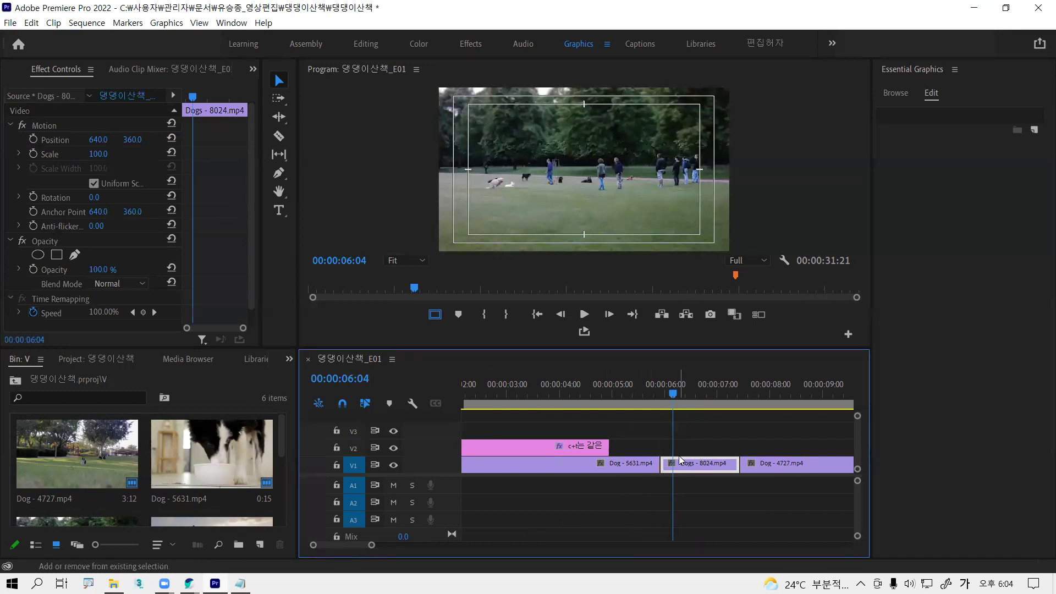
{"action": "key", "text": "Up"}
- Select the Dog - 5631.mp4 clip, place the playhead at 00:00:04:23 and jump to the clip's last frame at 00:00:05:22
{"action": "left_click", "coordinate": [619, 465]}
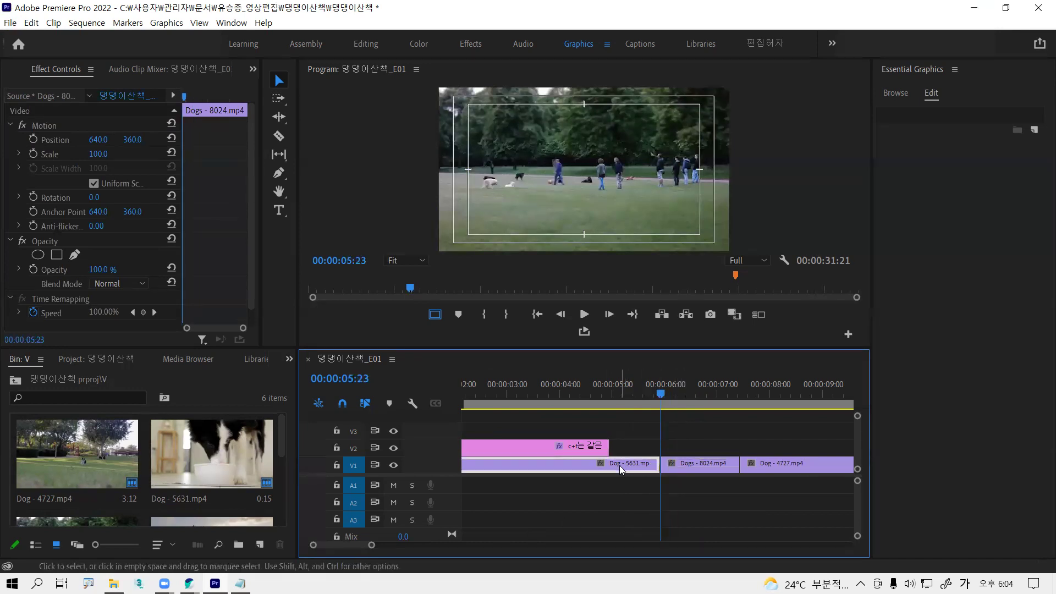
{"action": "left_click", "coordinate": [608, 376]}
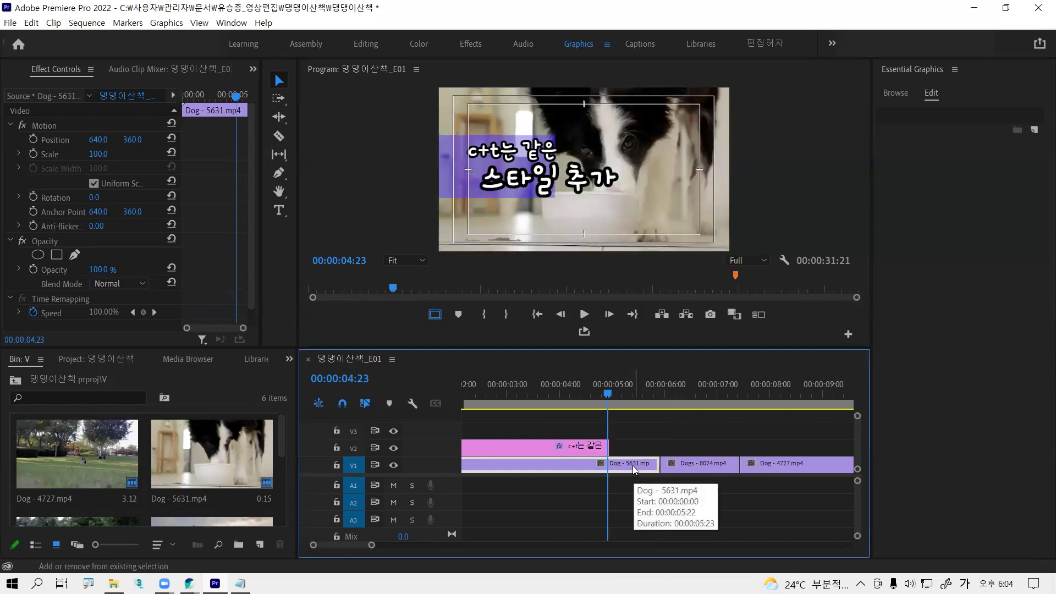
{"action": "key", "text": "shift+End"}
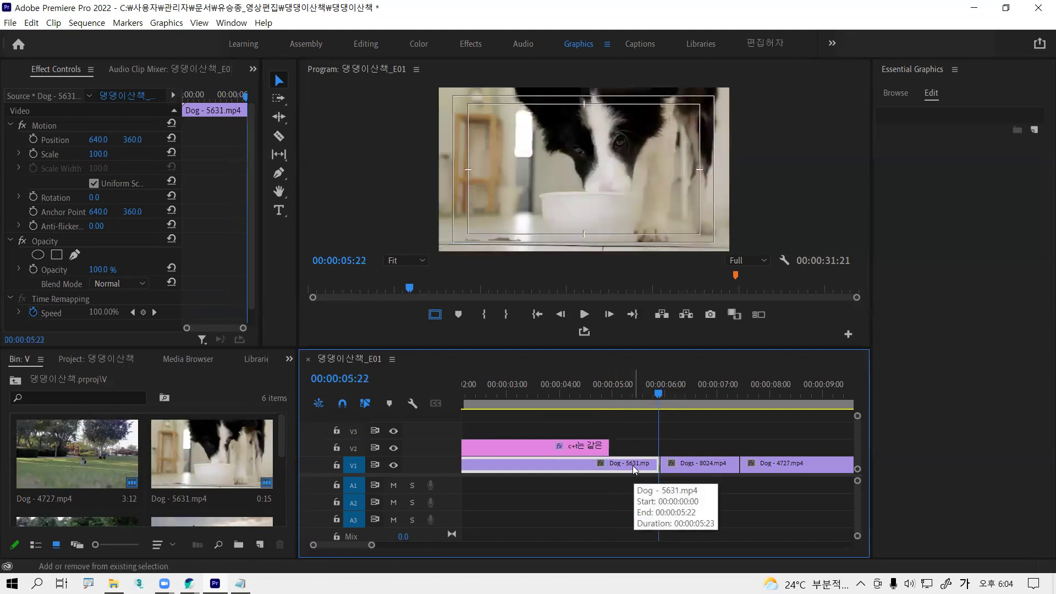
- Shift Dogs - 8024.mp4 and all following clips about 1.4 seconds later with the Track Select Forward Tool, opening a gap after Dog - 5631.mp4
{"action": "key", "text": "alt"}
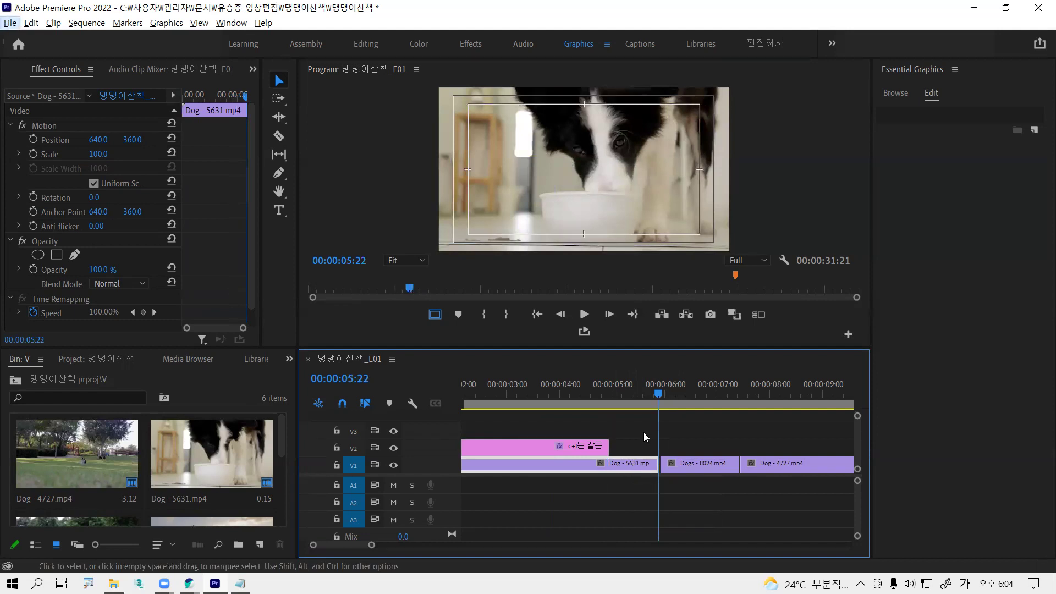
{"action": "left_click_drag", "start_coordinate": [677, 391], "coordinate": [650, 396]}
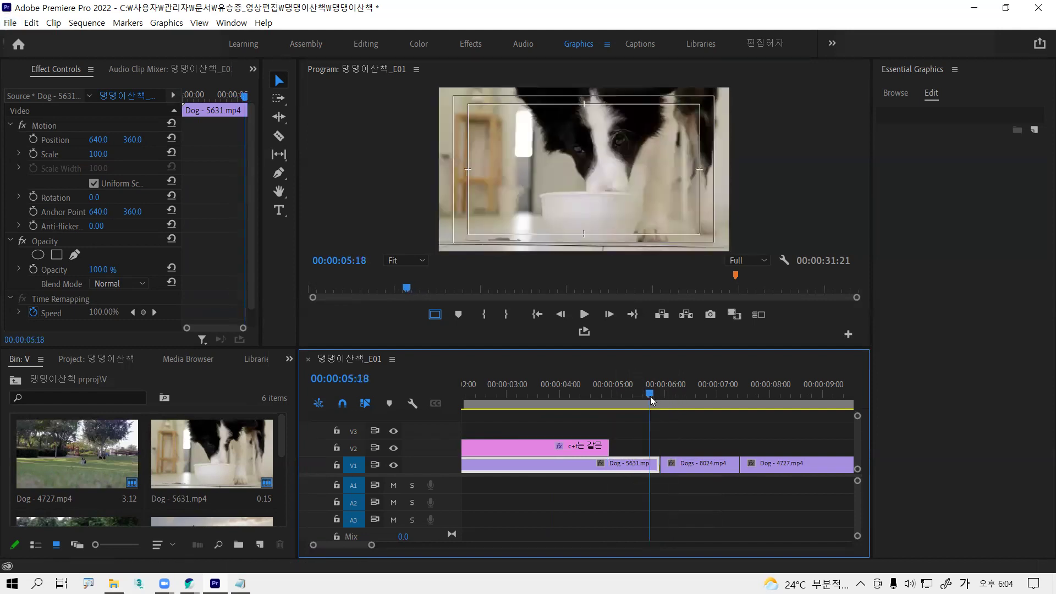
{"action": "key", "text": "alt"}
{"action": "left_click", "coordinate": [279, 99]}
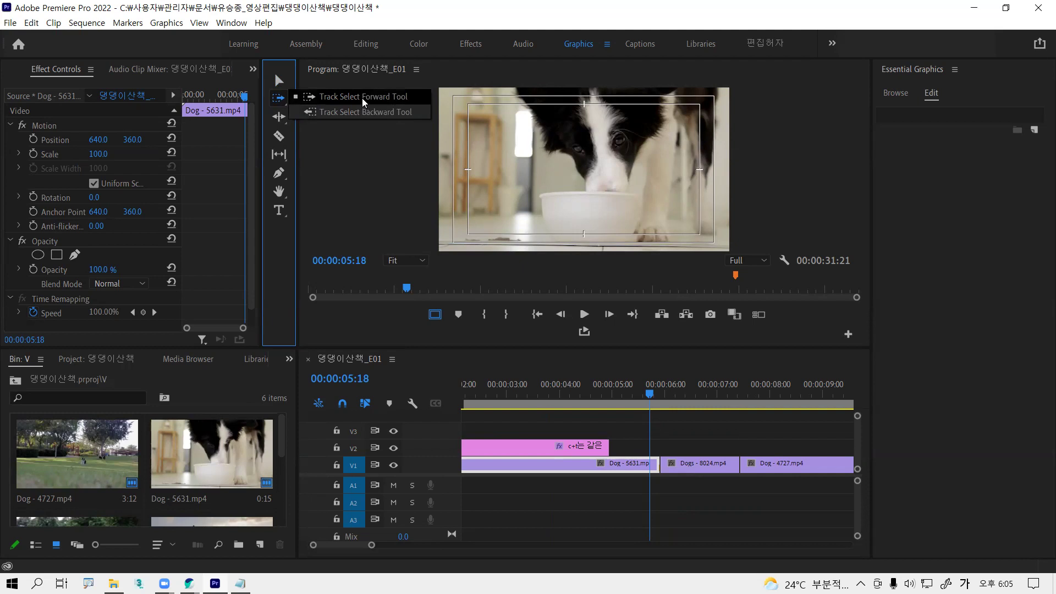
{"action": "left_click", "coordinate": [362, 98]}
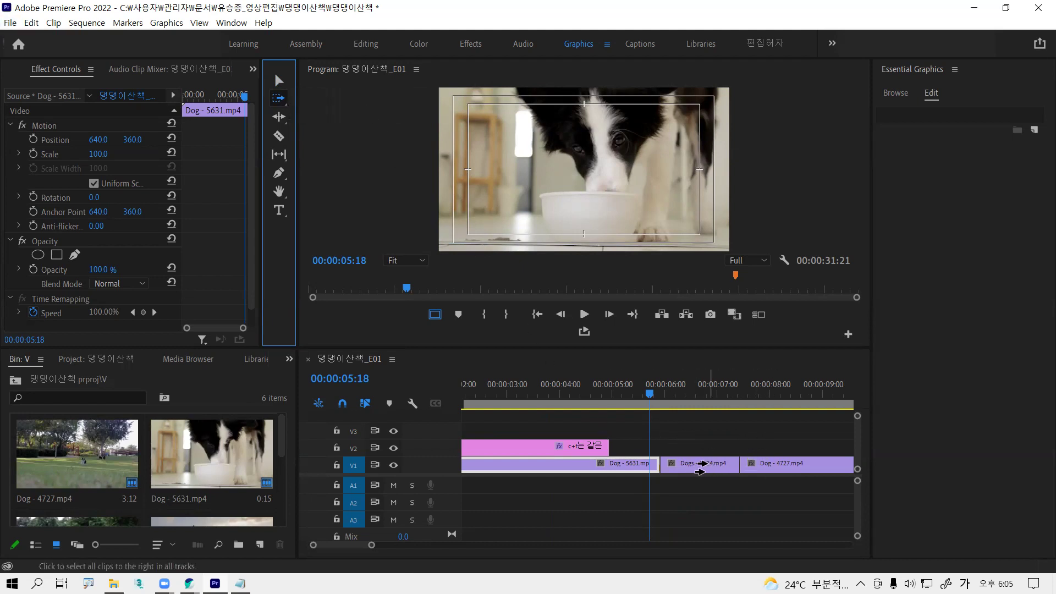
{"action": "left_click_drag", "start_coordinate": [675, 465], "coordinate": [761, 467]}
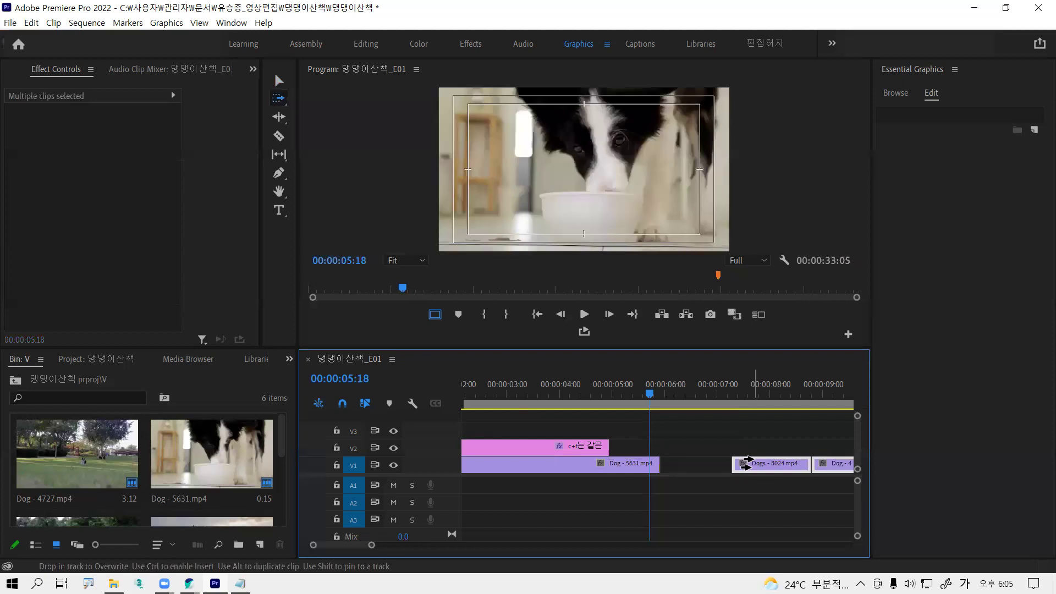
{"action": "key", "text": "alt"}
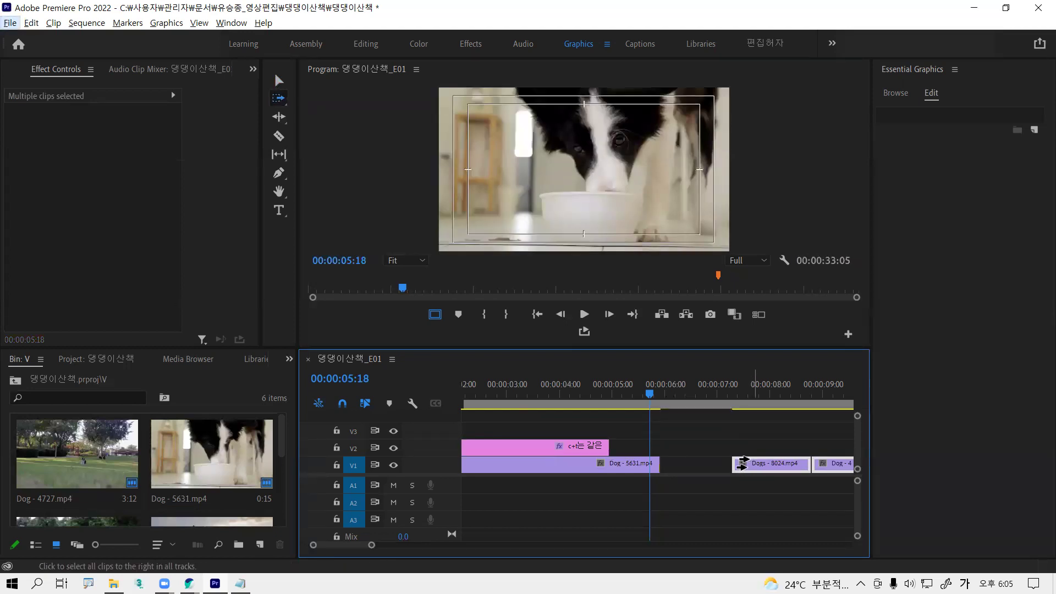
{"action": "scroll", "coordinate": [740, 464], "scroll_direction": "down", "scroll_amount": 5}
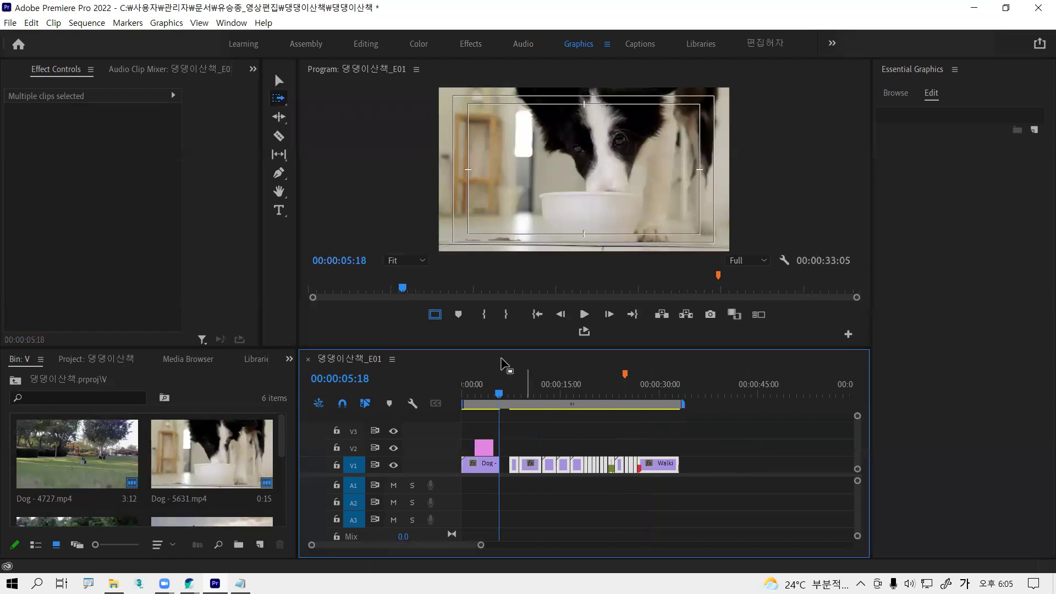
- Duplicate the title graphic twice along V2, with the copies starting at about 15 and 20 seconds
{"action": "left_click", "coordinate": [279, 81]}
{"action": "key", "text": "alt"}
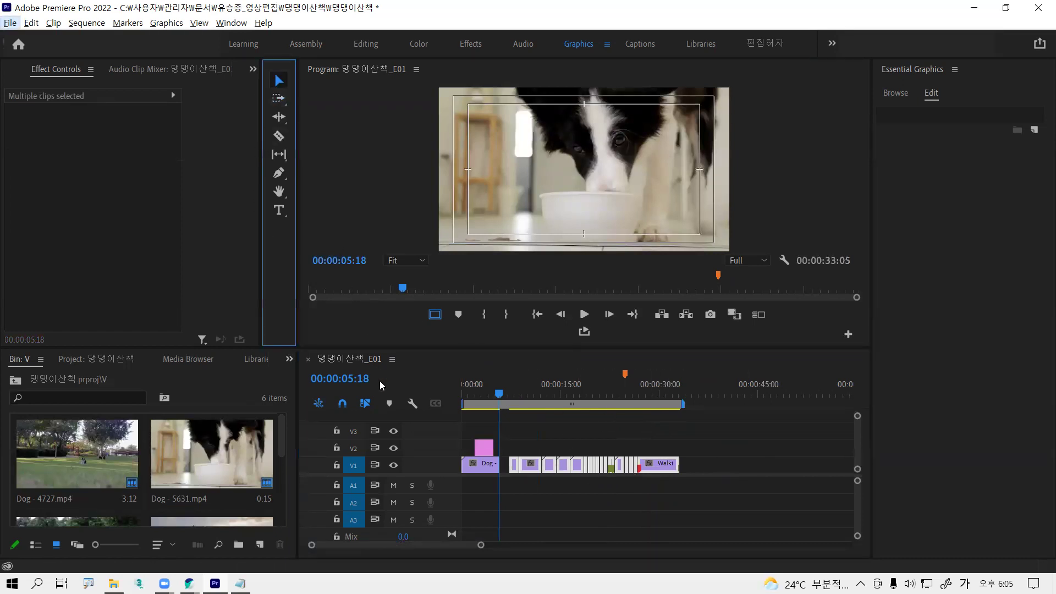
{"action": "left_click", "coordinate": [484, 451]}
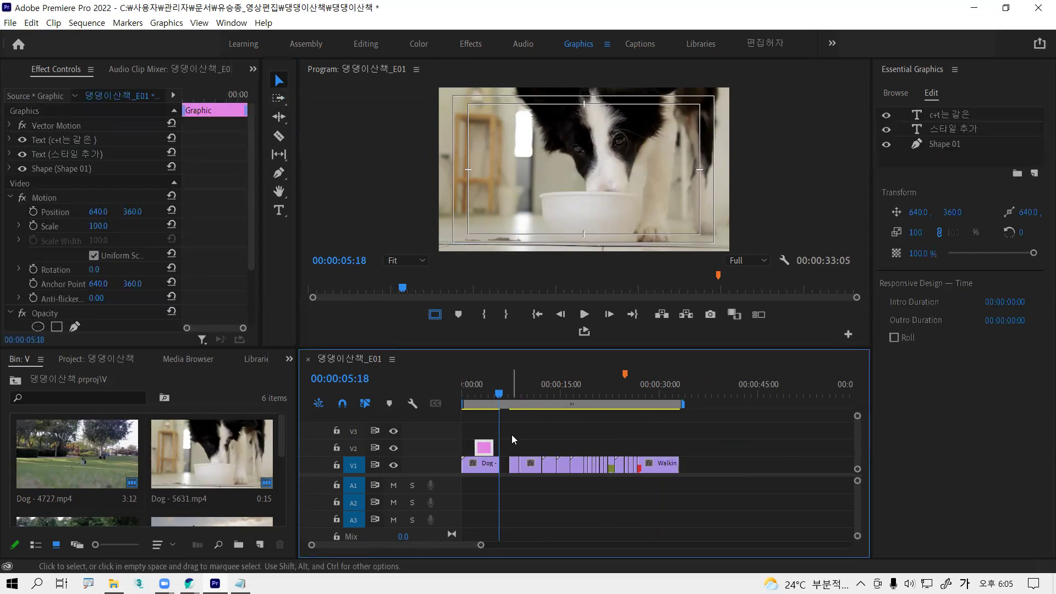
{"action": "key", "text": "alt"}
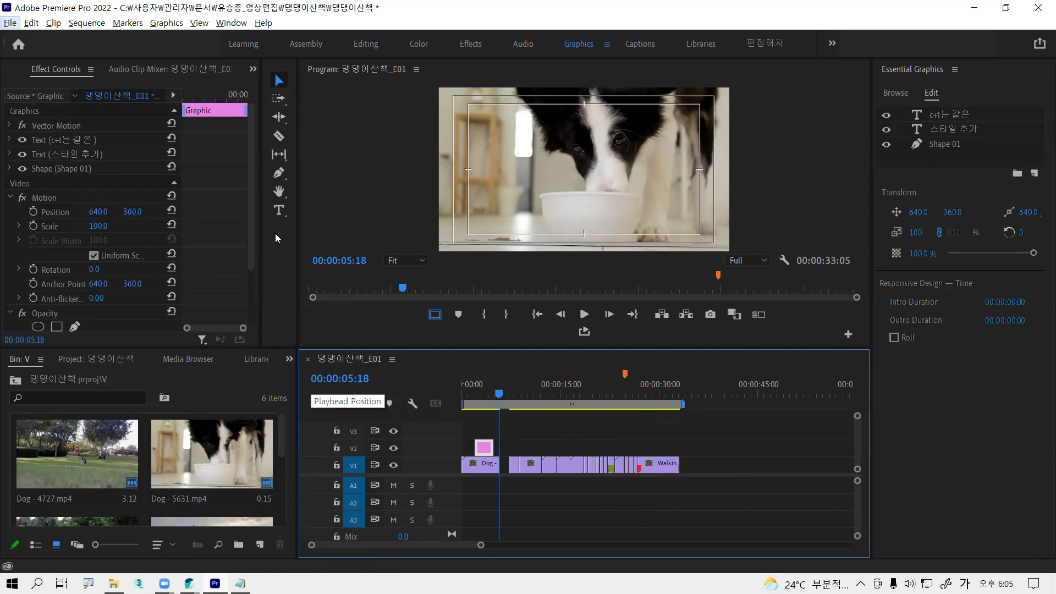
{"action": "left_click", "coordinate": [279, 80]}
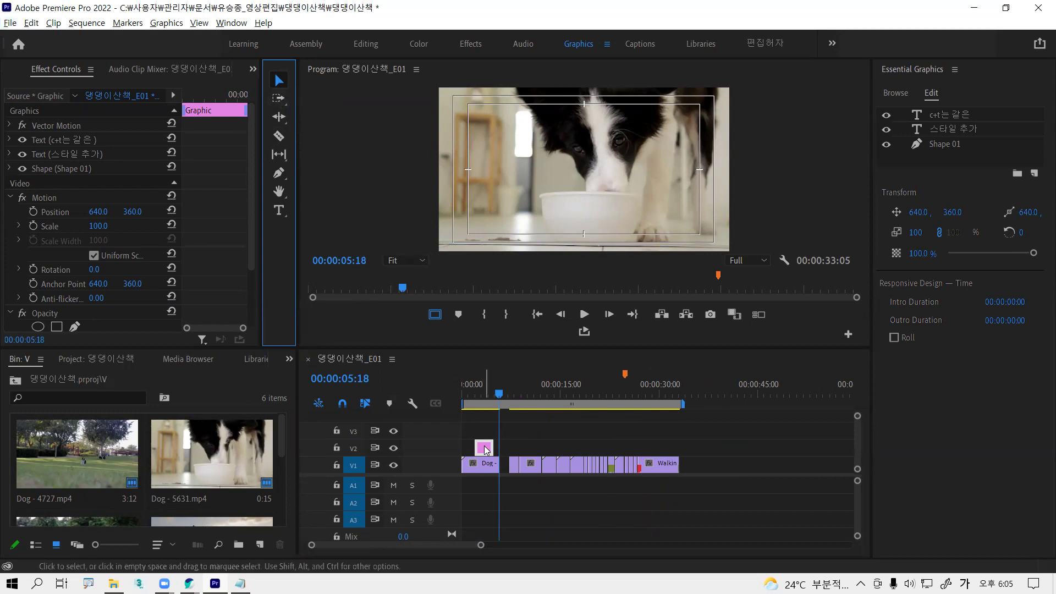
{"action": "left_click_drag", "start_coordinate": [485, 450], "coordinate": [565, 447]}
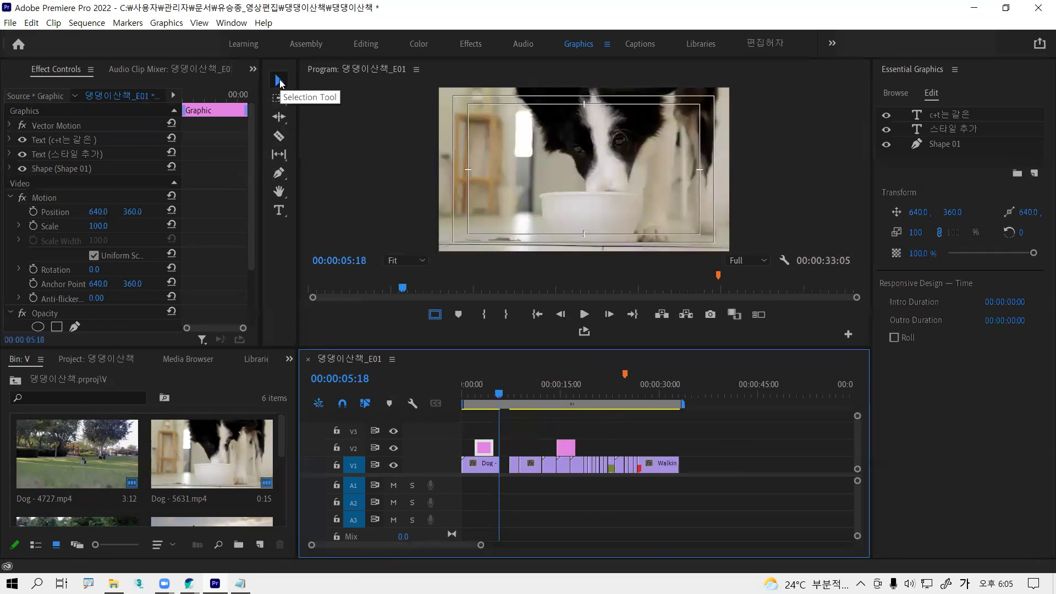
{"action": "key", "text": "alt"}
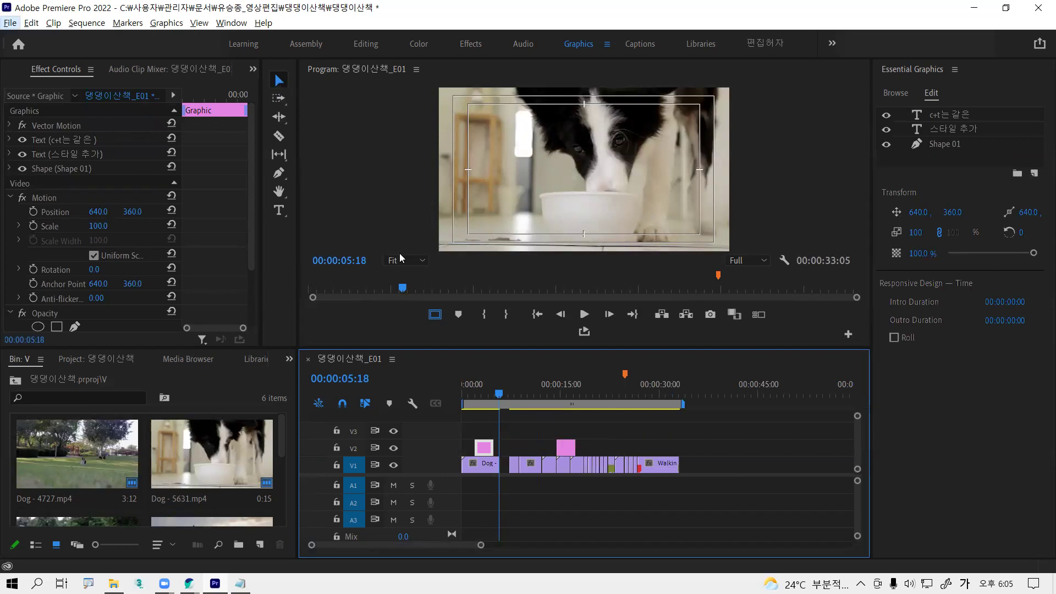
{"action": "left_click_drag", "start_coordinate": [568, 449], "coordinate": [607, 449]}
{"action": "key", "text": "alt"}
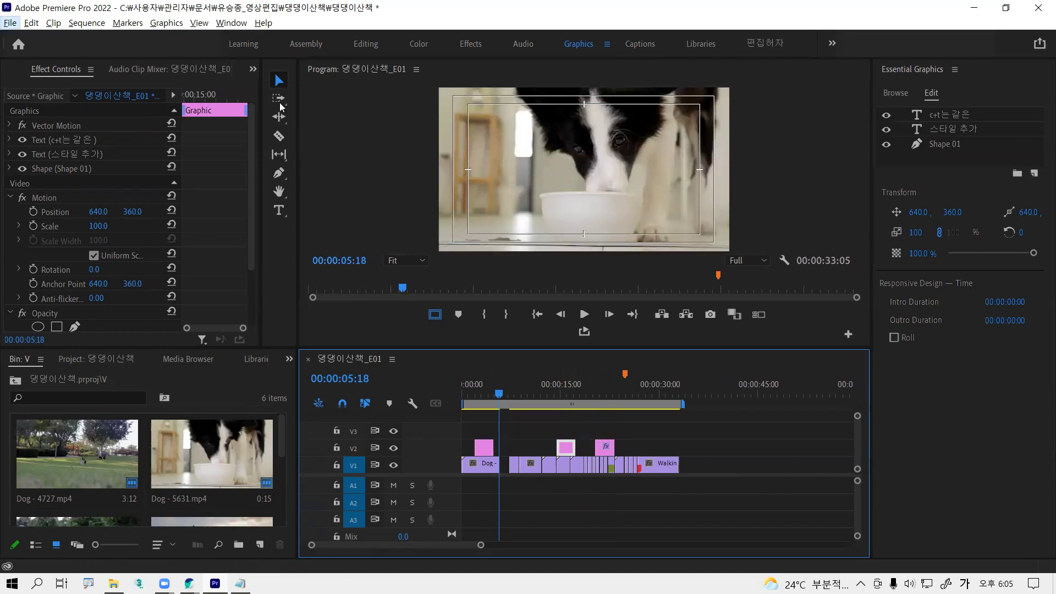
- Open two more V1 gaps with Track Select Forward, shifting the clips from the first title copy 00:00:07:06 later and an earlier group about 6 seconds
{"action": "left_click", "coordinate": [280, 99]}
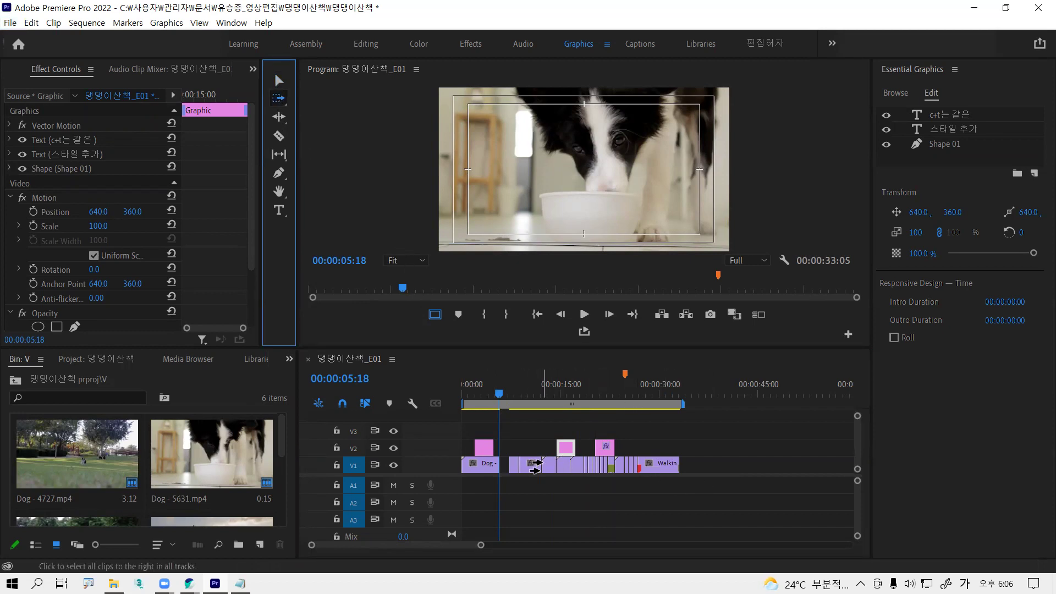
{"action": "left_click", "coordinate": [558, 465]}
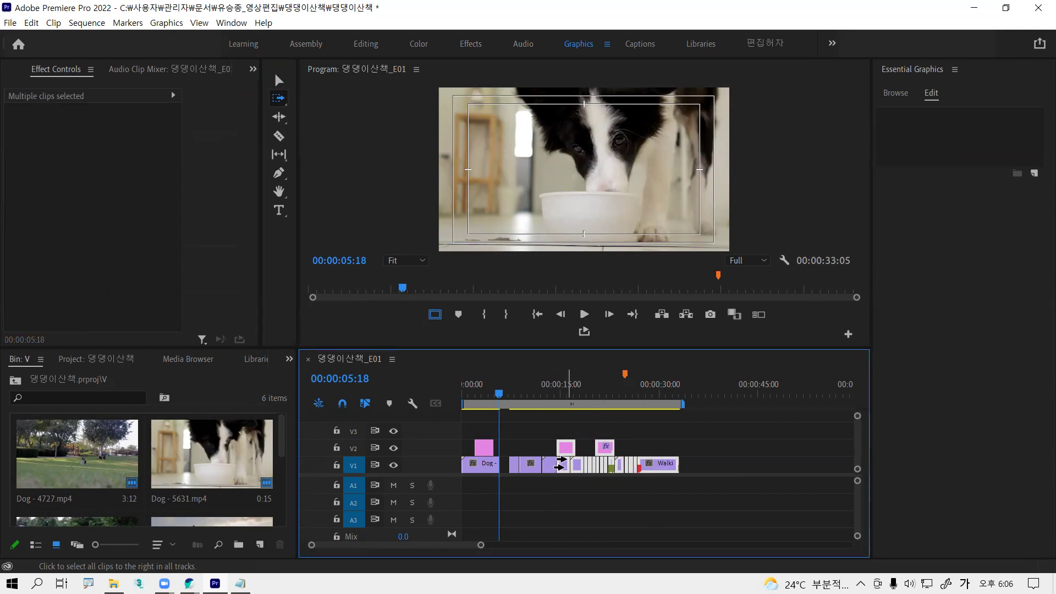
{"action": "left_click_drag", "start_coordinate": [561, 464], "coordinate": [616, 464]}
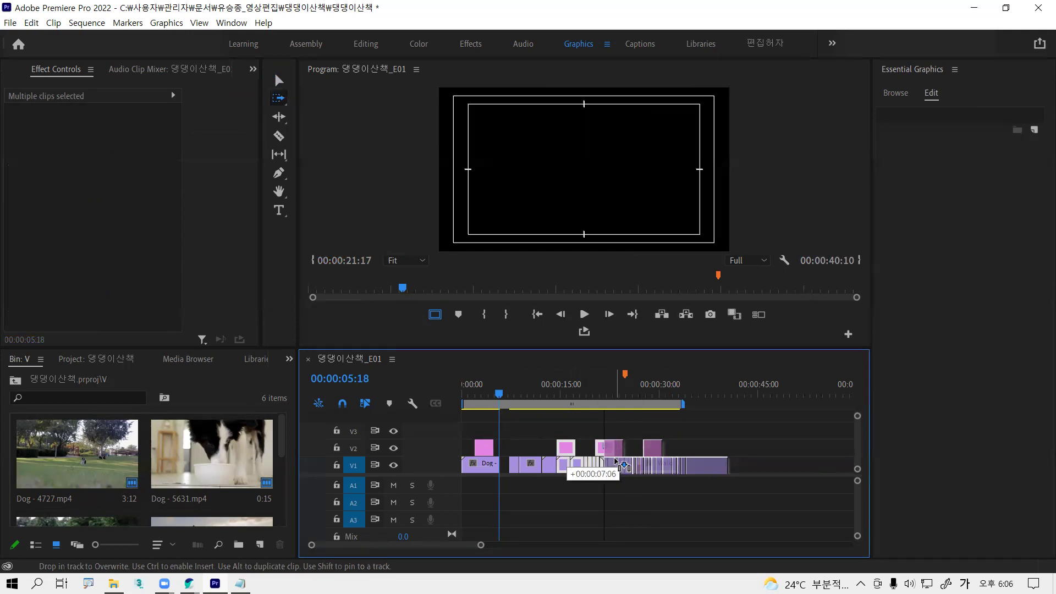
{"action": "left_click_drag", "start_coordinate": [623, 466], "coordinate": [619, 466]}
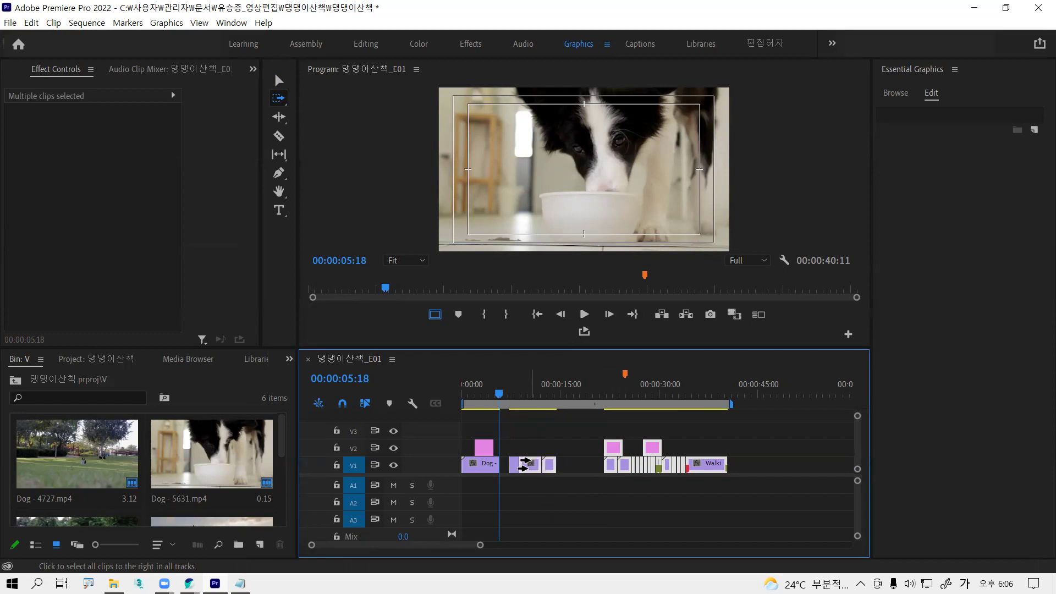
{"action": "left_click_drag", "start_coordinate": [525, 465], "coordinate": [562, 464]}
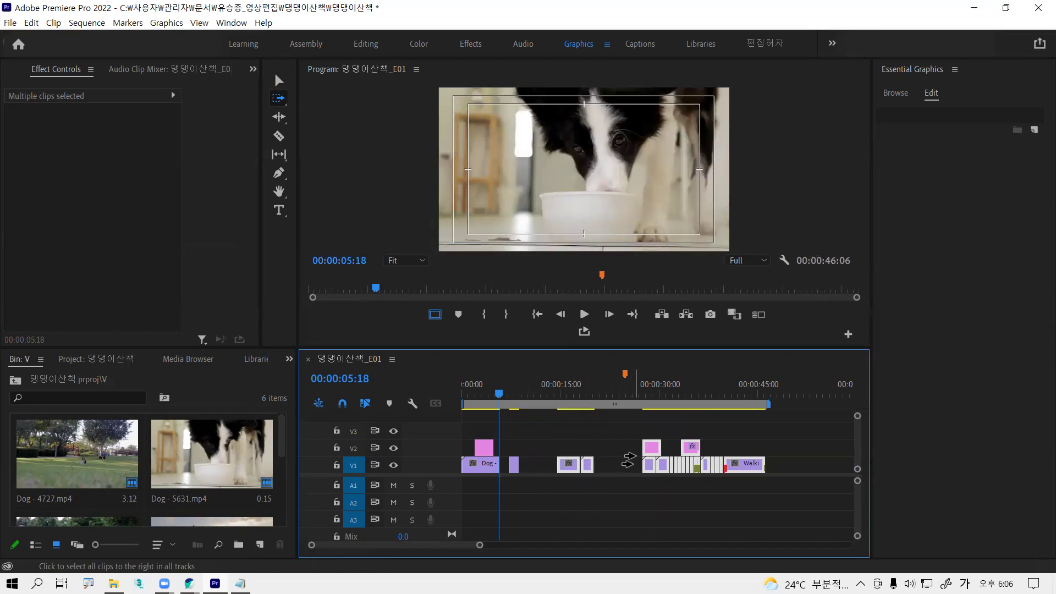
- Try to delete the large V1 gap before the two title copies, and undo the deletion
{"action": "key", "text": "alt"}
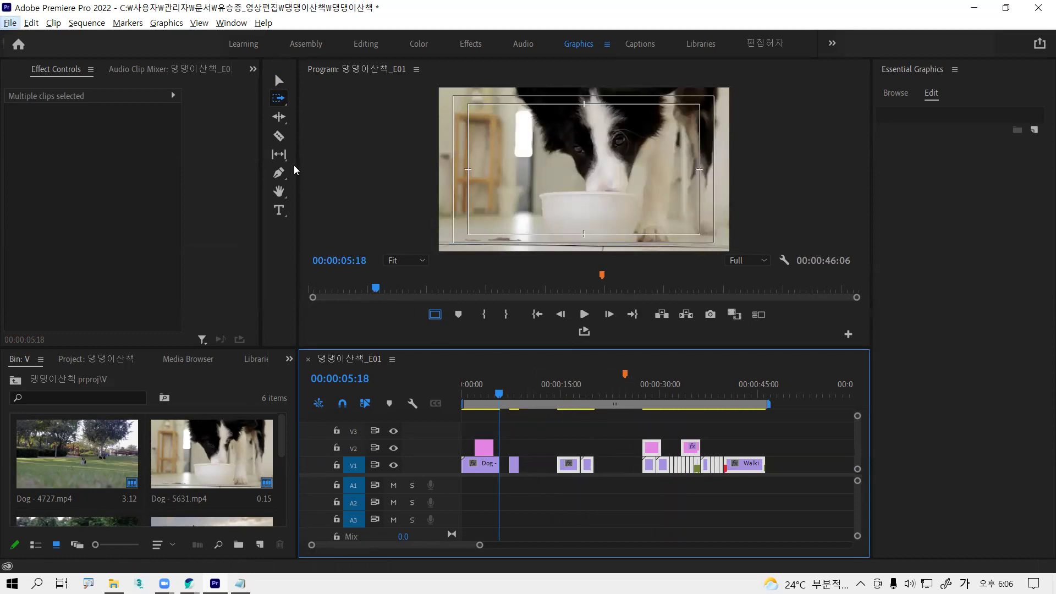
{"action": "key", "text": "alt"}
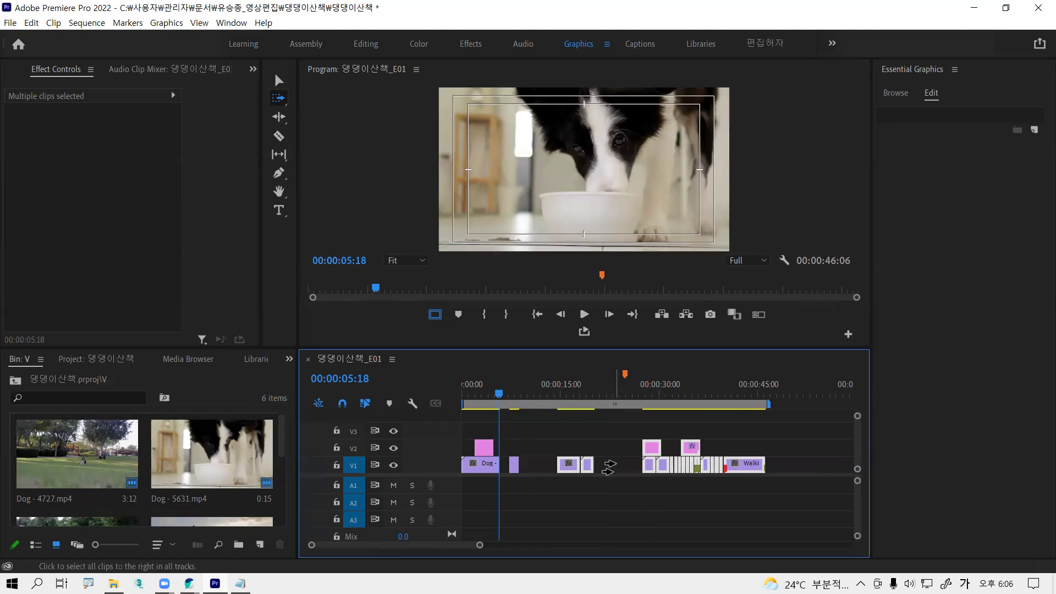
{"action": "left_click", "coordinate": [616, 466]}
{"action": "right_click", "coordinate": [621, 463]}
{"action": "left_click", "coordinate": [640, 467]}
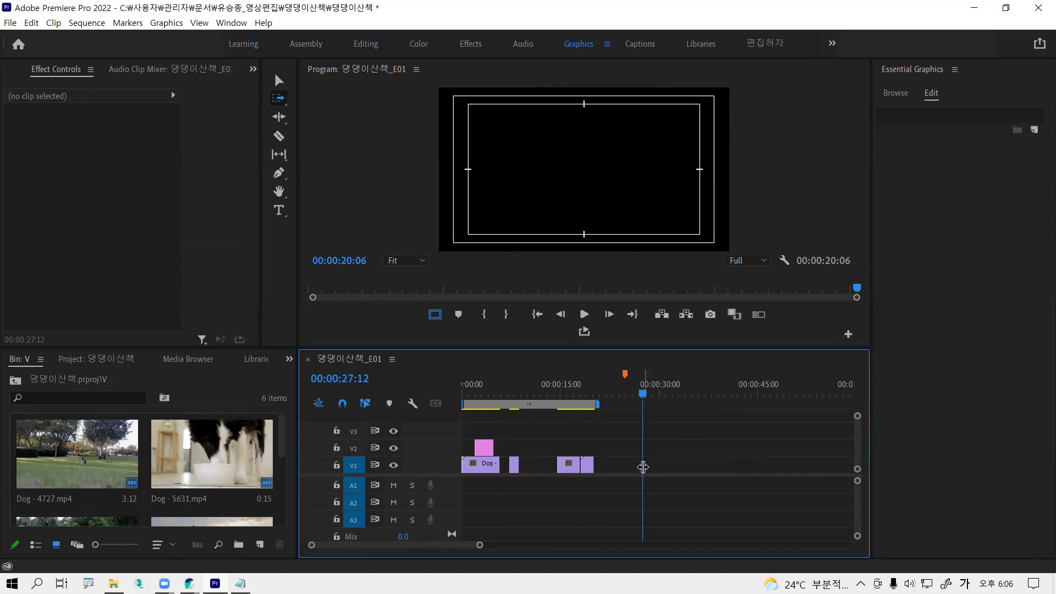
{"action": "key", "text": "ctrl+z"}
{"action": "key", "text": "alt"}
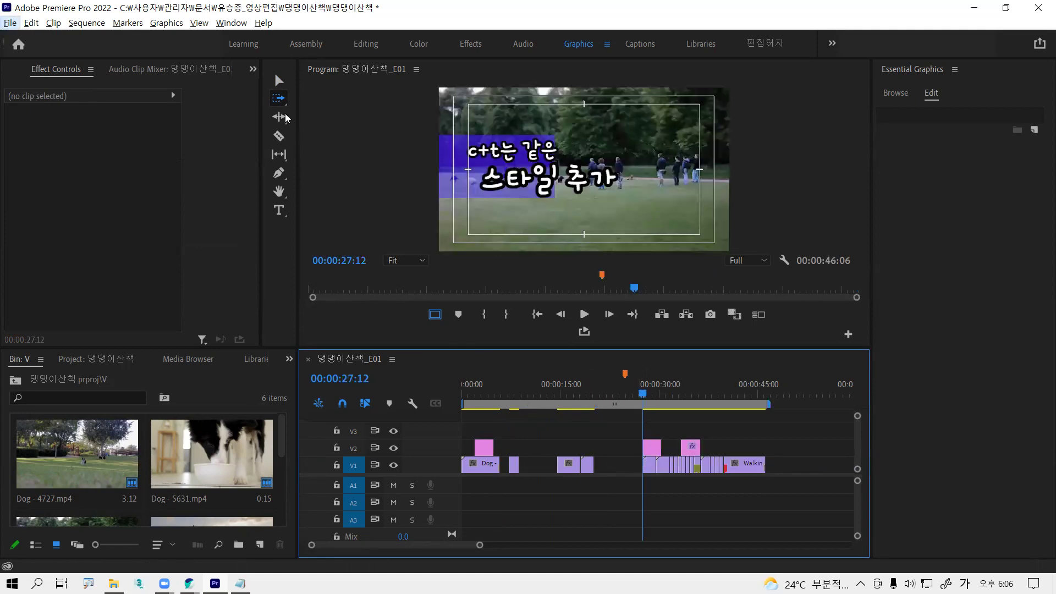
- Ripple delete the two larger V1 gaps, first the one before the title copies and then the one preceding it
{"action": "left_click", "coordinate": [277, 81]}
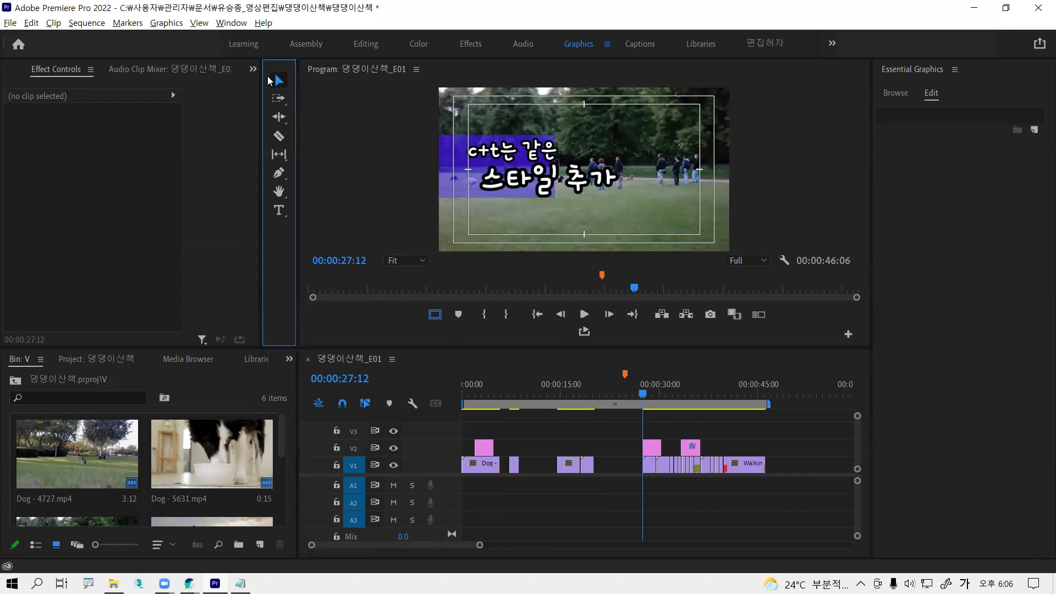
{"action": "left_click", "coordinate": [613, 465]}
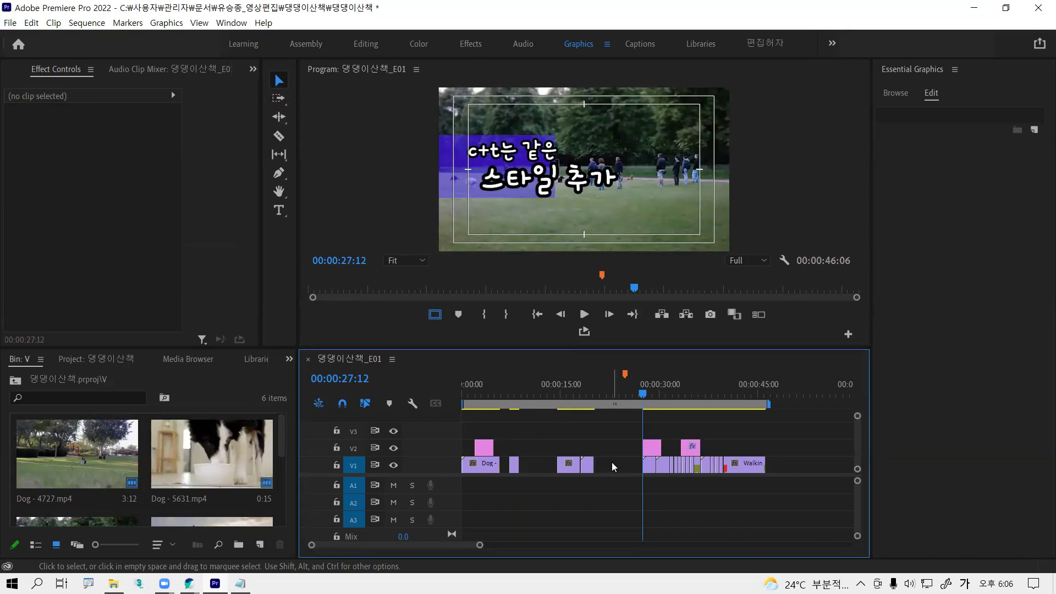
{"action": "right_click", "coordinate": [612, 463]}
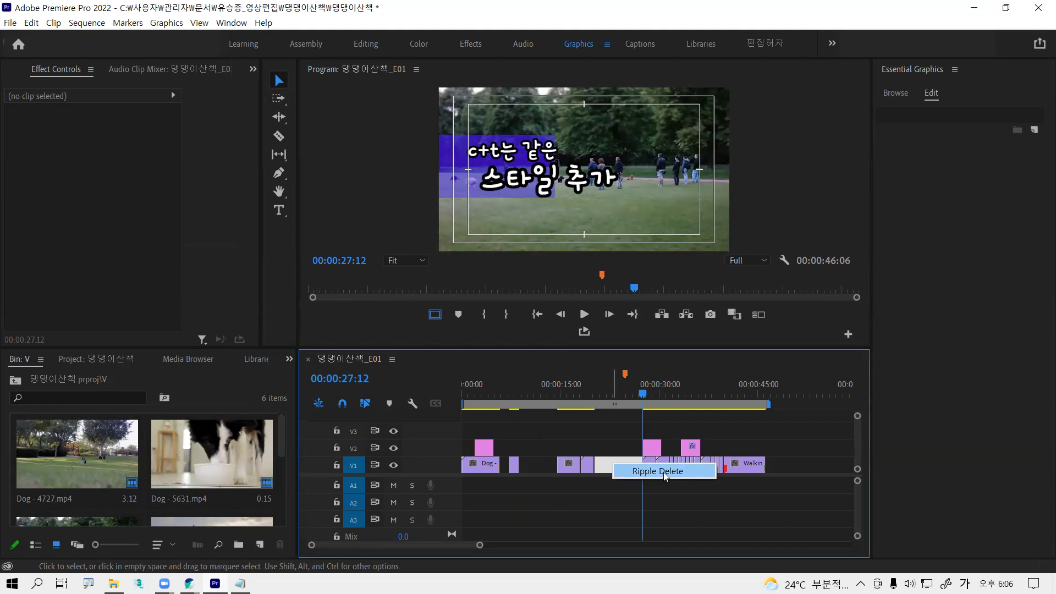
{"action": "left_click", "coordinate": [606, 473]}
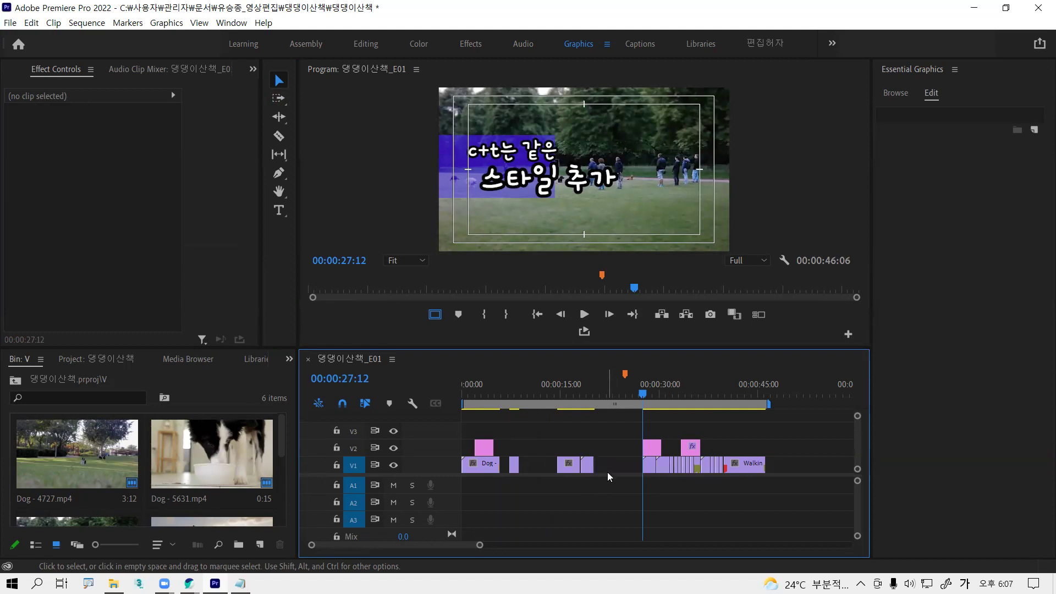
{"action": "key", "text": "Delete"}
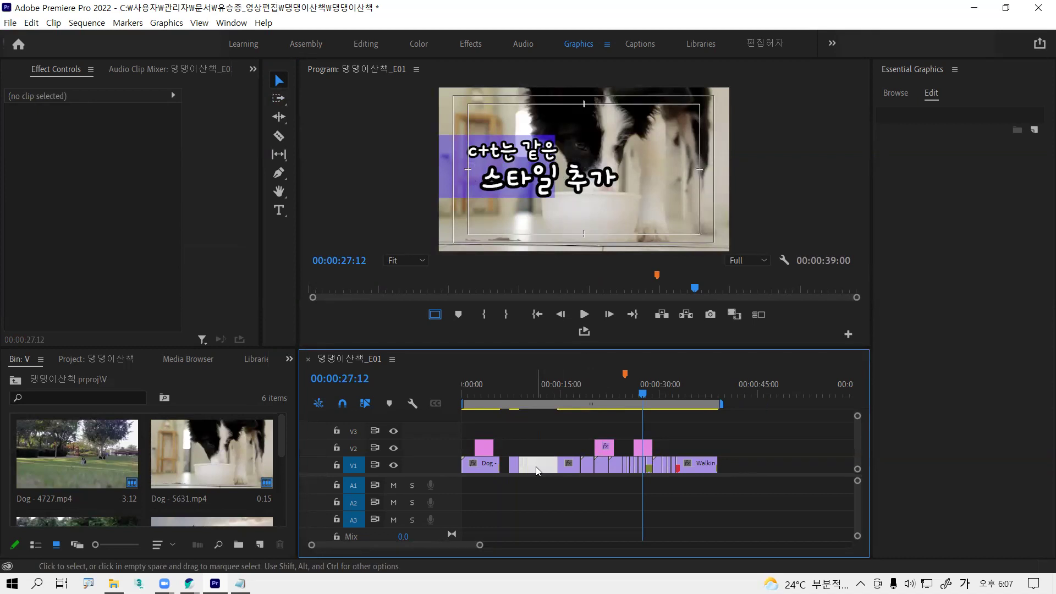
{"action": "key", "text": "Delete"}
{"action": "key", "text": "alt"}
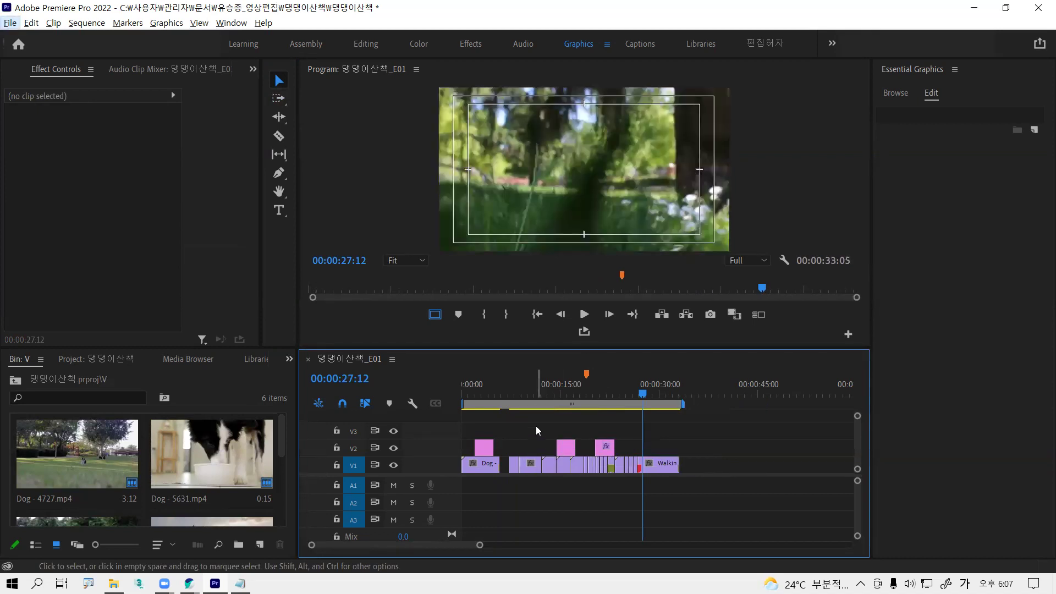
- Check the gap at 00:00:06:12, return the playhead to 00:00:04:20 and jump to the last frame of the selected Dog - 5631.mp4 clip at 00:00:05:22
{"action": "left_click_drag", "start_coordinate": [533, 390], "coordinate": [507, 396]}
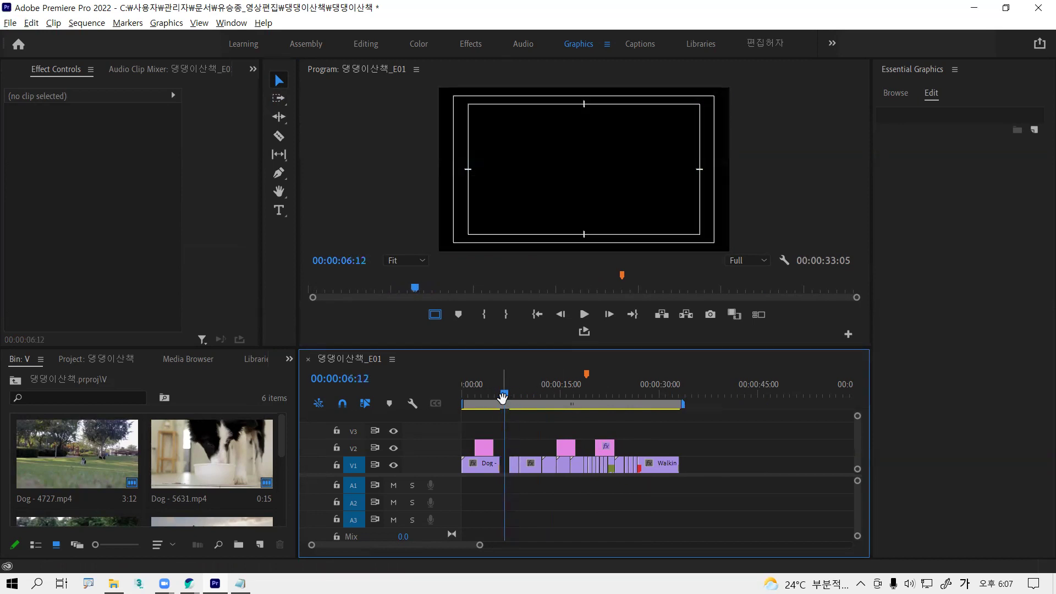
{"action": "key", "text": "alt"}
{"action": "key", "text": "alt"}
{"action": "key", "text": "alt"}
{"action": "left_click", "coordinate": [494, 394]}
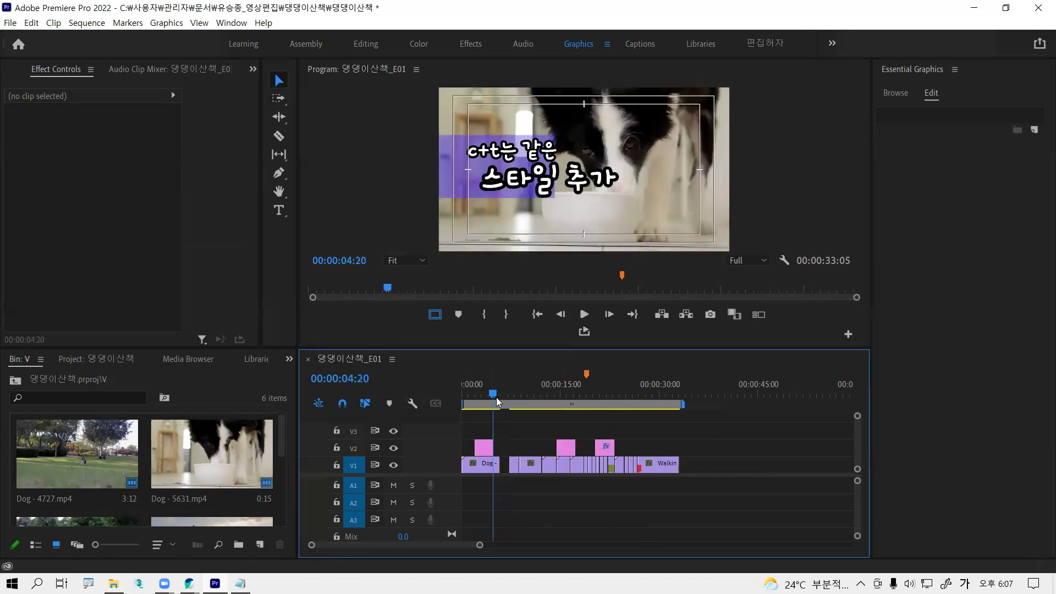
{"action": "left_click", "coordinate": [484, 466]}
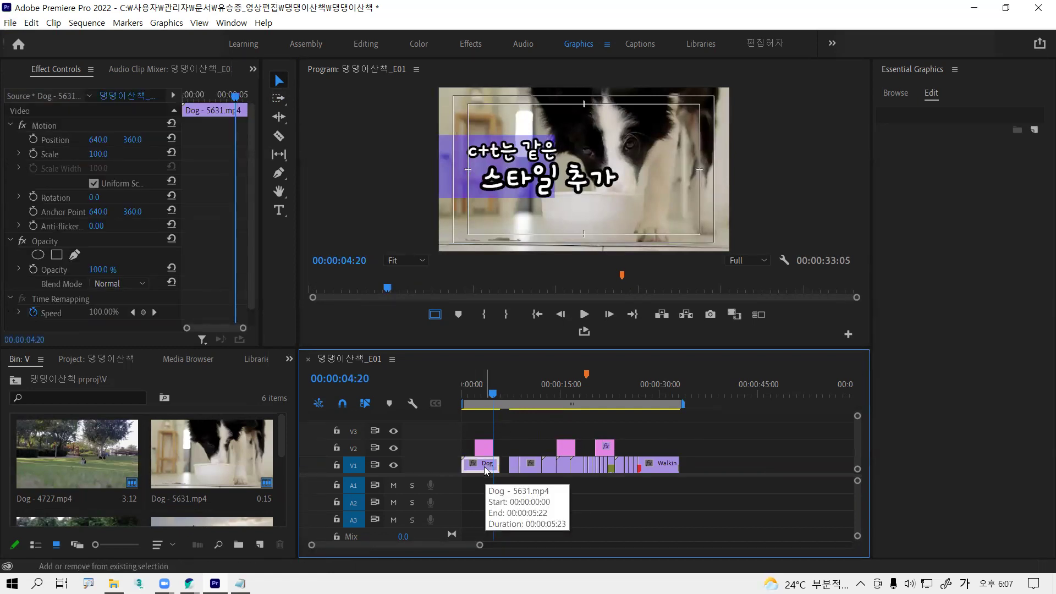
{"action": "key", "text": "shift+End"}
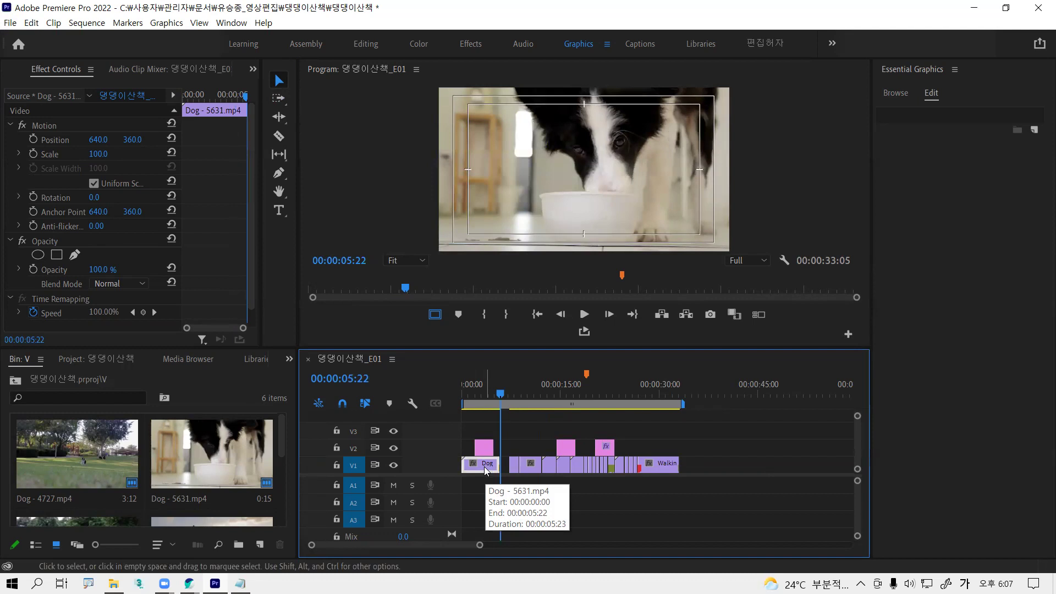
{"action": "key", "text": "alt"}
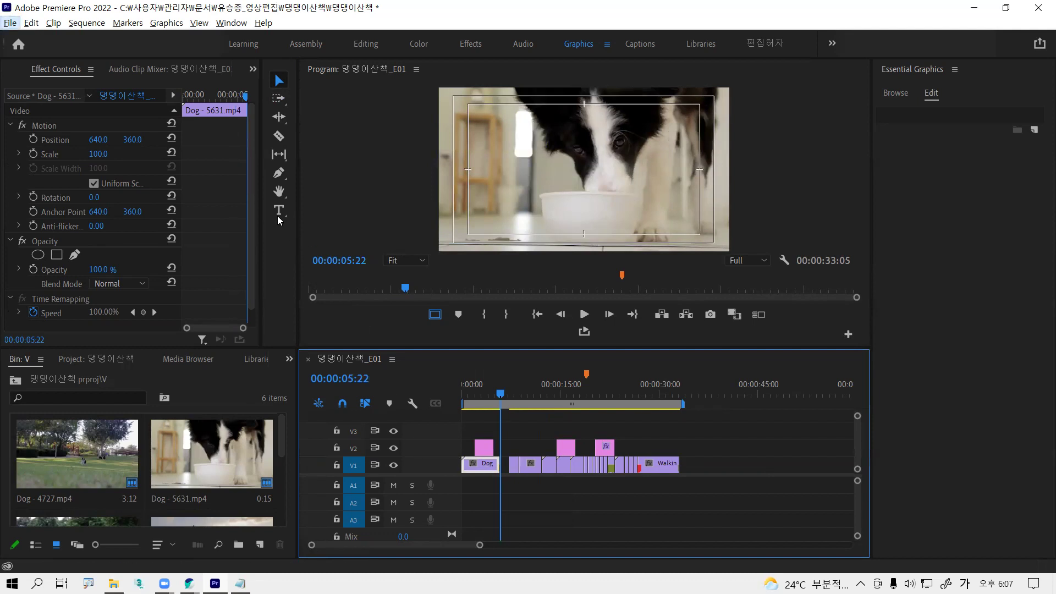
{"action": "key", "text": "alt"}
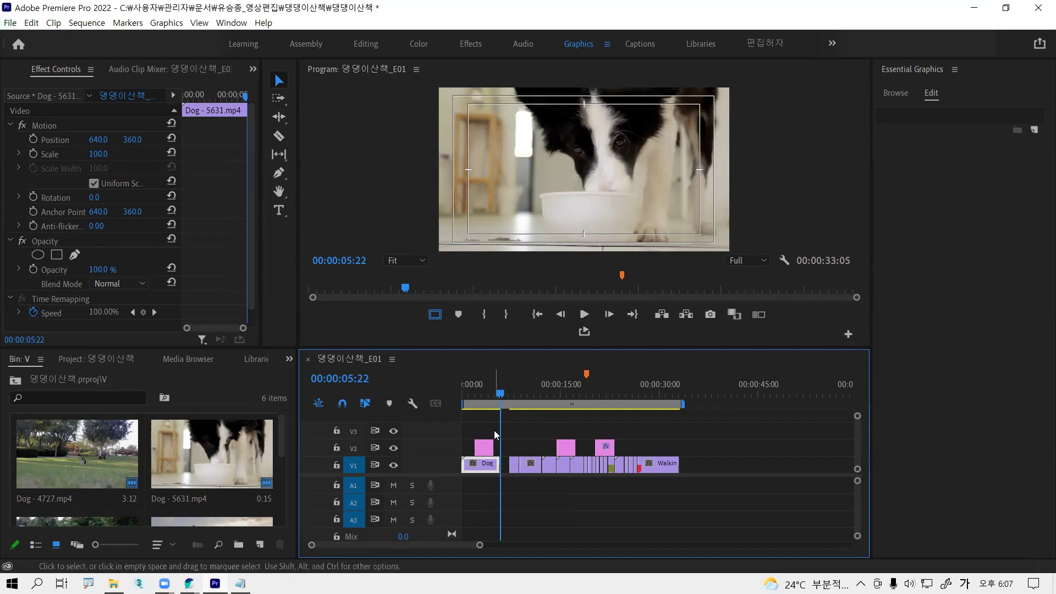
- Step frame by frame back and forth across the end of the Dog - 5631.mp4 clip, finishing in the gap at 00:00:06:06
{"action": "key", "text": "alt"}
{"action": "key", "text": "Right"}
{"action": "key", "text": "alt"}
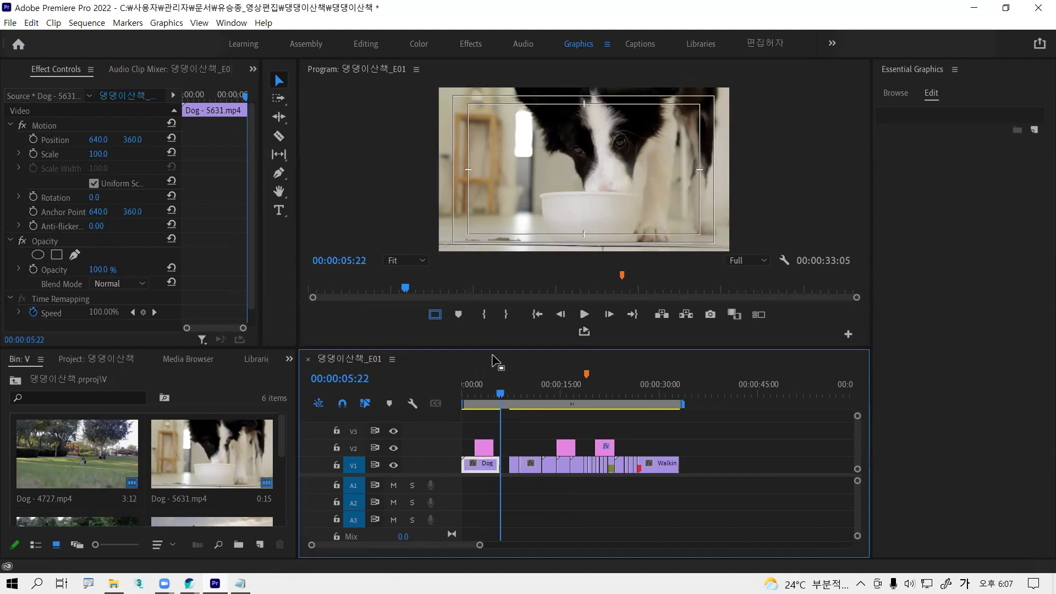
{"action": "key", "text": "Right"}
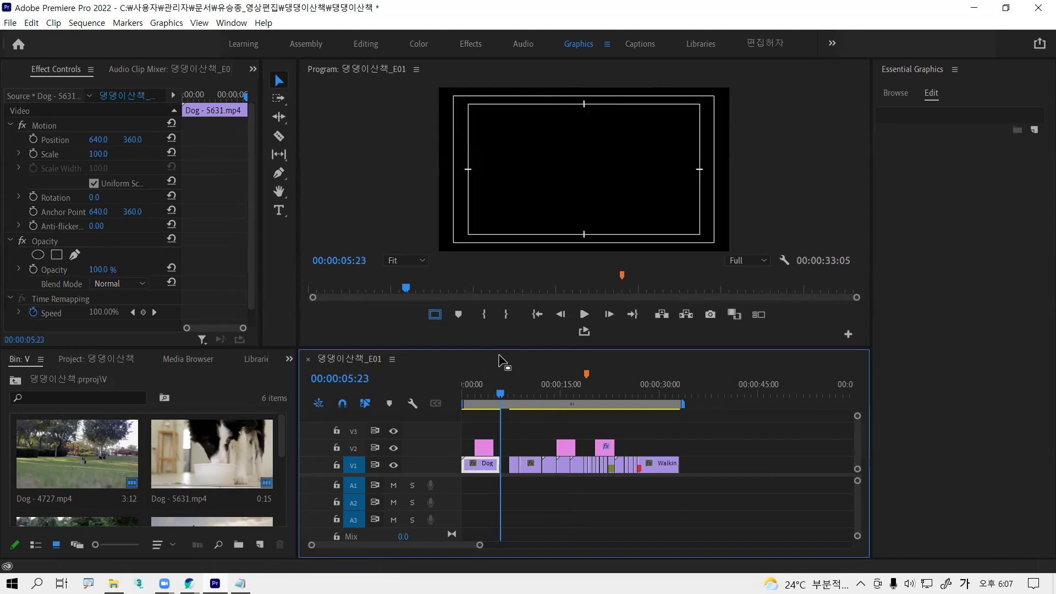
{"action": "key", "text": "alt"}
{"action": "key", "text": "alt"}
{"action": "key", "text": "Left"}
{"action": "key", "text": "Left"}
{"action": "key", "text": "Left"}
{"action": "key", "text": "Left"}
{"action": "key", "text": "Right"}
{"action": "key", "text": "Right"}
{"action": "key", "text": "Right"}
{"action": "key", "text": "Right"}
{"action": "key", "text": "Right"}
{"action": "key", "text": "Right"}
{"action": "key", "text": "Right"}
{"action": "key", "text": "Right"}
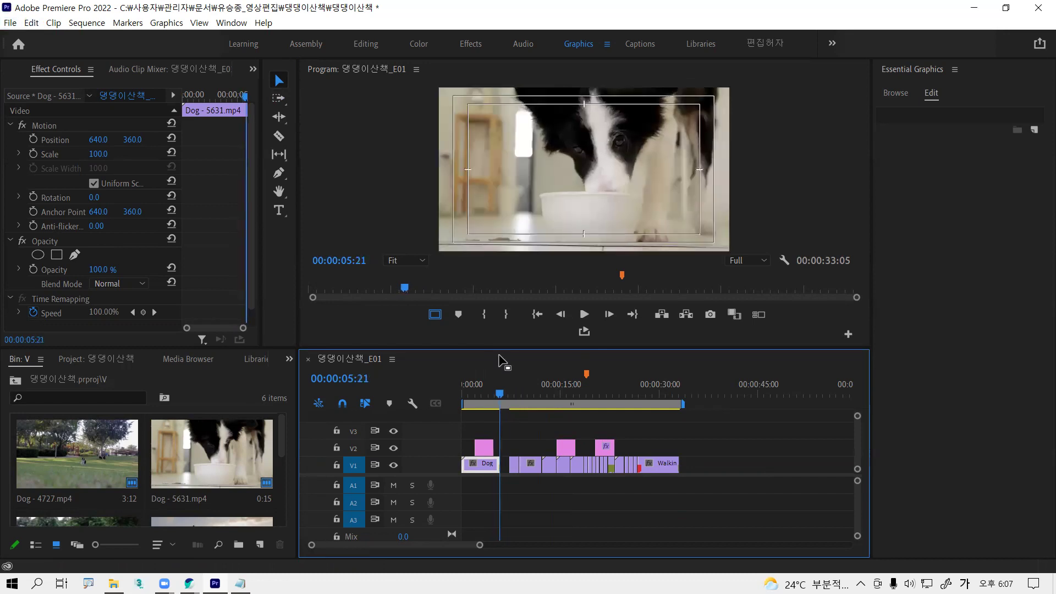
{"action": "key", "text": "Right"}
{"action": "key", "text": "Right"}
{"action": "key", "text": "Right"}
{"action": "key", "text": "alt"}
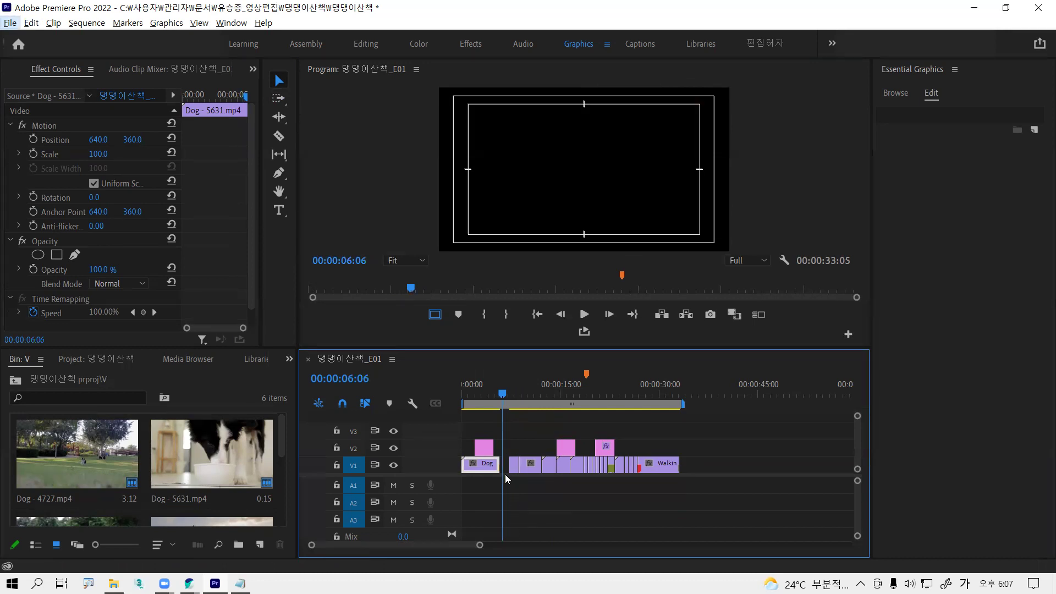
- Jump the playhead back to the last frame of the selected Dog - 5631.mp4 clip at 00:00:05:22
{"action": "key", "text": "alt"}
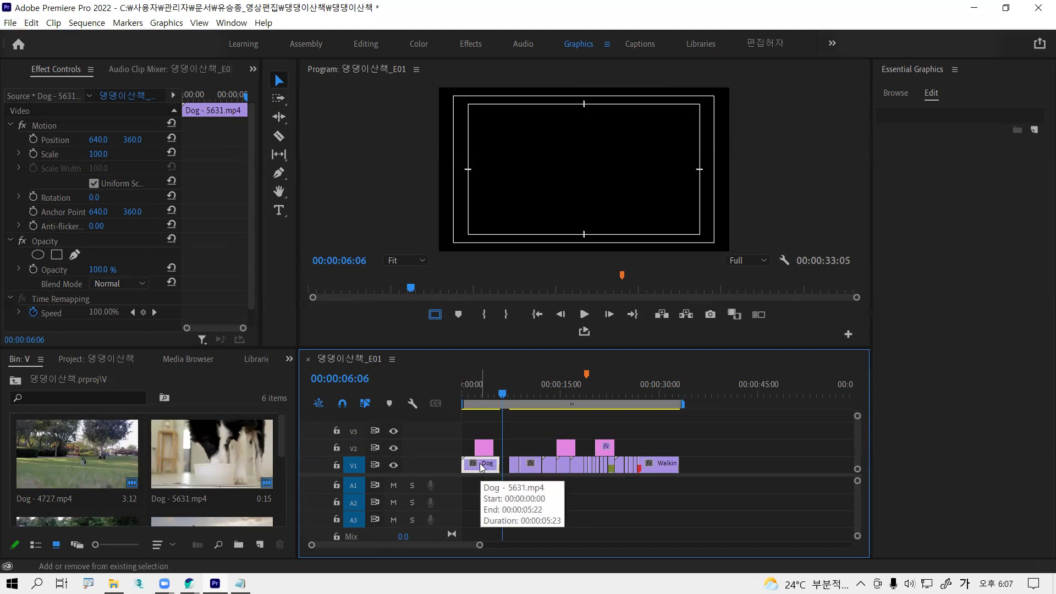
{"action": "key", "text": "shift+End"}
{"action": "key", "text": "alt"}
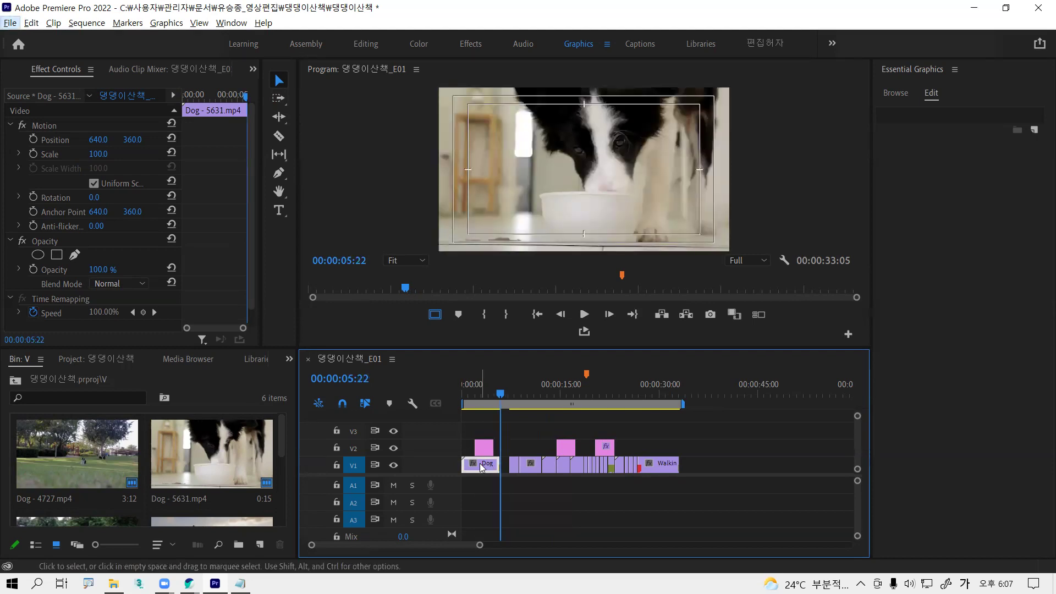
{"action": "key", "text": "Right"}
{"action": "key", "text": "Right"}
{"action": "key", "text": "Right"}
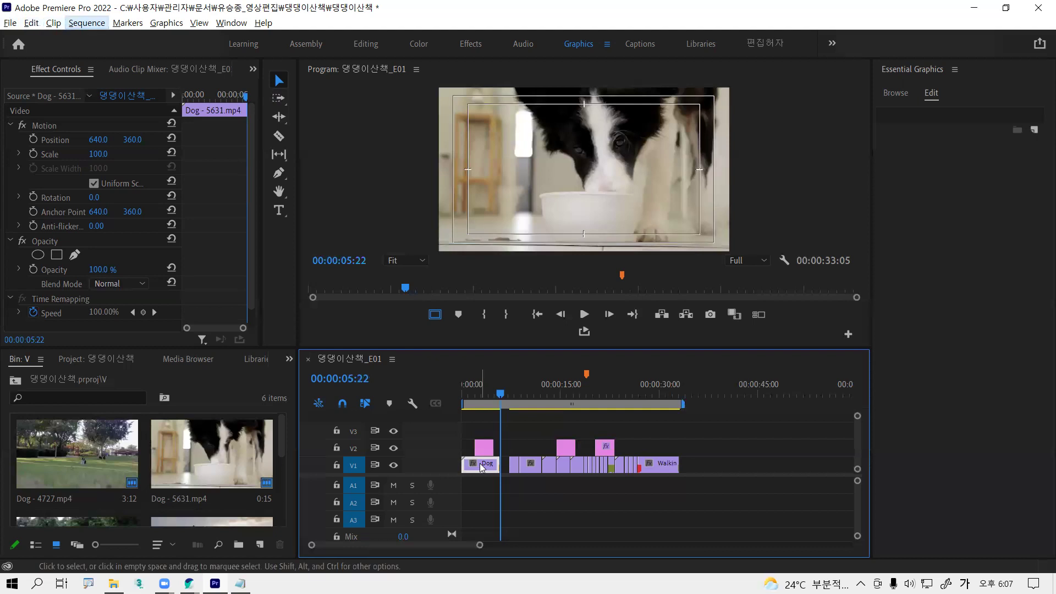
{"action": "key", "text": "Right"}
{"action": "key", "text": "Escape"}
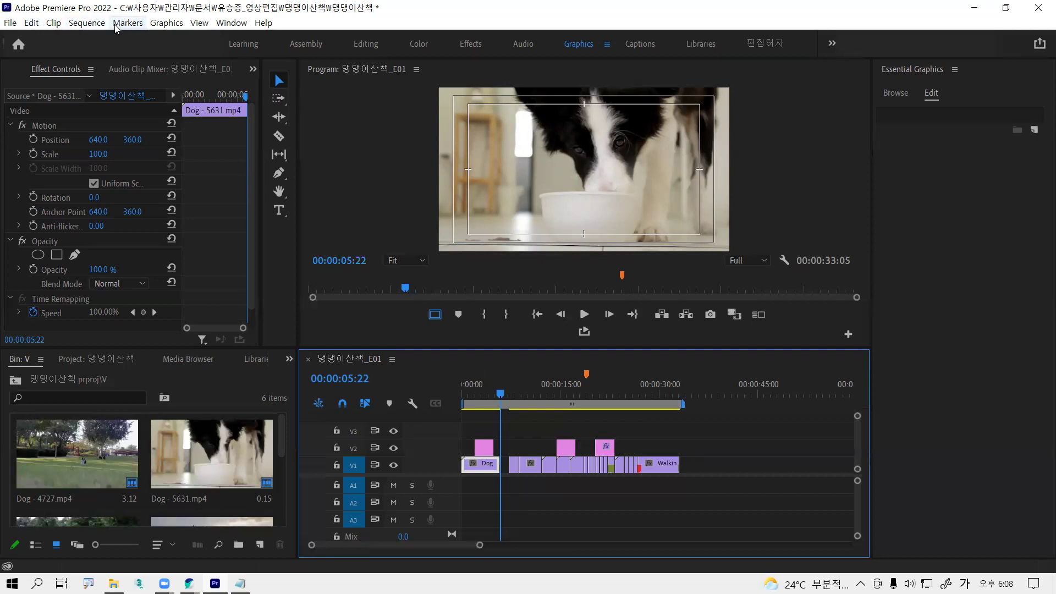
{"action": "key", "text": "alt"}
{"action": "key", "text": "Right"}
{"action": "key", "text": "Right"}
{"action": "key", "text": "Right"}
{"action": "key", "text": "Right"}
{"action": "key", "text": "Right"}
{"action": "key", "text": "Right"}
{"action": "key", "text": "Right"}
{"action": "key", "text": "Right"}
{"action": "key", "text": "Right"}
{"action": "key", "text": "Right"}
{"action": "key", "text": "Right"}
{"action": "key", "text": "Escape"}
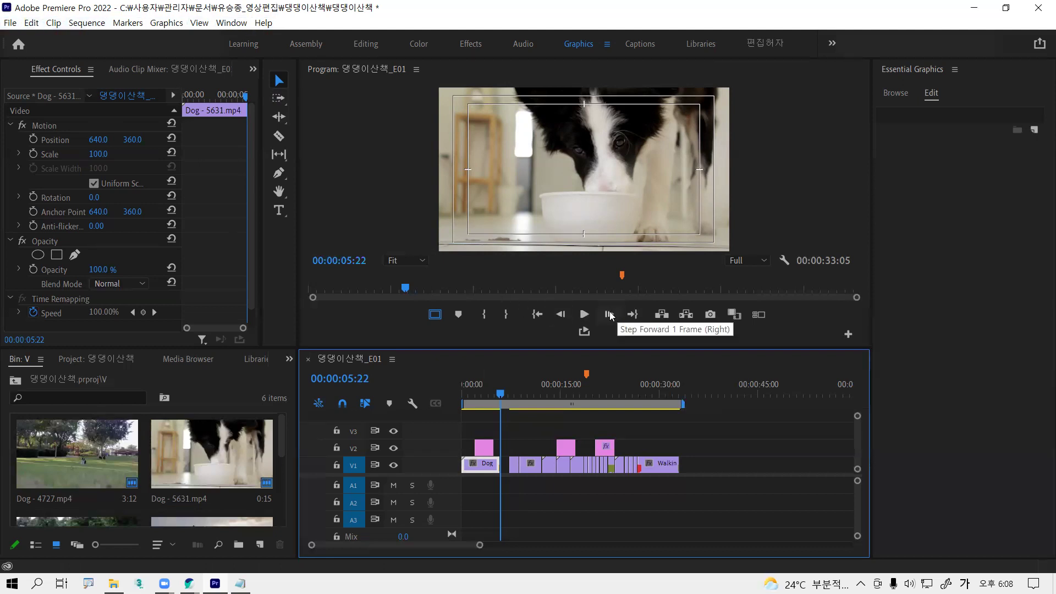
- Advance one frame to 00:00:05:23 and add a two-line text title reading "다른장소와" and "시간" in the middle of the frame
{"action": "key", "text": "alt"}
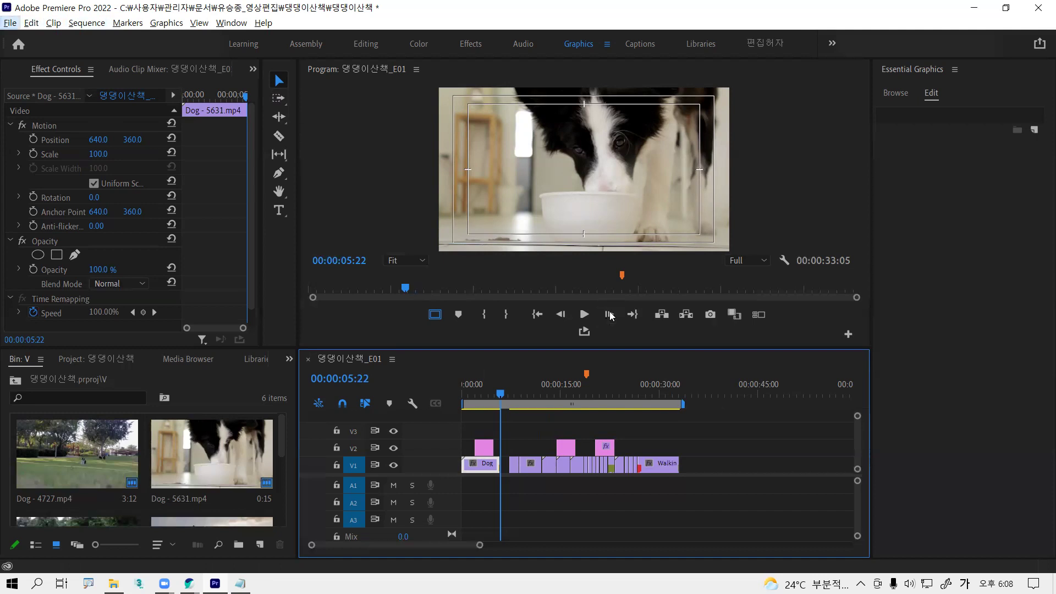
{"action": "left_click", "coordinate": [609, 315]}
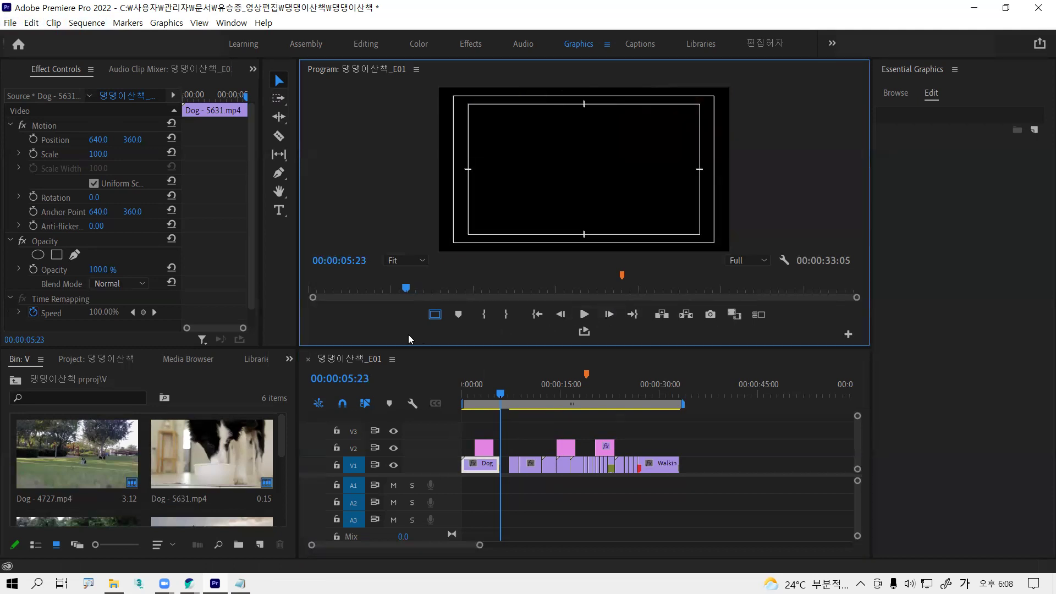
{"action": "key", "text": "alt"}
{"action": "left_click", "coordinate": [279, 209]}
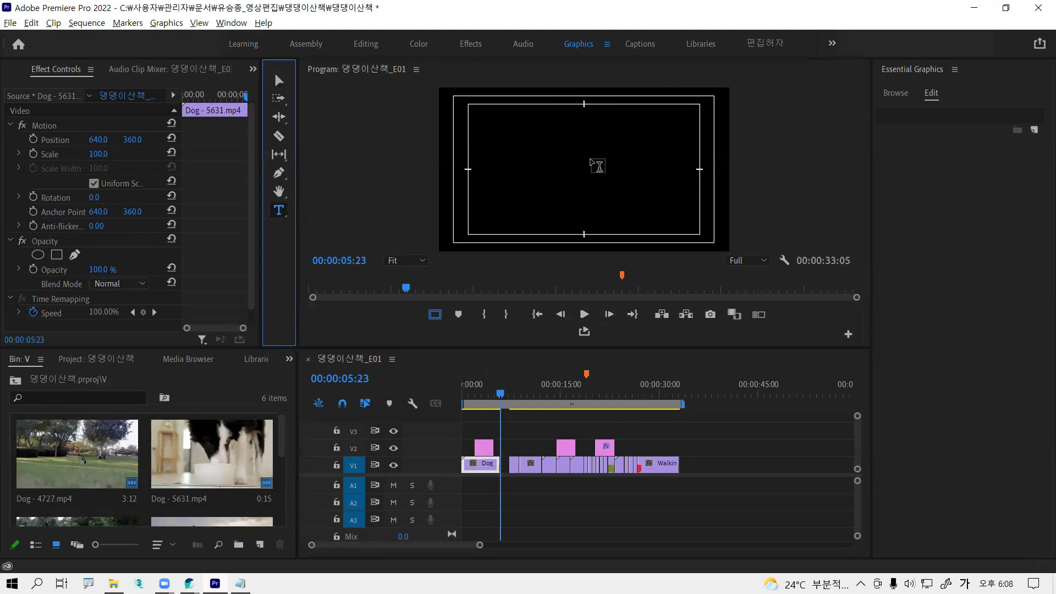
{"action": "key", "text": "alt"}
{"action": "left_click", "coordinate": [554, 175]}
{"action": "key", "text": "alt"}
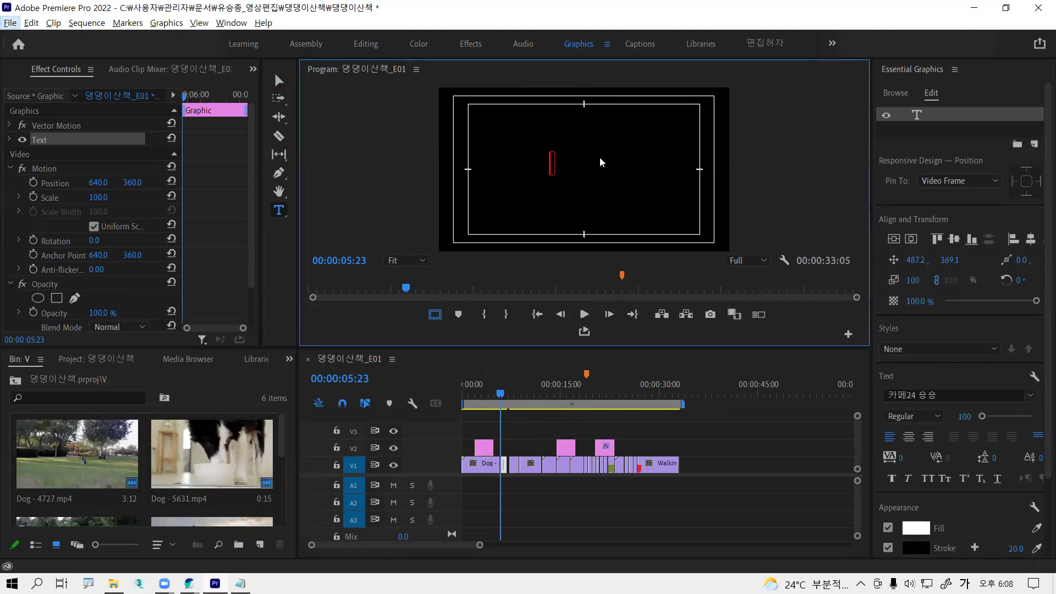
{"action": "type", "text": "ekㅌ"}
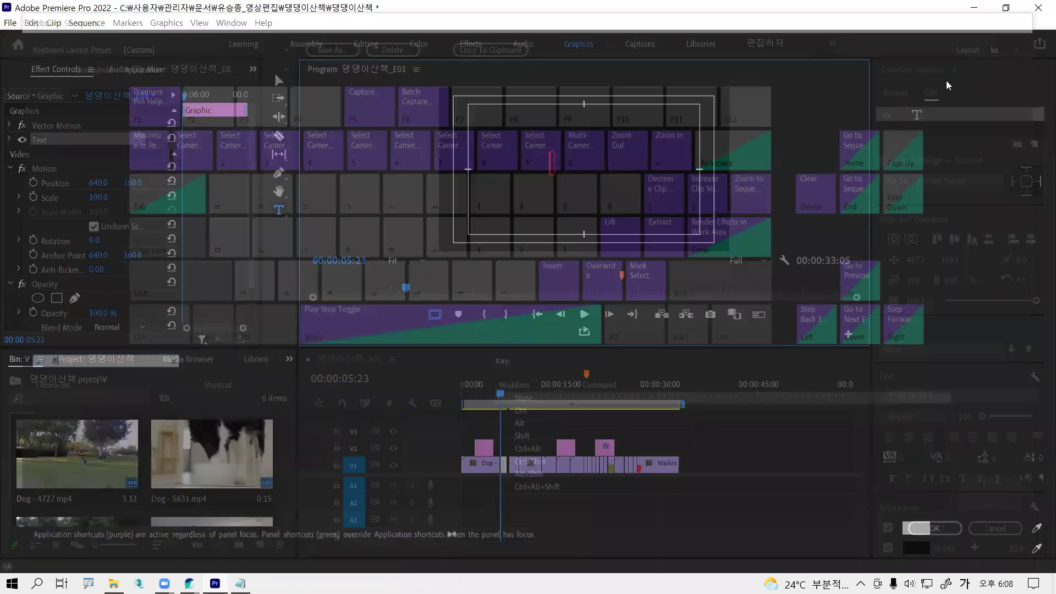
{"action": "left_click", "coordinate": [1035, 16]}
{"action": "type", "text": "다"}
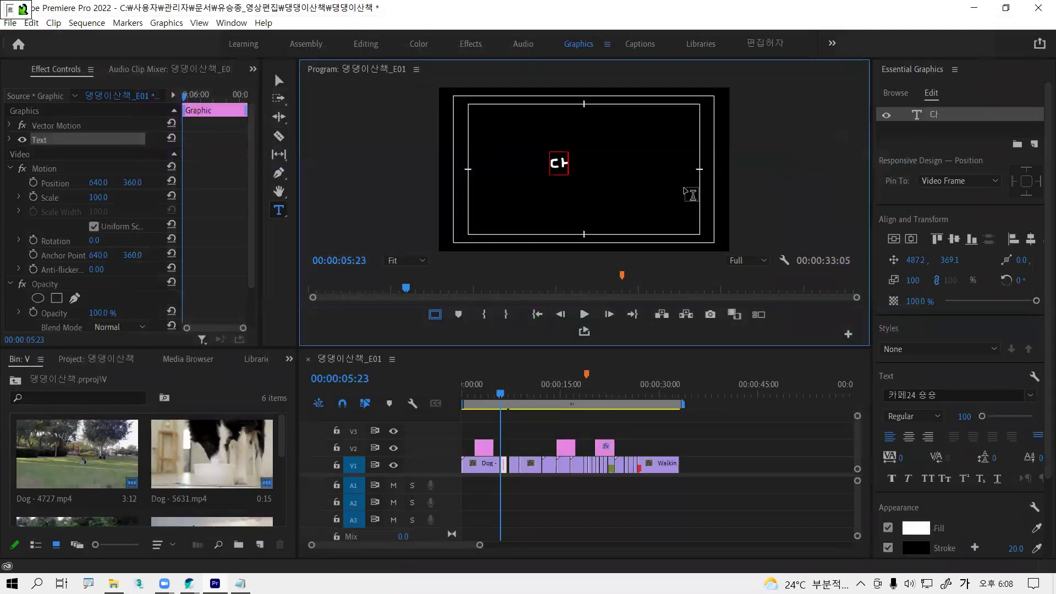
{"action": "type", "text": "른ㅅ"}
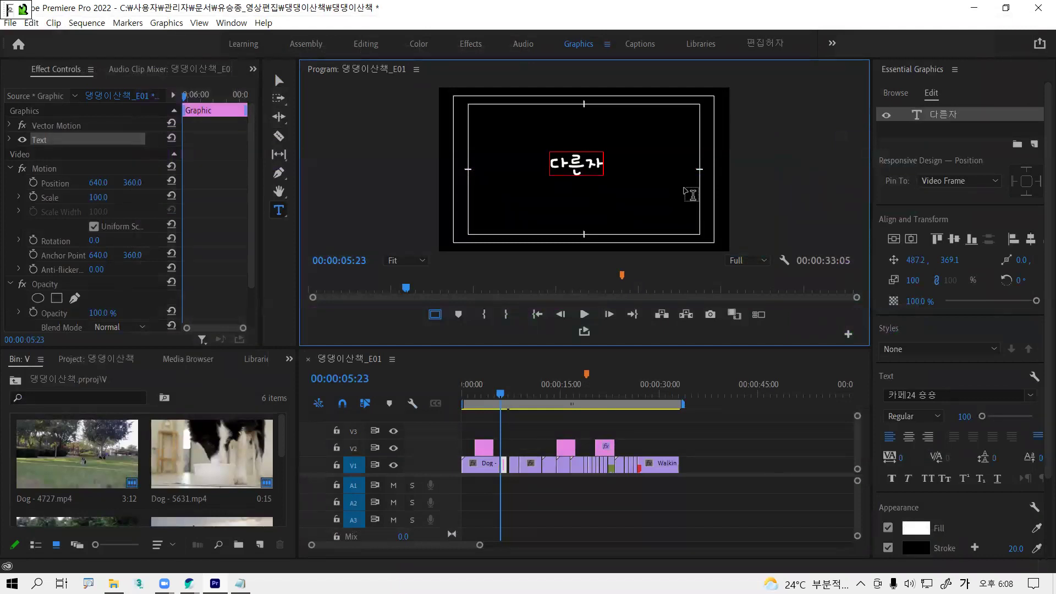
{"action": "key", "text": "BackSpace"}
{"action": "type", "text": "장소와"}
{"action": "key", "text": "Return"}
{"action": "type", "text": "시간"}
{"action": "key", "text": "Escape"}
- Play the sequence past the new title and return the playhead to 00:00:05:13, just before it
{"action": "key", "text": "space"}
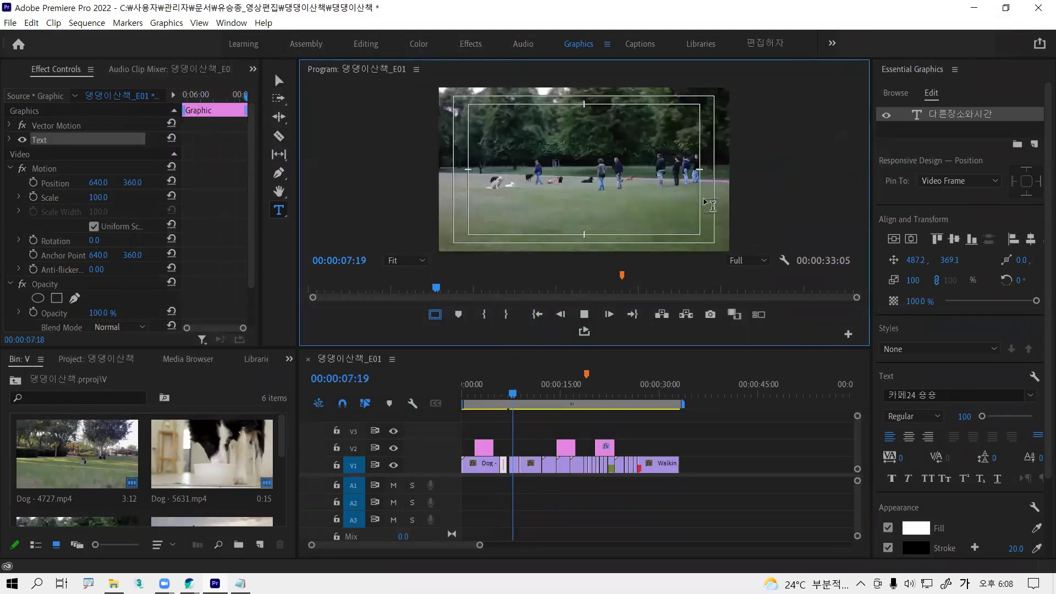
{"action": "left_click", "coordinate": [506, 402]}
{"action": "left_click_drag", "start_coordinate": [506, 401], "coordinate": [498, 402]}
{"action": "key", "text": "alt"}
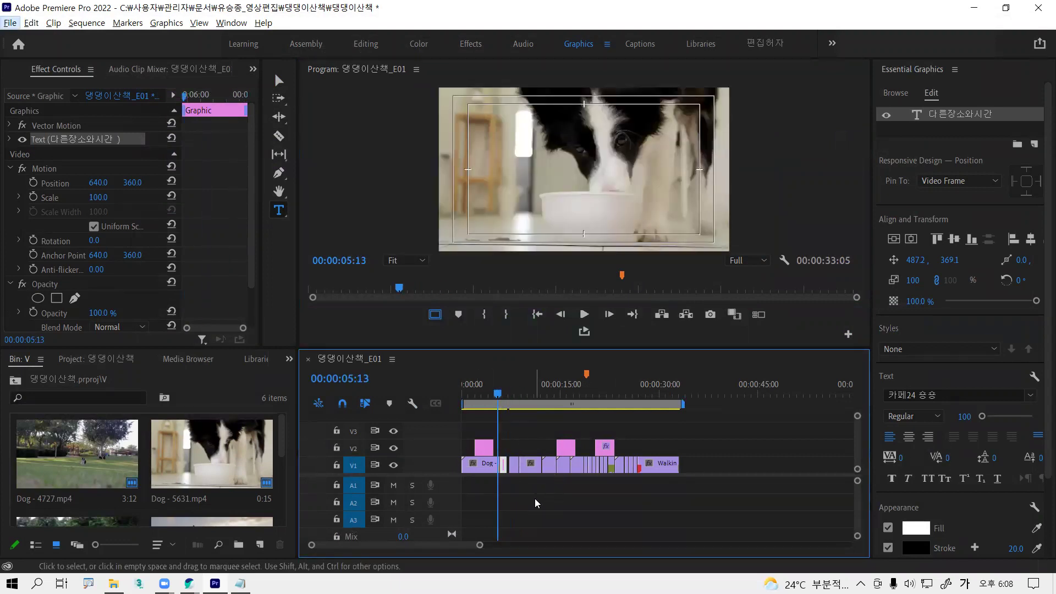
- Ripple delete the small V1 gap between the new title graphic and the following Dogs clip
{"action": "scroll", "coordinate": [536, 501], "scroll_direction": "up", "scroll_amount": 4}
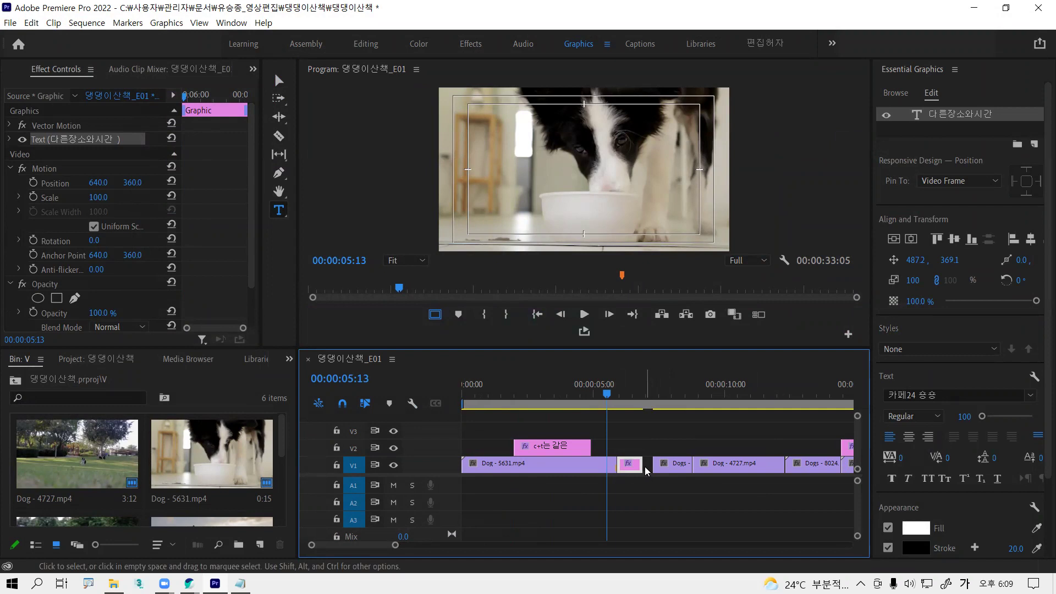
{"action": "left_click", "coordinate": [646, 470]}
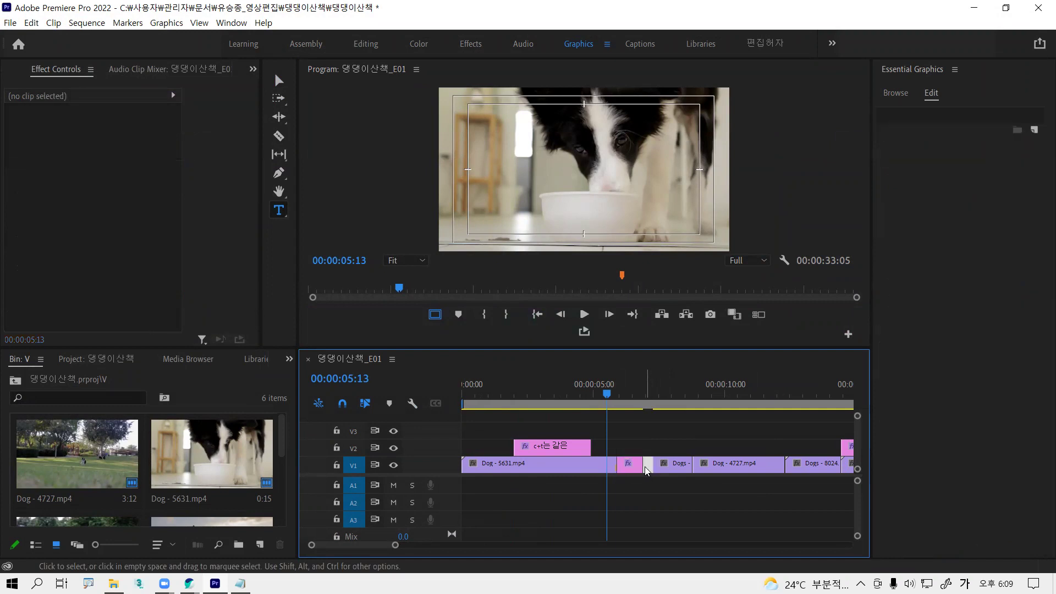
{"action": "key", "text": "Delete"}
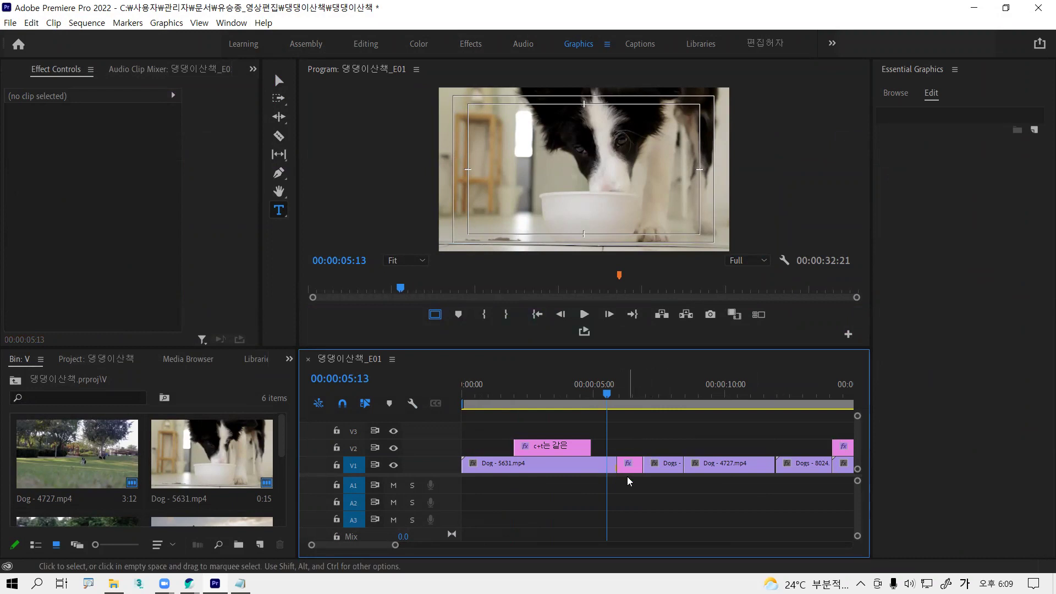
- Inspect the adjoining Dog - 5631.mp4 clip and new title graphic, and play from 00:00:02:19 through the title into the park footage
{"action": "left_click", "coordinate": [631, 470]}
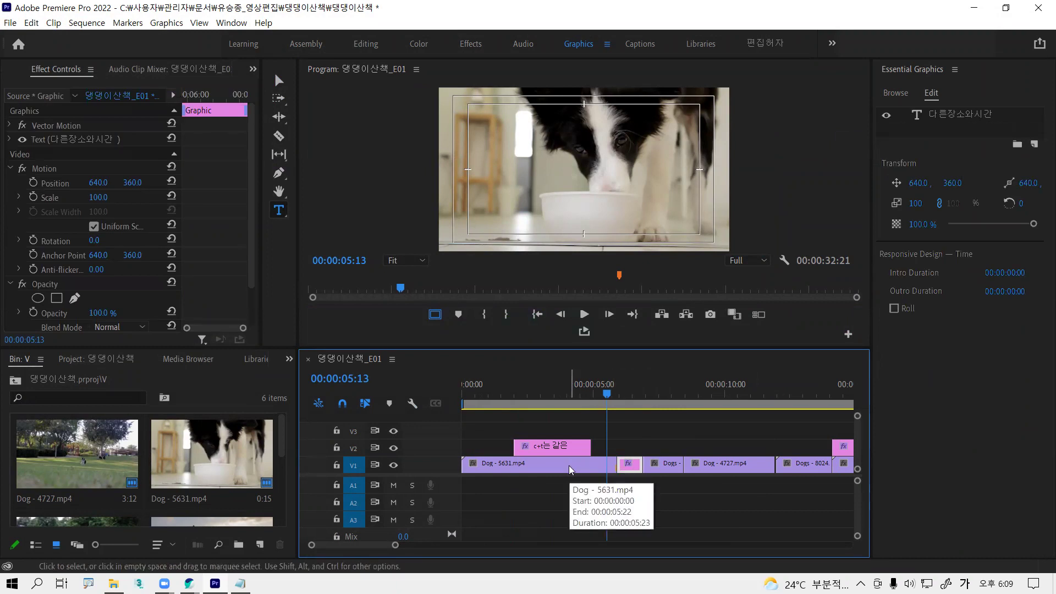
{"action": "left_click", "coordinate": [569, 469]}
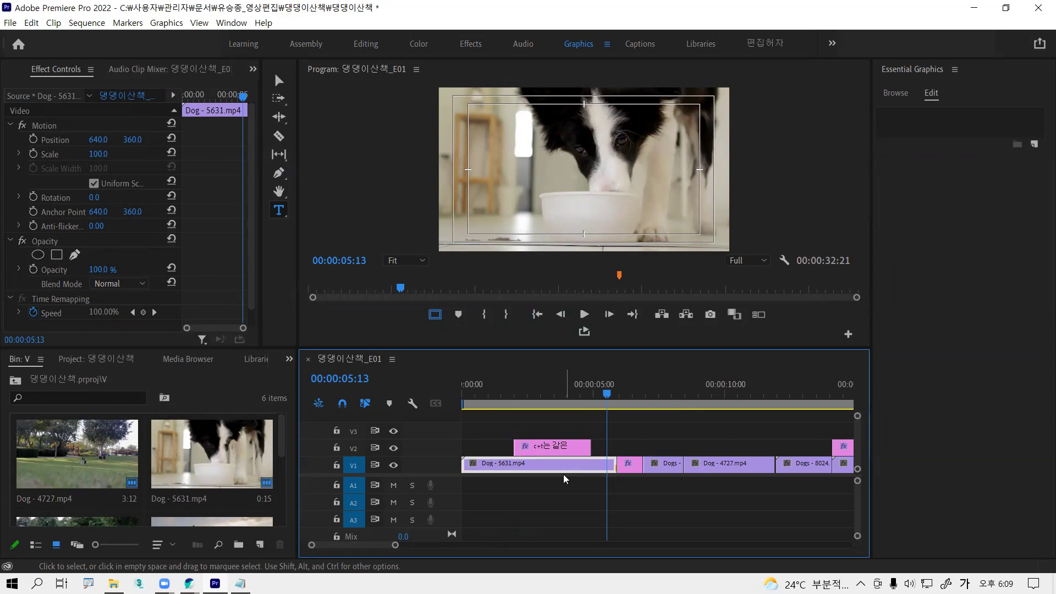
{"action": "left_click", "coordinate": [629, 466]}
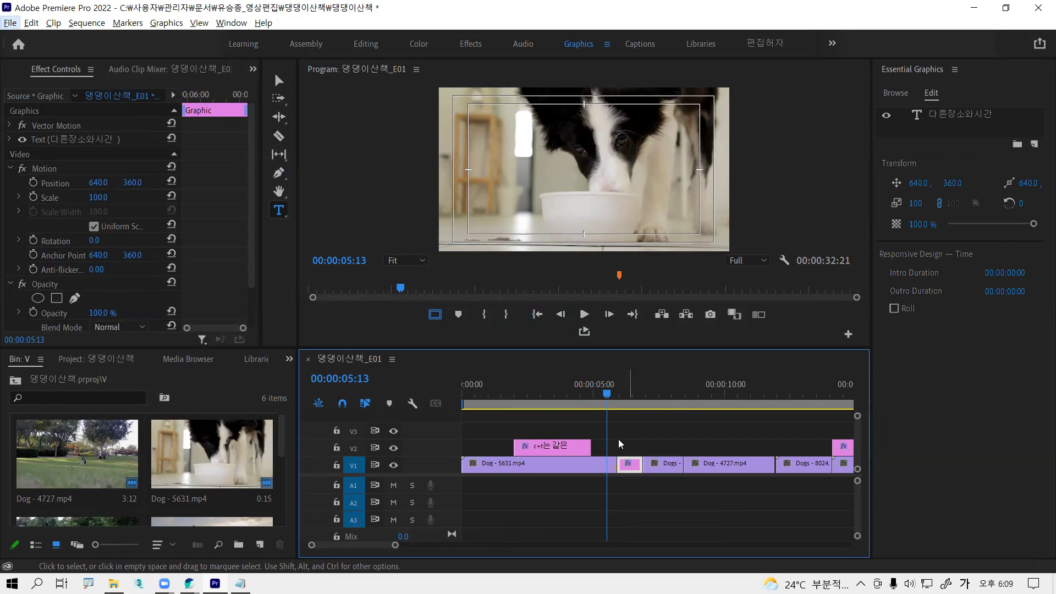
{"action": "left_click_drag", "start_coordinate": [605, 403], "coordinate": [537, 405]}
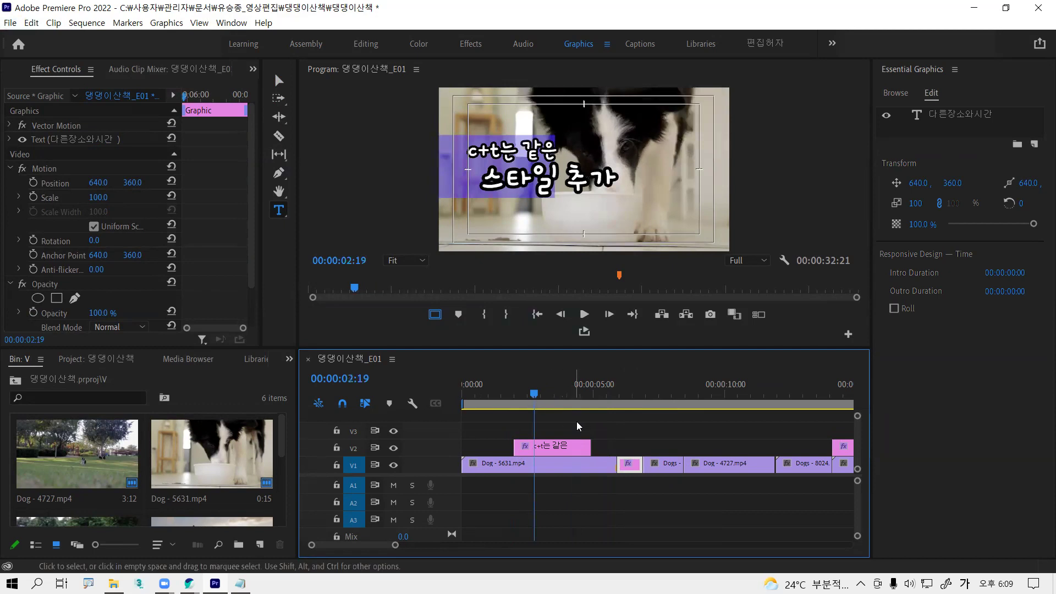
{"action": "key", "text": "space"}
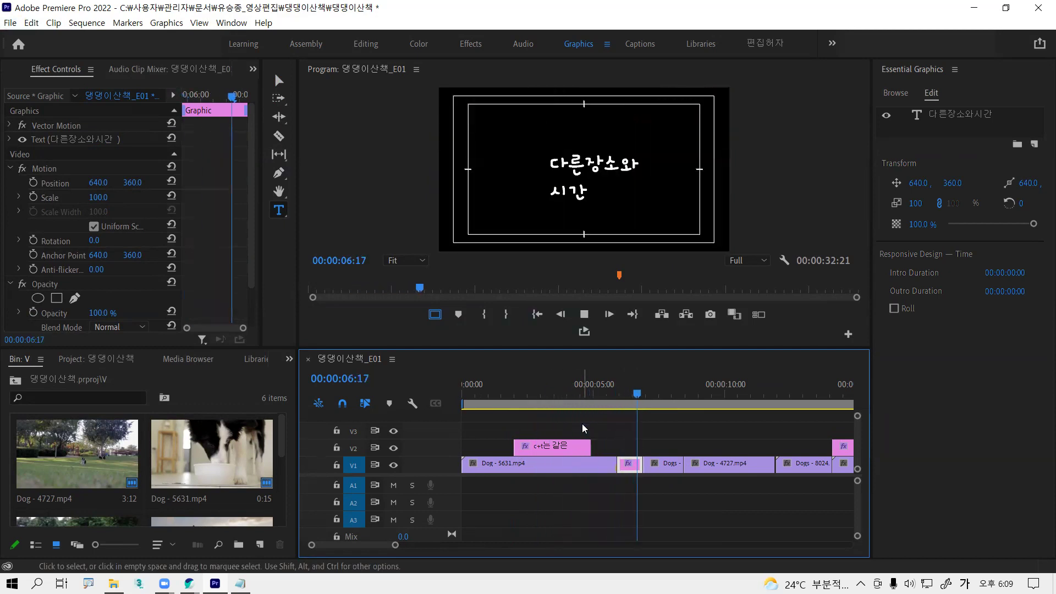
{"action": "key", "text": "space"}
{"action": "key", "text": "alt"}
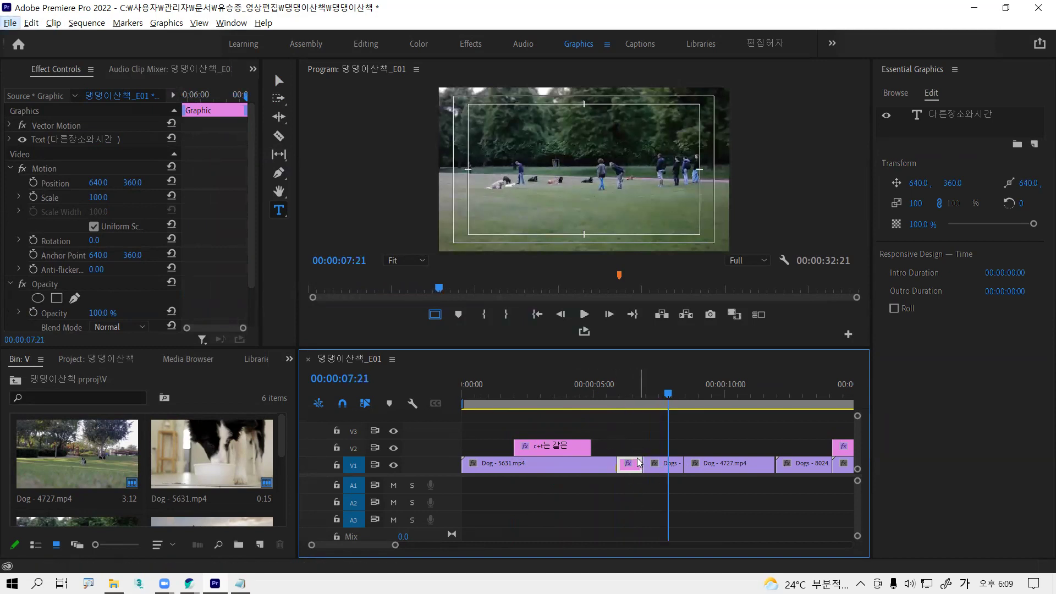
- Replay the transition from the end of Dog - 5631.mp4 through the title card, and park the playhead on the title at 00:00:06:09
{"action": "left_click_drag", "start_coordinate": [662, 405], "coordinate": [608, 406]}
{"action": "key", "text": "space"}
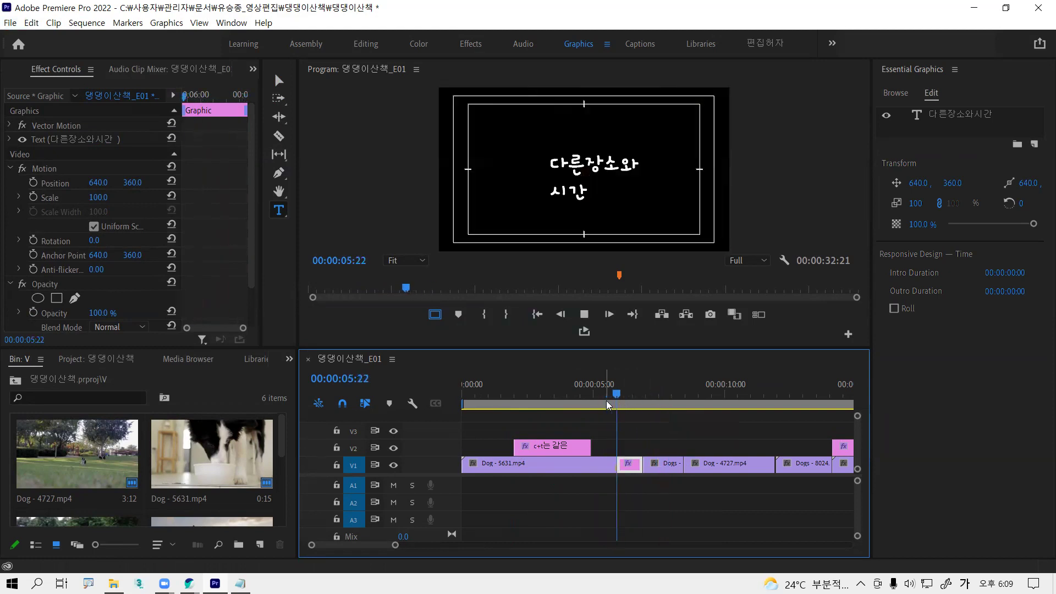
{"action": "key", "text": "space"}
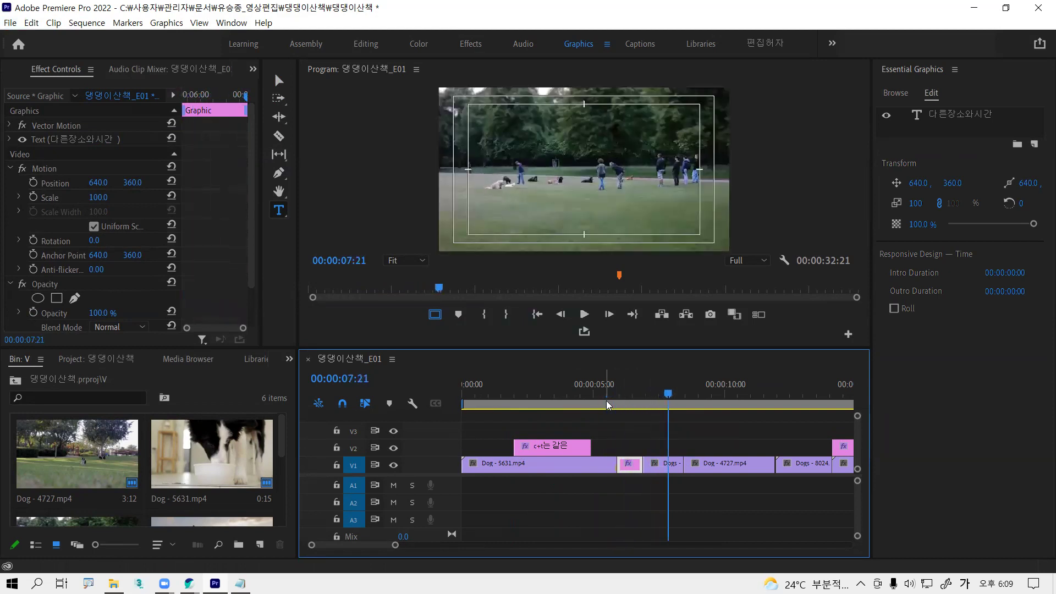
{"action": "left_click_drag", "start_coordinate": [668, 393], "coordinate": [628, 392]}
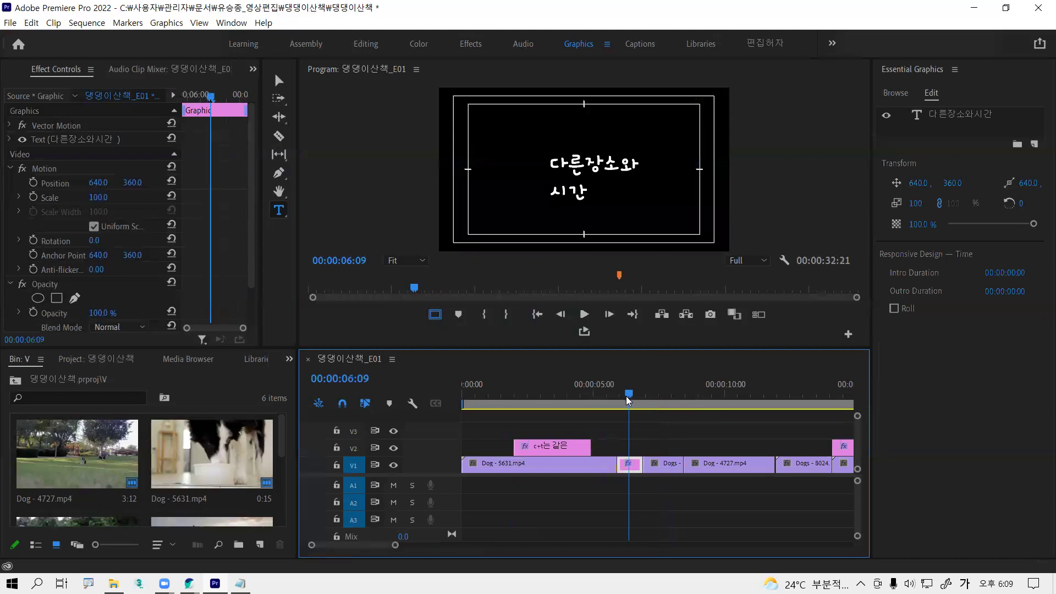
{"action": "key", "text": "alt"}
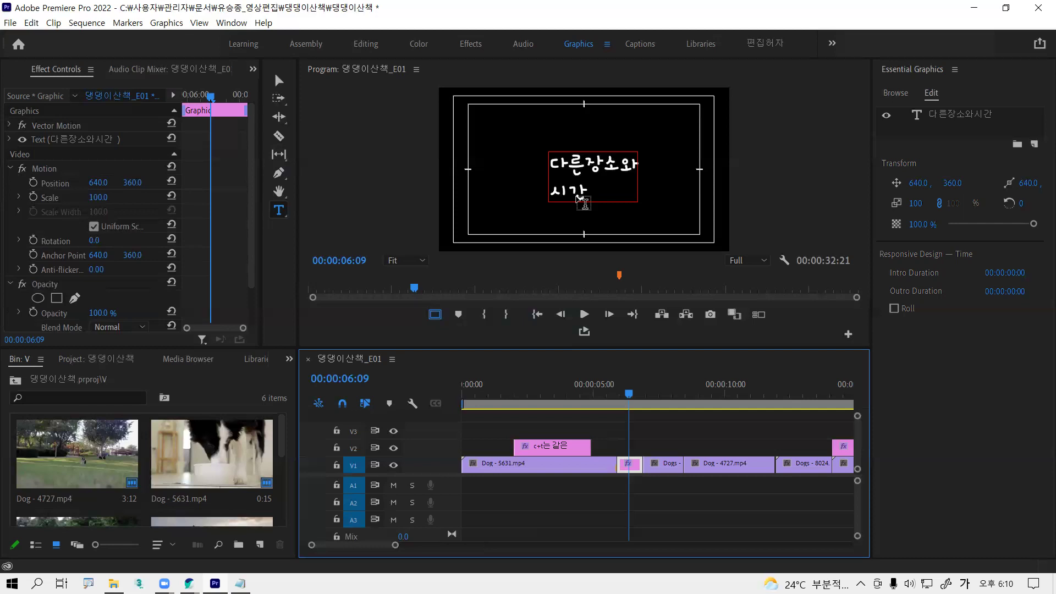
- Move the "다른장소와 시간" title graphic from V1 up to V2 and shift it slightly earlier, overlapping the end of Dog - 5631.mp4
{"action": "mouse_move", "coordinate": [622, 397]}
{"action": "left_mouse_down"}
{"action": "mouse_move", "coordinate": [644, 397]}
{"action": "mouse_move", "coordinate": [624, 399]}
{"action": "left_mouse_up"}
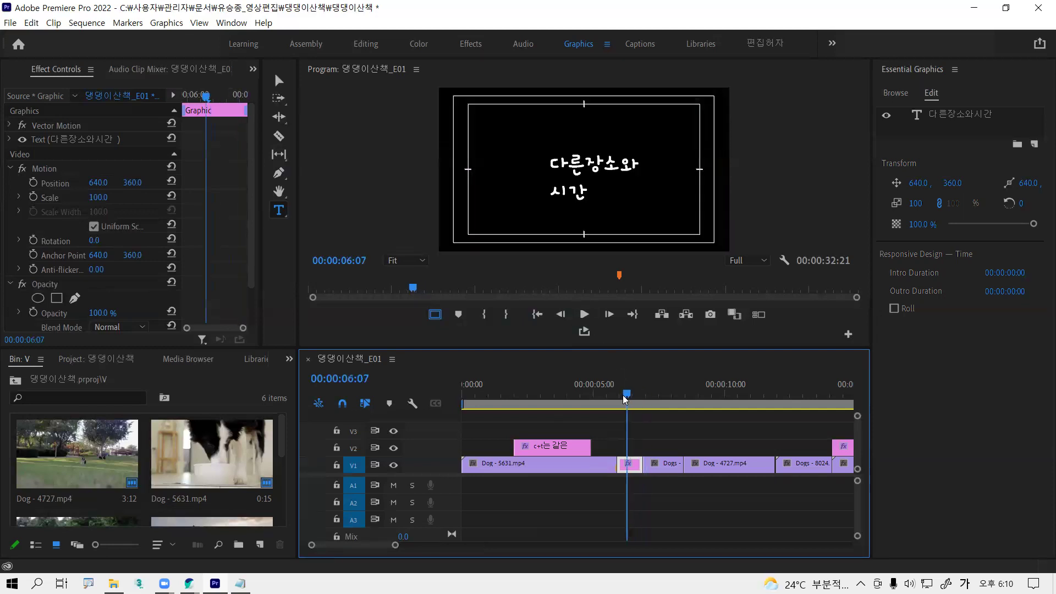
{"action": "key", "text": "alt"}
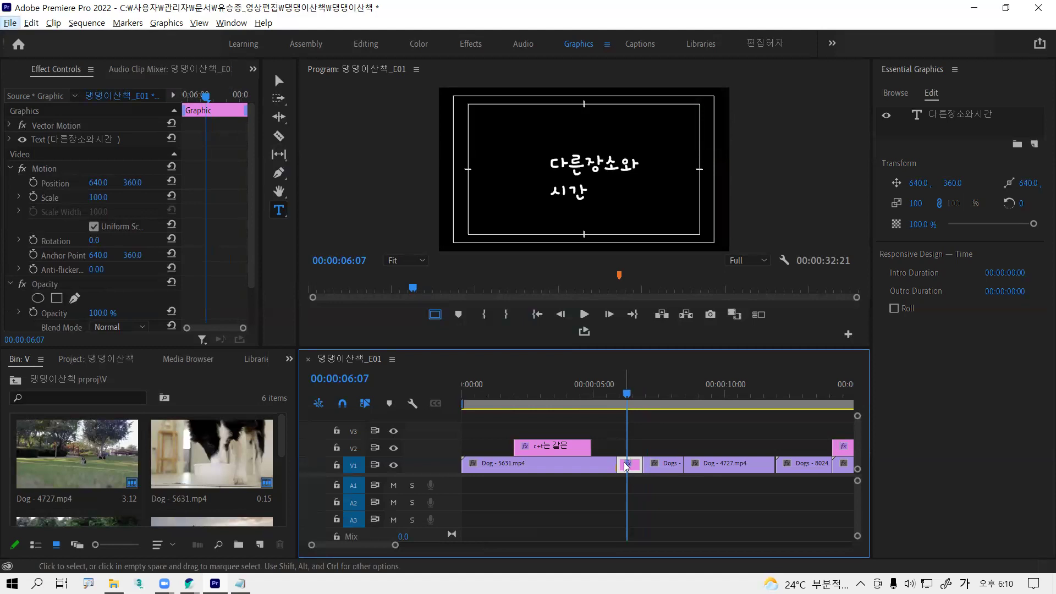
{"action": "left_click_drag", "start_coordinate": [626, 466], "coordinate": [629, 451]}
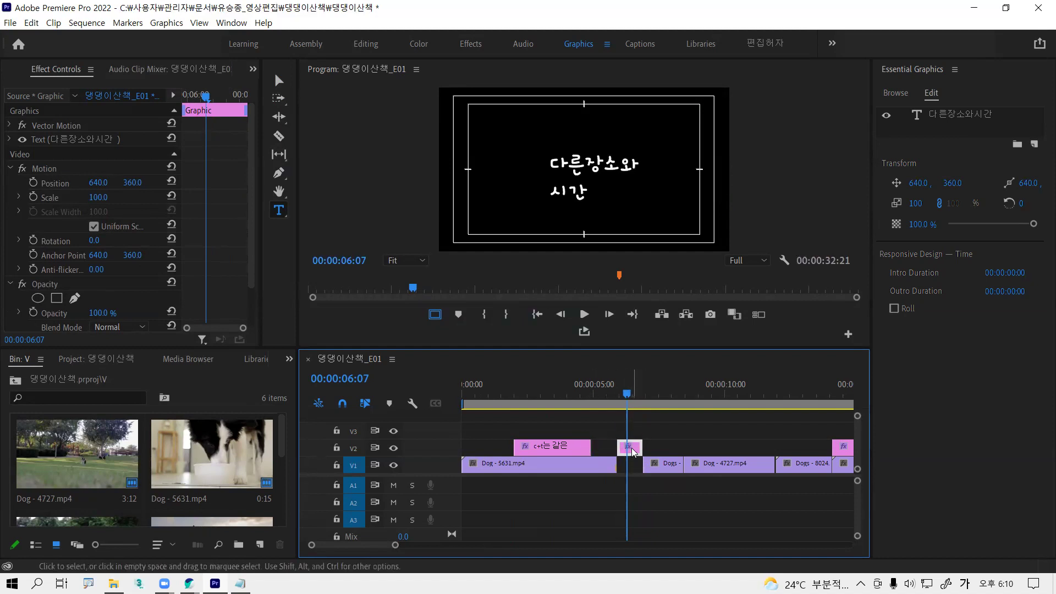
{"action": "left_click_drag", "start_coordinate": [633, 451], "coordinate": [619, 447]}
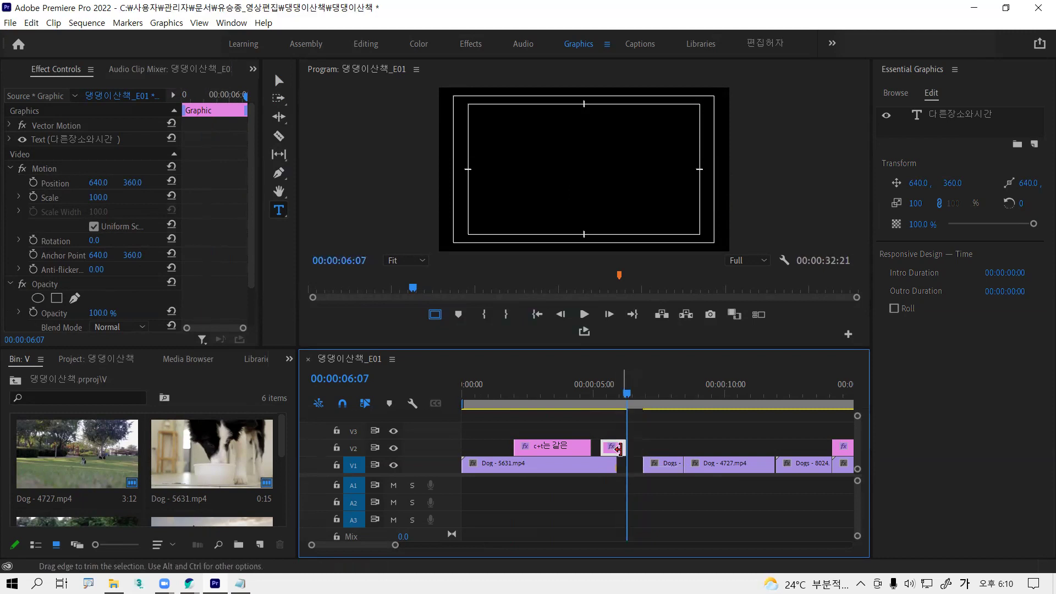
- Try extending the V2 title graphic across the gap into the following Dogs clip, and scrub through the overlap
{"action": "left_click", "coordinate": [607, 393]}
{"action": "key", "text": "alt"}
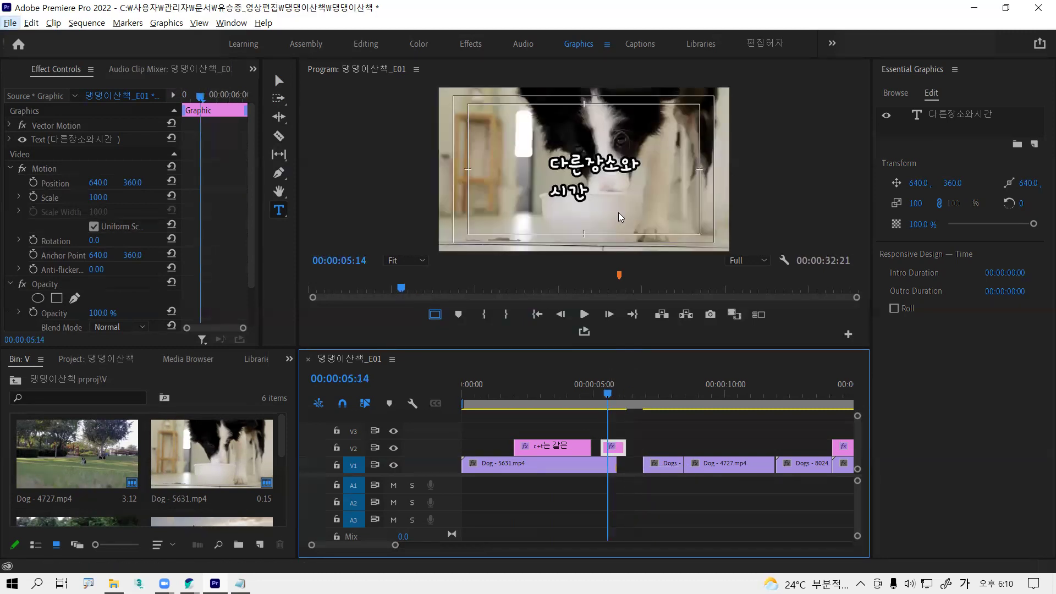
{"action": "key", "text": "alt"}
{"action": "left_click_drag", "start_coordinate": [620, 448], "coordinate": [623, 448]}
{"action": "left_click_drag", "start_coordinate": [634, 446], "coordinate": [651, 451]}
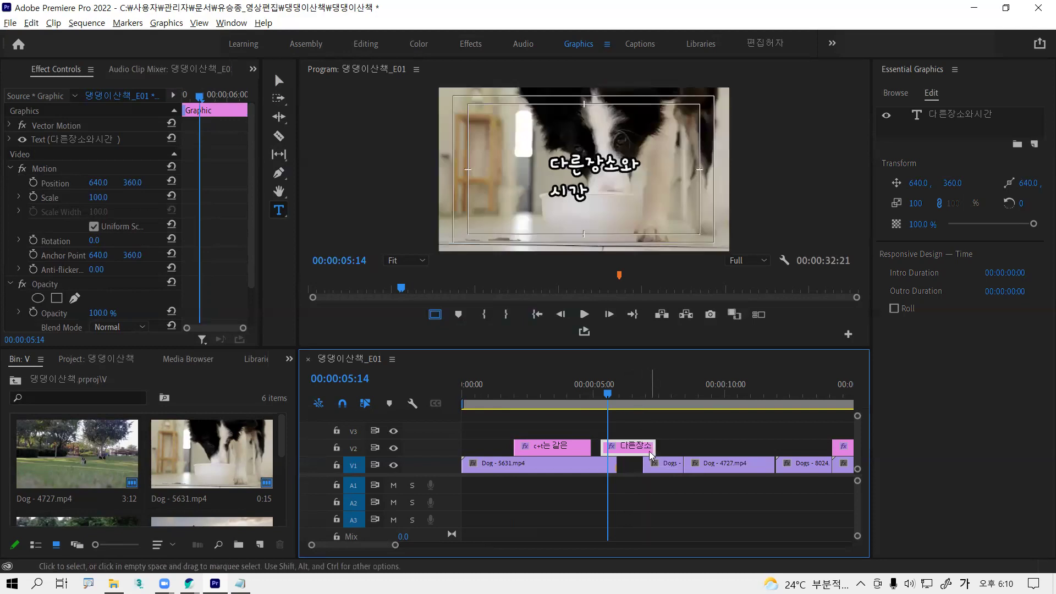
{"action": "left_click", "coordinate": [601, 394]}
{"action": "left_click_drag", "start_coordinate": [602, 395], "coordinate": [626, 402]}
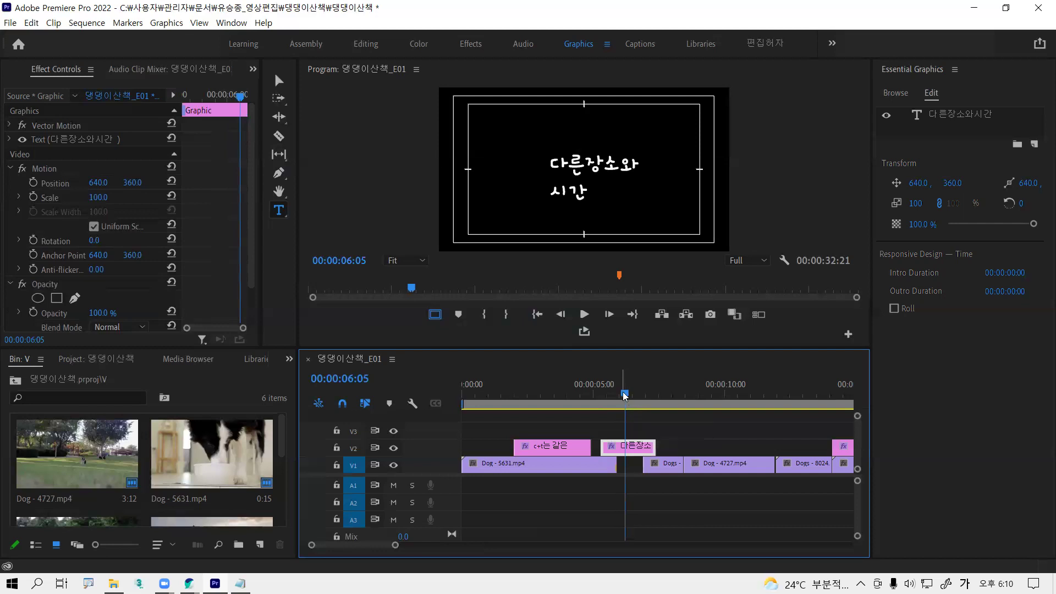
- Undo the title's extension, place the title graphic back in the V1 gap after Dog - 5631.mp4, and scrub to 00:00:06:10
{"action": "key", "text": "ctrl+z"}
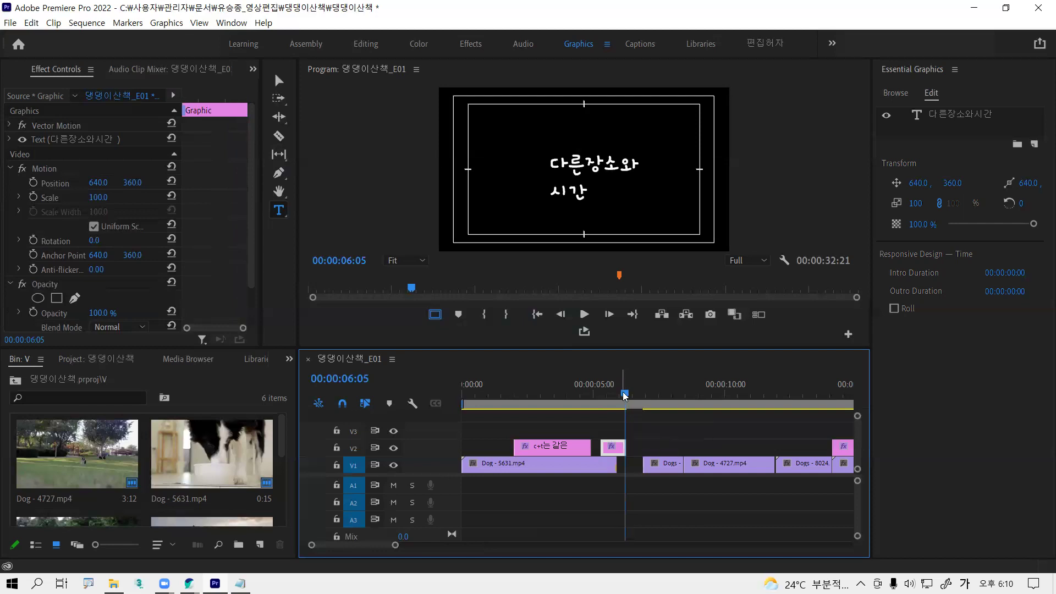
{"action": "key", "text": "alt"}
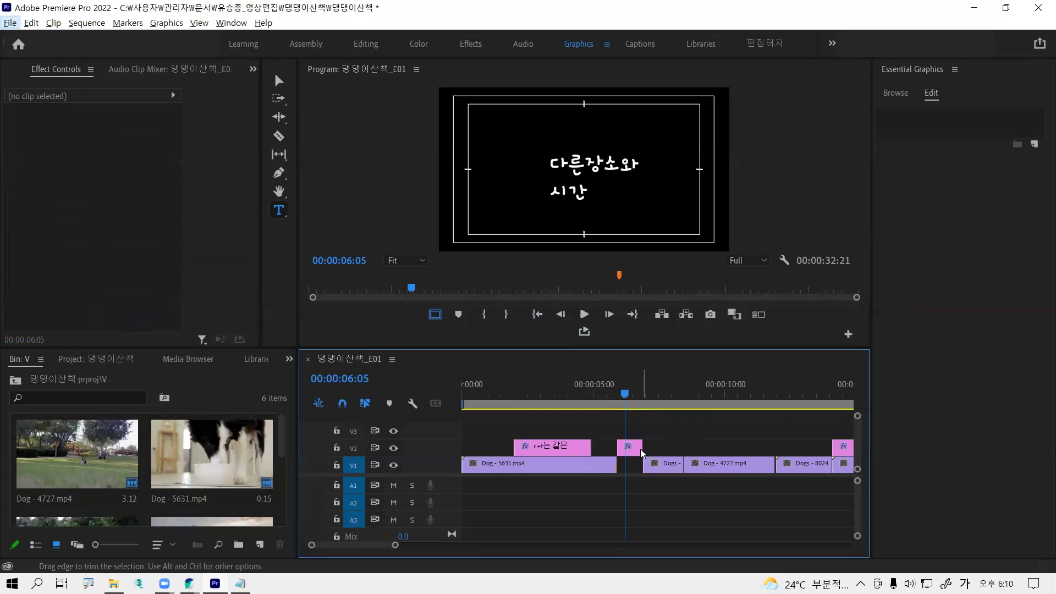
{"action": "left_click", "coordinate": [631, 451]}
{"action": "left_click_drag", "start_coordinate": [630, 451], "coordinate": [635, 468]}
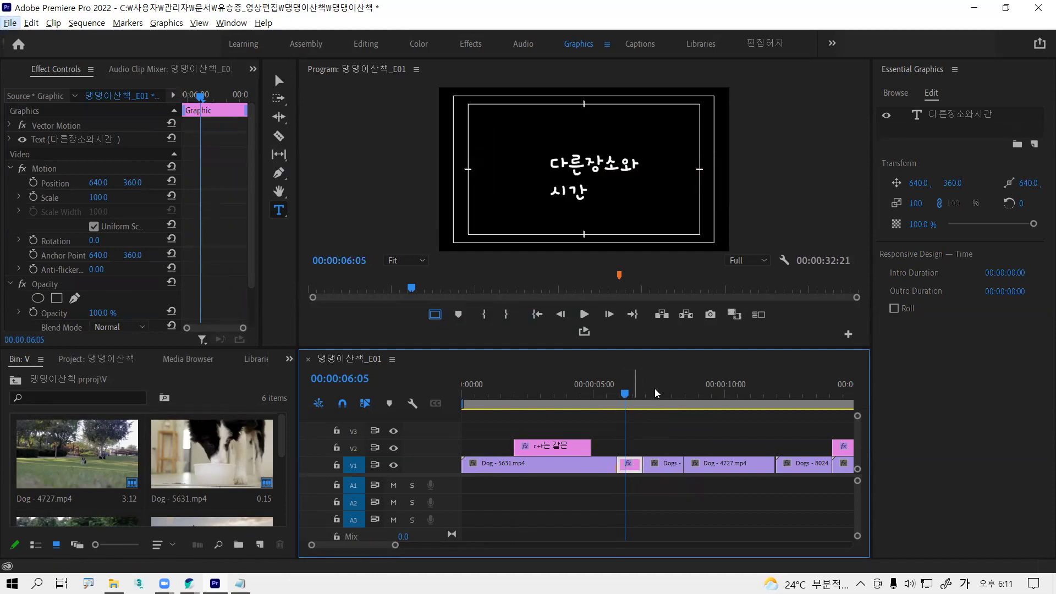
{"action": "mouse_move", "coordinate": [633, 391]}
{"action": "left_mouse_down"}
{"action": "mouse_move", "coordinate": [686, 397]}
{"action": "mouse_move", "coordinate": [629, 403]}
{"action": "left_mouse_up"}
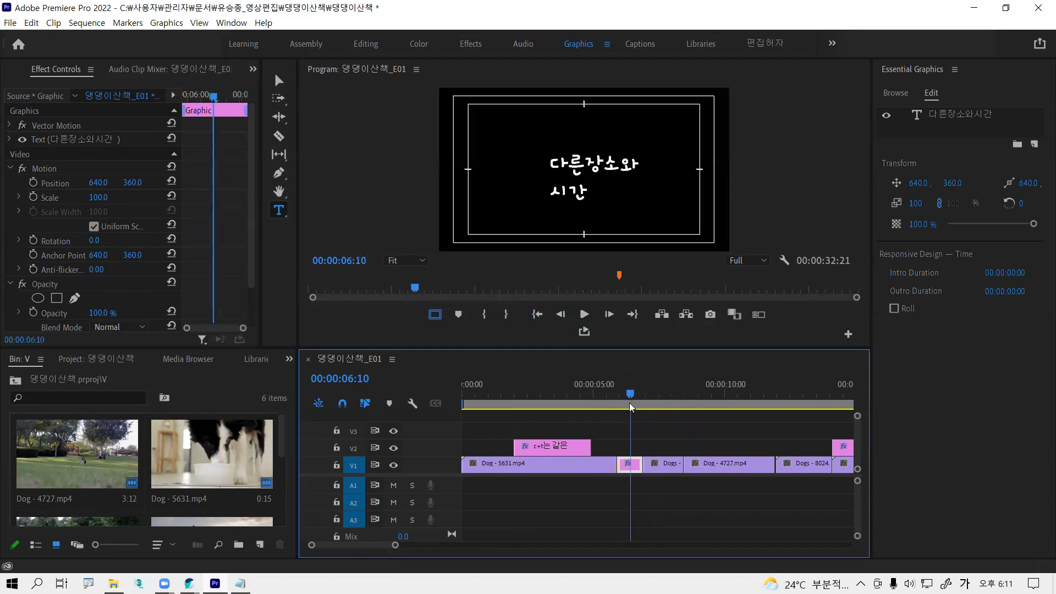
- Duplicate the V1 title graphic onto V2 over the cut before Dog - 4727.mp4, and park the playhead at 00:00:08:11
{"action": "key", "text": "alt"}
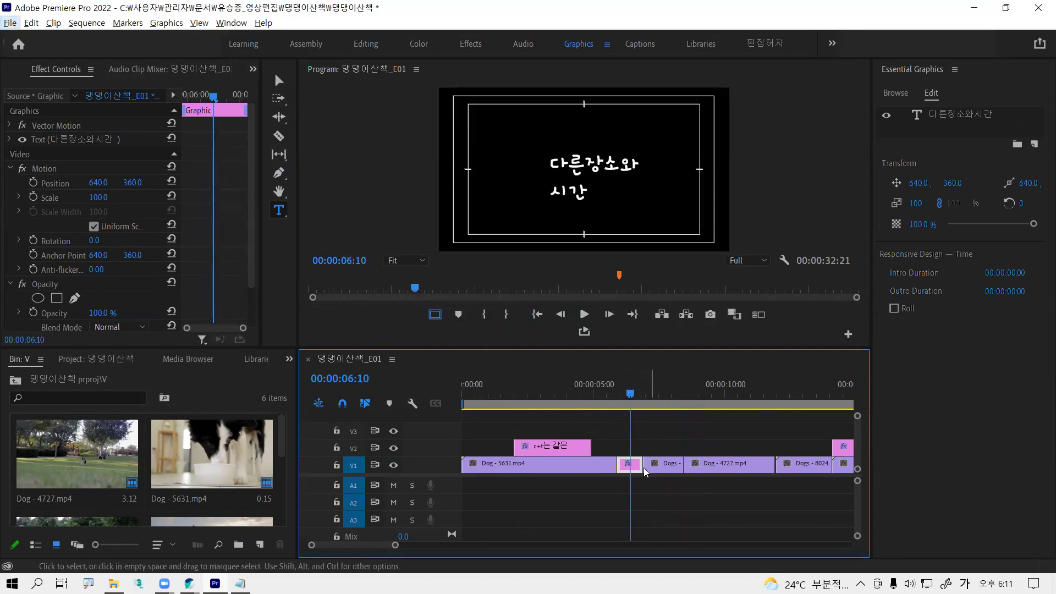
{"action": "key", "text": "alt"}
{"action": "left_click_drag", "start_coordinate": [632, 466], "coordinate": [692, 449]}
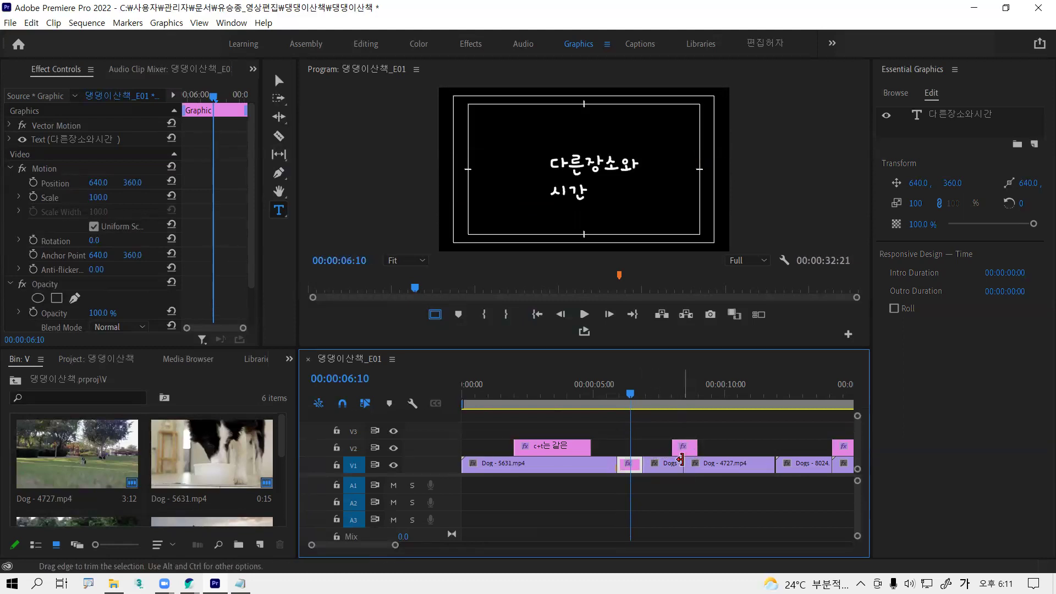
{"action": "left_click_drag", "start_coordinate": [631, 393], "coordinate": [684, 400]}
{"action": "key", "text": "alt"}
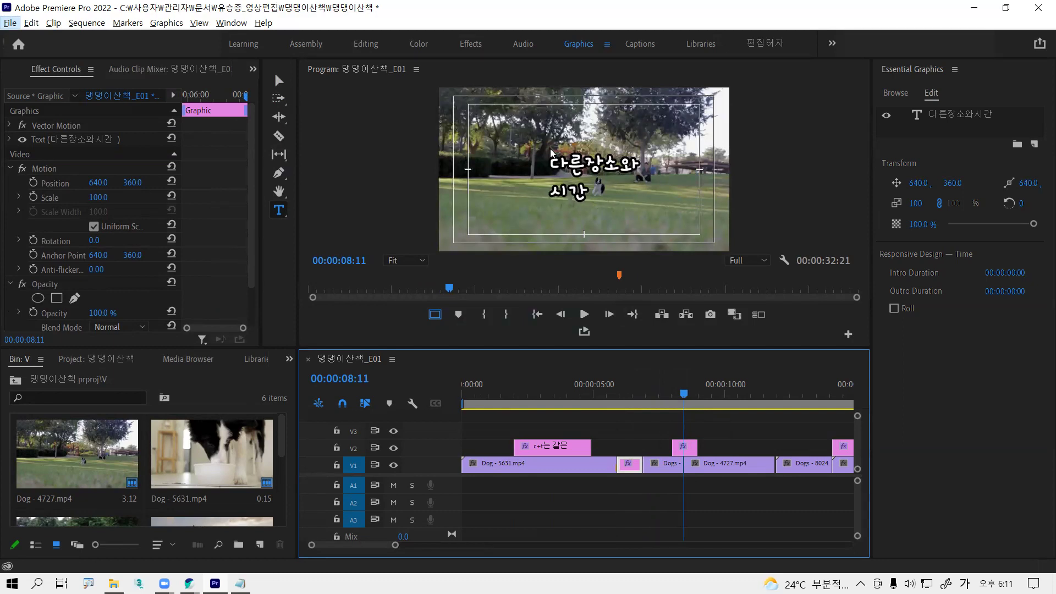
- Move the duplicated title text to the lower left of the frame and join it into the single line "다른장소와시간"
{"action": "left_click", "coordinate": [282, 80]}
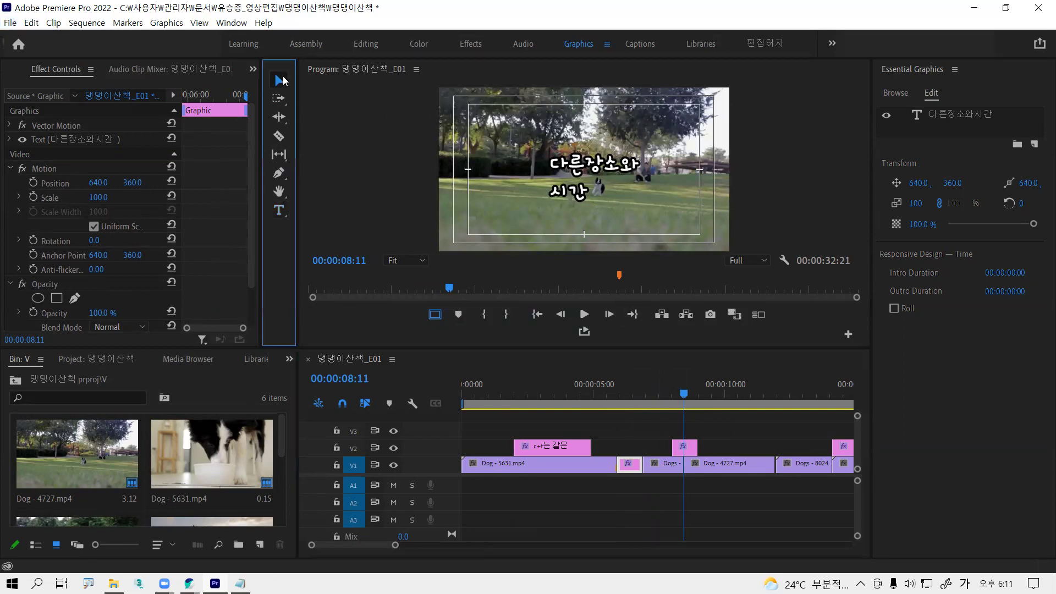
{"action": "left_click_drag", "start_coordinate": [574, 199], "coordinate": [495, 227]}
{"action": "double_click", "coordinate": [494, 226]}
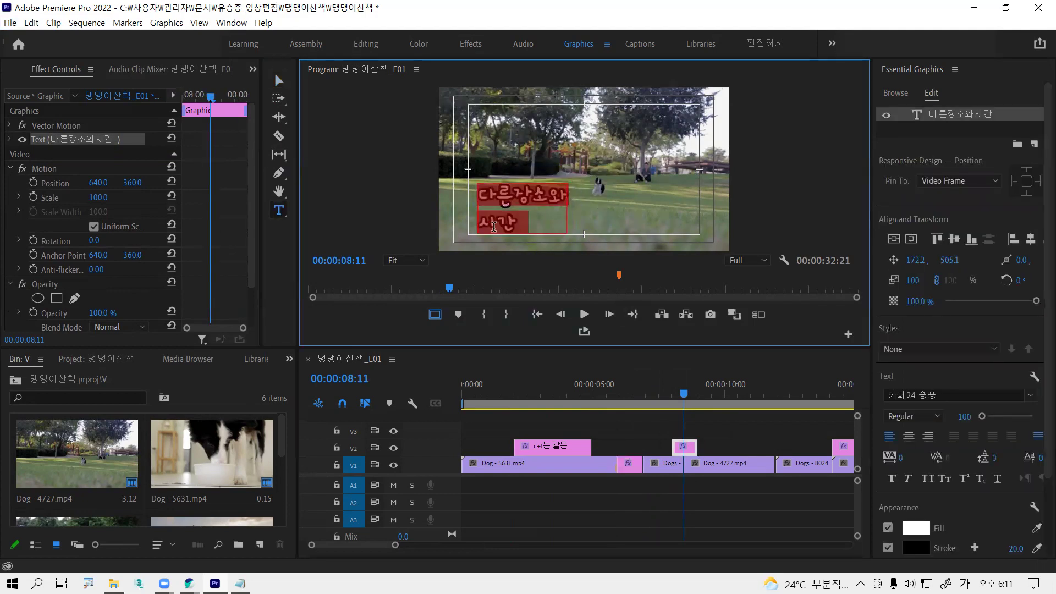
{"action": "left_click", "coordinate": [484, 223]}
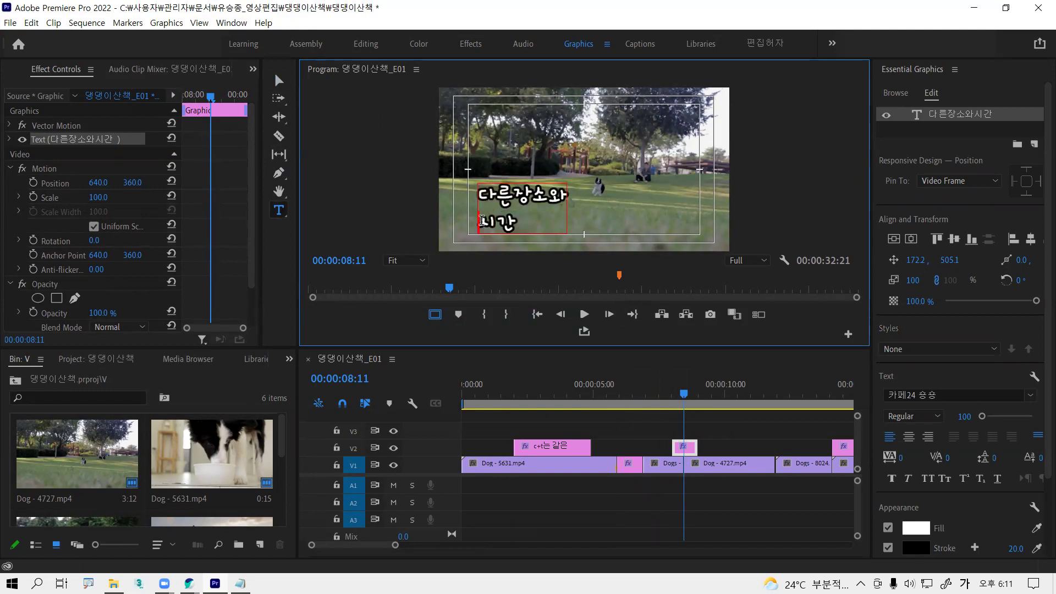
{"action": "key", "text": "BackSpace"}
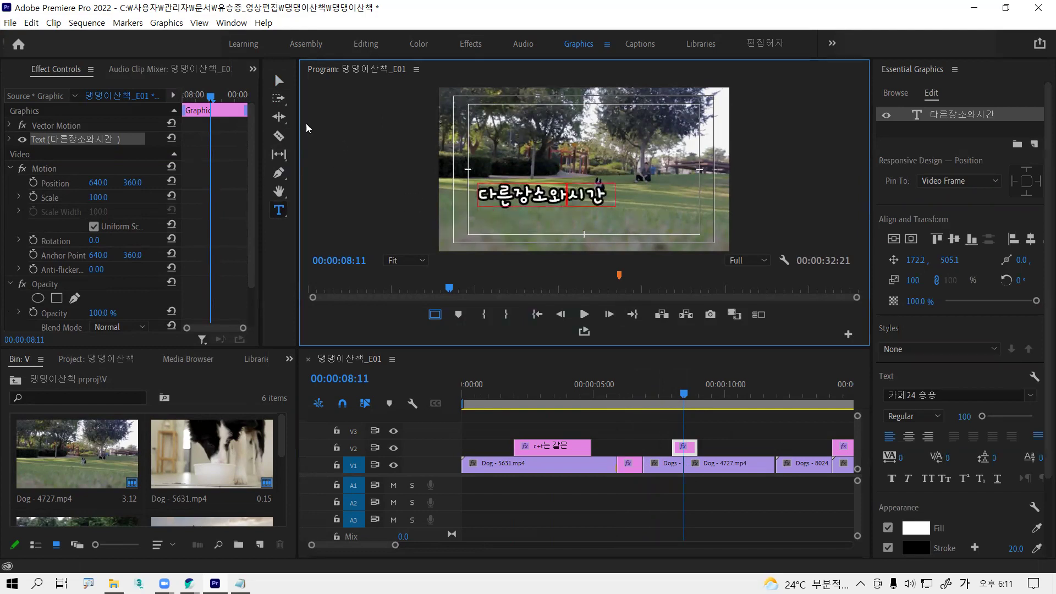
- Nudge the single-line title text up and left to position 145.1, 484.1, and deselect the graphic
{"action": "left_click", "coordinate": [279, 81]}
{"action": "key", "text": "alt"}
{"action": "left_click_drag", "start_coordinate": [566, 199], "coordinate": [560, 190]}
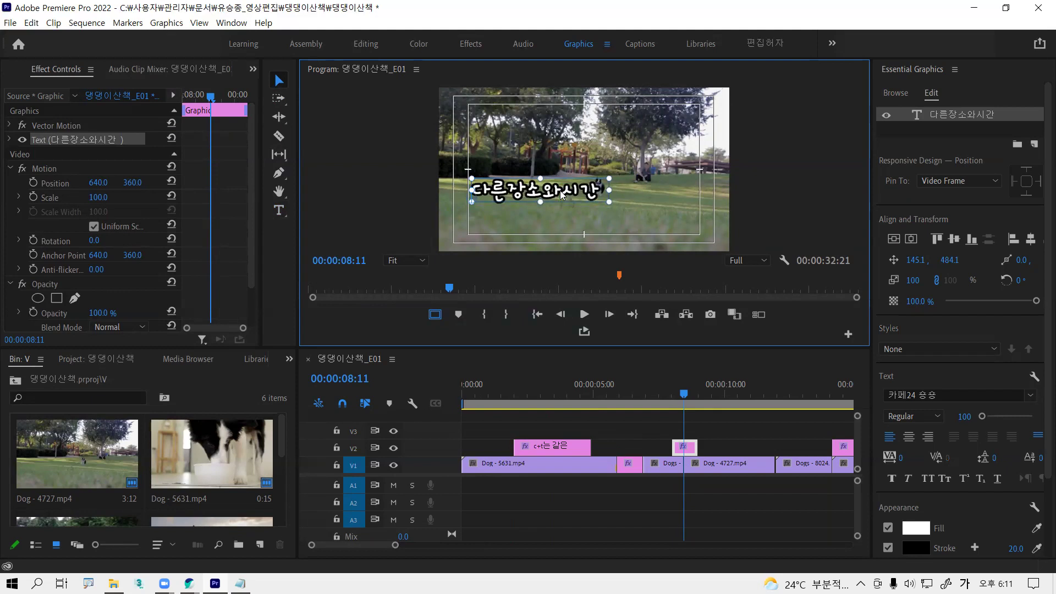
{"action": "key", "text": "alt"}
{"action": "left_click", "coordinate": [541, 216]}
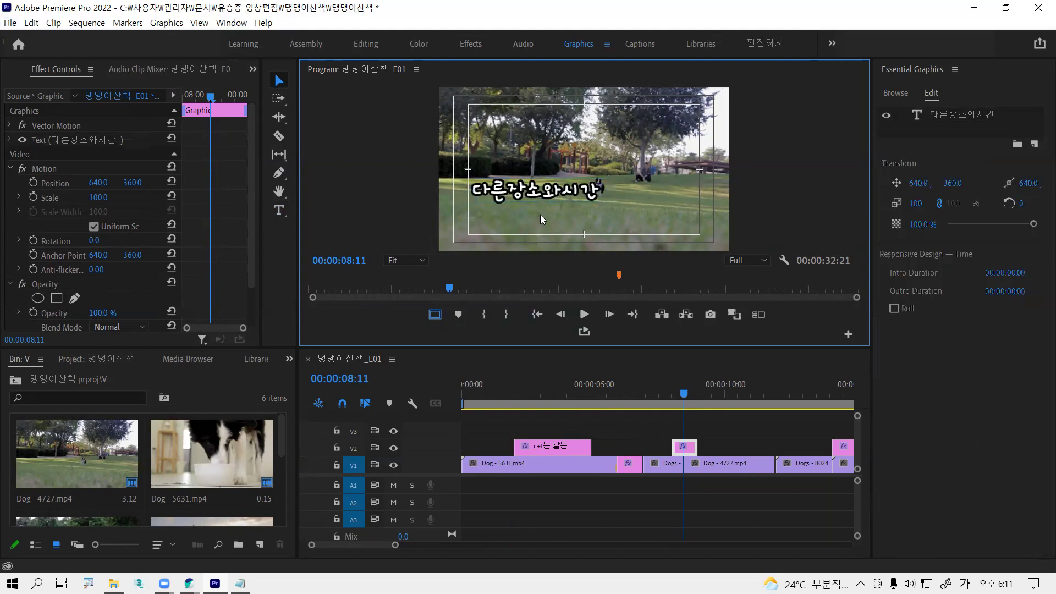
{"action": "key", "text": "alt"}
{"action": "left_click", "coordinate": [688, 446]}
{"action": "left_click", "coordinate": [696, 493]}
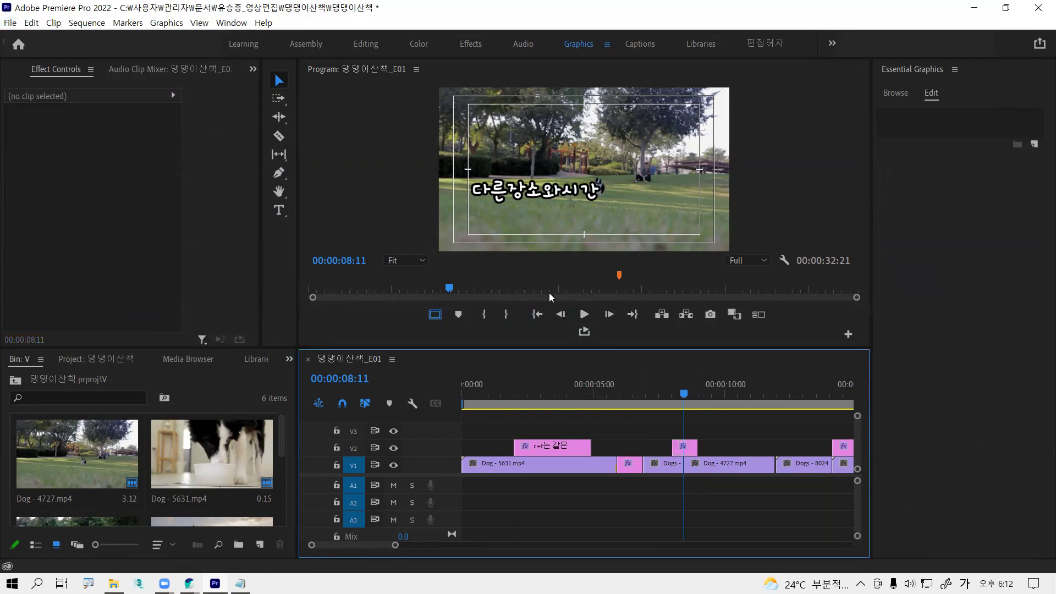
- Start a separate text graphic on V3 at 00:00:08:11 with no clip selected, inspect it, and delete it
{"action": "key", "text": "alt"}
{"action": "left_click", "coordinate": [280, 207]}
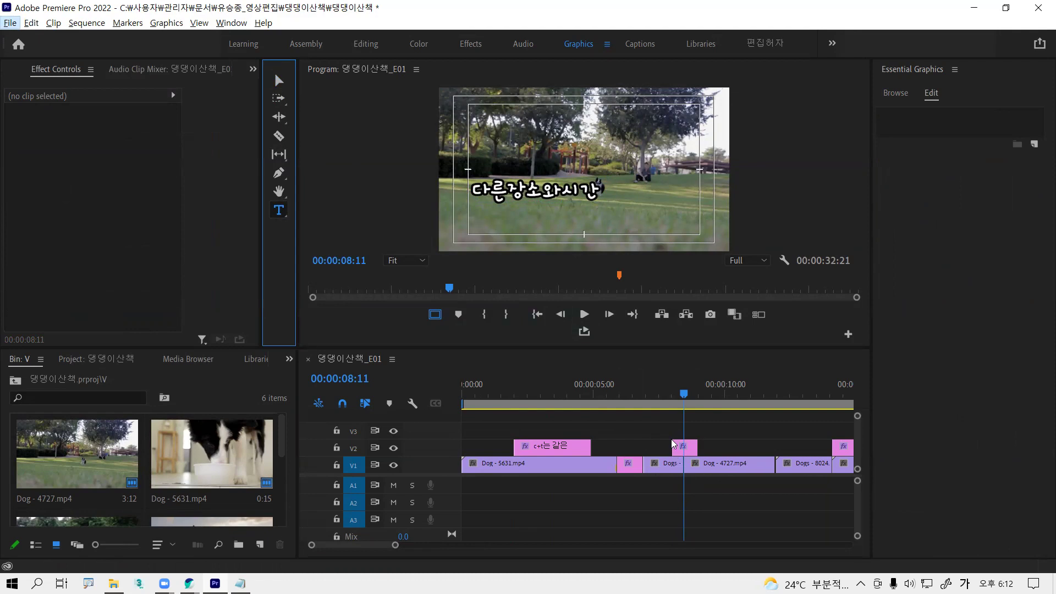
{"action": "key", "text": "alt"}
{"action": "left_click", "coordinate": [489, 214]}
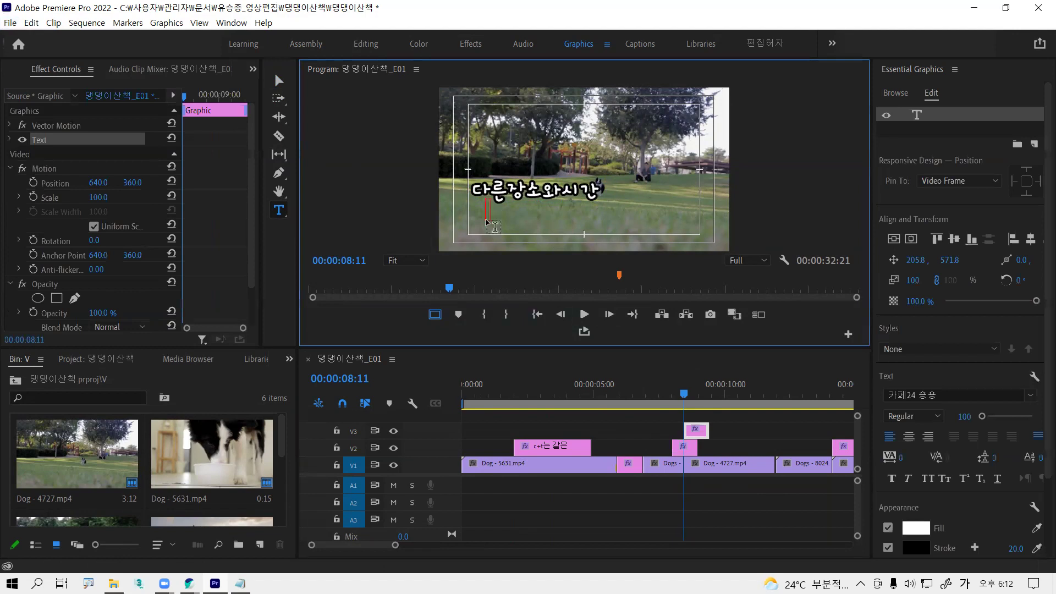
{"action": "key", "text": "alt"}
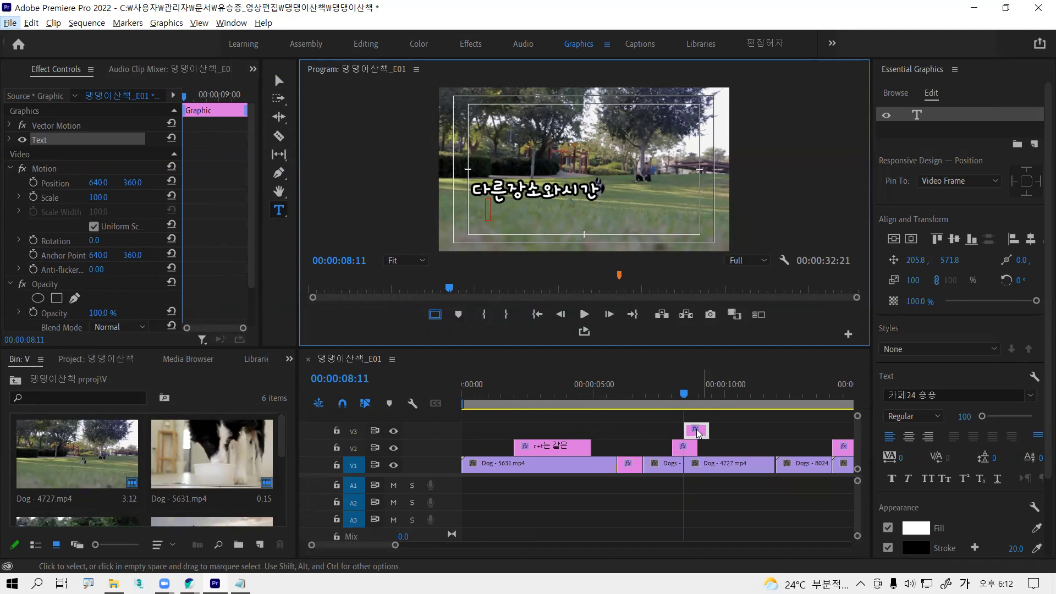
{"action": "key", "text": "alt"}
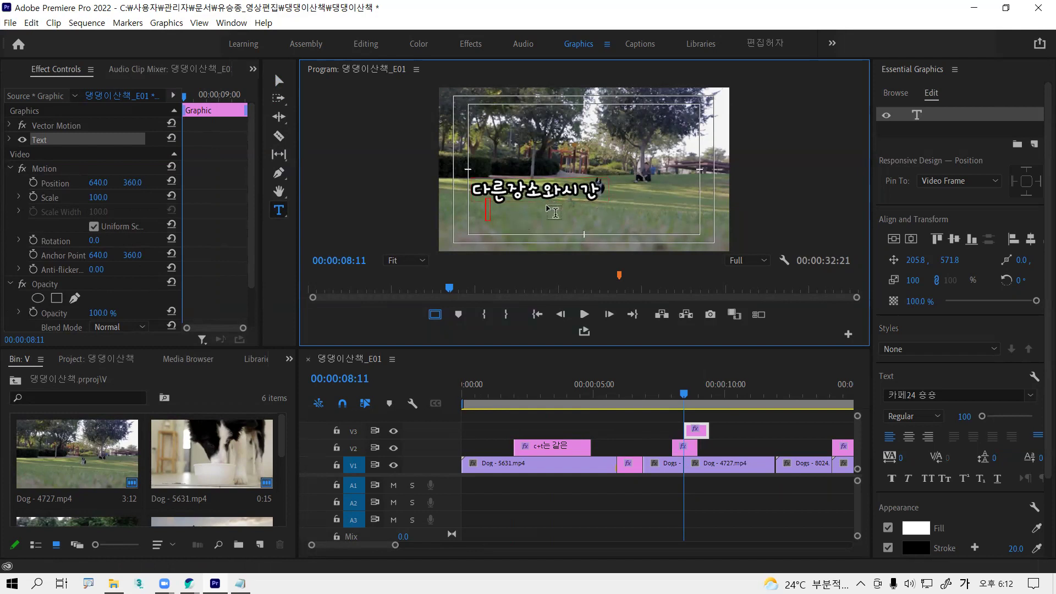
{"action": "key", "text": "alt"}
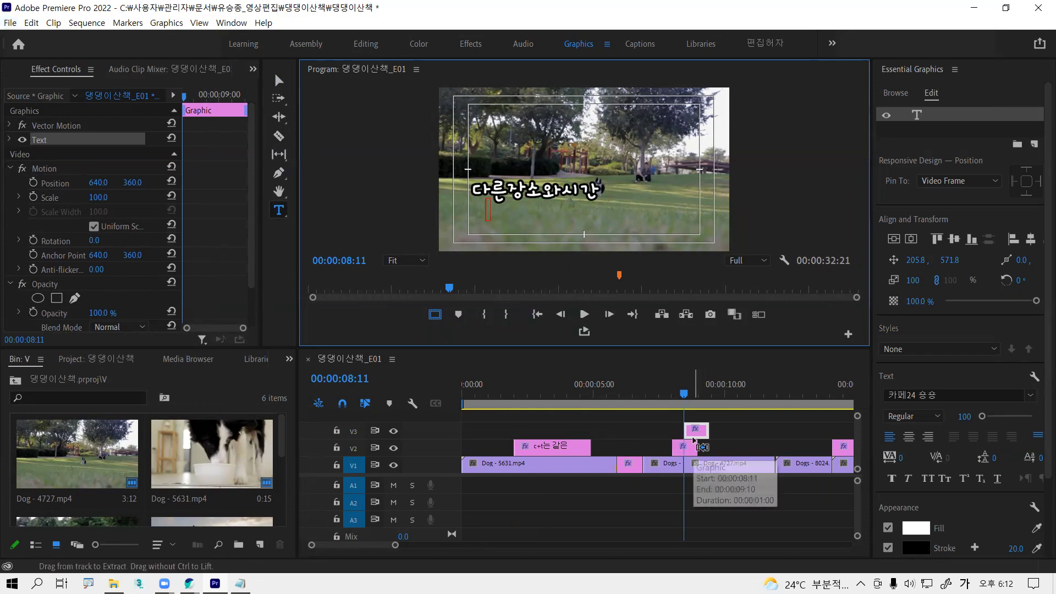
{"action": "key", "text": "Delete"}
- Add a wide text box beneath the "다른장소와시간" line as a second layer inside the V2 title graphic
{"action": "left_click", "coordinate": [688, 447]}
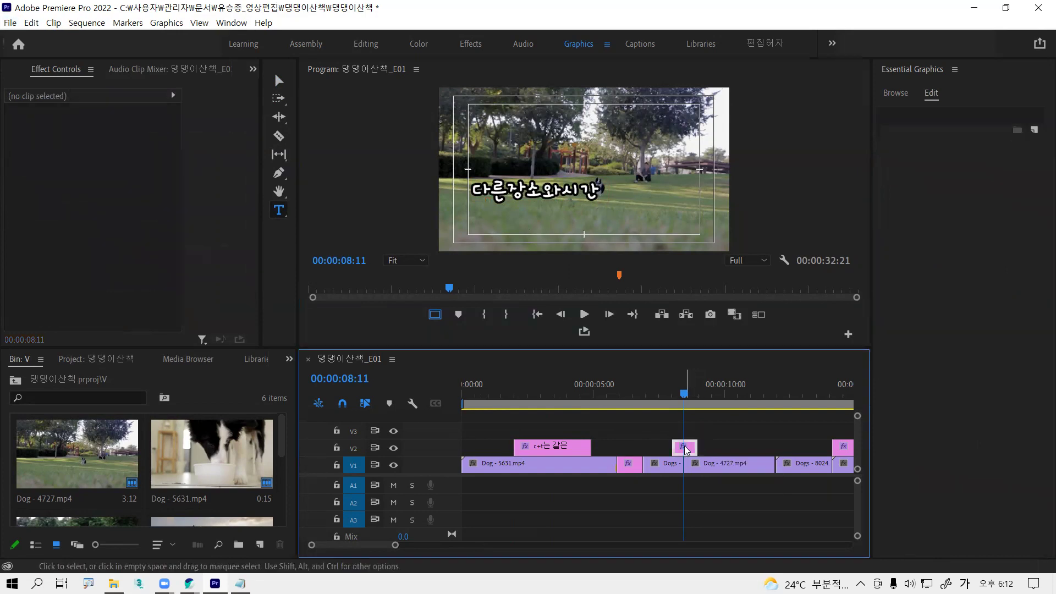
{"action": "key", "text": "alt"}
{"action": "key", "text": "alt"}
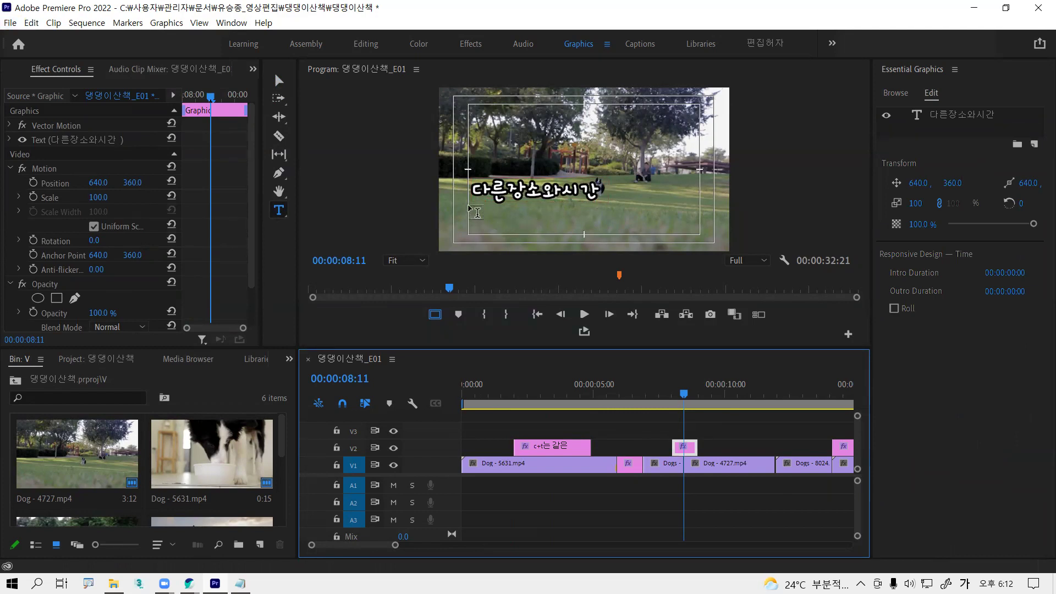
{"action": "left_click", "coordinate": [494, 199]}
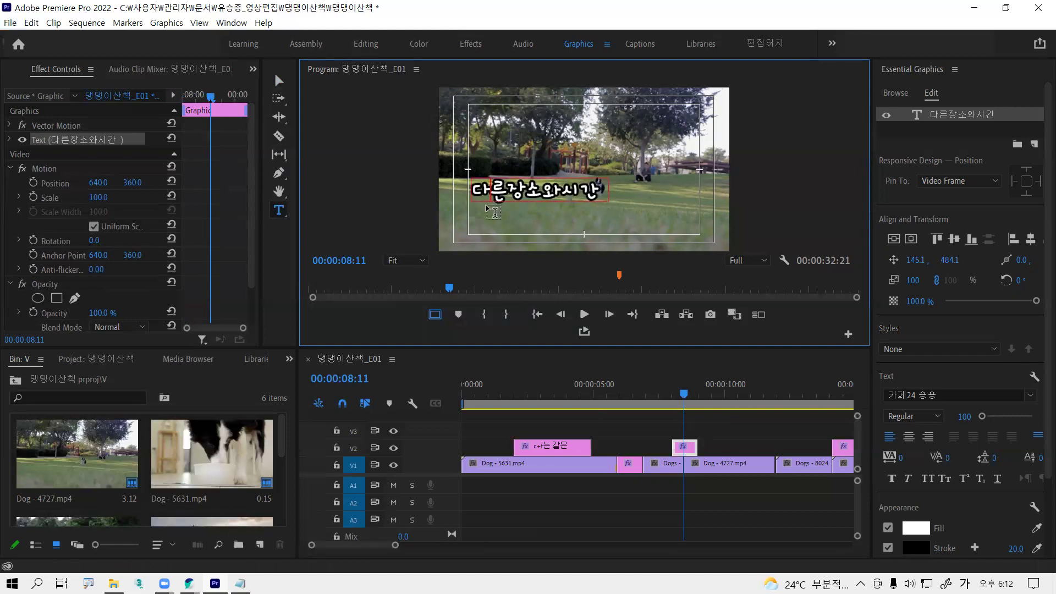
{"action": "left_click", "coordinate": [478, 212]}
{"action": "left_click_drag", "start_coordinate": [600, 229], "coordinate": [654, 239]}
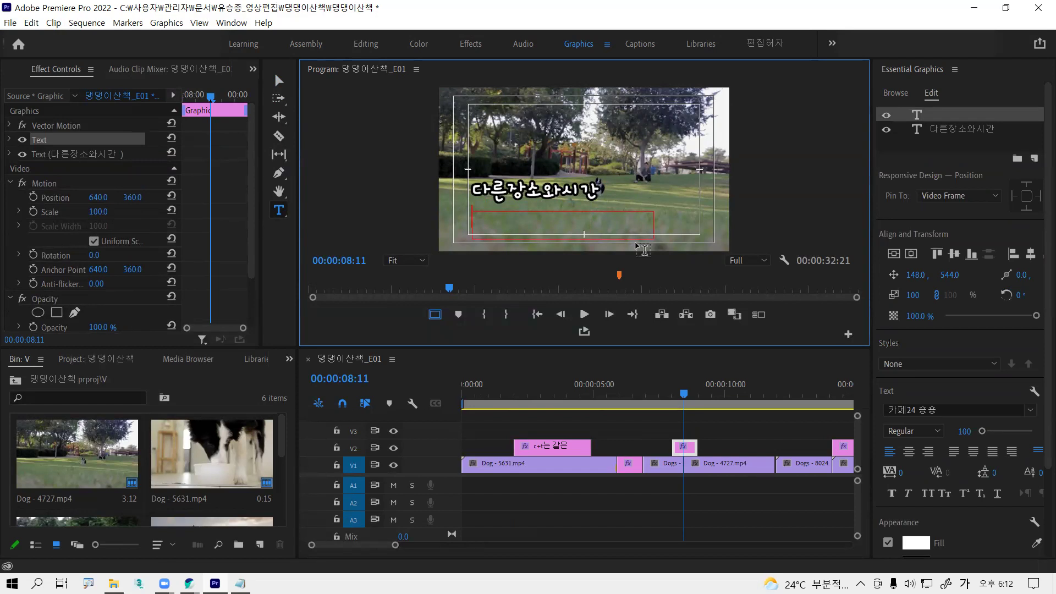
- Enter "이장소는 1988년" in the new text box, correcting the mistyped characters
{"action": "key", "text": "Hangul"}
{"action": "type", "text": "DLWKO"}
{"action": "key", "text": "BackSpace"}
{"action": "key", "text": "BackSpace"}
{"action": "key", "text": "BackSpace"}
{"action": "key", "text": "BackSpace"}
{"action": "key", "text": "BackSpace"}
{"action": "key", "text": "Hangul"}
{"action": "type", "text": "지당소는"}
{"action": "key", "text": "BackSpace"}
{"action": "key", "text": "BackSpace"}
{"action": "key", "text": "BackSpace"}
{"action": "key", "text": "BackSpace"}
{"action": "type", "text": "이장"}
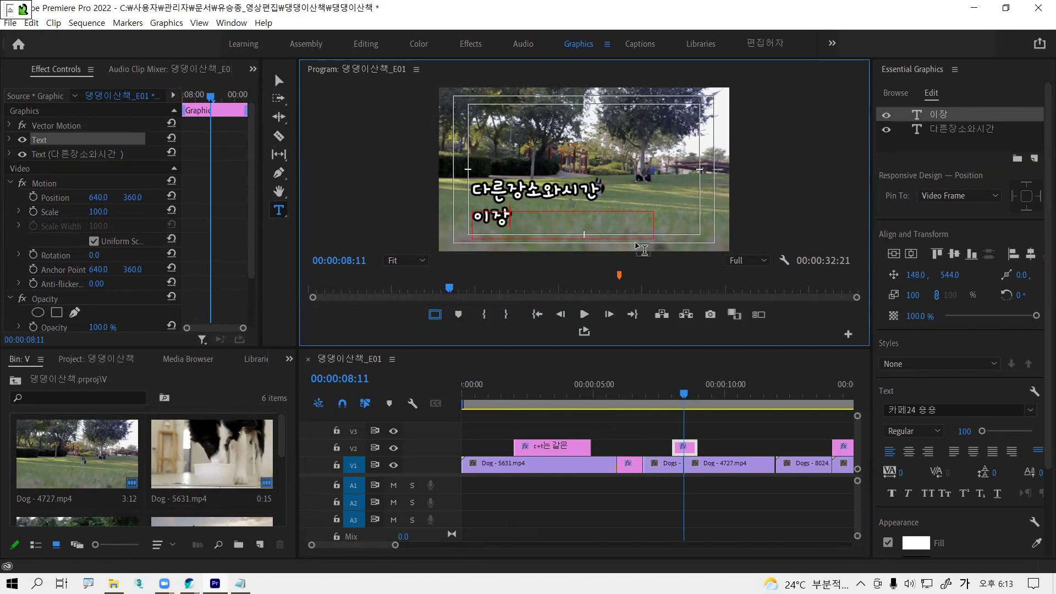
{"action": "type", "text": "소는 1988"}
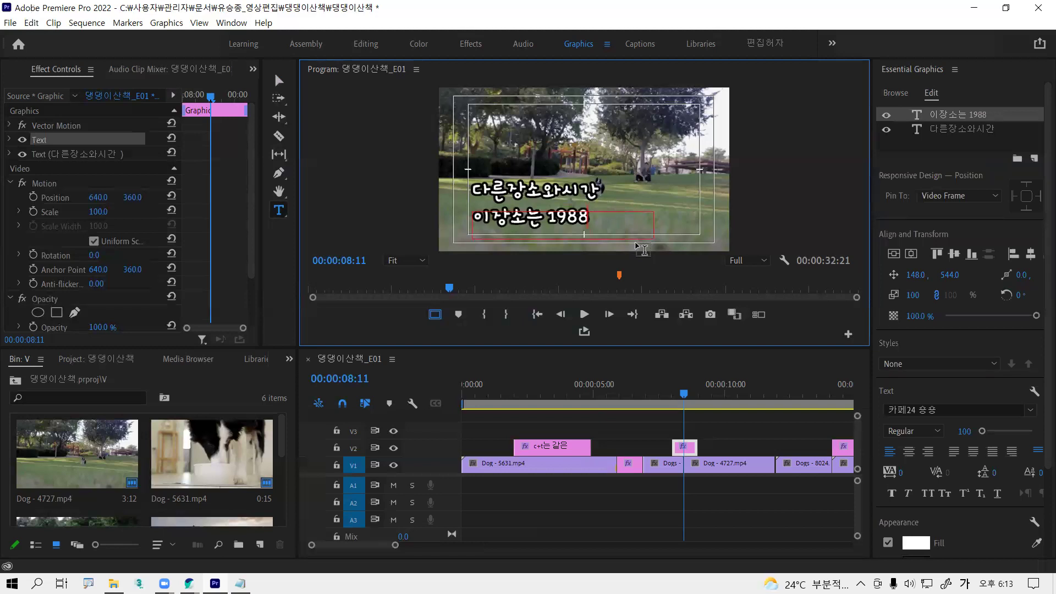
{"action": "type", "text": "년"}
{"action": "key", "text": "alt"}
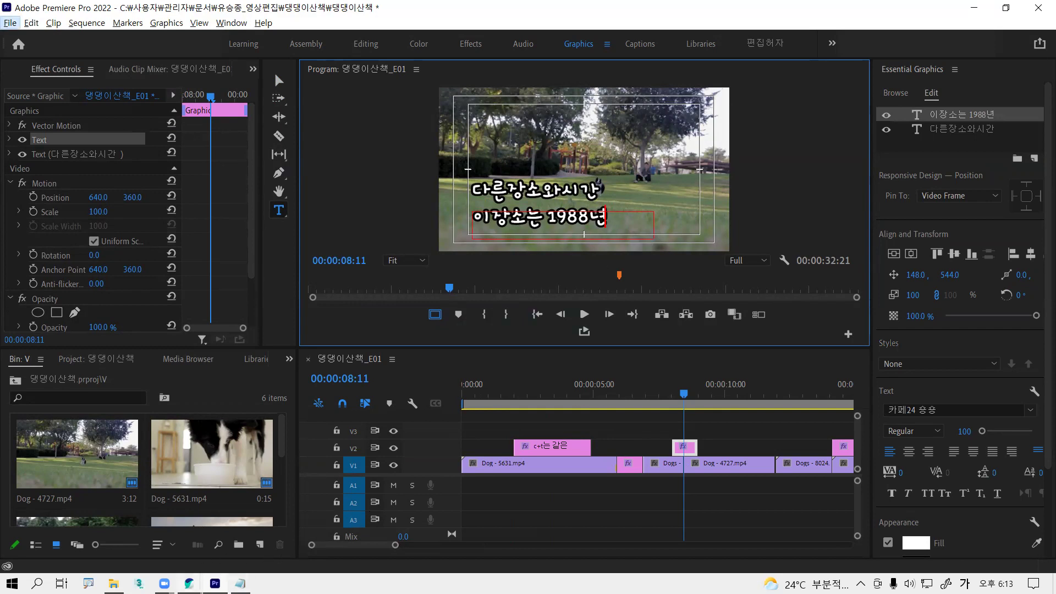
- Switch to the Notepad file 스토리보드제작순서 and practise selecting text in the fair-trade lines and the sketch line under item 4
{"action": "key", "text": "alt+Tab"}
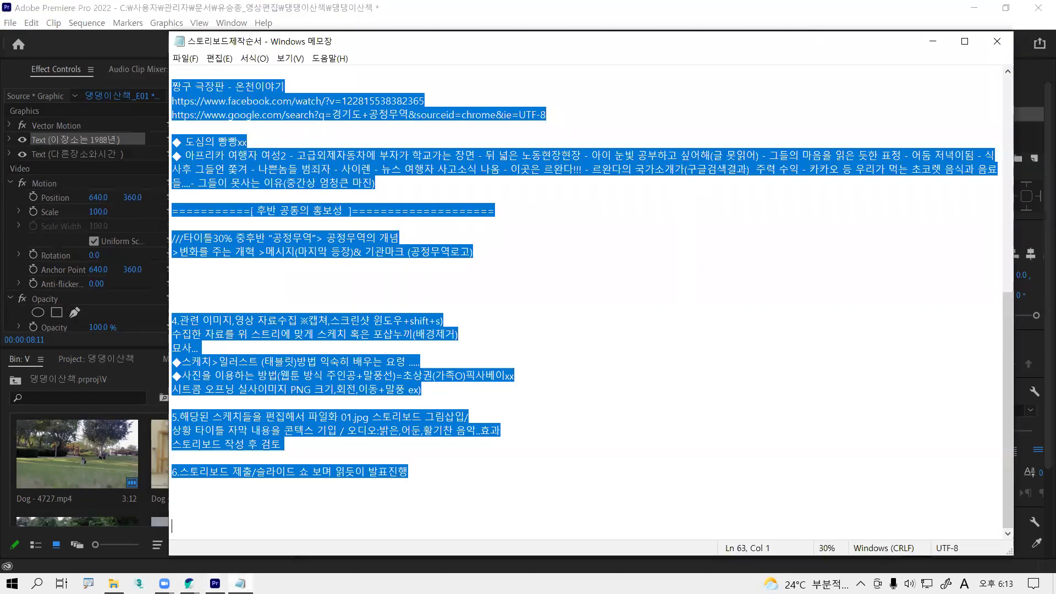
{"action": "left_click", "coordinate": [384, 186]}
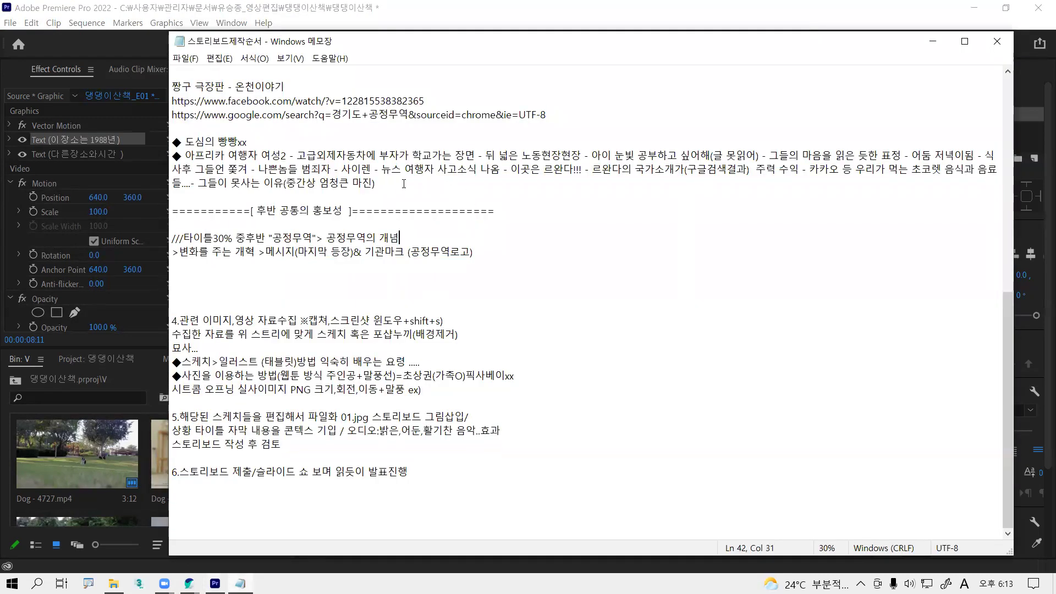
{"action": "key", "text": "Down"}
{"action": "key", "text": "End"}
{"action": "key", "text": "shift+Left"}
{"action": "key", "text": "ctrl+shift+Left"}
{"action": "key", "text": "ctrl+shift+Left"}
{"action": "key", "text": "ctrl+shift+Left"}
{"action": "key", "text": "ctrl+shift+Left"}
{"action": "key", "text": "ctrl+shift+Left"}
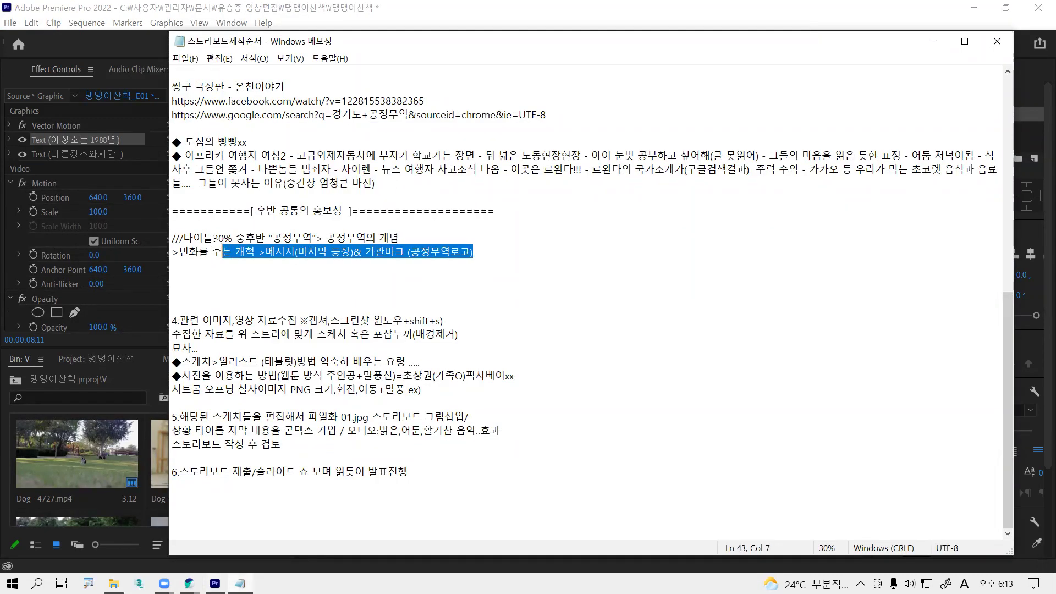
{"action": "key", "text": "shift+Up"}
{"action": "left_click_drag", "start_coordinate": [465, 337], "coordinate": [174, 331]}
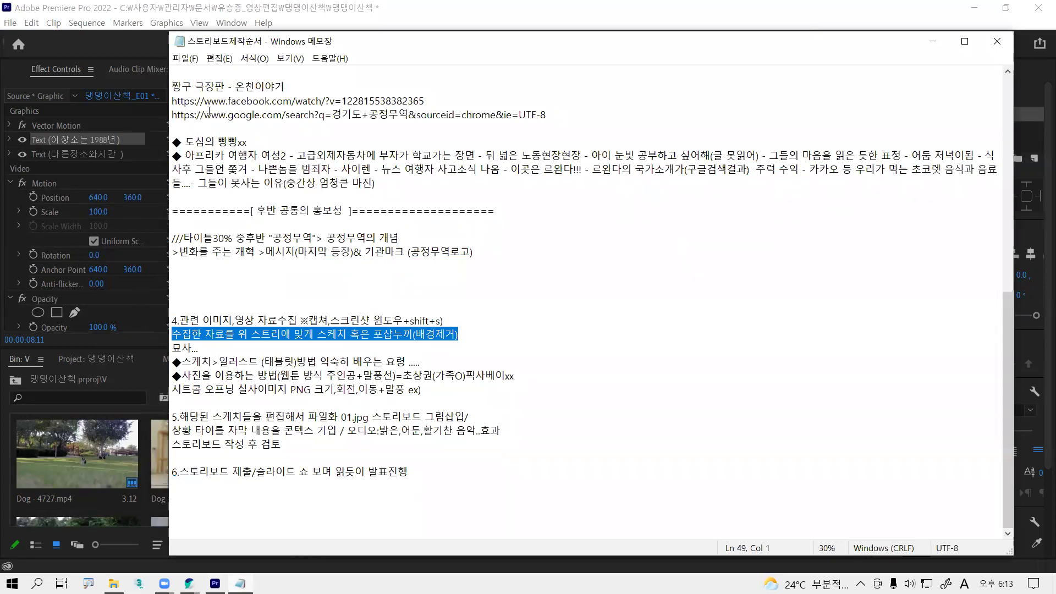
- Switch back to Premiere Pro and replace "이장소는 1988년" with the copied sentence "수집한 자료를 위 스트리에 맞게 스케치 혹은 포샵누끼(배경제거)"
{"action": "left_click", "coordinate": [264, 15]}
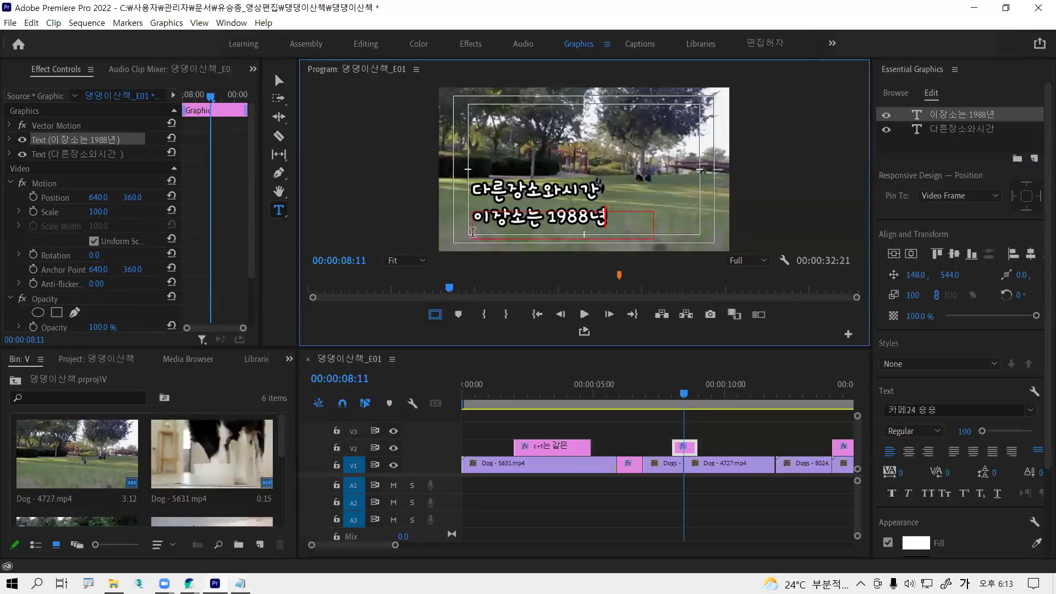
{"action": "triple_click", "coordinate": [497, 221]}
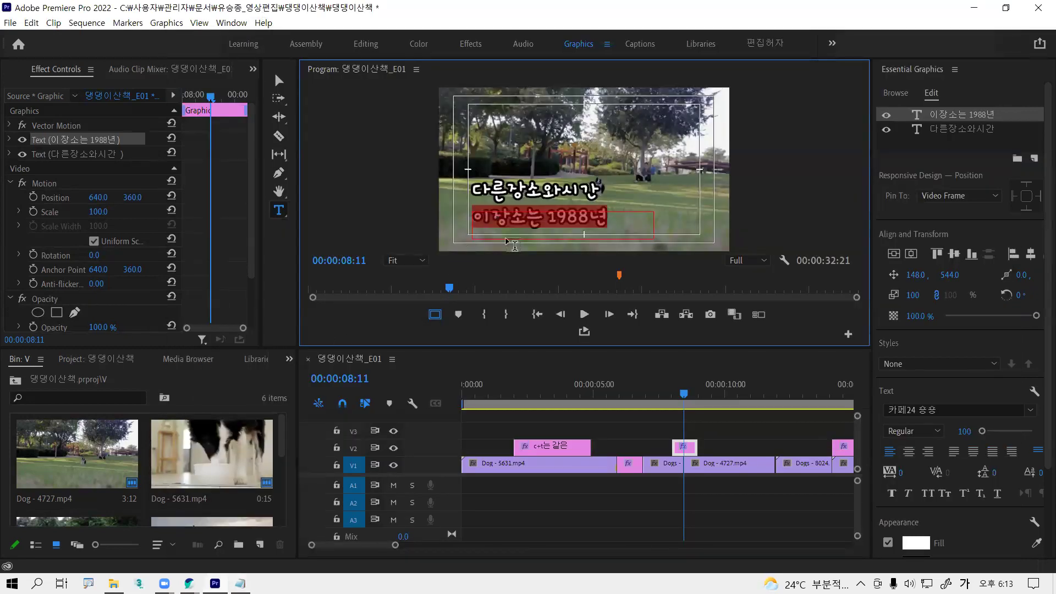
{"action": "key", "text": "ctrl+v"}
{"action": "left_click", "coordinate": [279, 81]}
- Change the font of the lower text layer to 카페24 써라운드 에어
{"action": "left_click", "coordinate": [576, 196]}
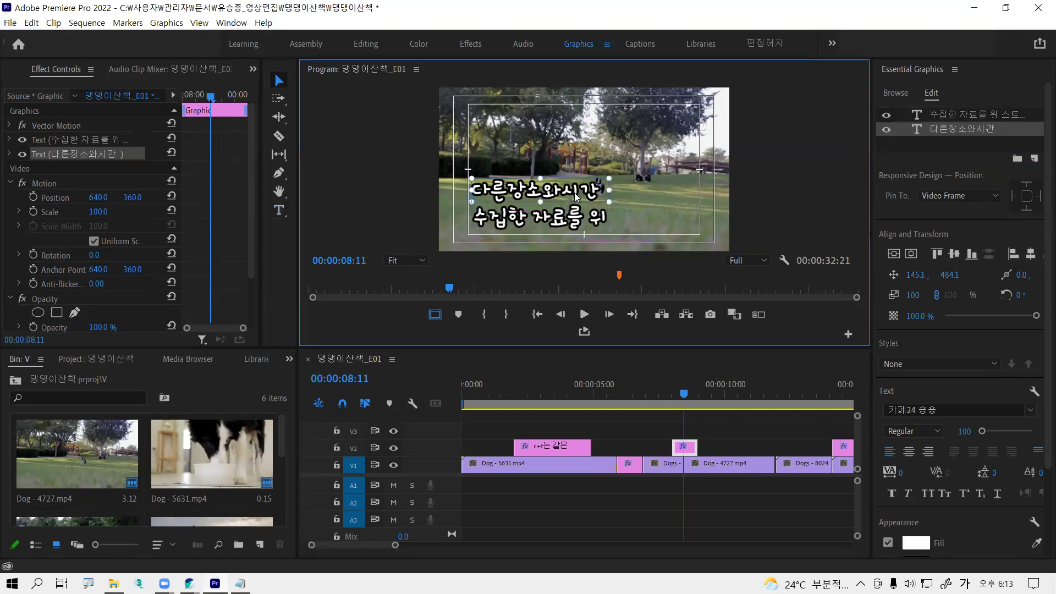
{"action": "left_click", "coordinate": [578, 222]}
{"action": "key", "text": "alt"}
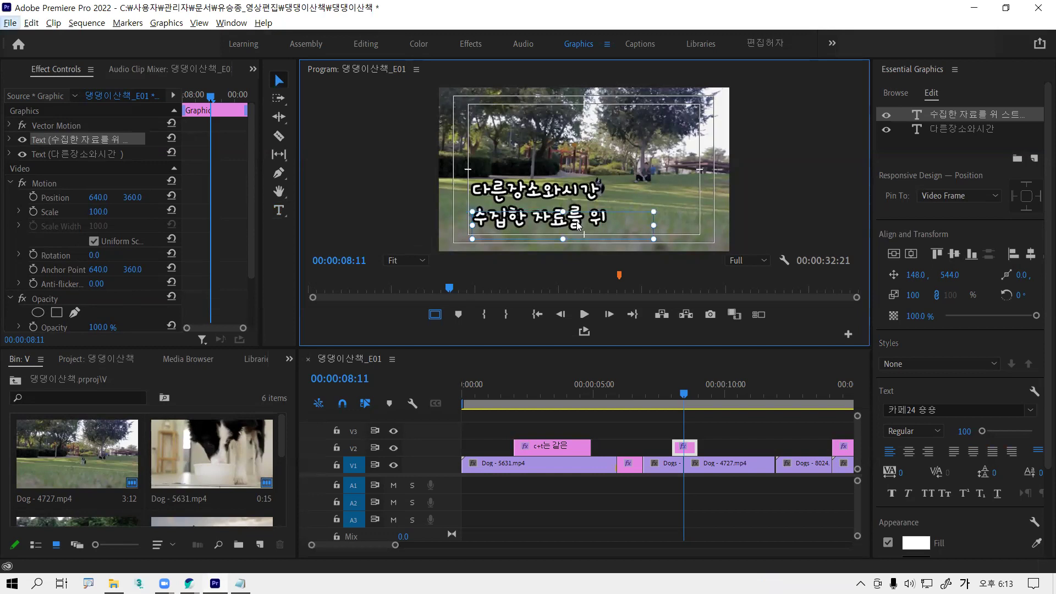
{"action": "left_click", "coordinate": [570, 196]}
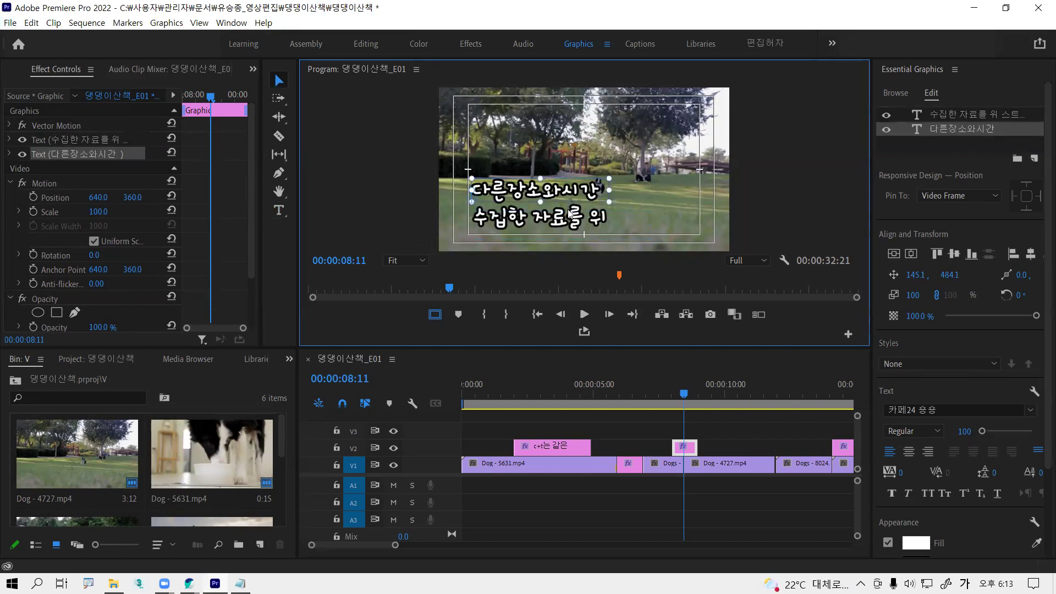
{"action": "left_click", "coordinate": [563, 212]}
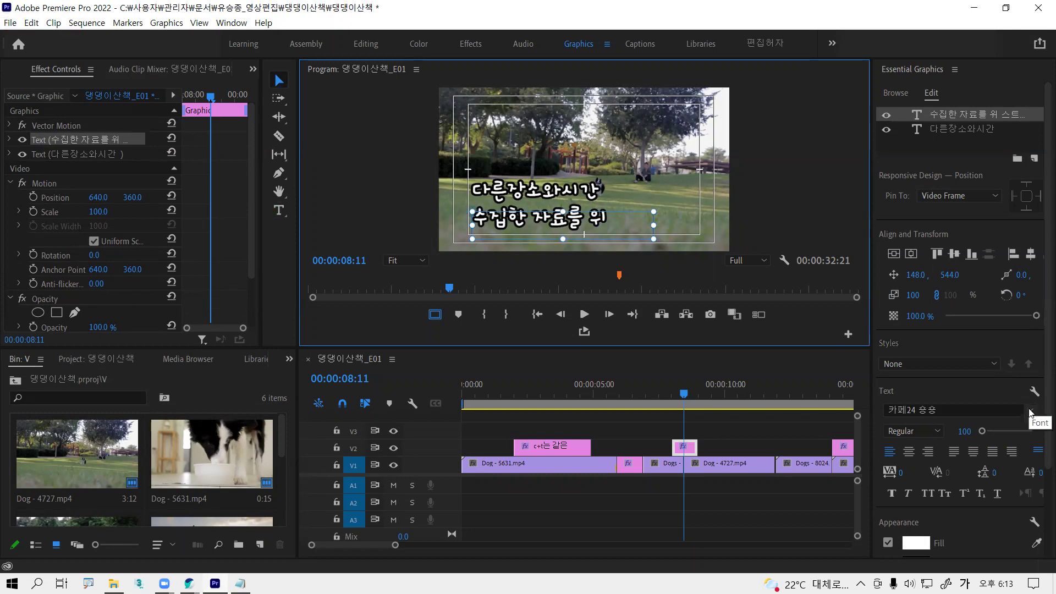
{"action": "left_click", "coordinate": [1030, 408]}
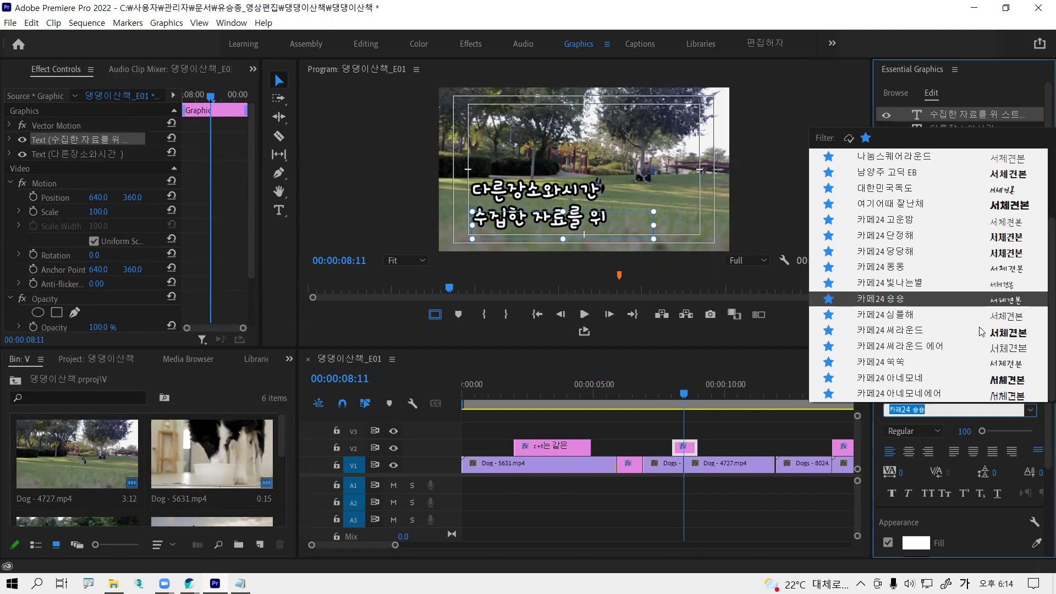
{"action": "left_click", "coordinate": [910, 347]}
{"action": "key", "text": "alt"}
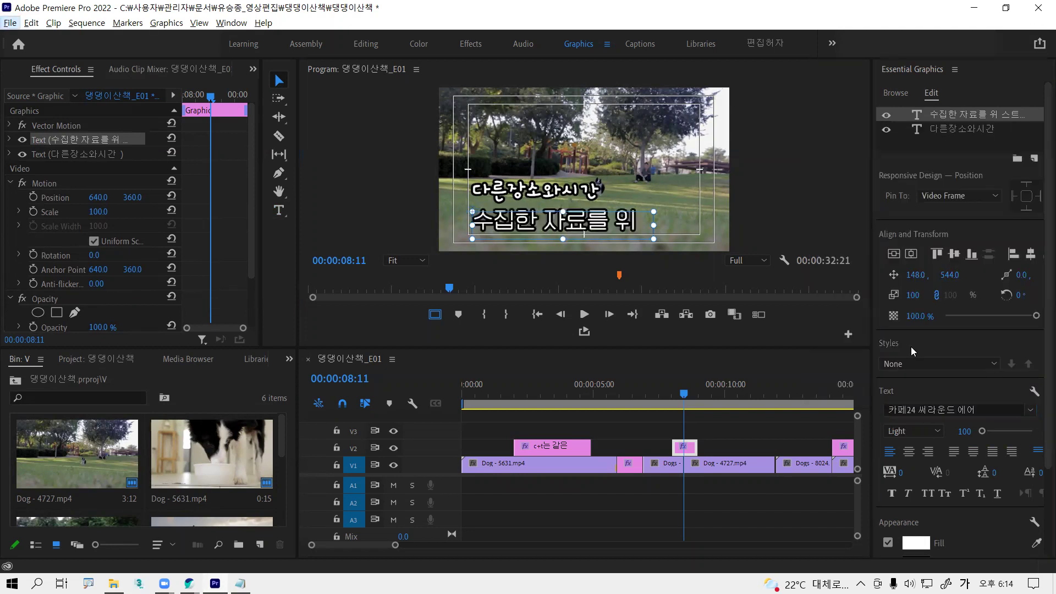
- Set the lower text layer's font size to 40
{"action": "left_click", "coordinate": [983, 430]}
{"action": "left_click", "coordinate": [961, 430]}
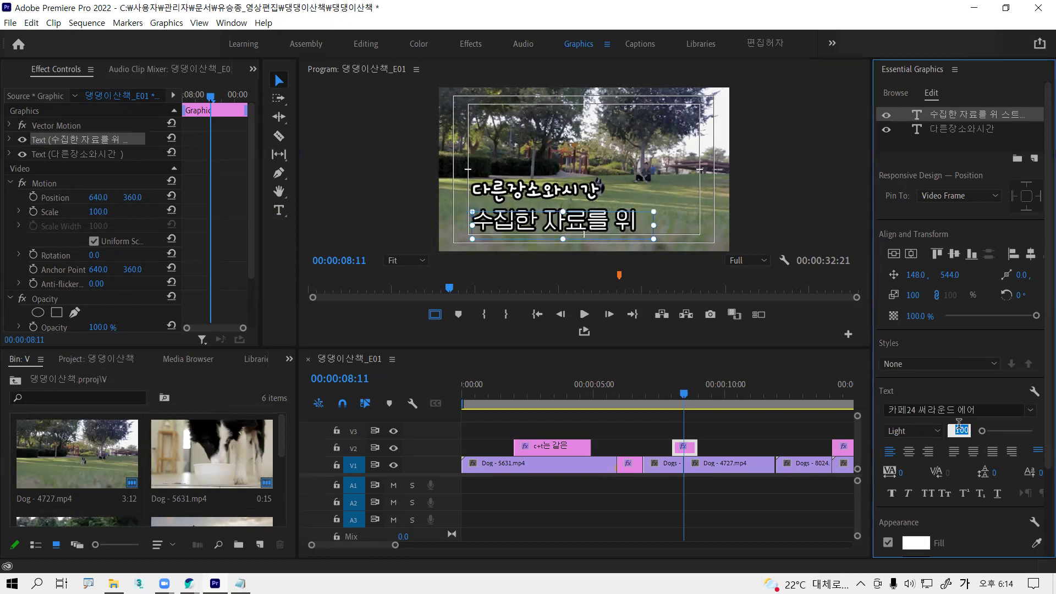
{"action": "type", "text": "40"}
{"action": "key", "text": "Return"}
{"action": "key", "text": "alt"}
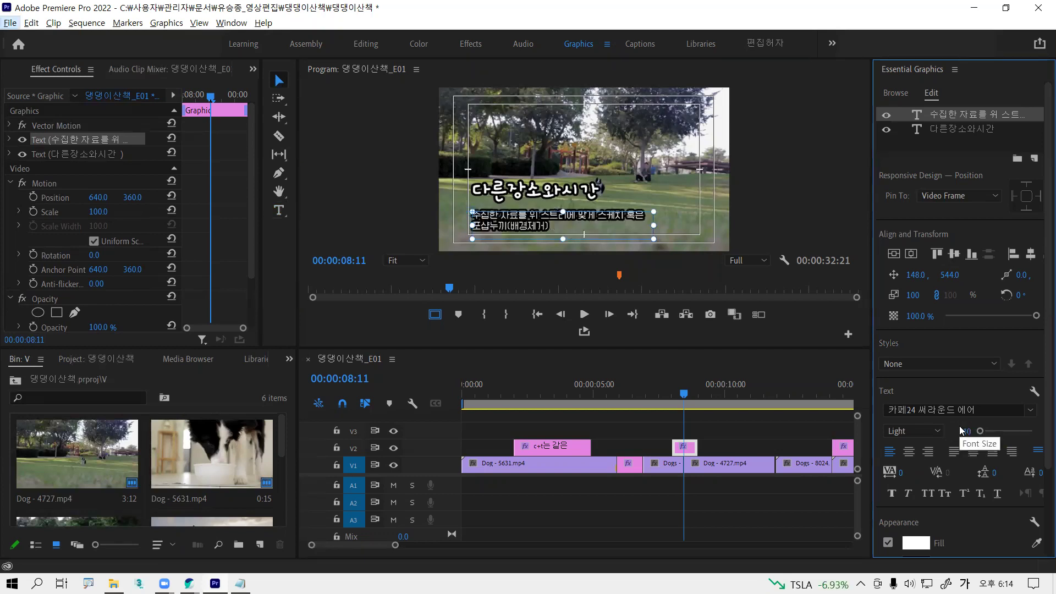
{"action": "key", "text": "alt"}
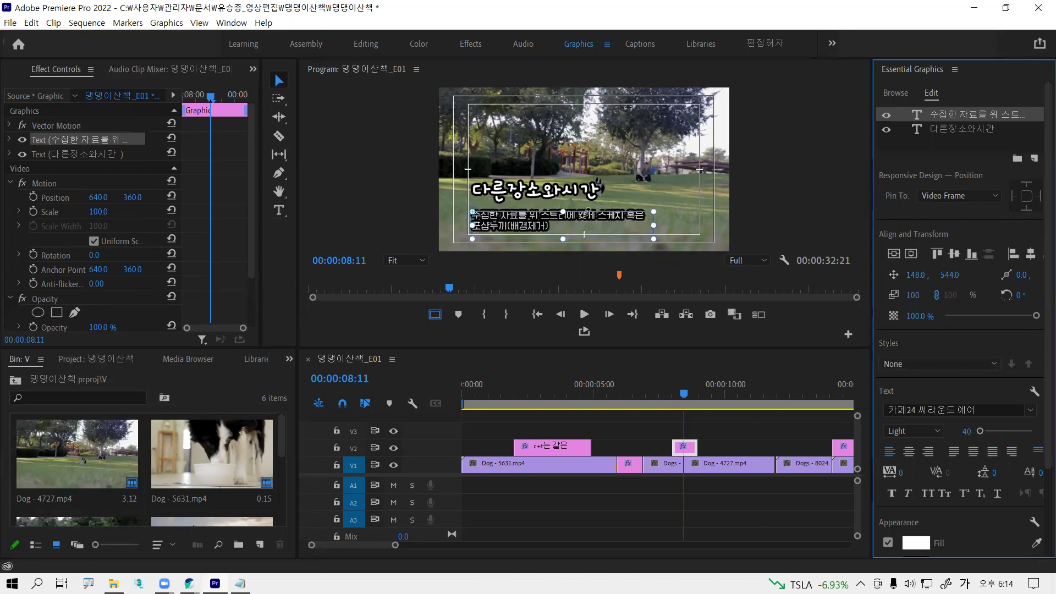
- Move the "다른장소와시간" heading to about 127.1, 496.1 and the sentence beneath it to about 148, 541
{"action": "left_click", "coordinate": [521, 194]}
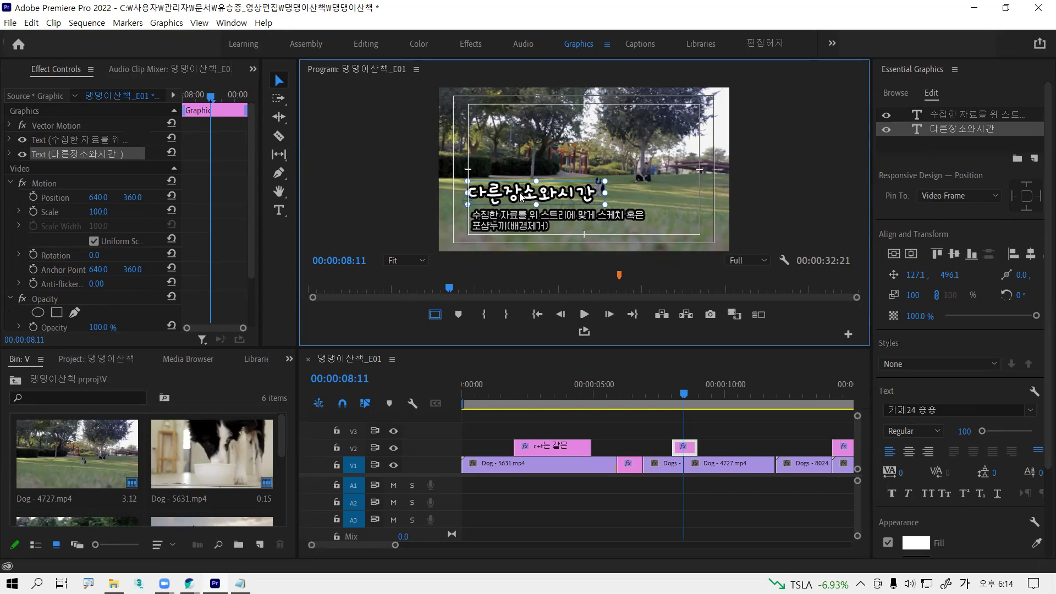
{"action": "key", "text": "alt"}
{"action": "left_click", "coordinate": [532, 223]}
{"action": "key", "text": "alt"}
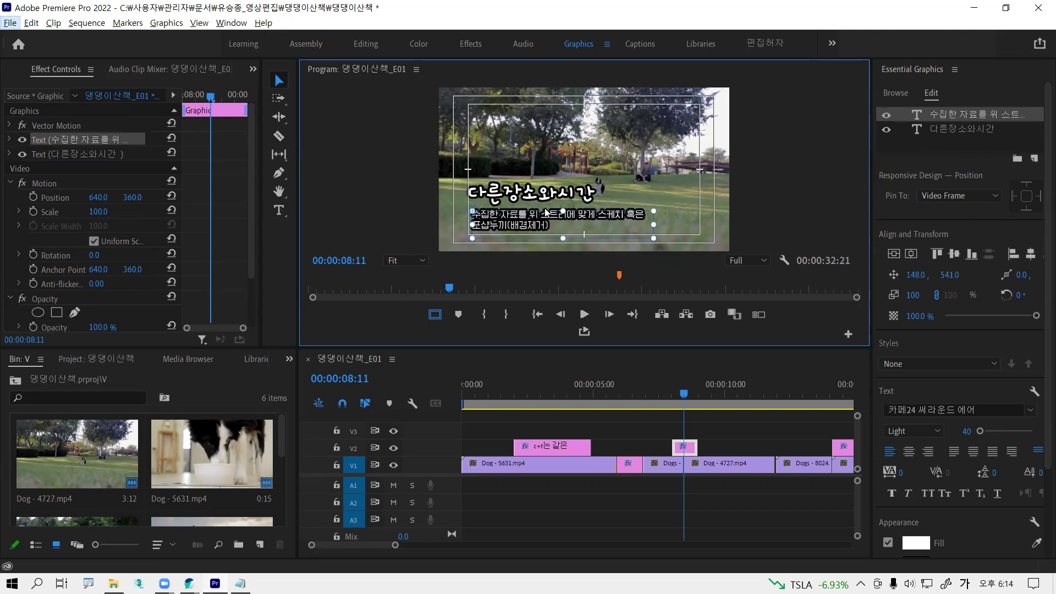
{"action": "left_click", "coordinate": [546, 219]}
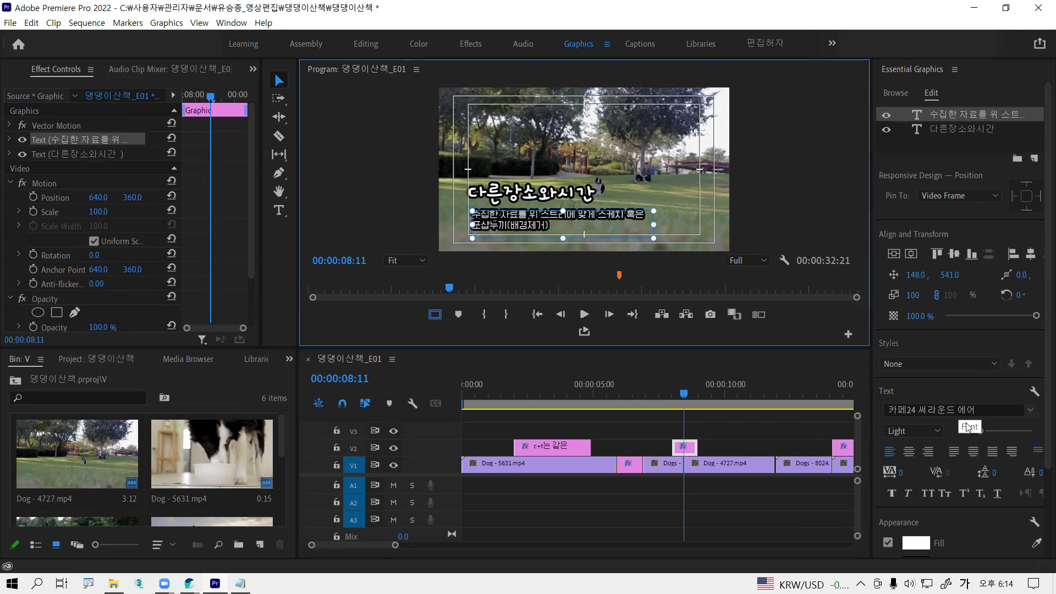
- Turn off the lower text layer's black stroke and enable its background
{"action": "scroll", "coordinate": [966, 469], "scroll_direction": "down", "scroll_amount": 2}
{"action": "scroll", "coordinate": [966, 470], "scroll_direction": "down", "scroll_amount": 3}
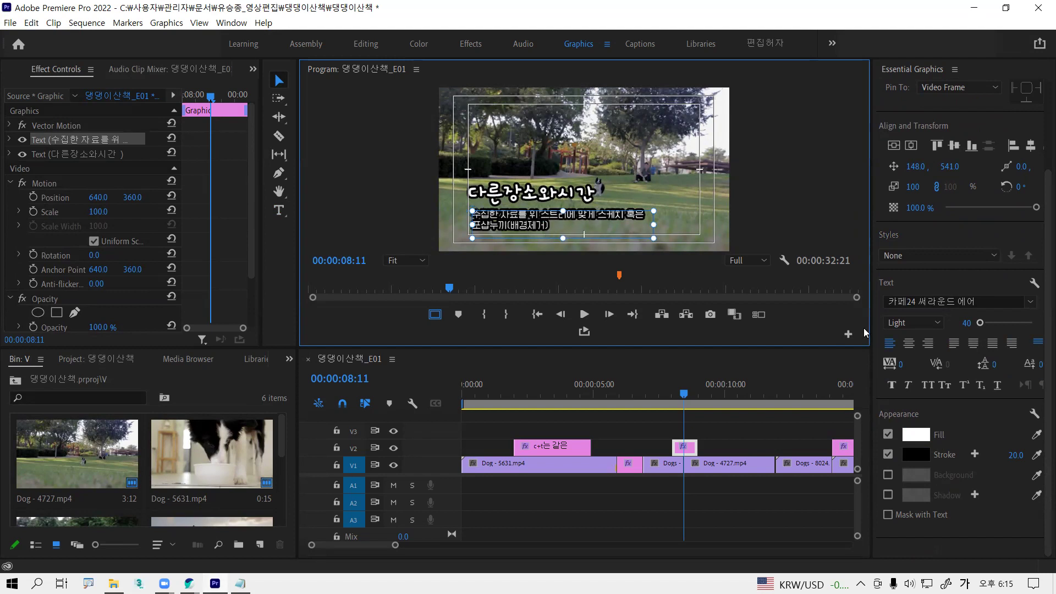
{"action": "left_click", "coordinate": [888, 454]}
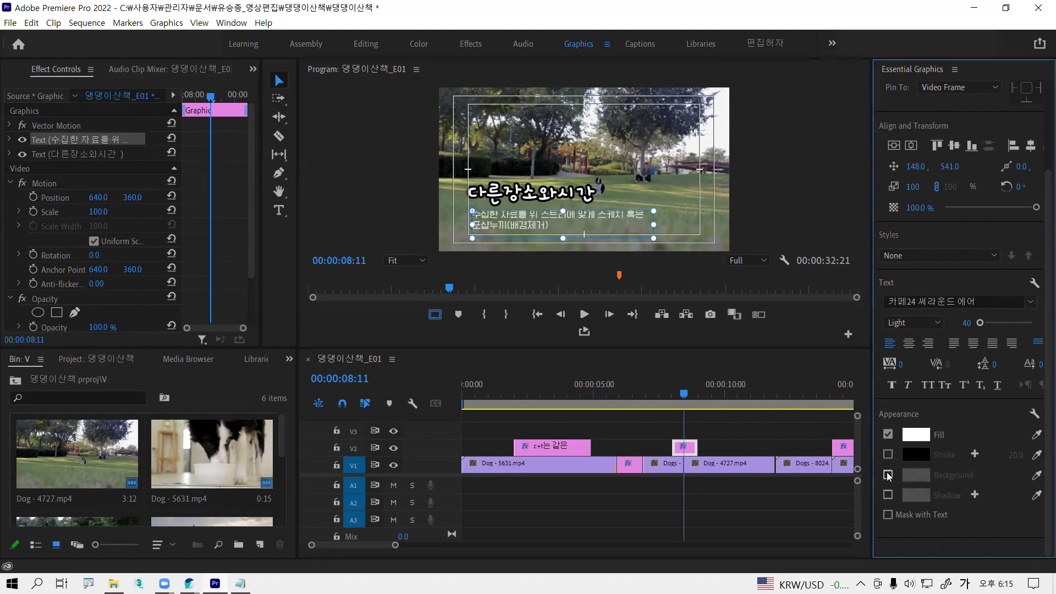
{"action": "left_click", "coordinate": [887, 475]}
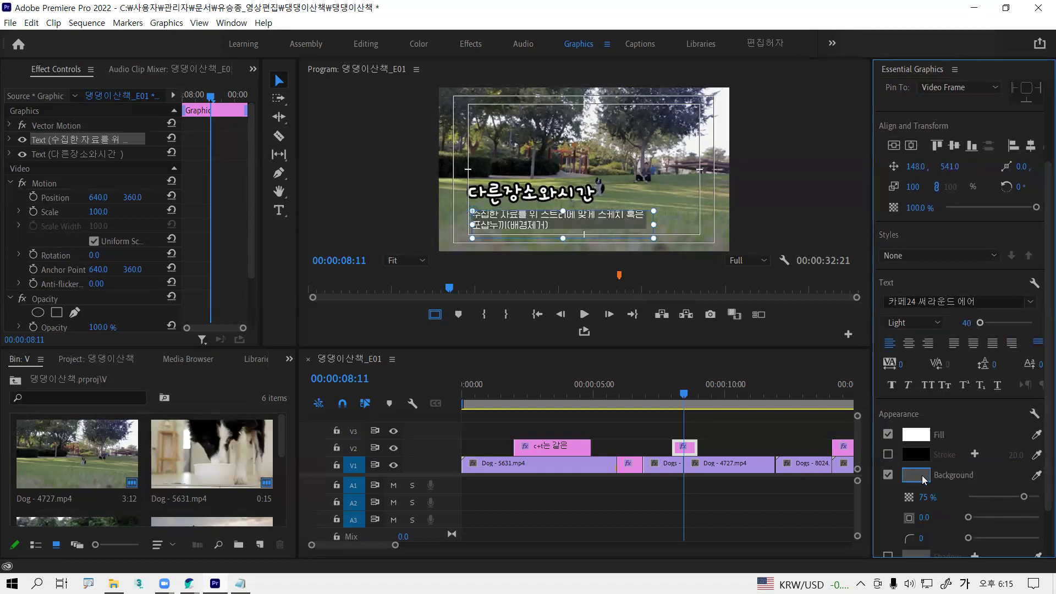
- Make the lower text's background colour near-black and set the background opacity to 90%
{"action": "left_click_drag", "start_coordinate": [1023, 497], "coordinate": [1040, 498]}
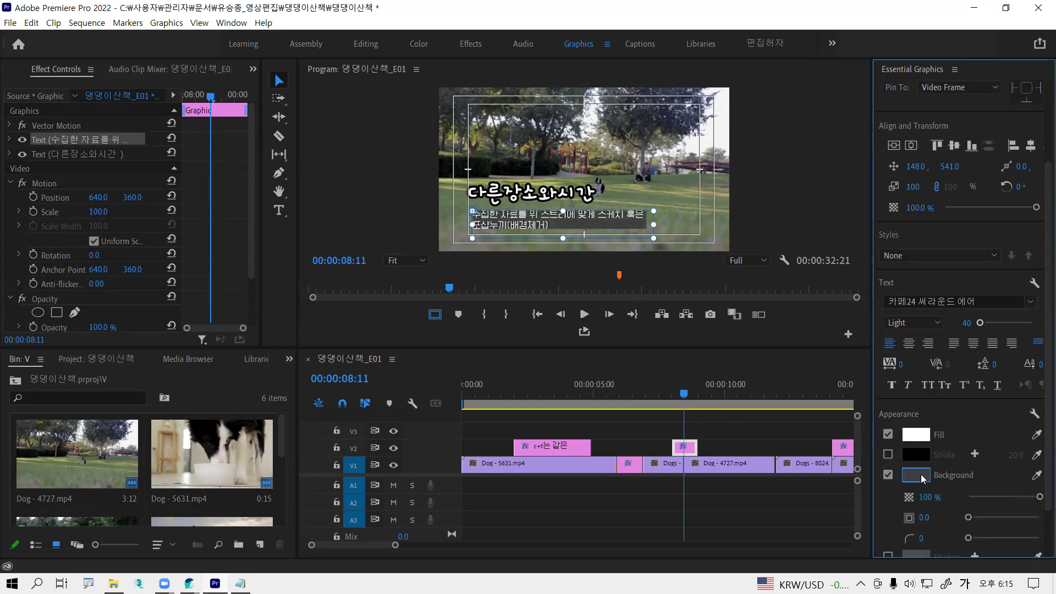
{"action": "left_click", "coordinate": [921, 476]}
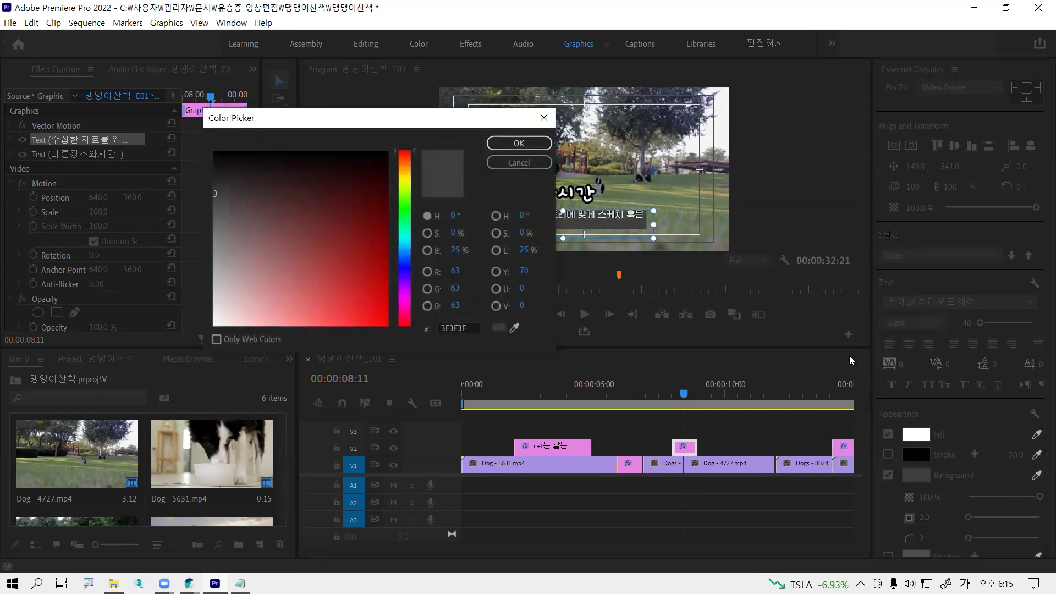
{"action": "left_click_drag", "start_coordinate": [215, 212], "coordinate": [208, 165]}
{"action": "left_click", "coordinate": [502, 143]}
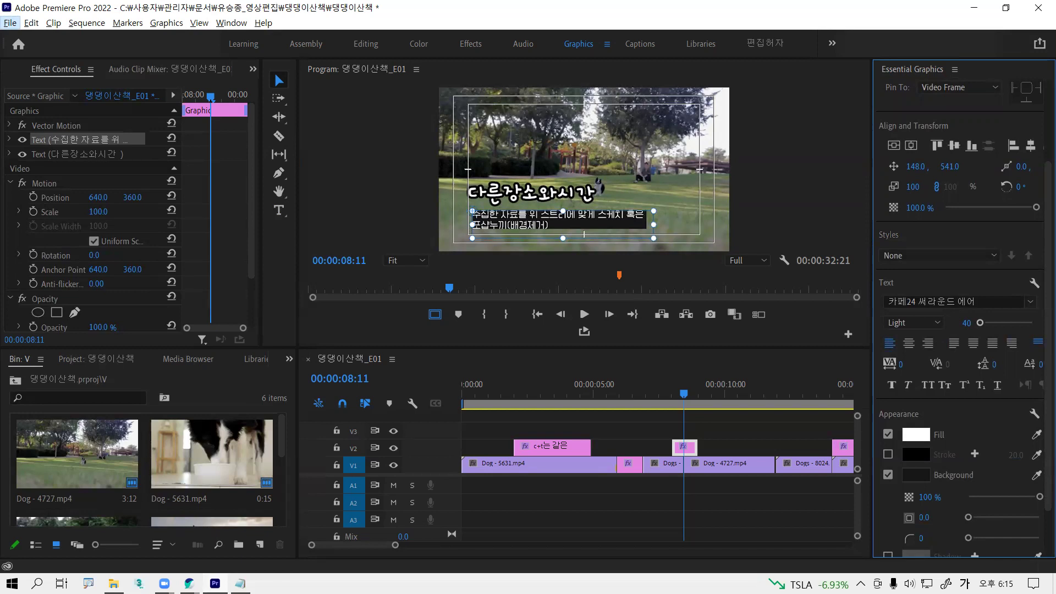
{"action": "left_click", "coordinate": [940, 492]}
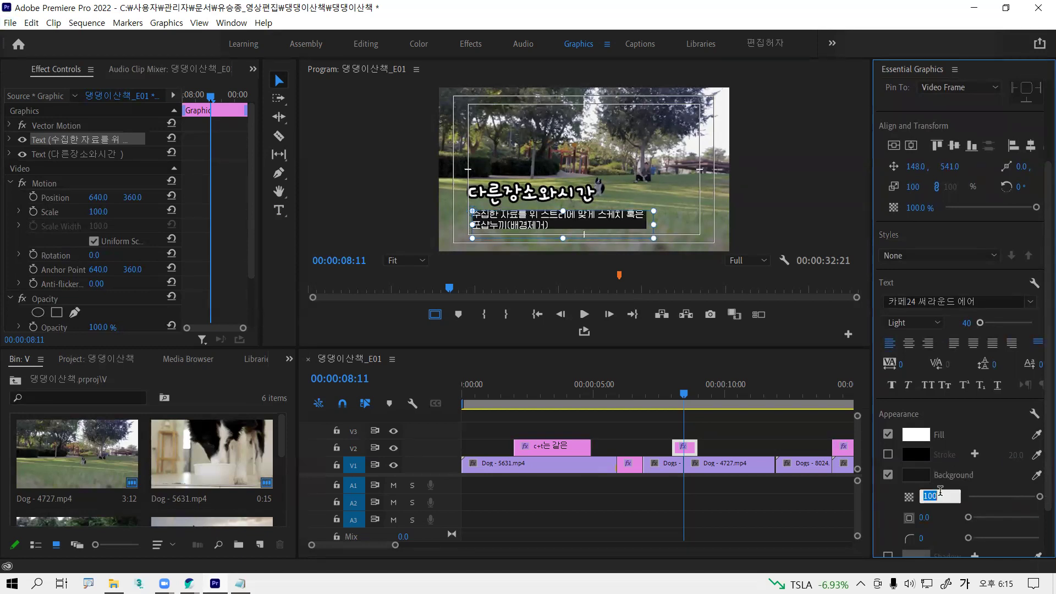
{"action": "type", "text": "90"}
{"action": "key", "text": "Return"}
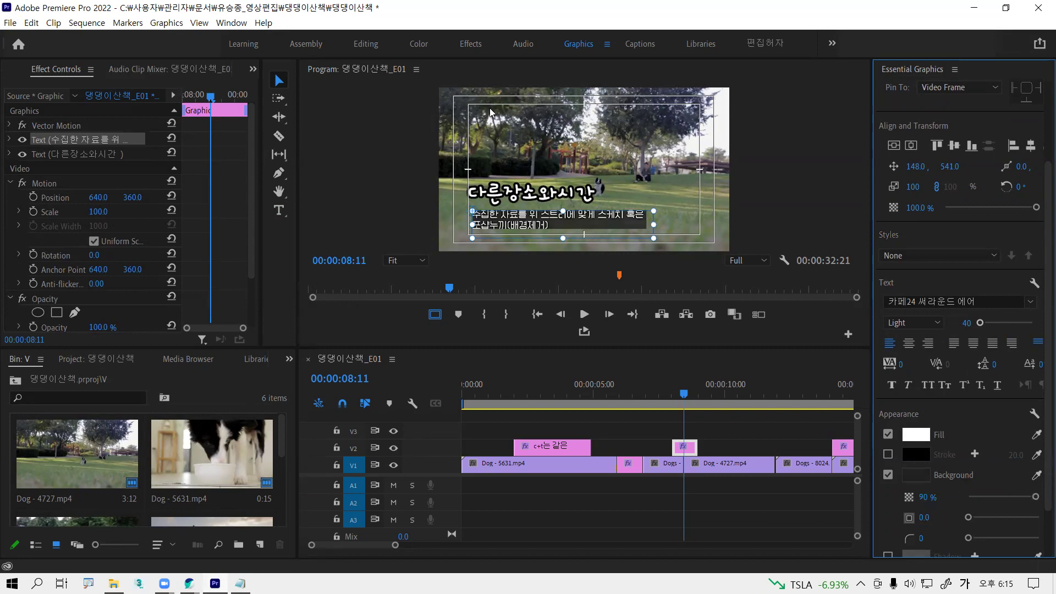
- Nudge the lower text box to about 148.1, 547 and set its background size to 10
{"action": "mouse_move", "coordinate": [550, 216]}
{"action": "left_mouse_down"}
{"action": "mouse_move", "coordinate": [595, 162]}
{"action": "mouse_move", "coordinate": [621, 153]}
{"action": "mouse_move", "coordinate": [584, 199]}
{"action": "mouse_move", "coordinate": [550, 217]}
{"action": "left_mouse_up"}
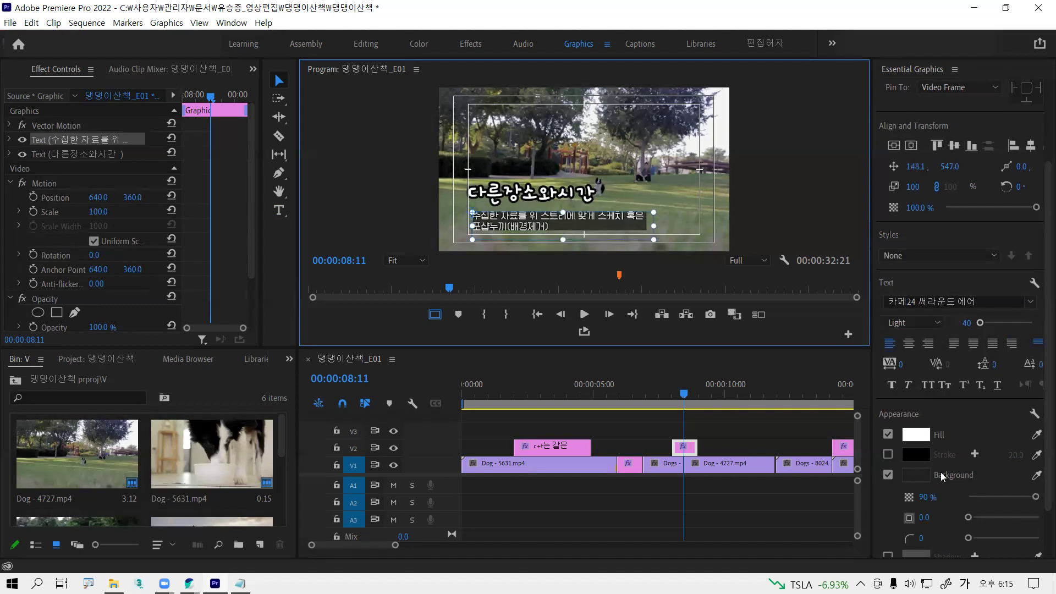
{"action": "left_click", "coordinate": [925, 521]}
{"action": "type", "text": "10"}
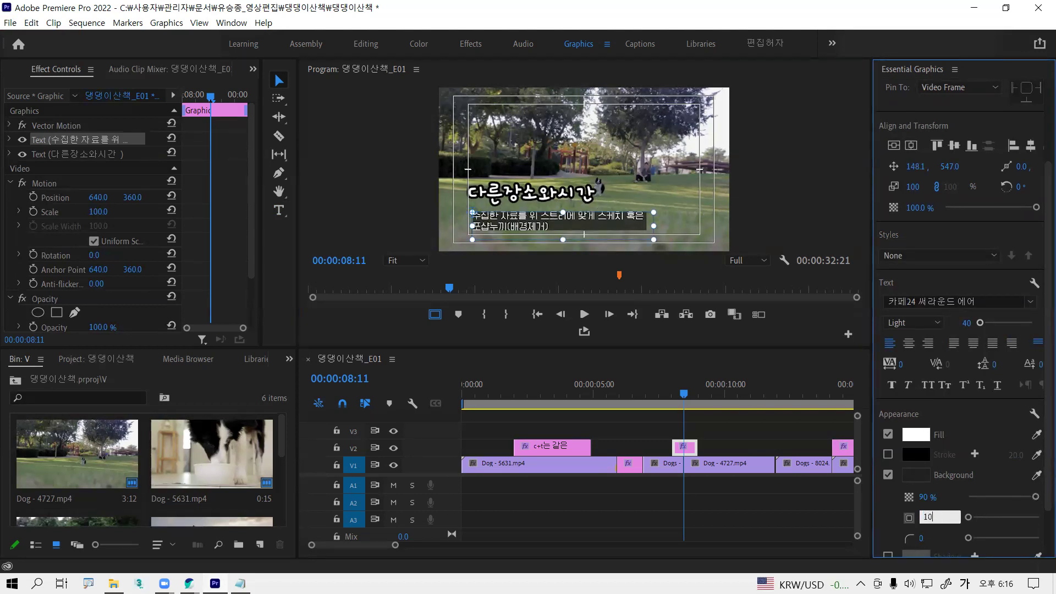
{"action": "key", "text": "Return"}
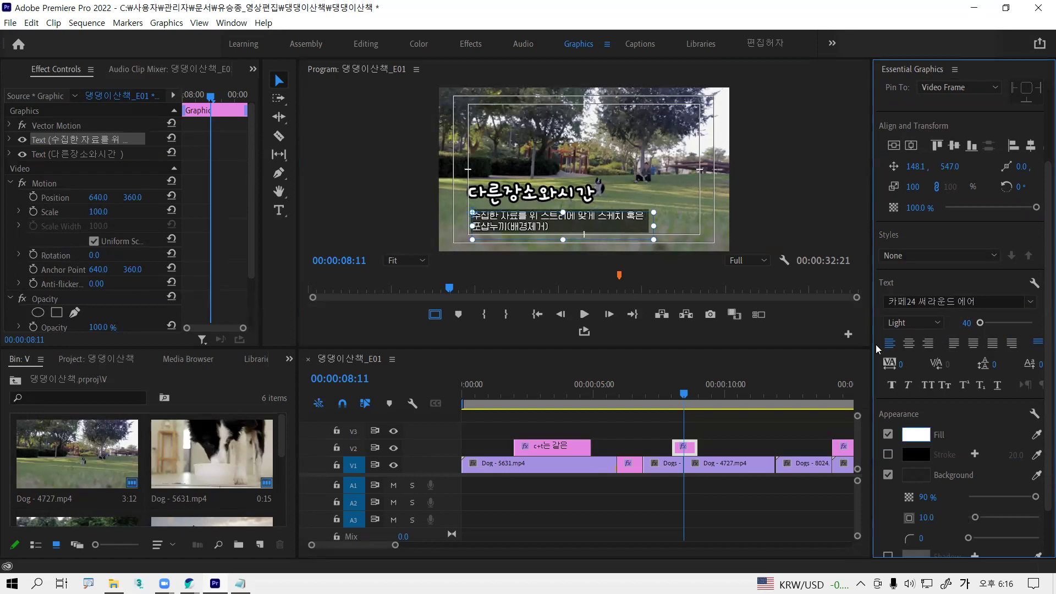
- Widen the lower text box to the inner safe margin and try to join its two lines by editing the text
{"action": "left_click", "coordinate": [593, 183]}
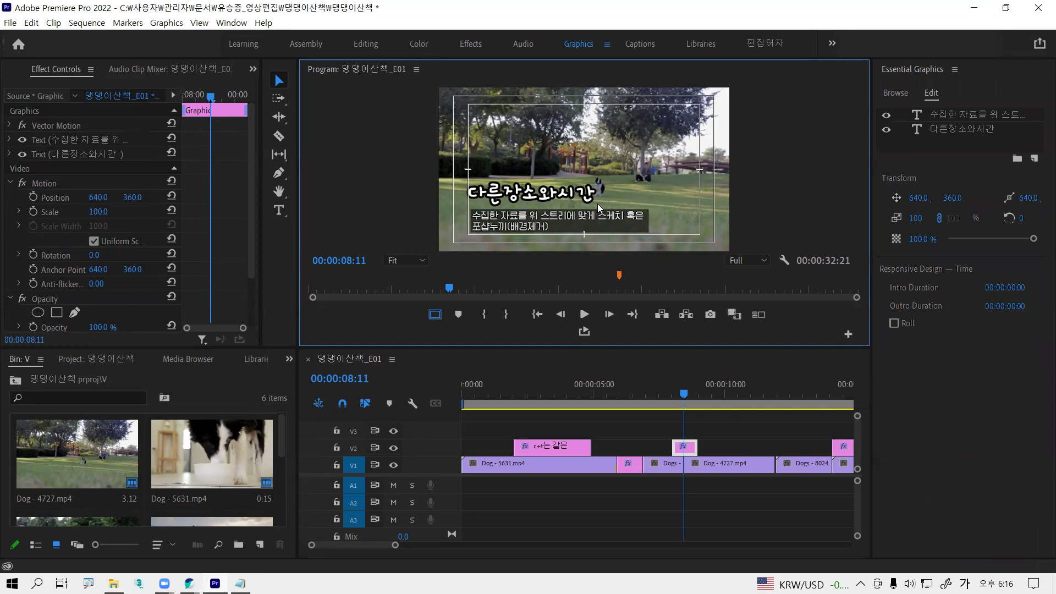
{"action": "left_click", "coordinate": [563, 212]}
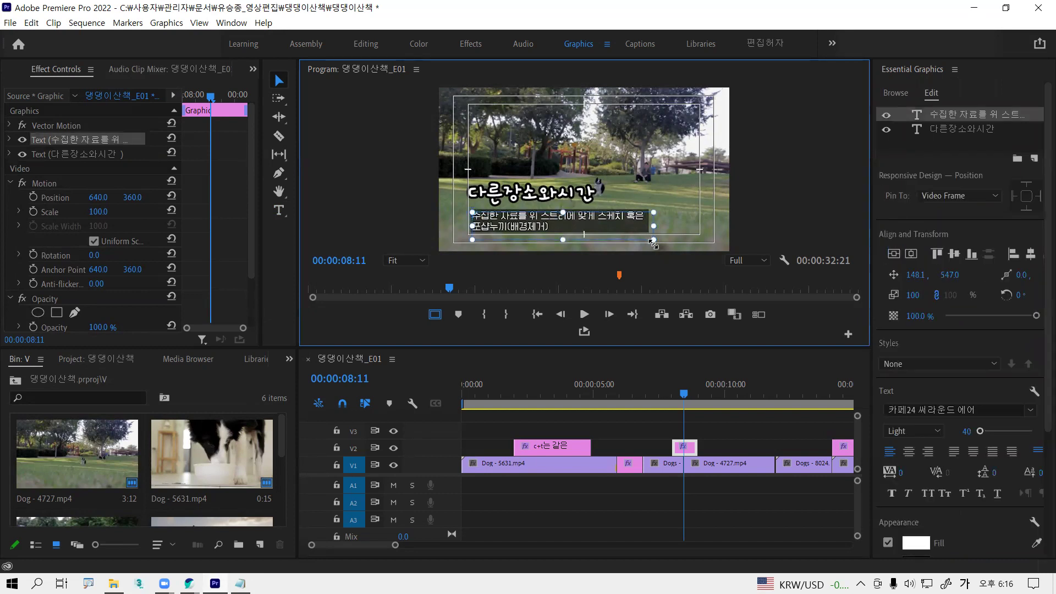
{"action": "left_click_drag", "start_coordinate": [655, 244], "coordinate": [703, 233]}
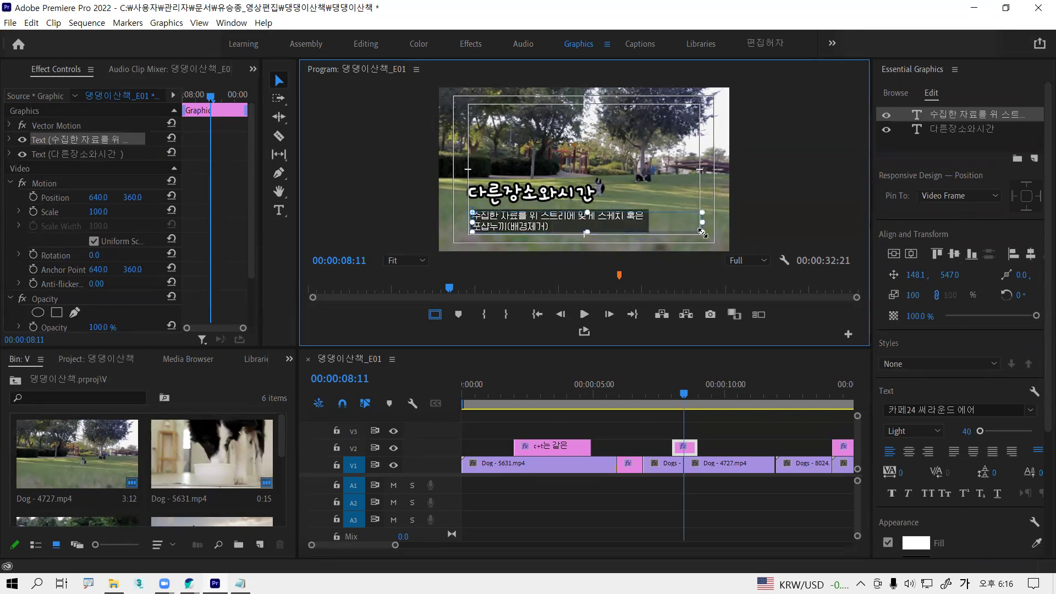
{"action": "double_click", "coordinate": [535, 228]}
{"action": "left_click", "coordinate": [553, 226]}
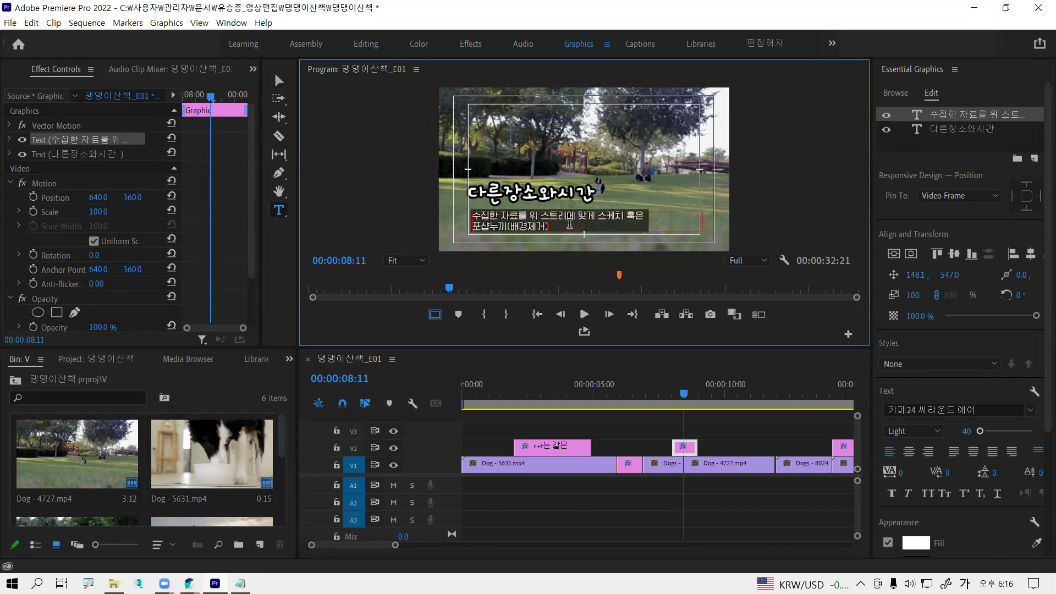
{"action": "key", "text": "Home"}
{"action": "key", "text": "BackSpace"}
{"action": "key", "text": "alt"}
{"action": "left_click", "coordinate": [279, 81]}
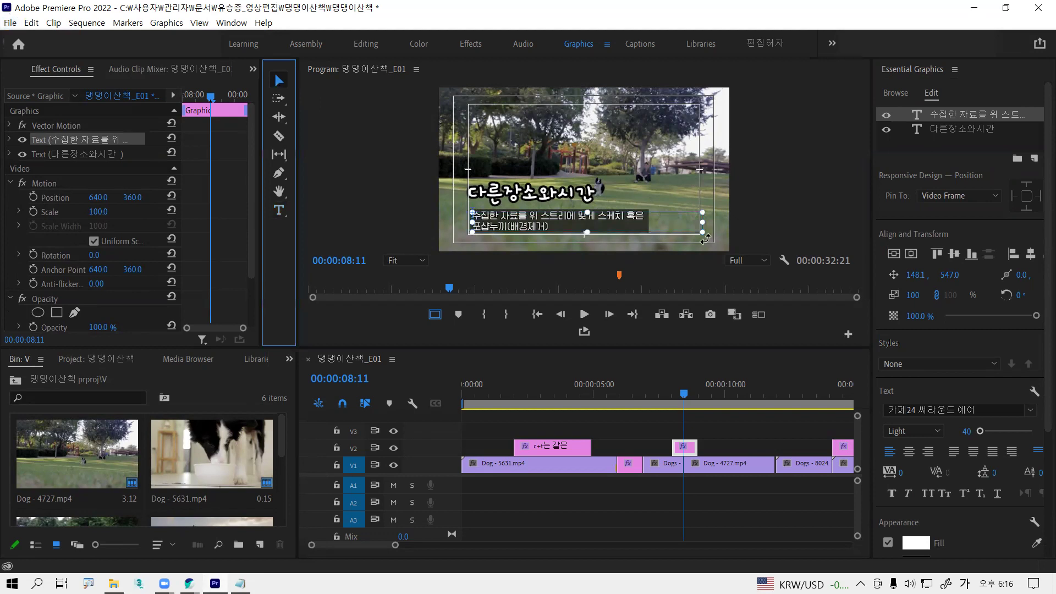
- Narrow the lower text box to about the heading's width, placing it at about 139, 564.9 and the heading at 136.1, 517
{"action": "left_click_drag", "start_coordinate": [703, 233], "coordinate": [596, 274]}
{"action": "mouse_move", "coordinate": [579, 233]}
{"action": "left_mouse_down"}
{"action": "mouse_move", "coordinate": [575, 179]}
{"action": "mouse_move", "coordinate": [575, 225]}
{"action": "left_mouse_up"}
{"action": "key", "text": "alt"}
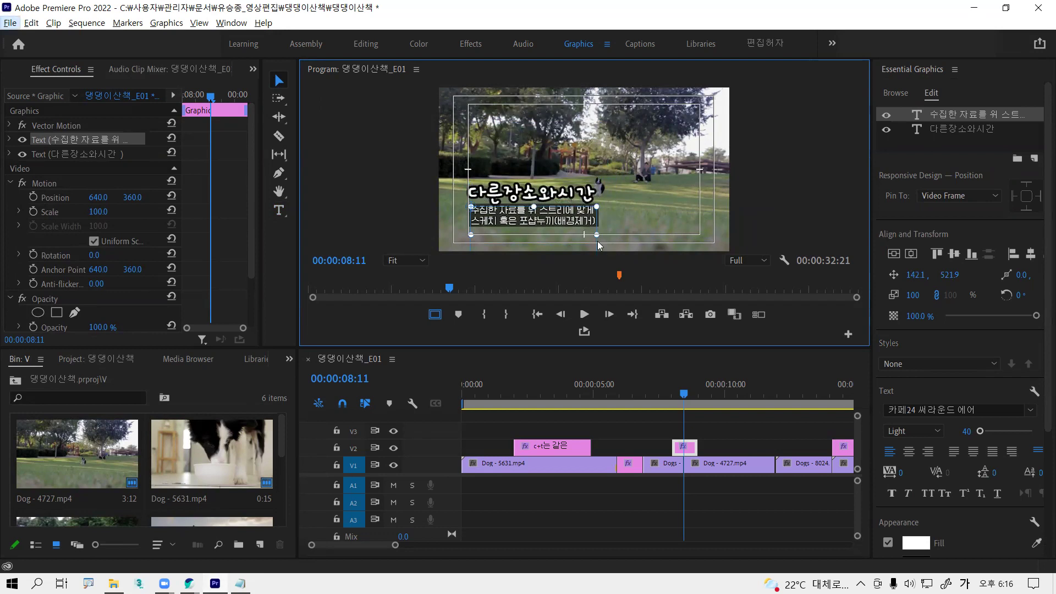
{"action": "key", "text": "alt"}
{"action": "mouse_move", "coordinate": [578, 218]}
{"action": "left_mouse_down"}
{"action": "mouse_move", "coordinate": [705, 213]}
{"action": "mouse_move", "coordinate": [700, 221]}
{"action": "mouse_move", "coordinate": [709, 204]}
{"action": "mouse_move", "coordinate": [569, 232]}
{"action": "left_mouse_up"}
{"action": "left_click_drag", "start_coordinate": [552, 192], "coordinate": [552, 195]}
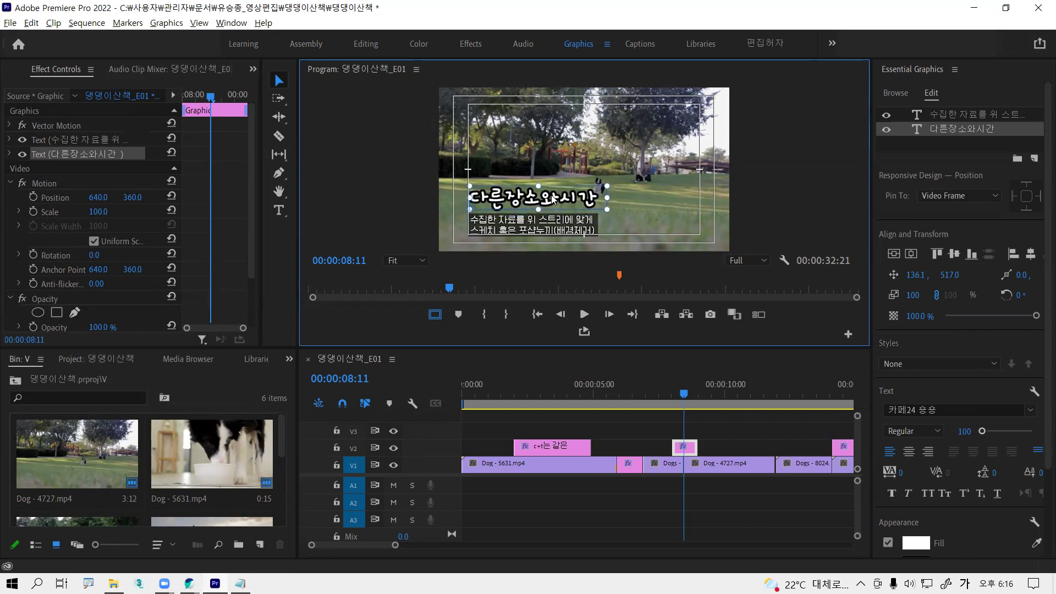
- Round the corners of the lower text's background with a corner radius of 10
{"action": "left_click", "coordinate": [529, 227]}
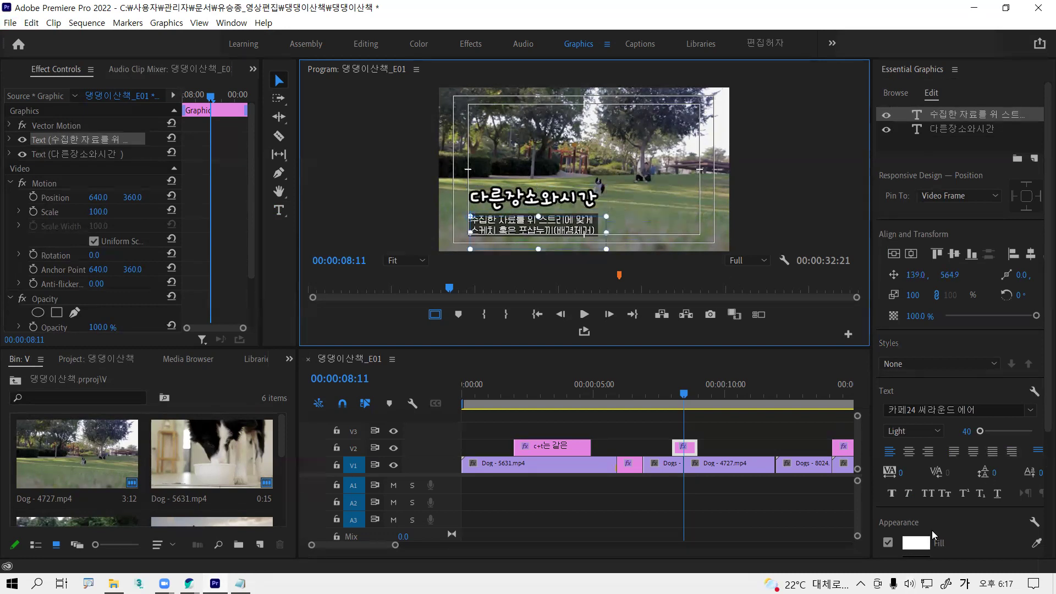
{"action": "scroll", "coordinate": [931, 530], "scroll_direction": "down", "scroll_amount": 2}
{"action": "scroll", "coordinate": [933, 530], "scroll_direction": "down", "scroll_amount": 2}
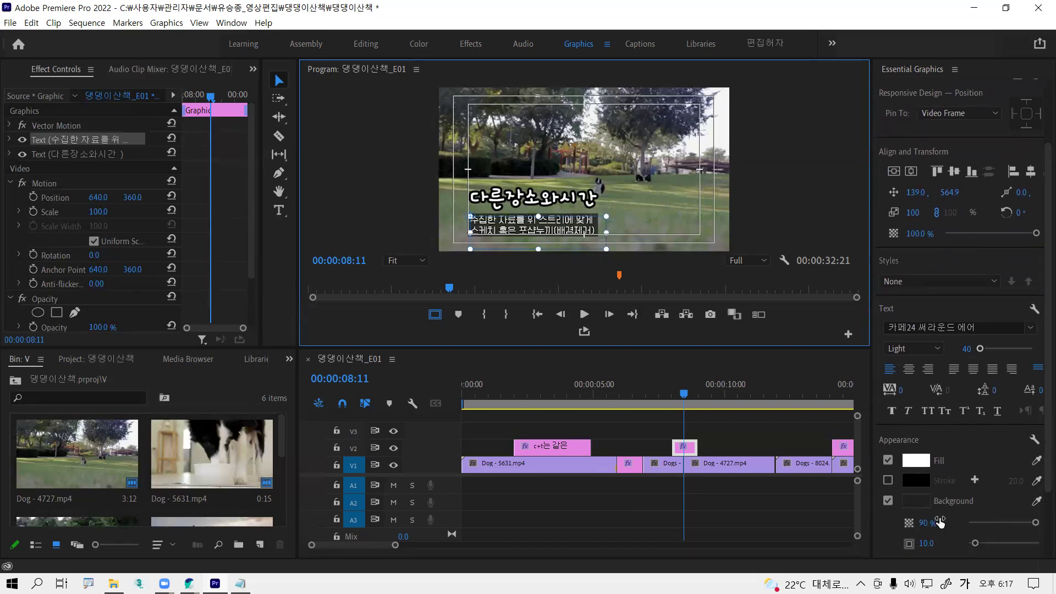
{"action": "scroll", "coordinate": [939, 519], "scroll_direction": "down", "scroll_amount": 1}
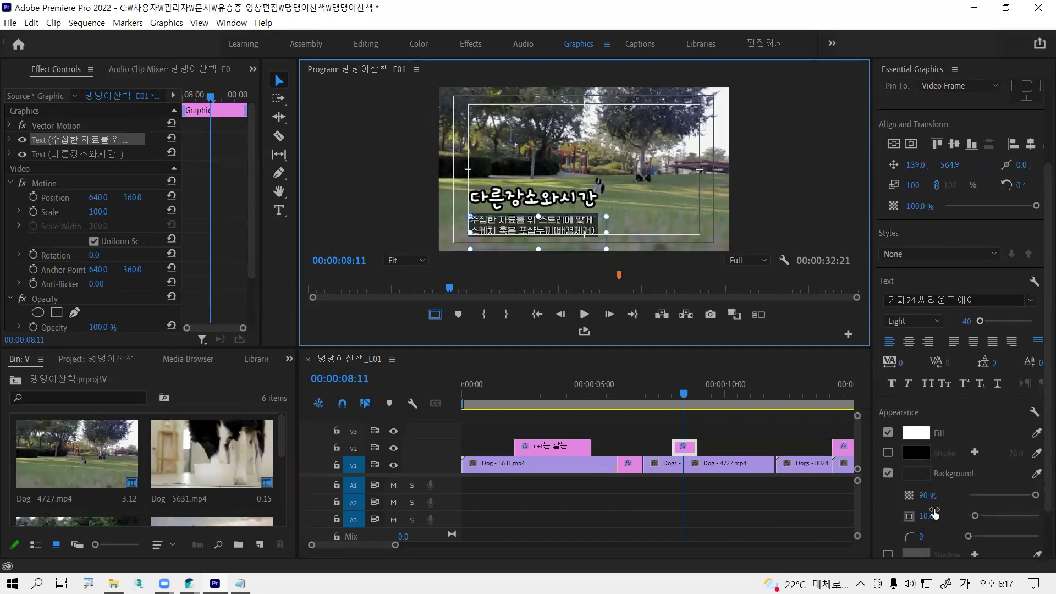
{"action": "left_click", "coordinate": [920, 539]}
{"action": "left_click_drag", "start_coordinate": [920, 539], "coordinate": [926, 539]}
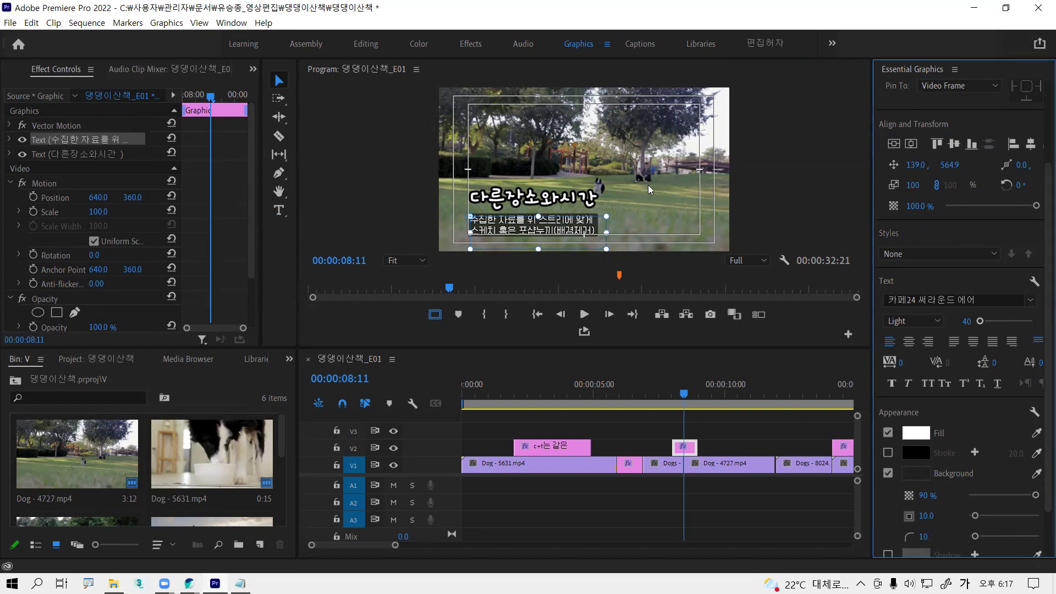
{"action": "left_click", "coordinate": [627, 229]}
{"action": "key", "text": "alt"}
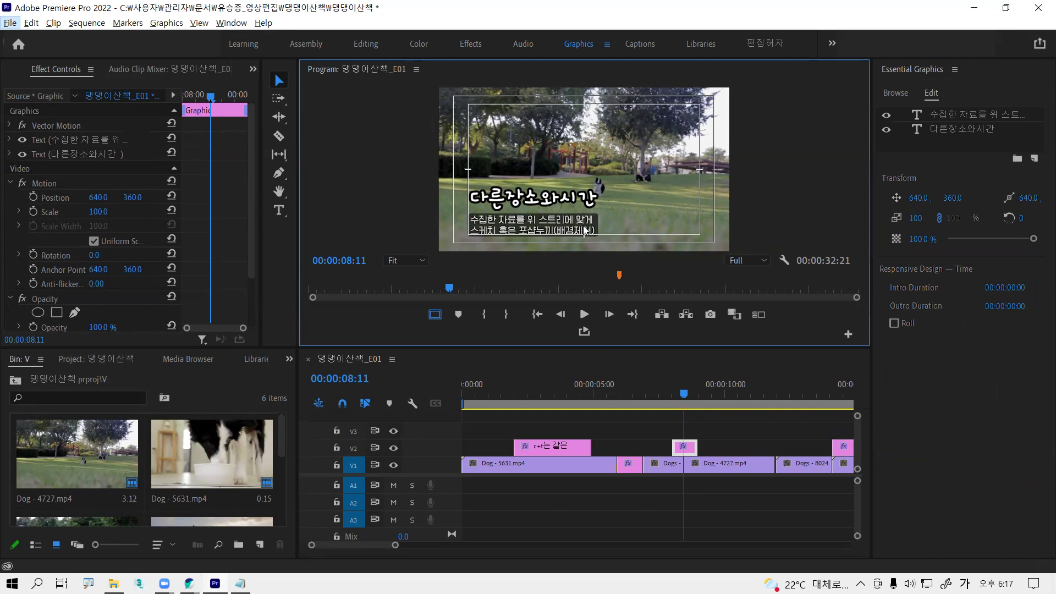
- Enlarge the lower text's background size to 44.2 and move the text to about 219.9, 577.9
{"action": "left_click", "coordinate": [585, 230]}
{"action": "key", "text": "alt"}
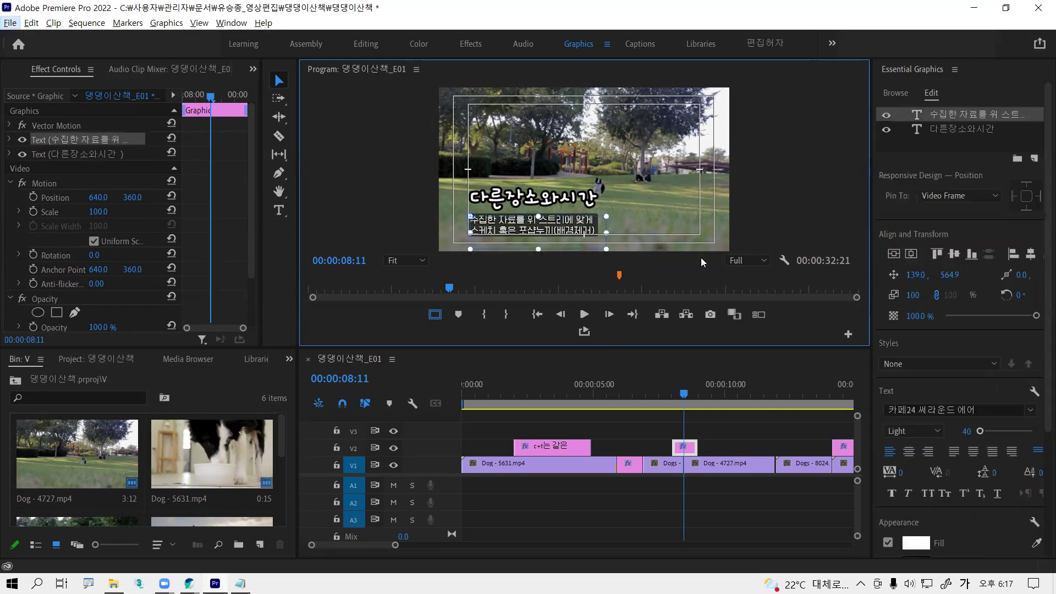
{"action": "left_click_drag", "start_coordinate": [1043, 410], "coordinate": [1041, 528]}
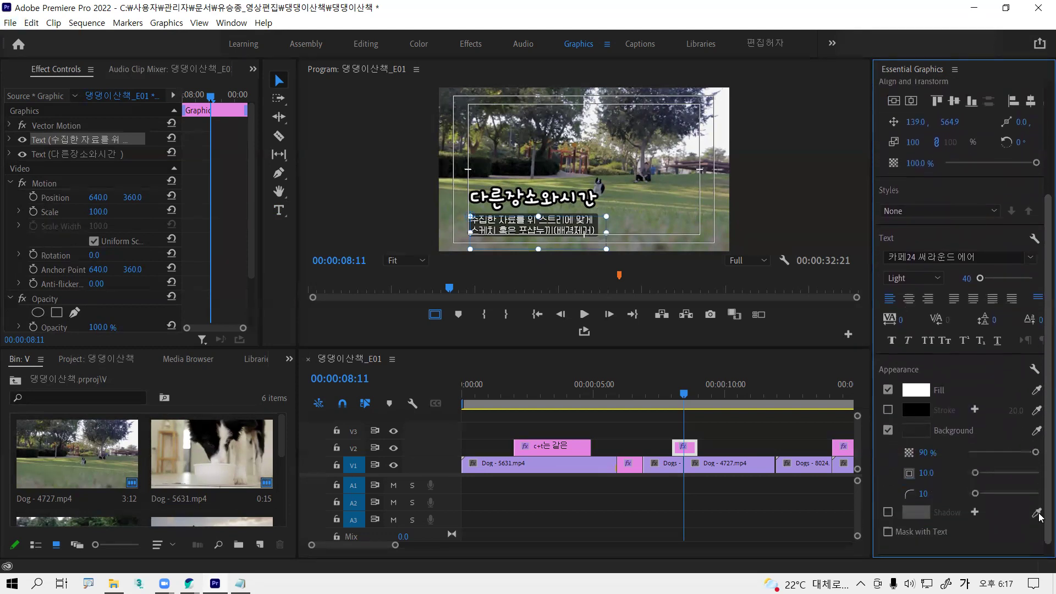
{"action": "key", "text": "alt"}
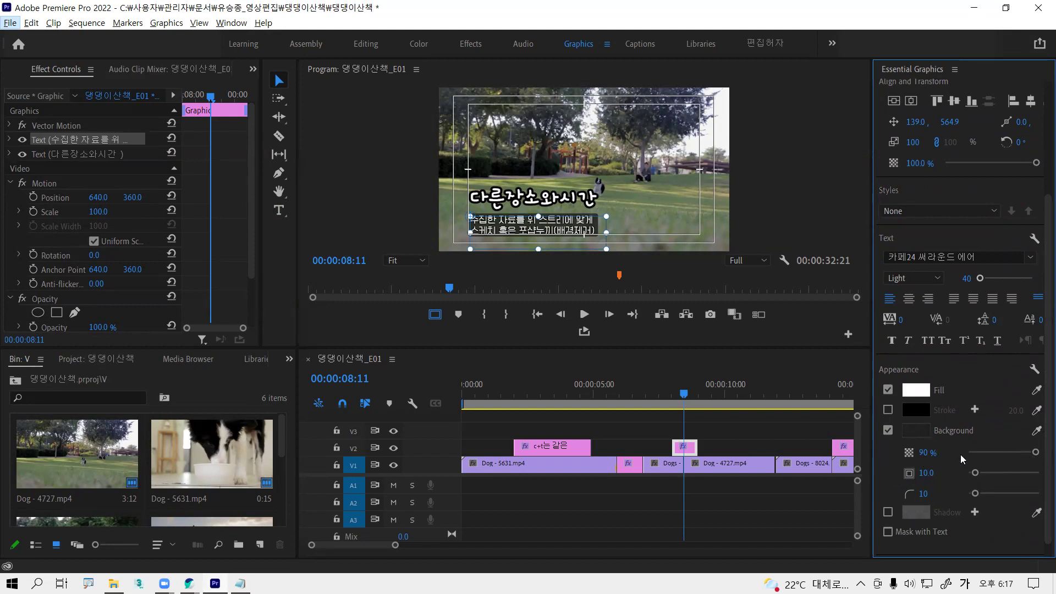
{"action": "left_click_drag", "start_coordinate": [975, 476], "coordinate": [999, 476]}
{"action": "key", "text": "alt"}
{"action": "mouse_move", "coordinate": [587, 234]}
{"action": "left_mouse_down"}
{"action": "mouse_move", "coordinate": [685, 220]}
{"action": "mouse_move", "coordinate": [590, 231]}
{"action": "left_mouse_up"}
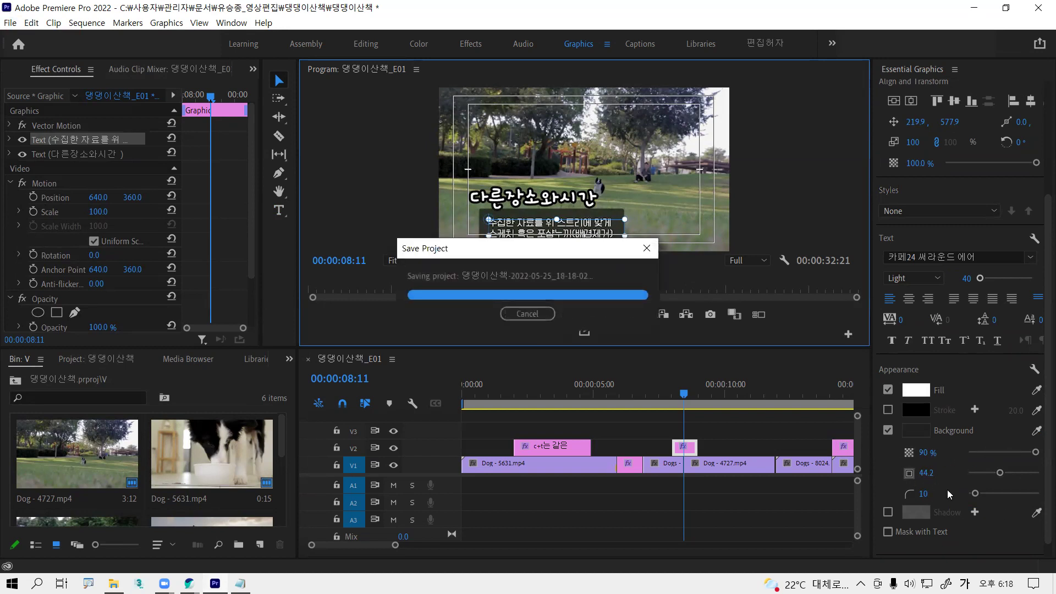
{"action": "scroll", "coordinate": [940, 518], "scroll_direction": "down", "scroll_amount": 1}
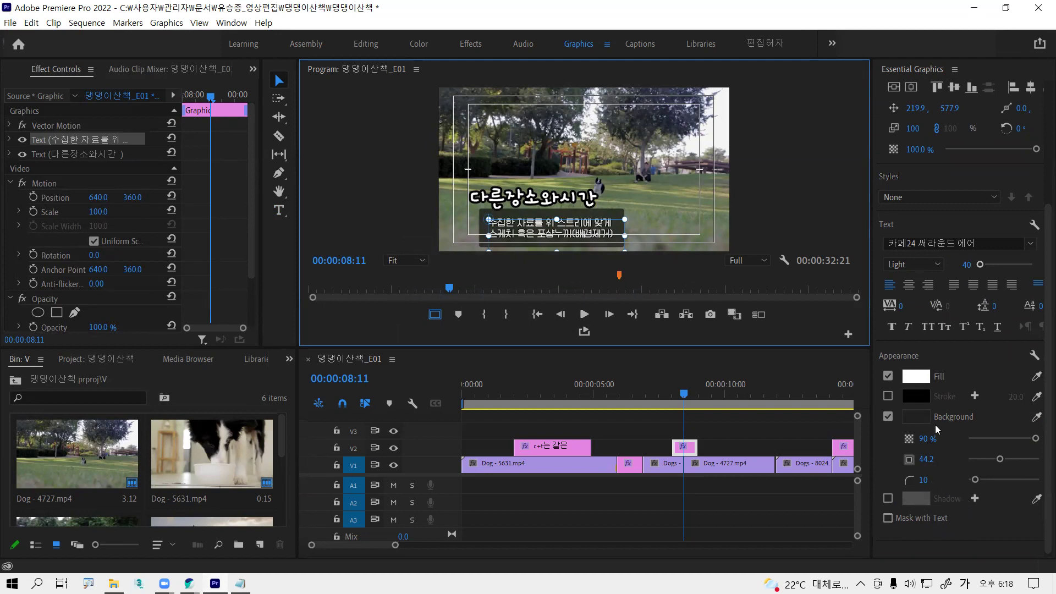
- Set the lower text's background size to 20 and deselect the text layer
{"action": "key", "text": "alt"}
{"action": "key", "text": "alt"}
{"action": "key", "text": "alt"}
{"action": "key", "text": "alt"}
{"action": "left_click", "coordinate": [927, 462]}
{"action": "type", "text": "20"}
{"action": "key", "text": "Return"}
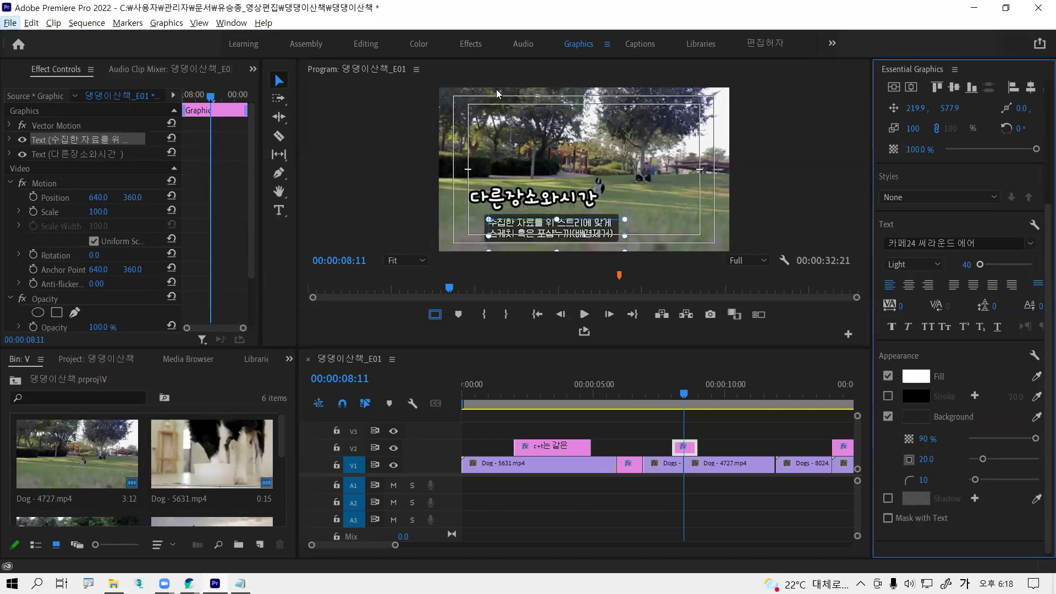
{"action": "left_click", "coordinate": [634, 253]}
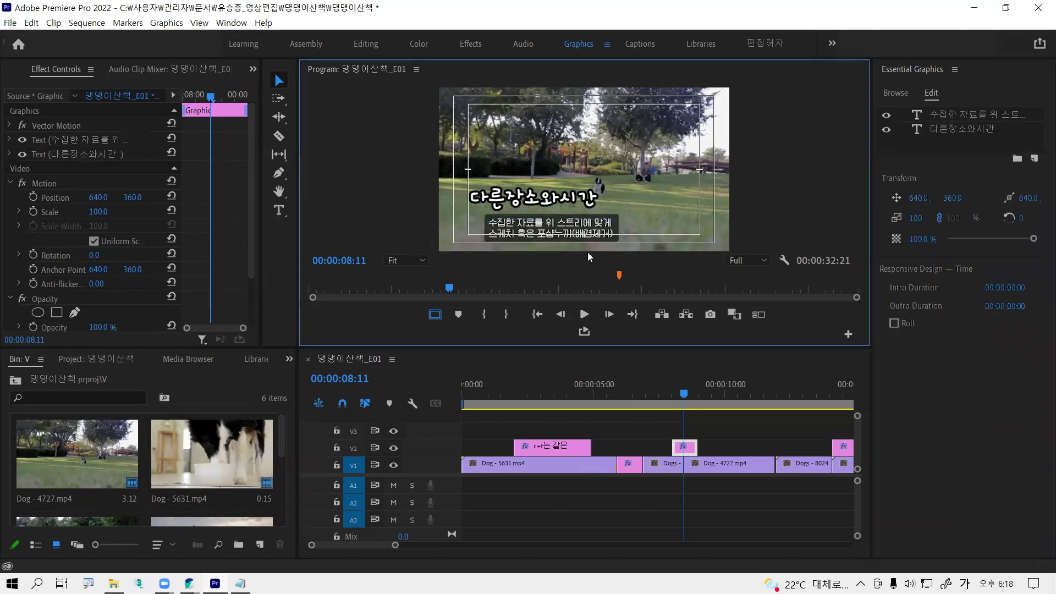
- Align the lower text near the inner safe margin, move the heading to about 94.1, 520, and save the project
{"action": "left_click_drag", "start_coordinate": [571, 228], "coordinate": [554, 200]}
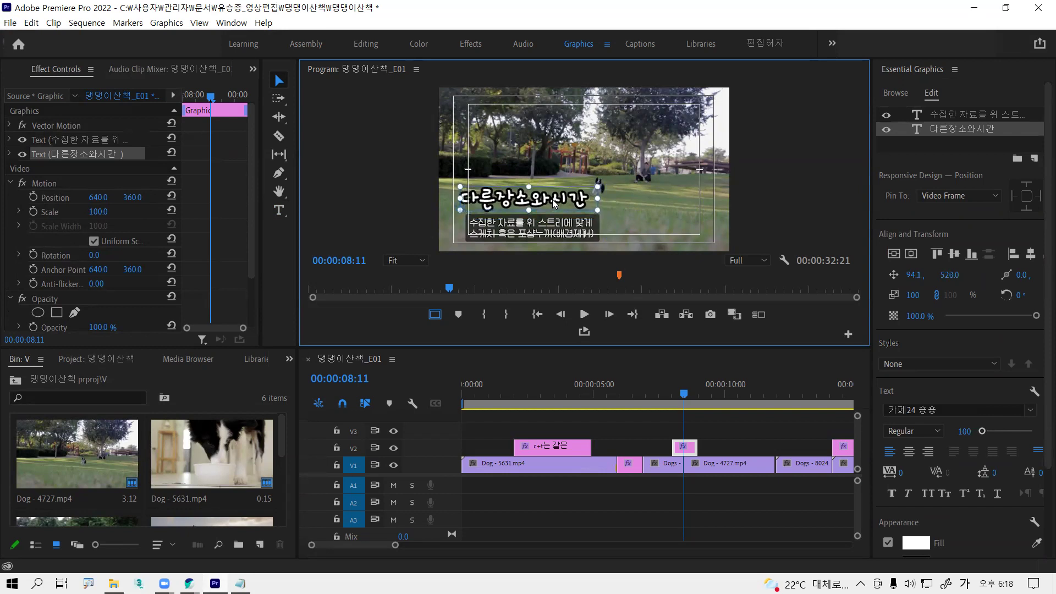
{"action": "left_click", "coordinate": [753, 211]}
{"action": "key", "text": "ctrl+s"}
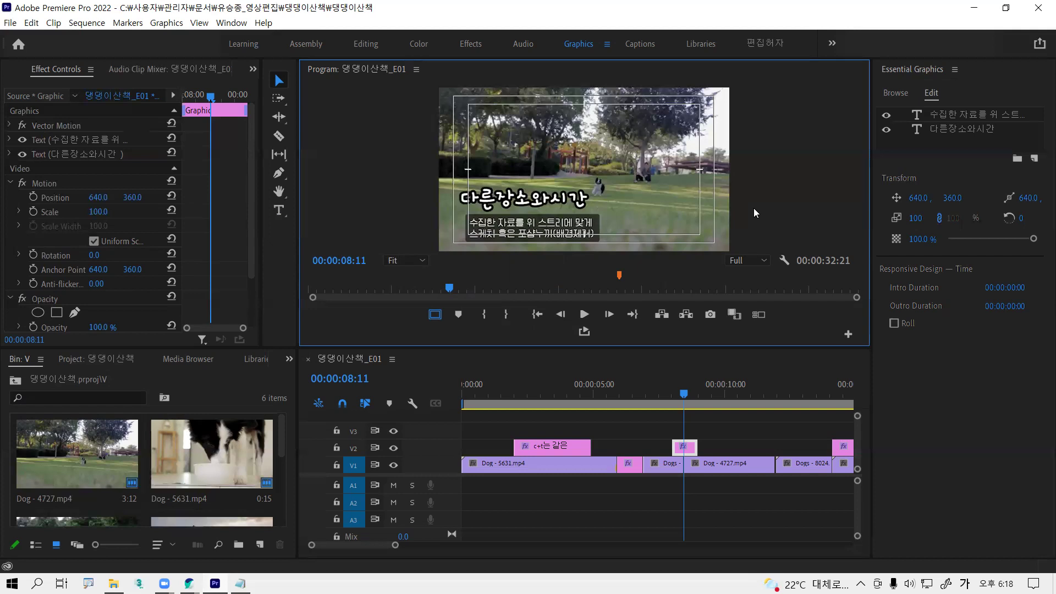
- Try scaling the heading text down to 82%
{"action": "left_click", "coordinate": [528, 199]}
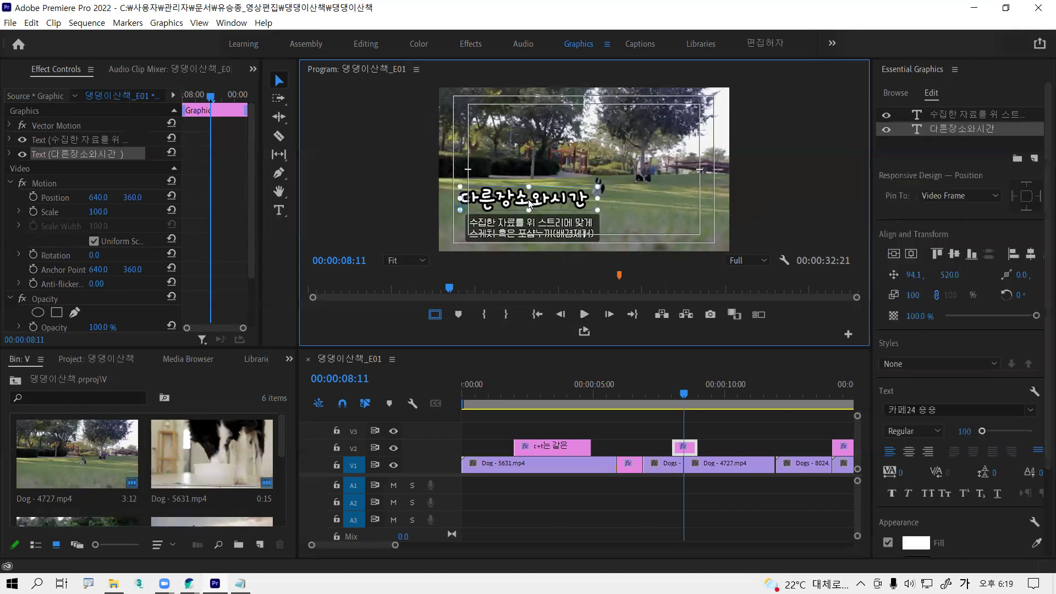
{"action": "left_click_drag", "start_coordinate": [552, 201], "coordinate": [556, 203]}
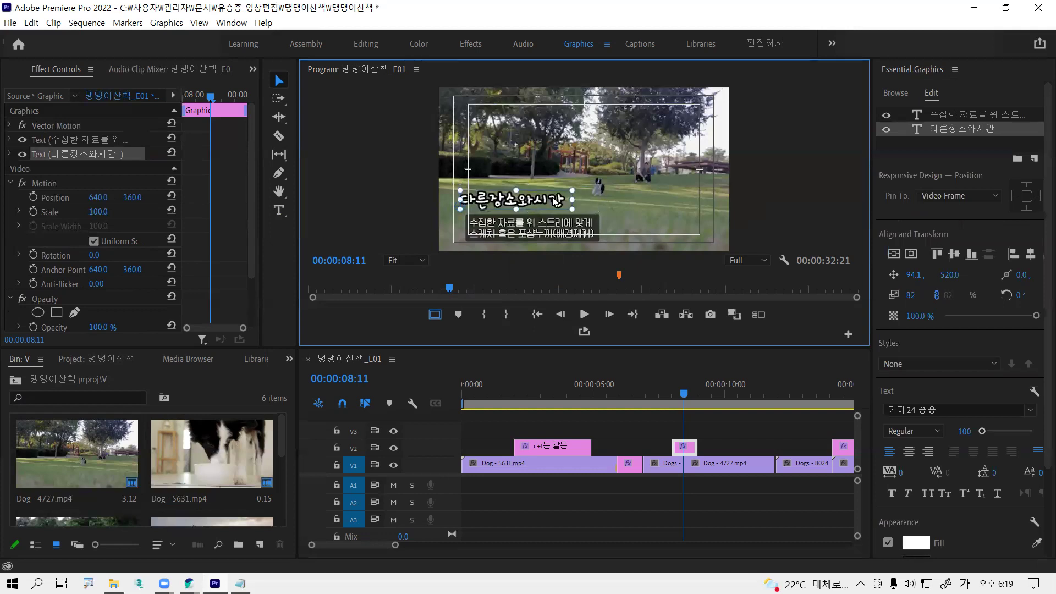
{"action": "key", "text": "ctrl+s"}
- Move the heading to about 121.1, 523 so it lines up with the description's background box, and save the project
{"action": "left_click_drag", "start_coordinate": [547, 203], "coordinate": [554, 202]}
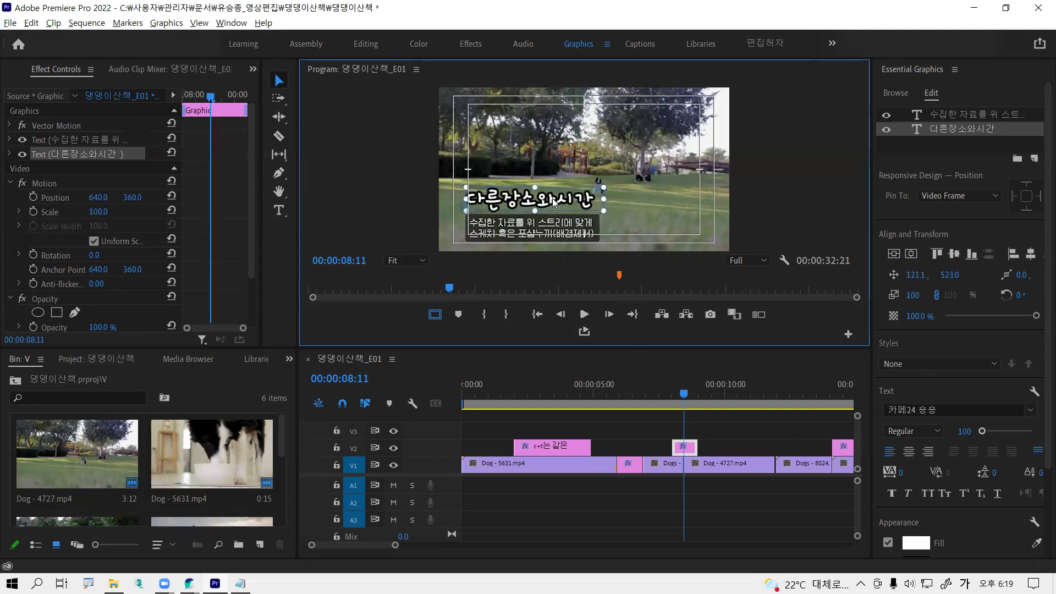
{"action": "left_click", "coordinate": [653, 428]}
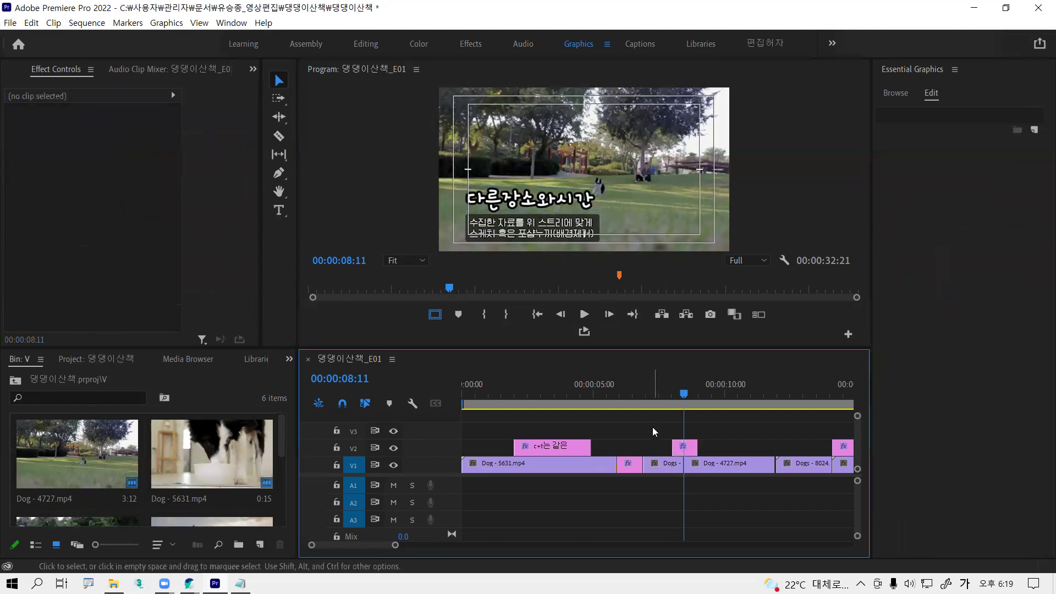
{"action": "key", "text": "ctrl+s"}
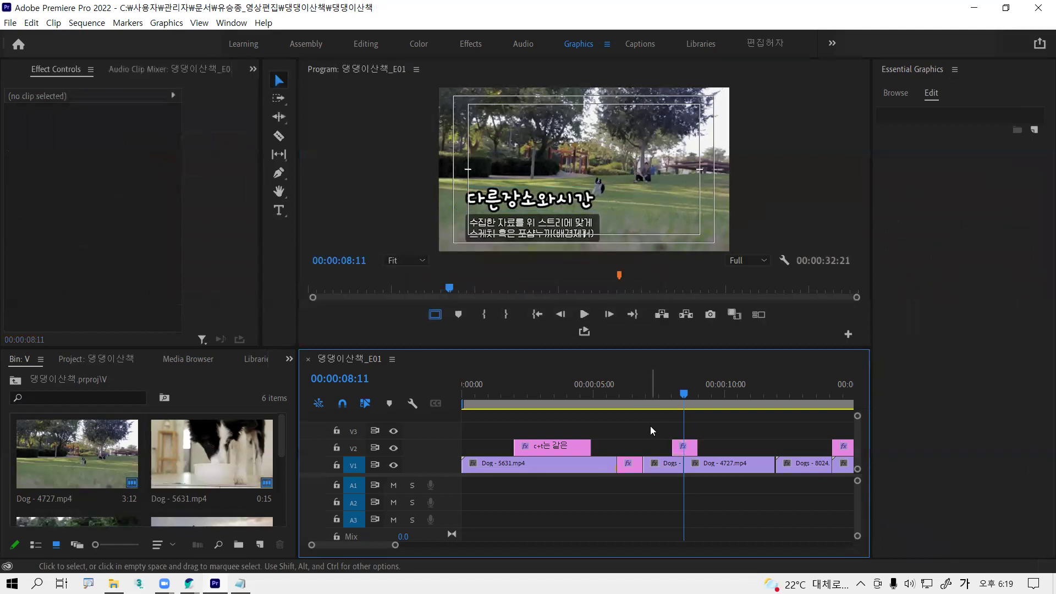